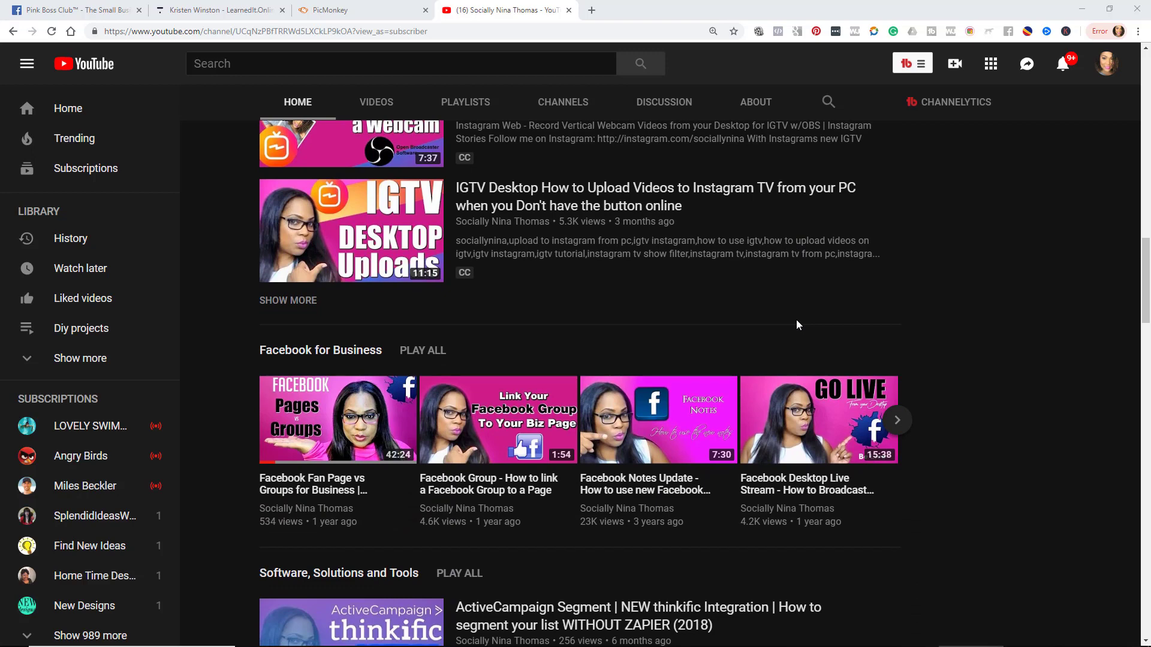
Look through the channel's video sections on YouTube, examining their thumbnails from Facebook for Business down to the graphic design section.
scroll(797, 324, down, 5)
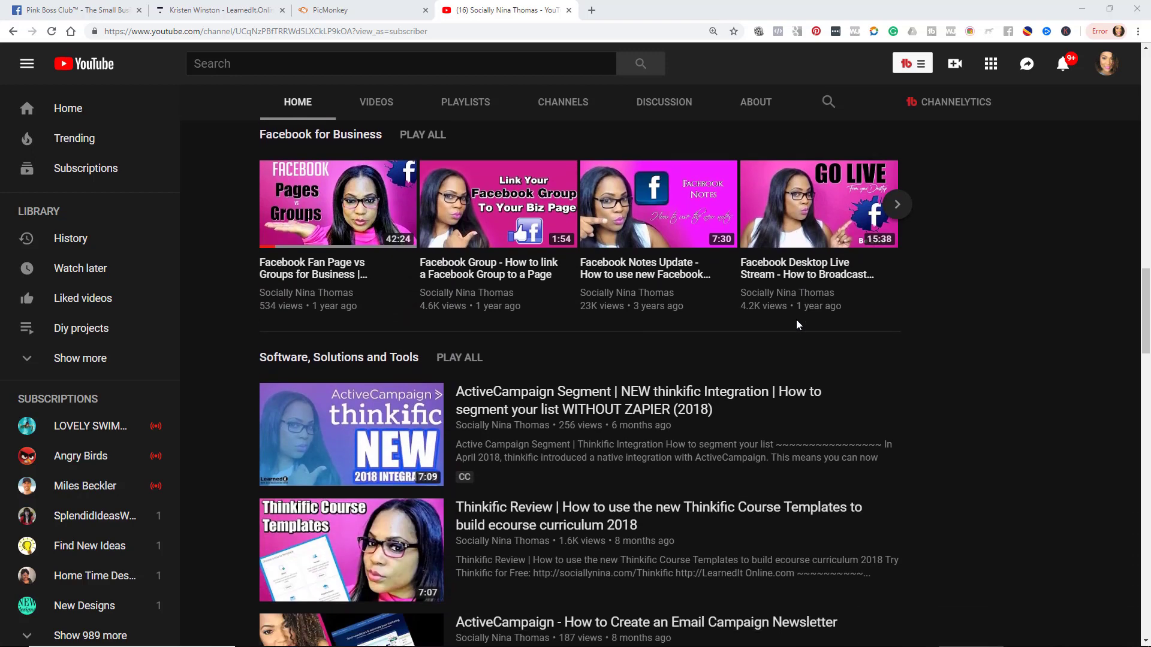
scroll(797, 324, down, 3)
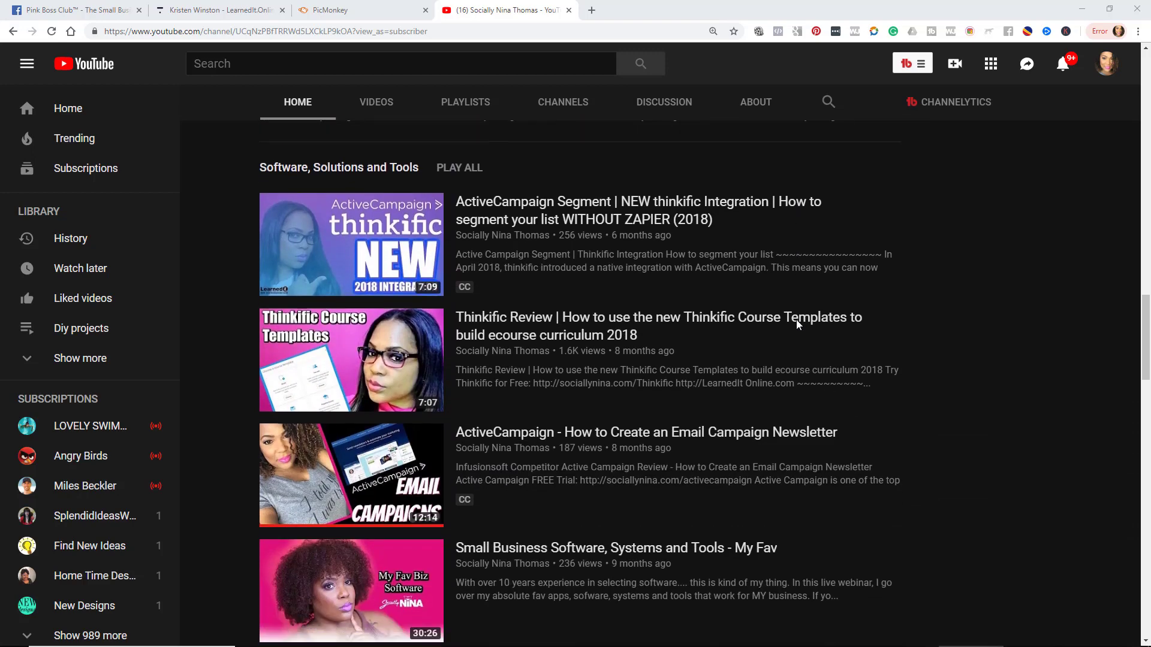
scroll(797, 324, down, 7)
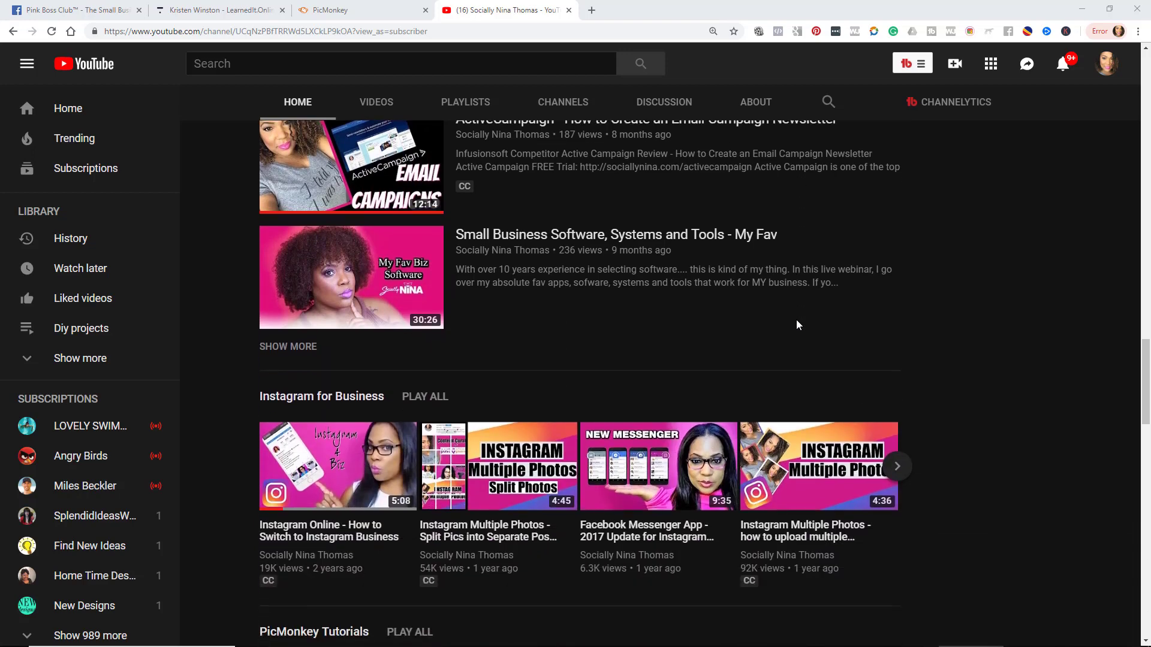
scroll(798, 324, down, 4)
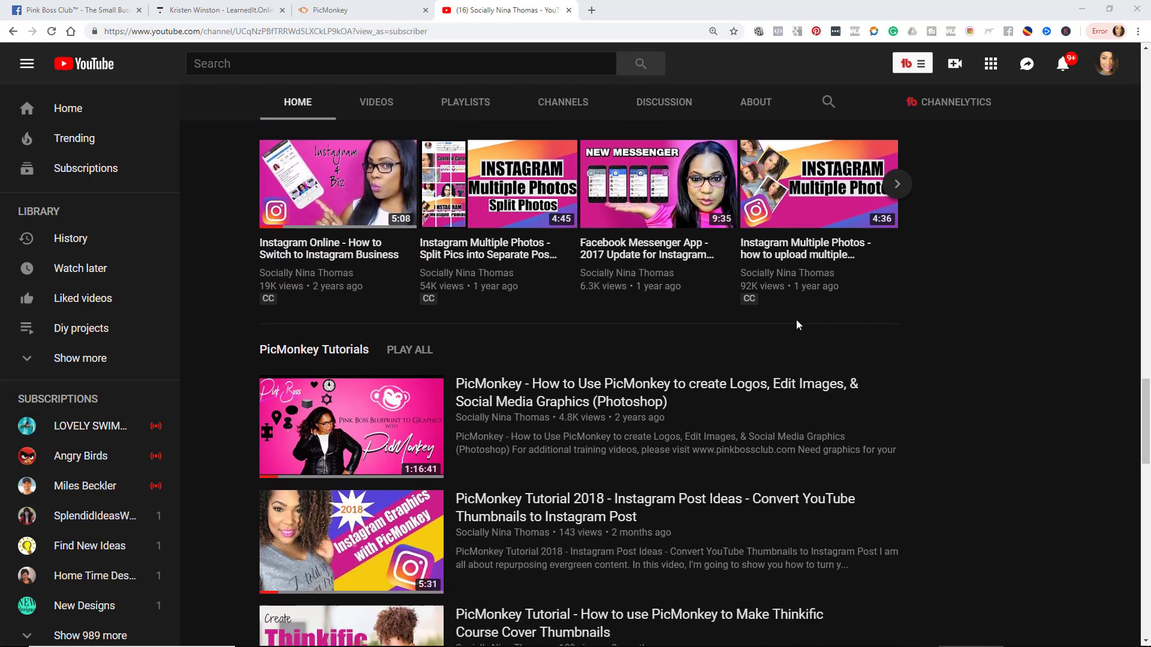
scroll(797, 324, down, 8)
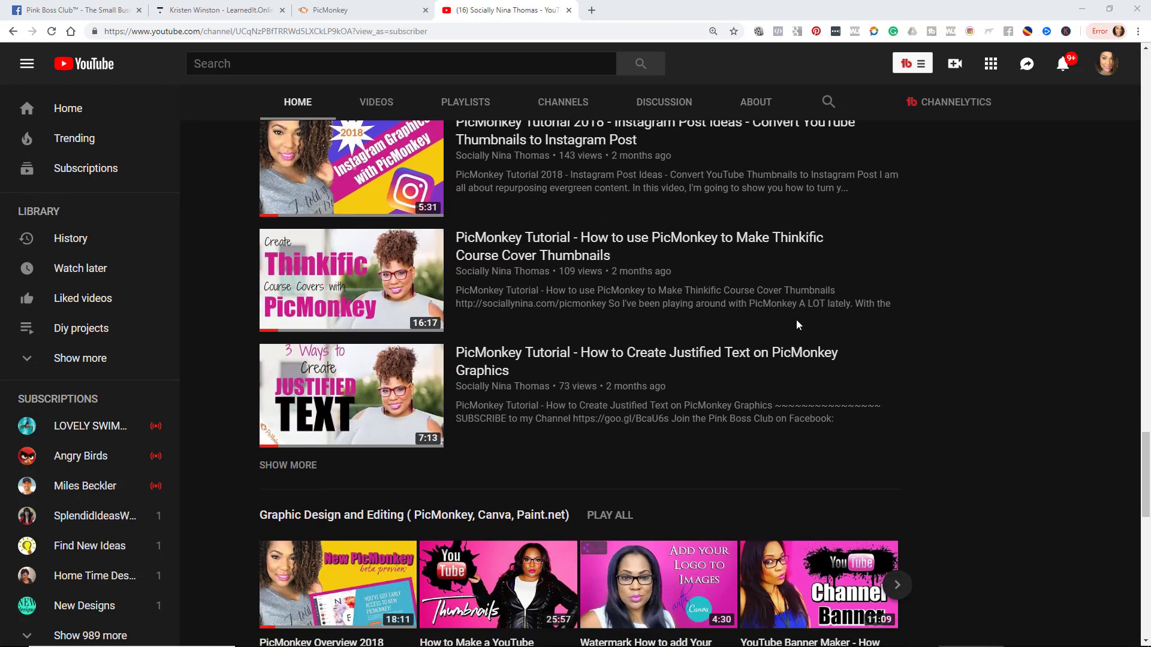
scroll(839, 351, down, 3)
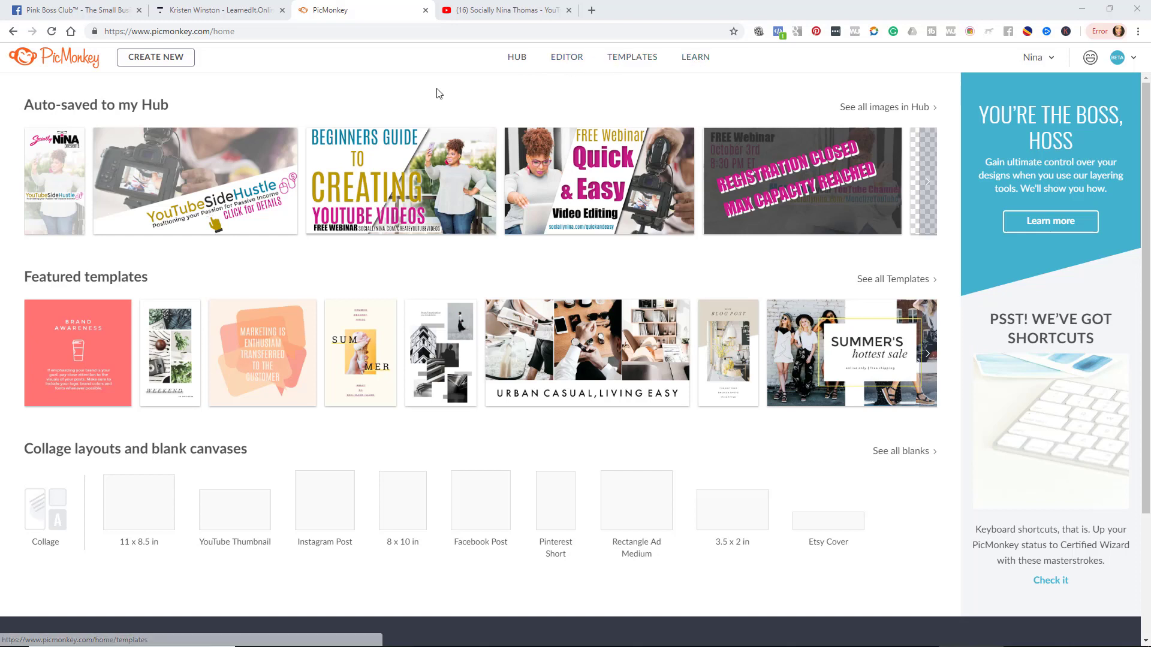
Switch to PicMonkey and create a blank canvas with a custom size of 1280 x 720 pixels.
click(170, 58)
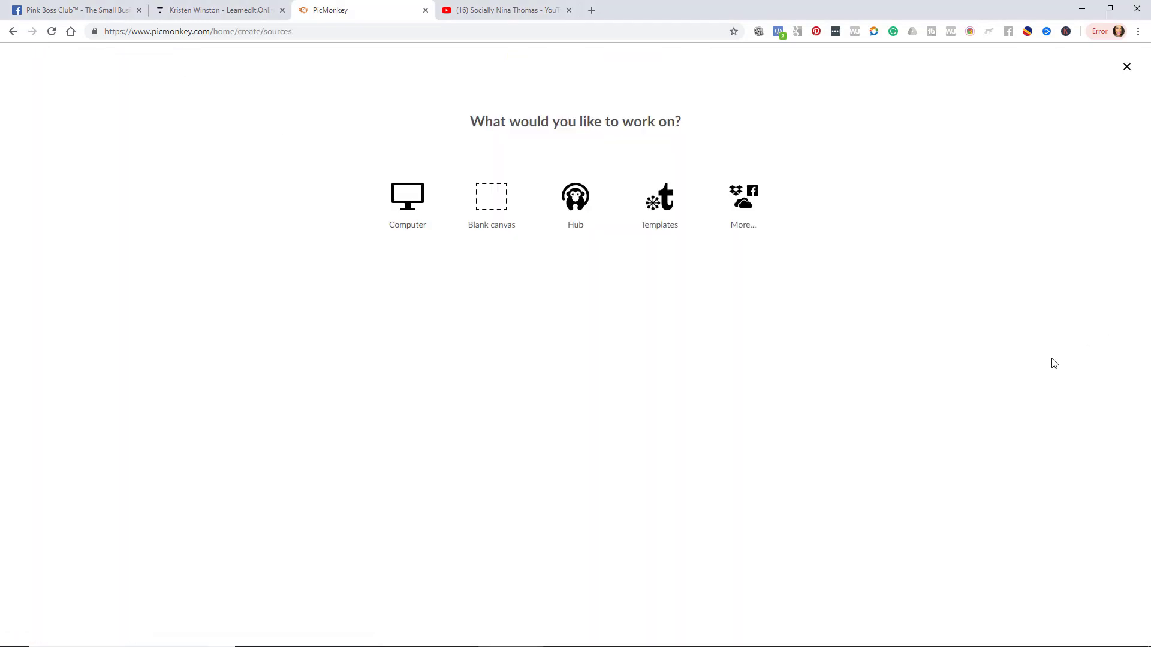
click(507, 211)
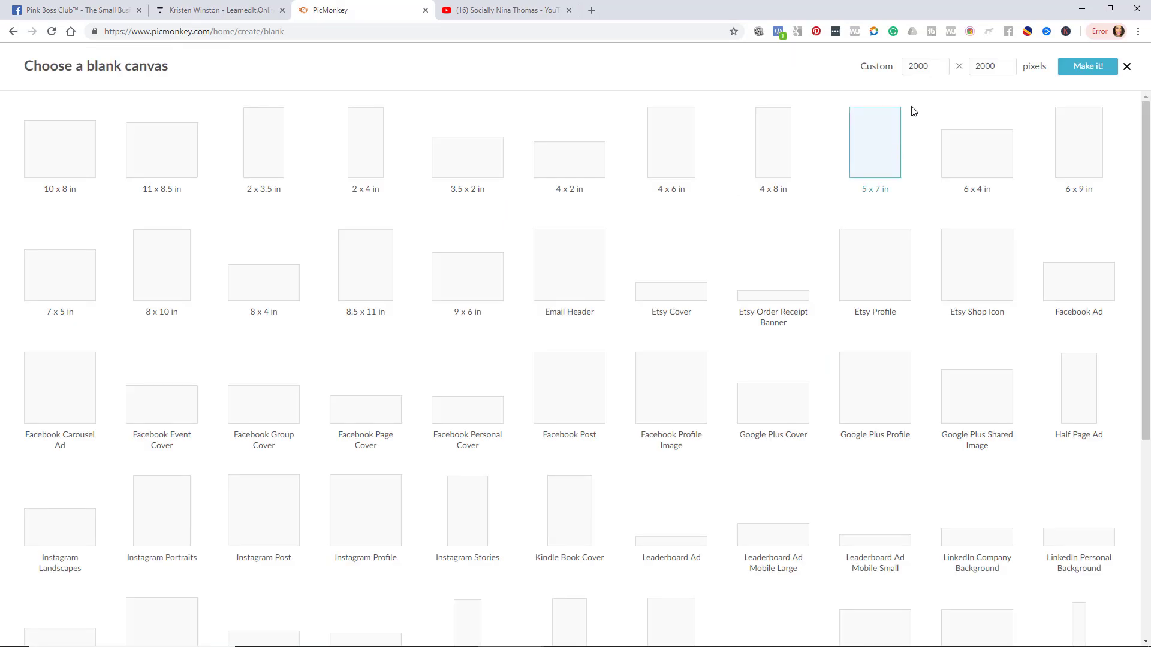
double_click(920, 67)
text(1280)
double_click(985, 72)
text(720)
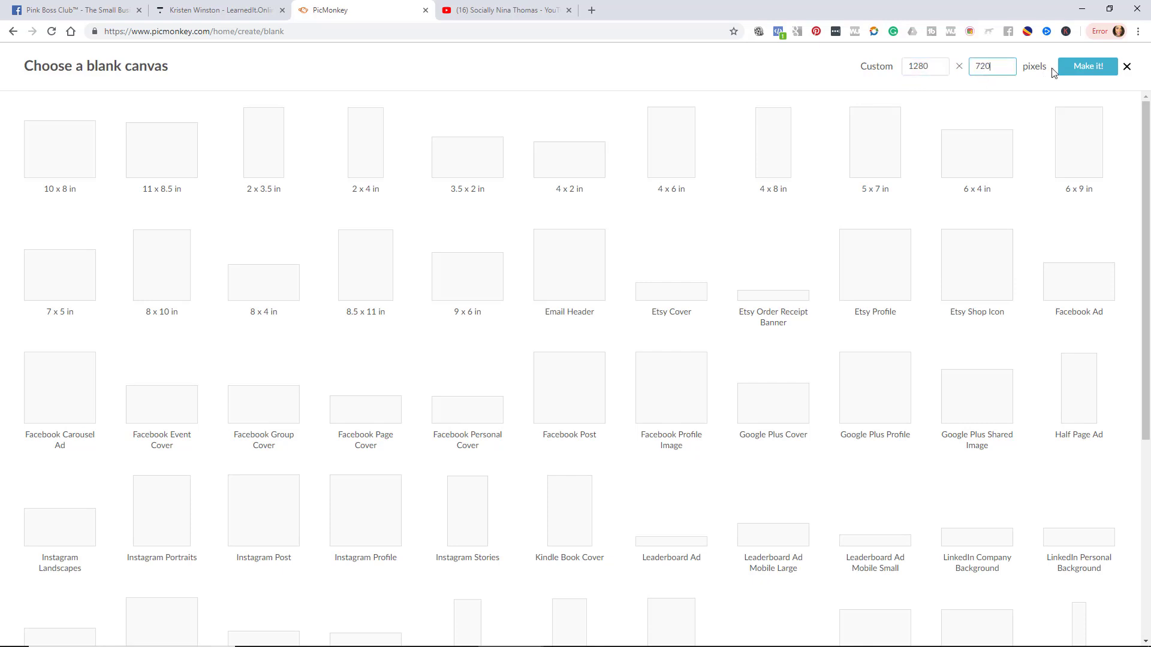
click(1069, 70)
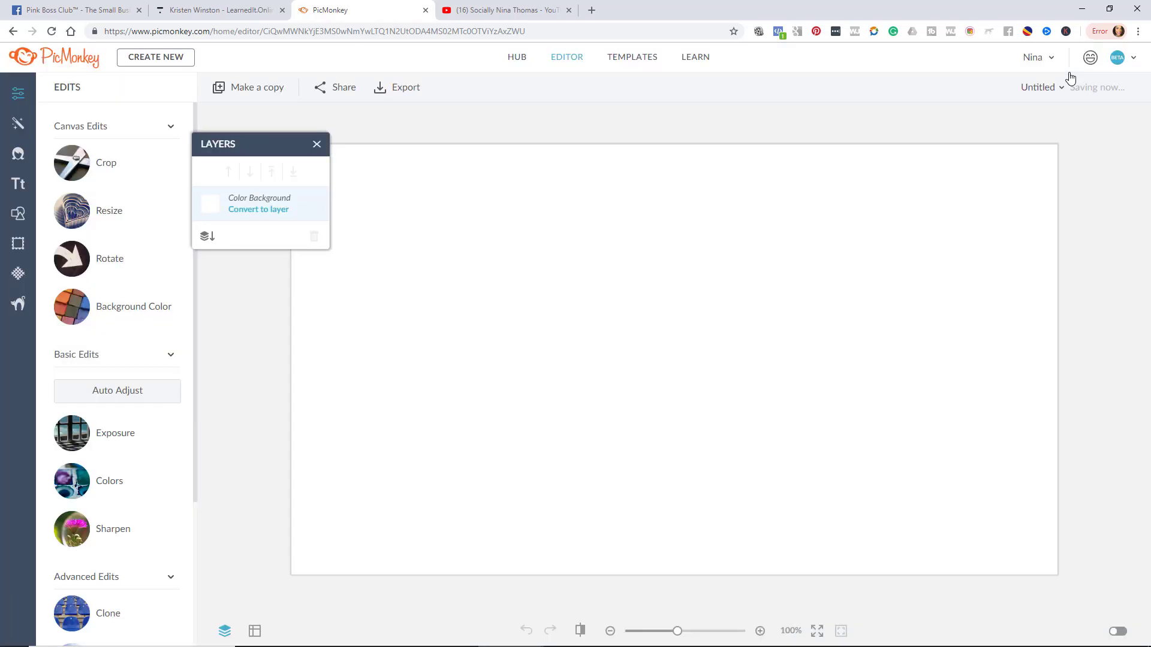
Start a new project from templates and filter the template library to the Youtube category.
click(161, 63)
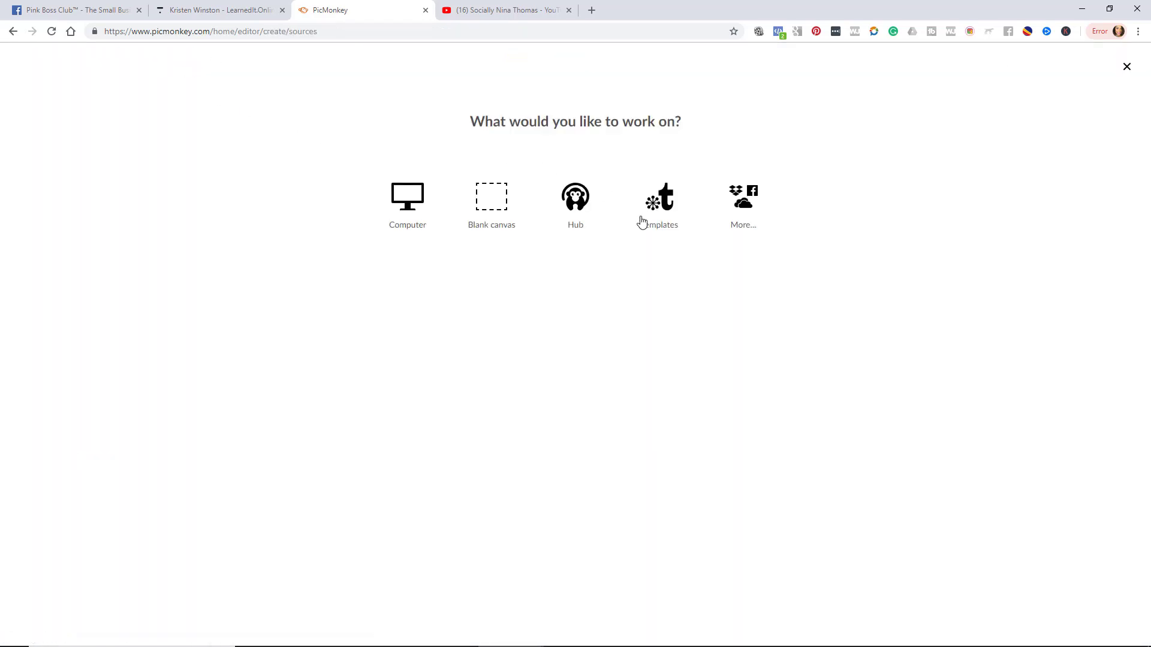
click(667, 220)
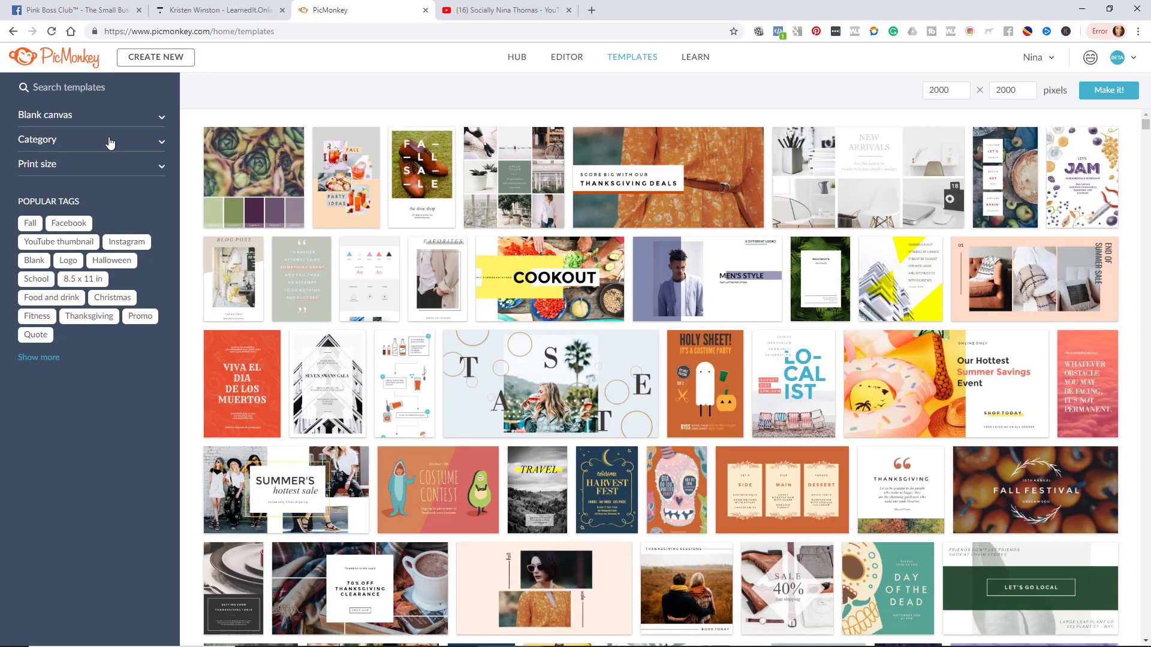
click(109, 140)
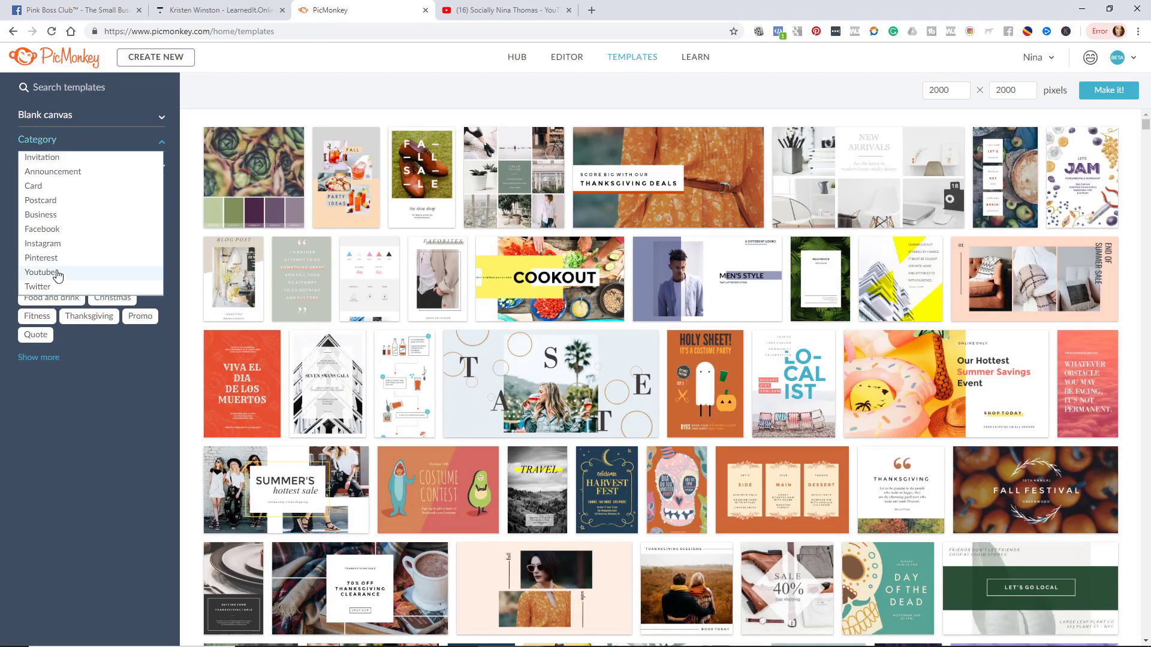
click(82, 271)
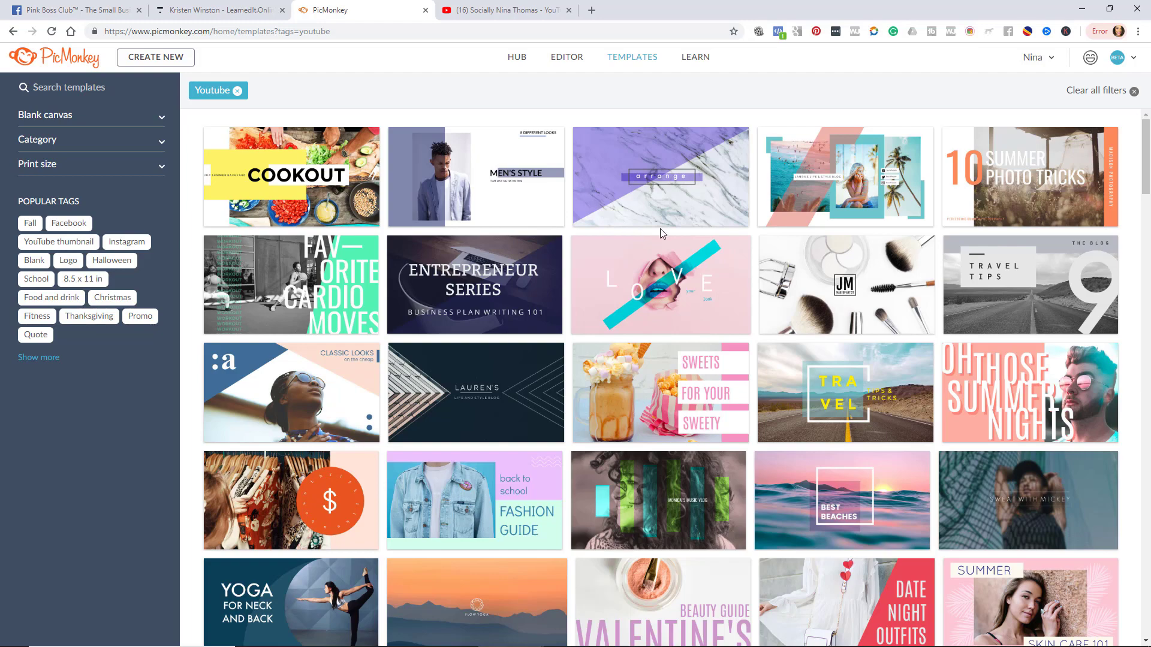
Browse the YouTube templates and open the Delicious Dish Youtube template for customizing.
scroll(660, 228, down, 1)
scroll(661, 228, down, 3)
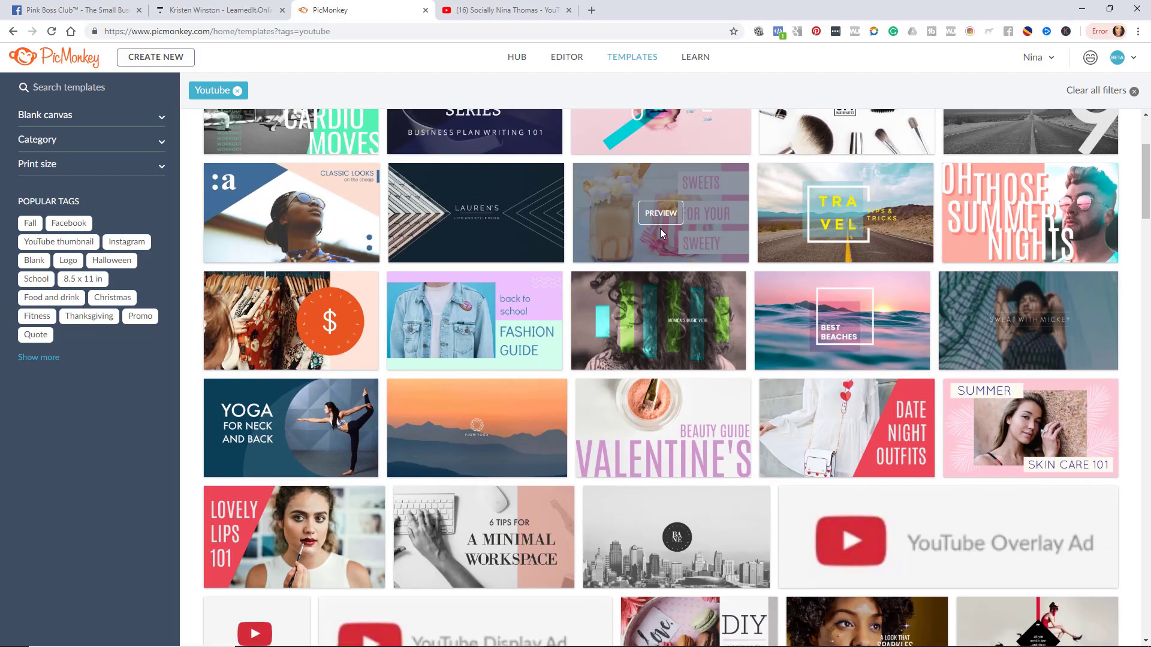
scroll(660, 229, down, 5)
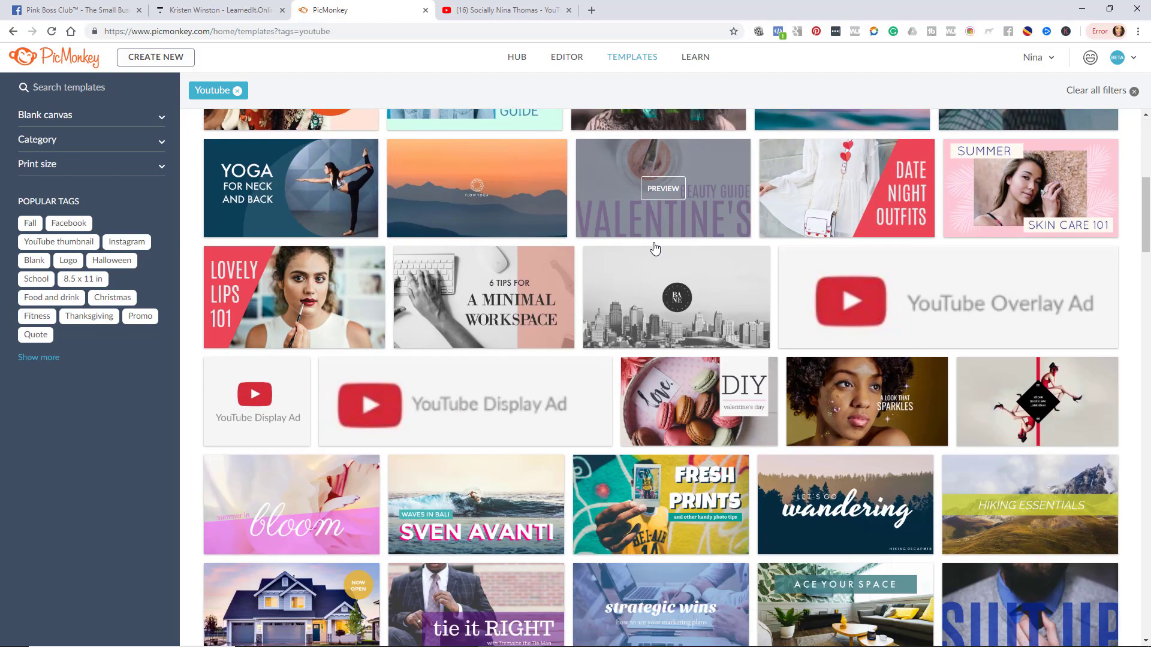
scroll(653, 243, down, 3)
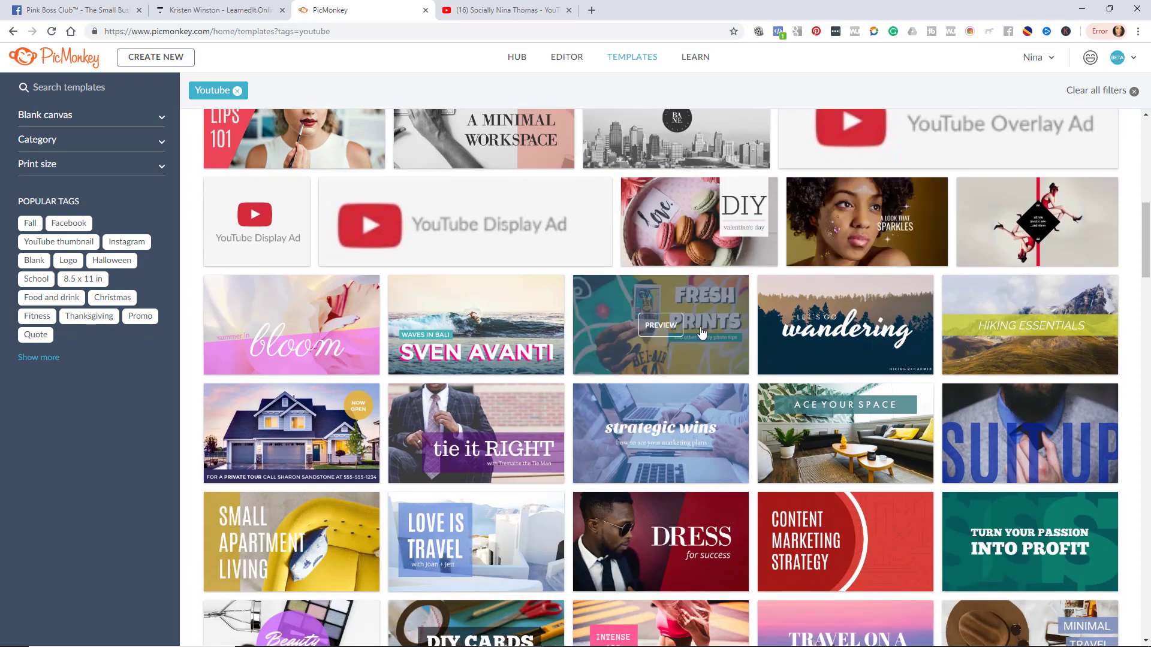
scroll(695, 336, down, 1)
scroll(694, 336, down, 8)
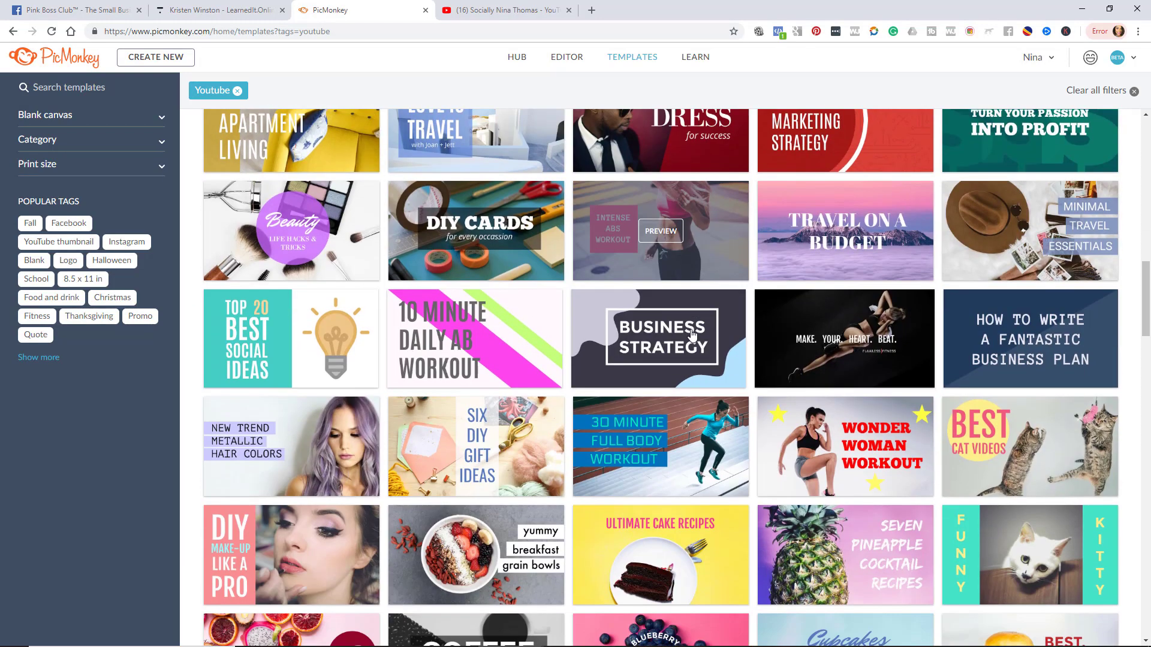
scroll(690, 336, down, 4)
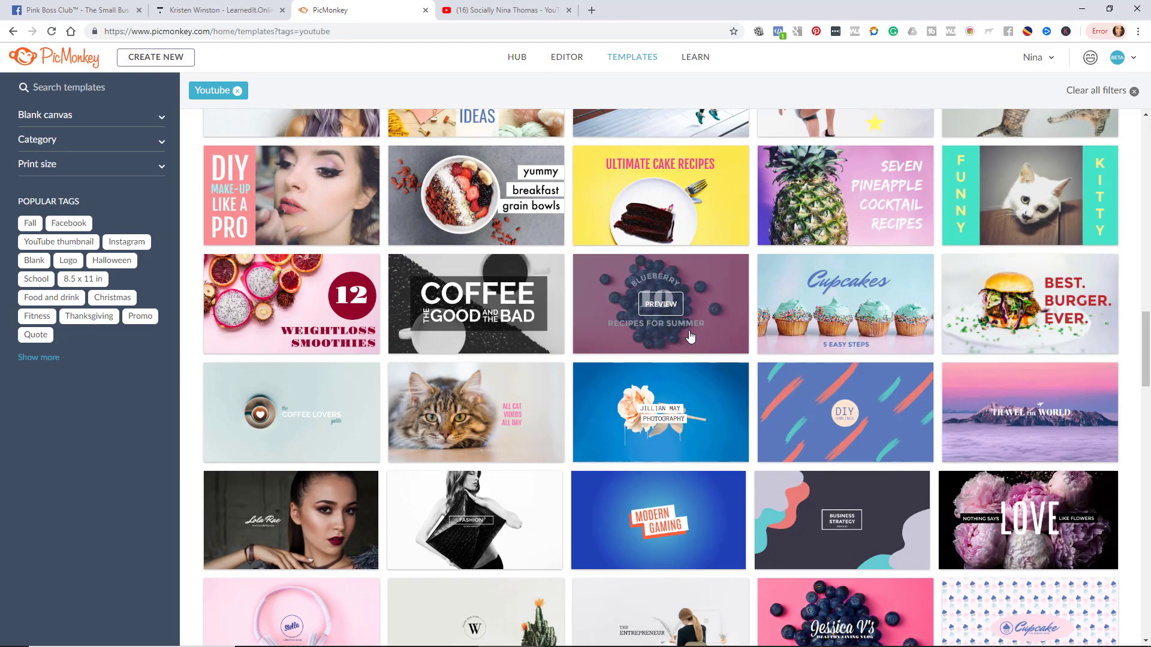
scroll(690, 337, down, 12)
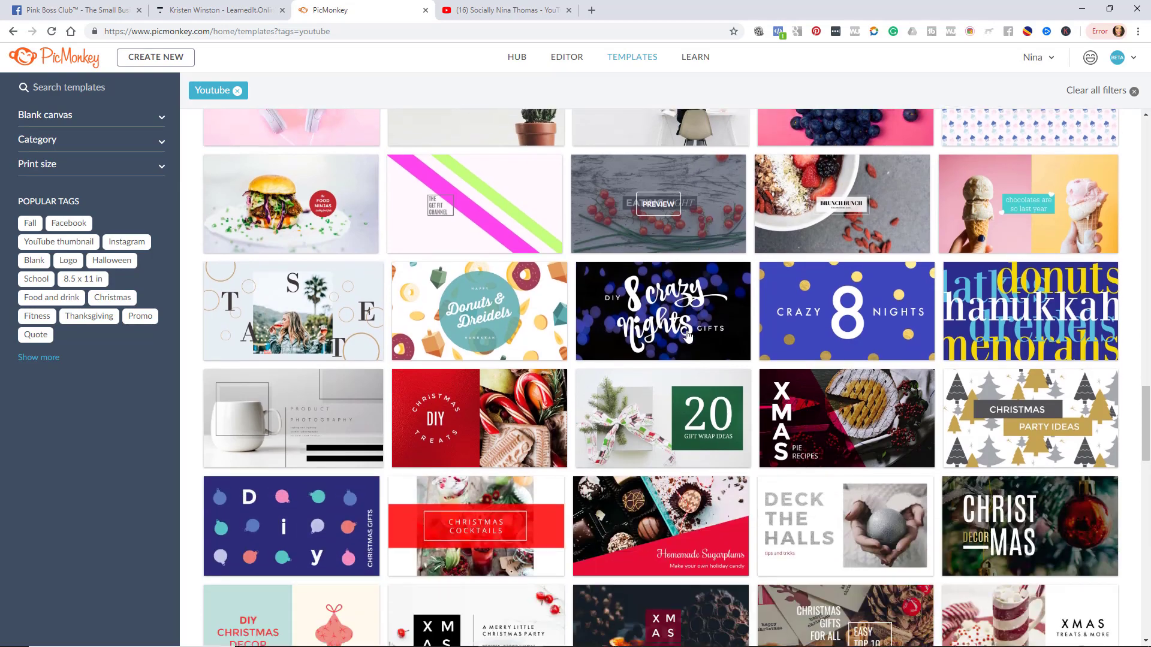
scroll(688, 337, down, 9)
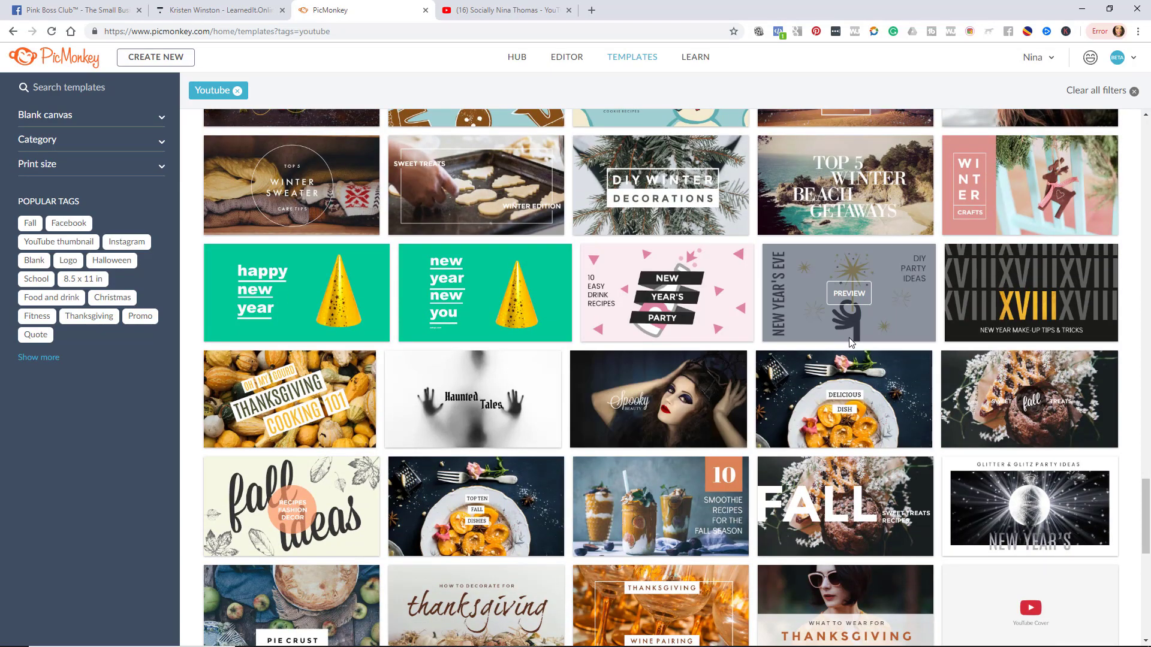
click(801, 380)
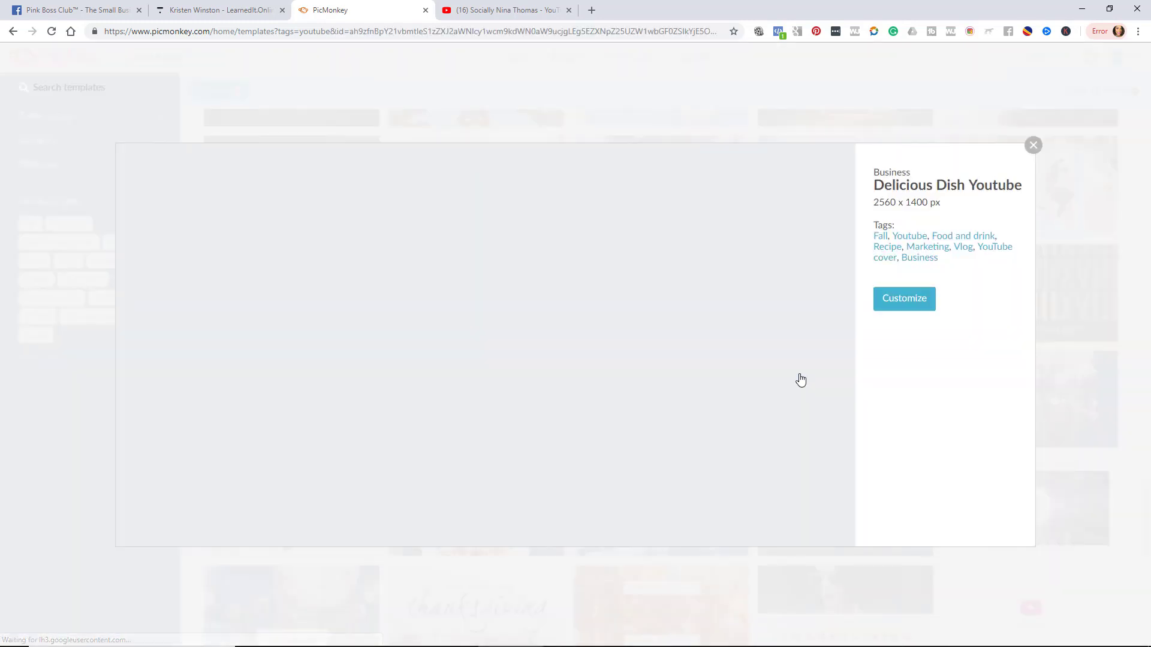
click(893, 299)
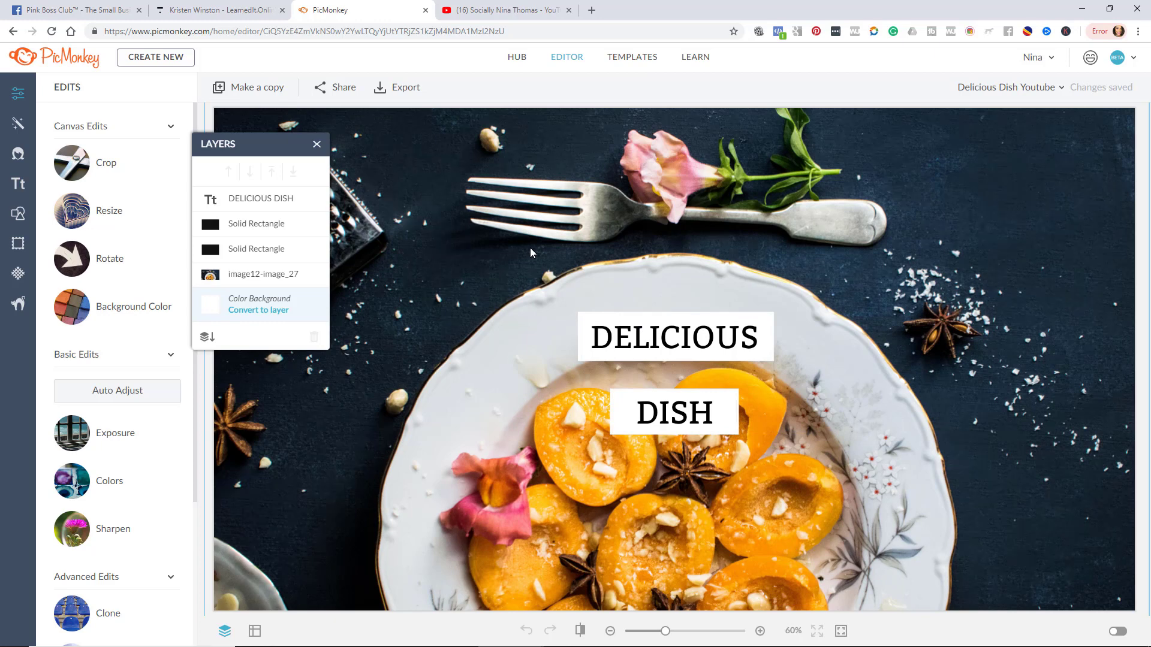
Inspect the template's image, rectangle and text layers, and select the word DELICIOUS in the text layer.
right_click(491, 180)
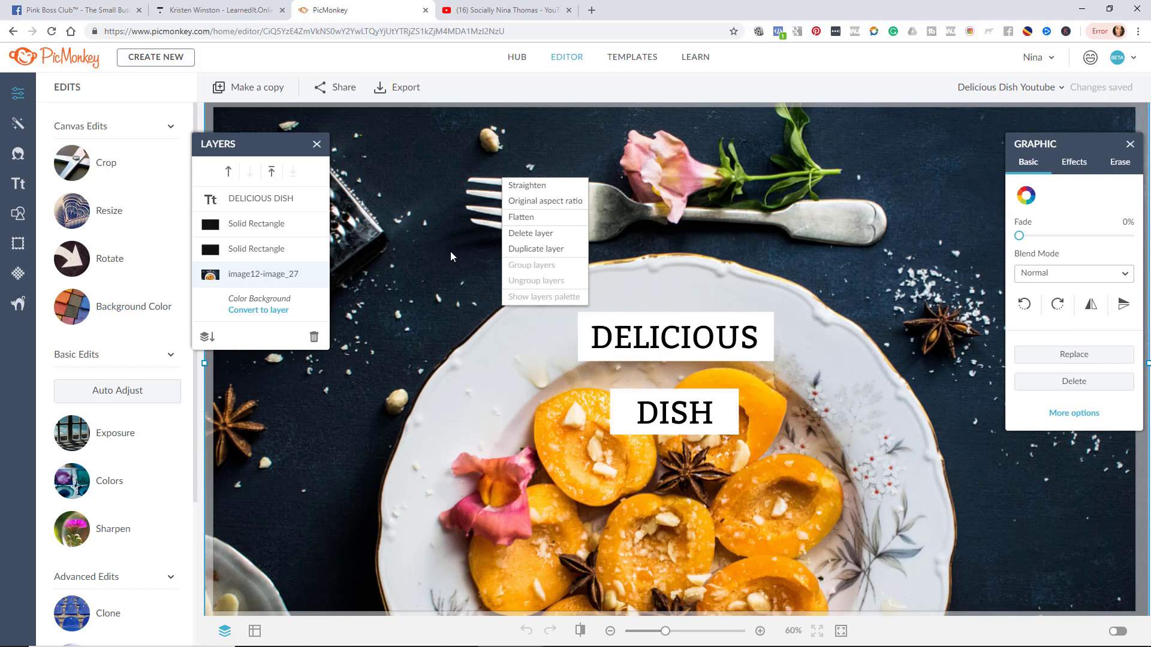
click(280, 209)
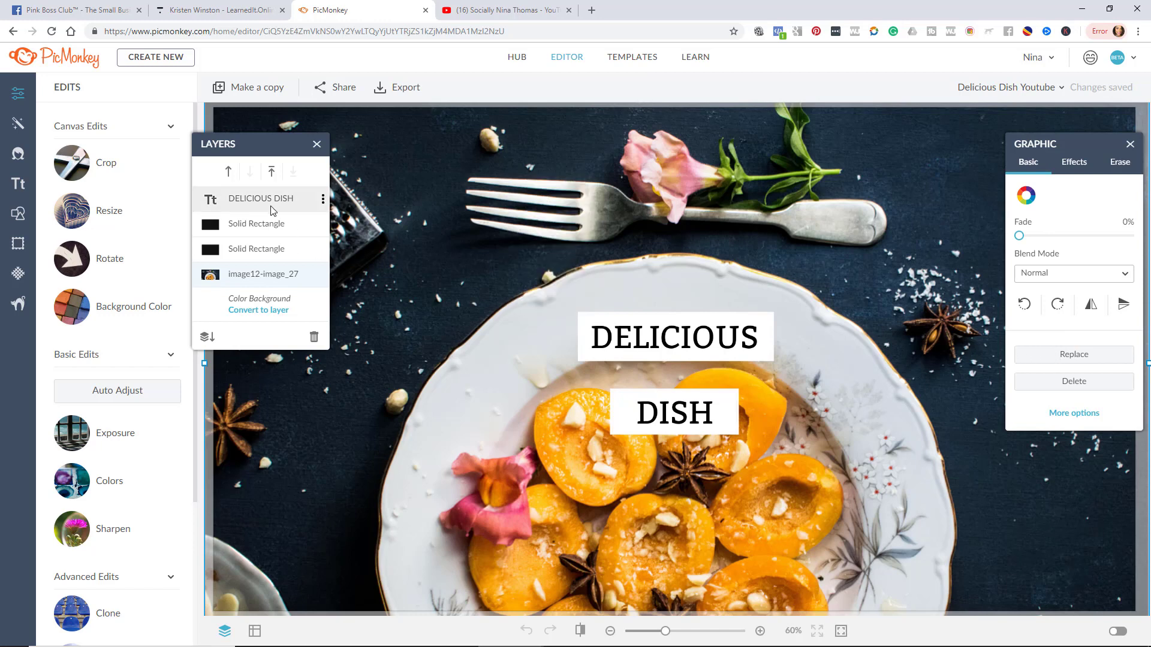
click(271, 207)
click(273, 227)
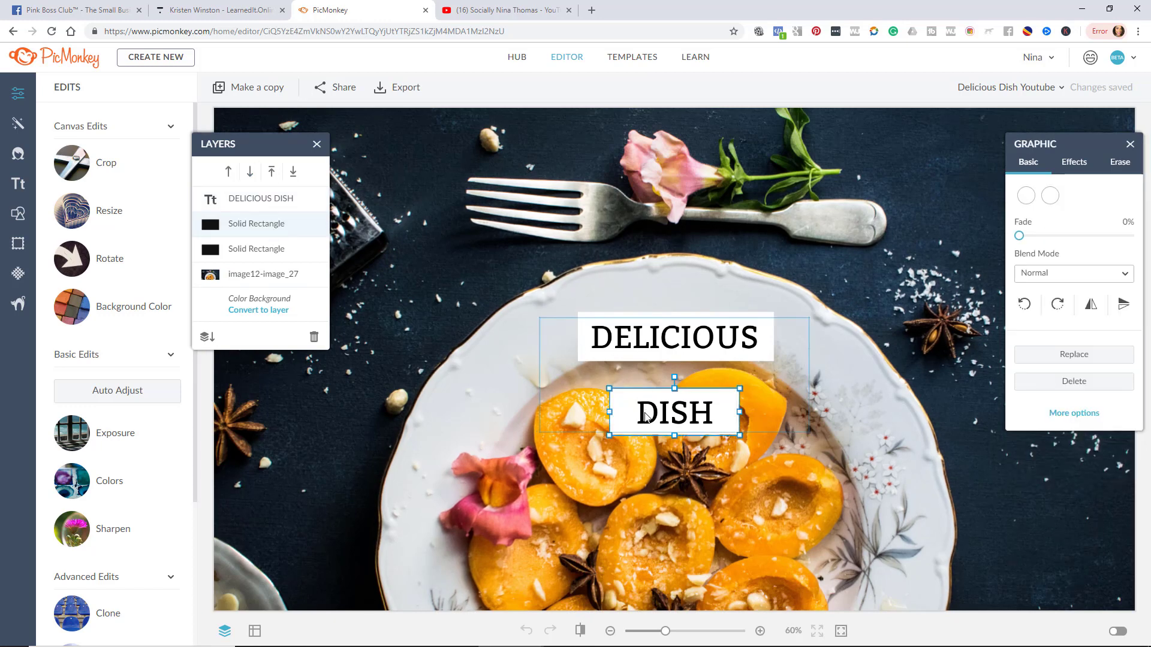
click(254, 280)
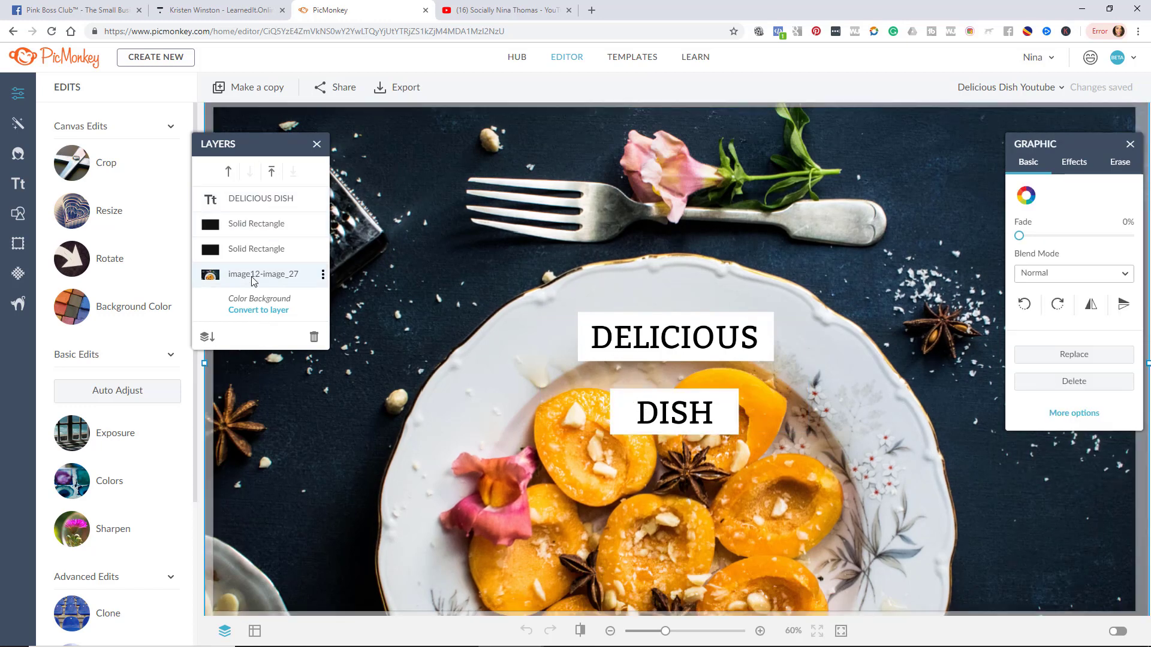
click(271, 226)
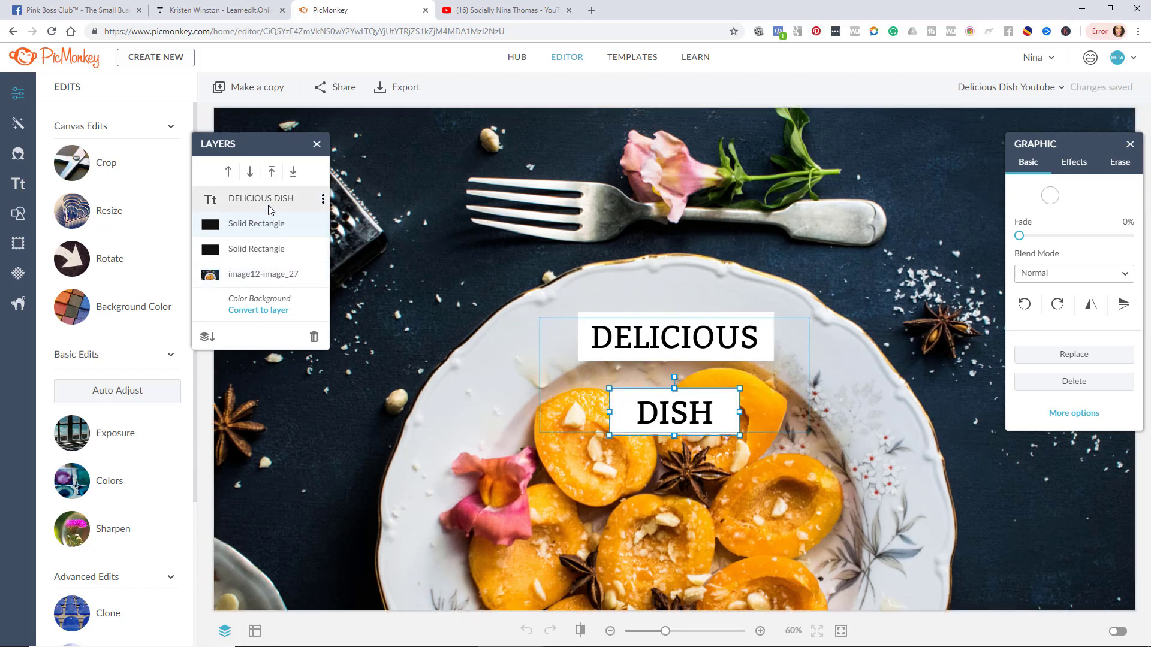
click(271, 200)
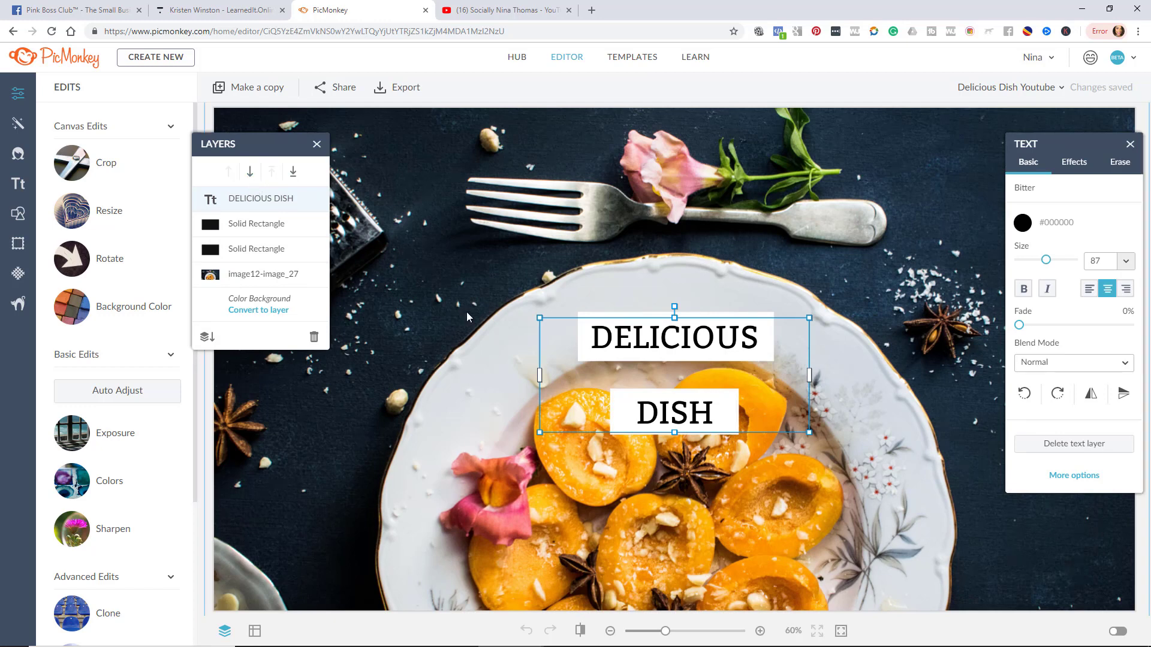
double_click(642, 347)
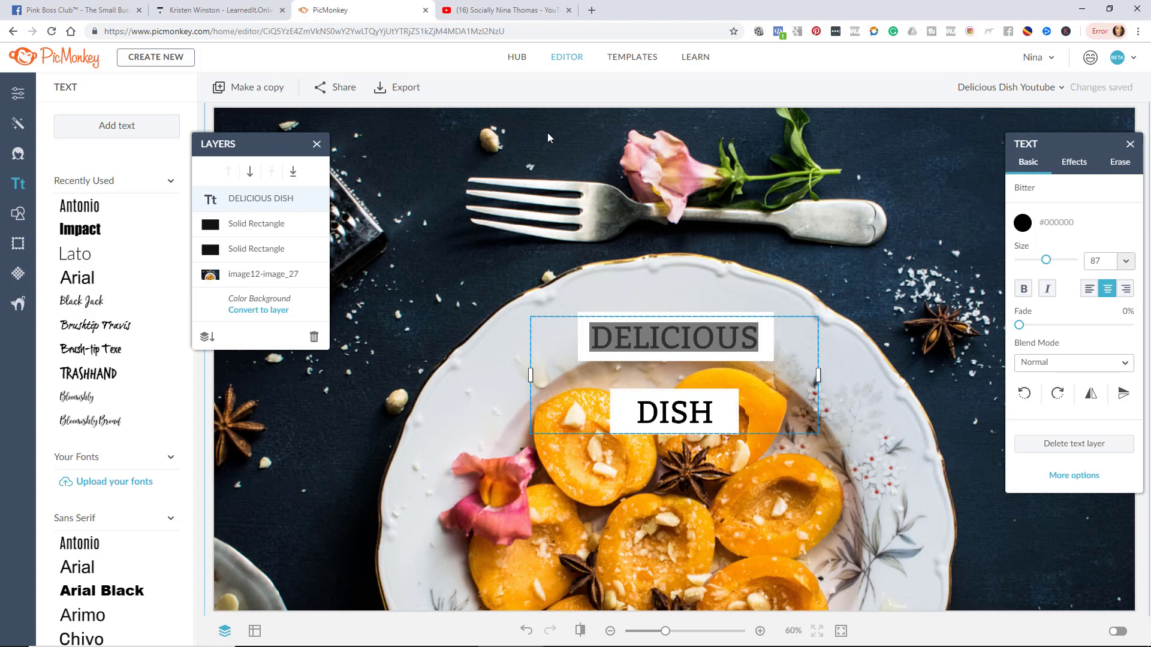
Switch the browser to full screen and create a new blank canvas of 1280 x 720 pixels.
click(165, 68)
key(F11)
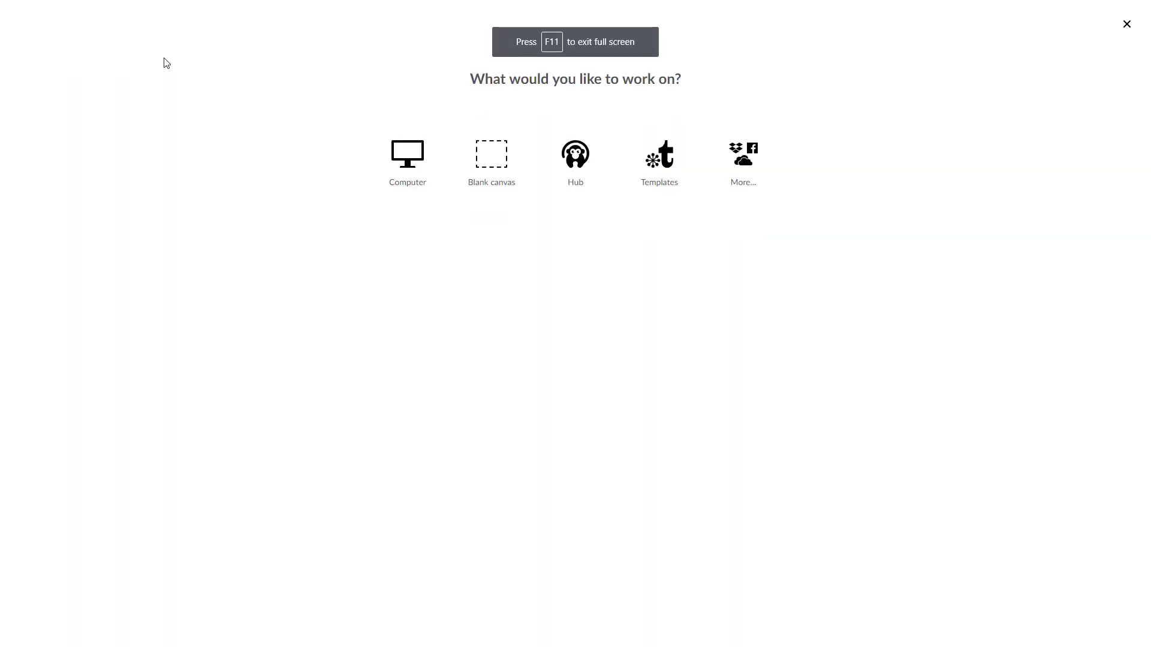
click(487, 155)
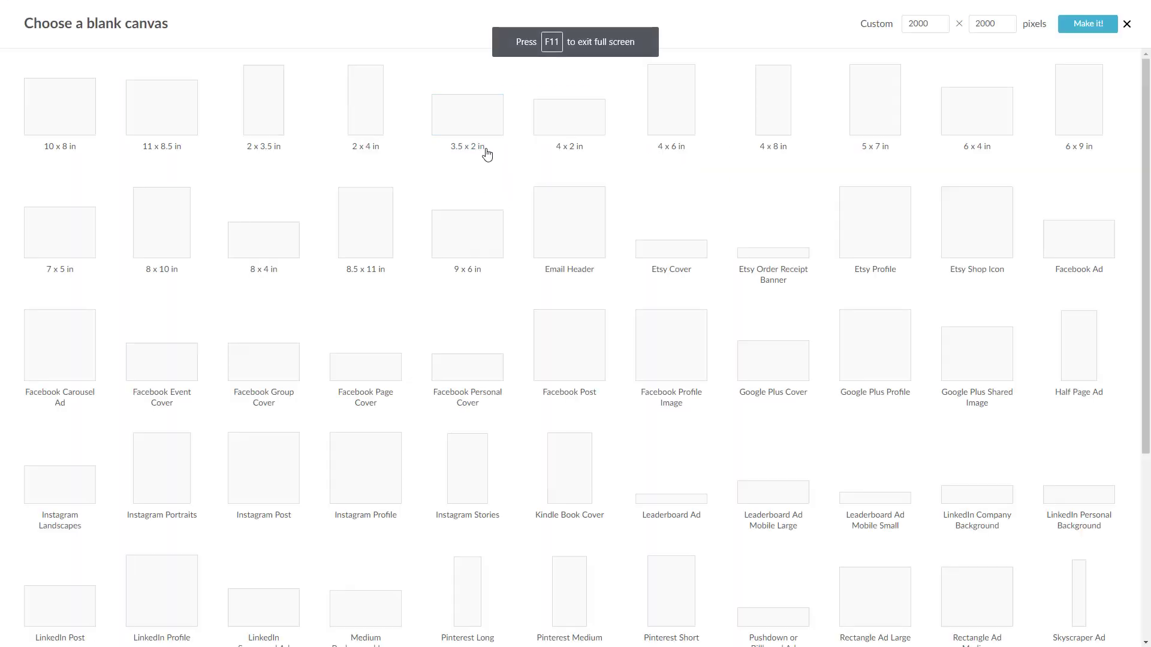
double_click(929, 22)
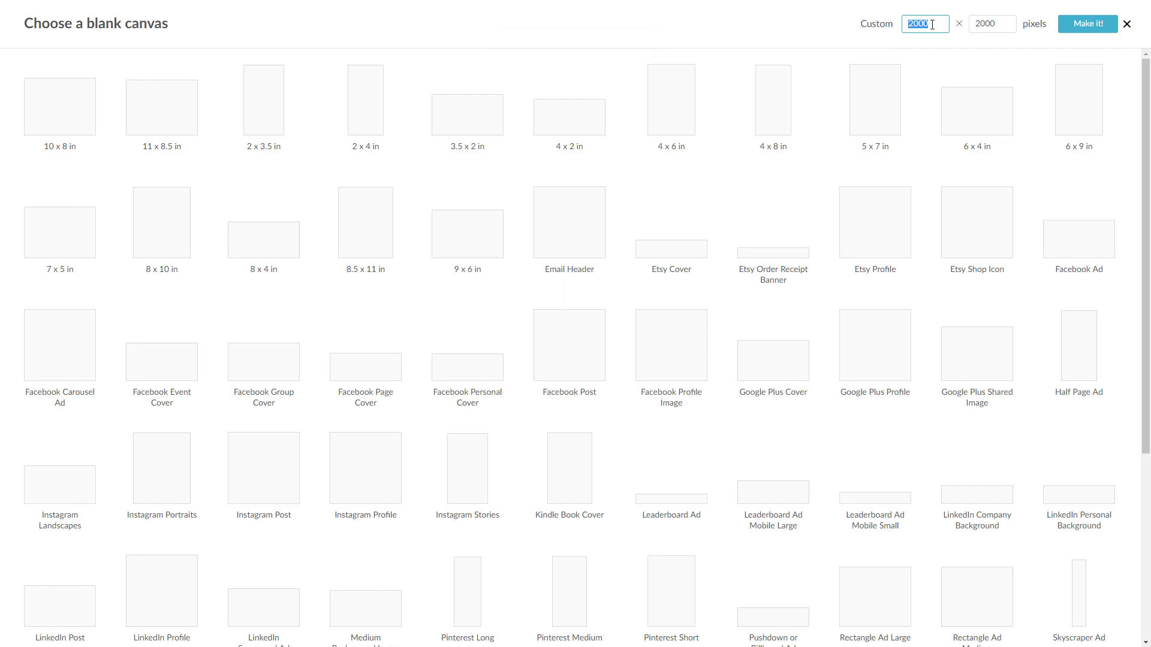
text(1280)
key(Tab)
text(720)
click(1070, 33)
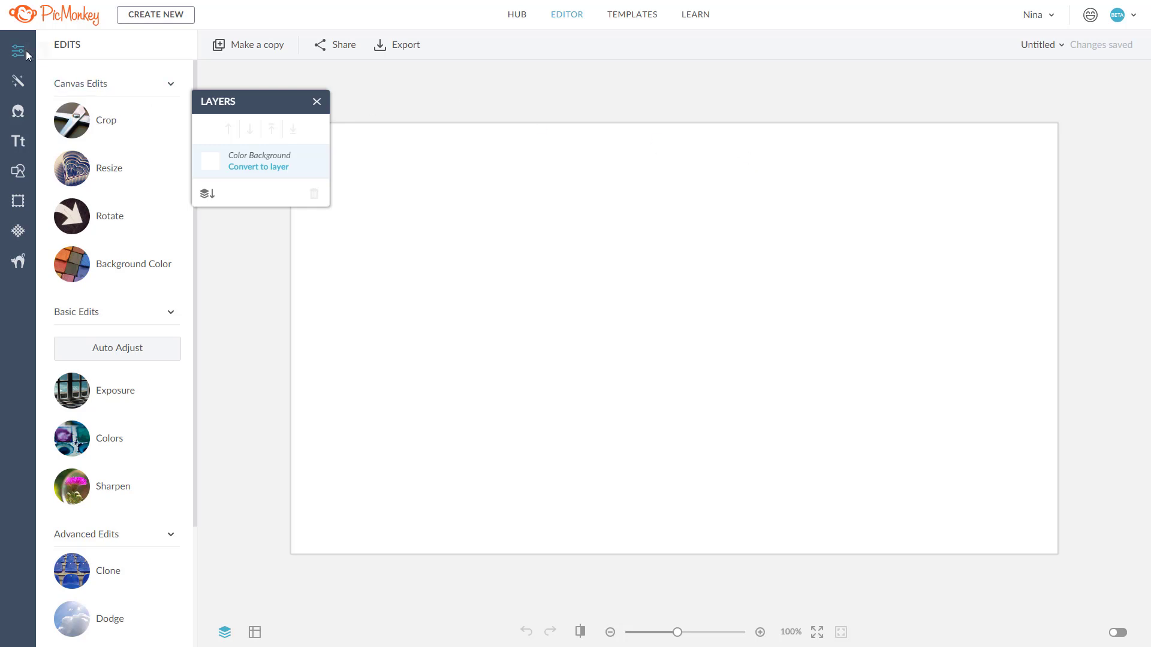
Try #cb1c88 as the canvas background color, close the layers palette and undo the color change.
click(151, 276)
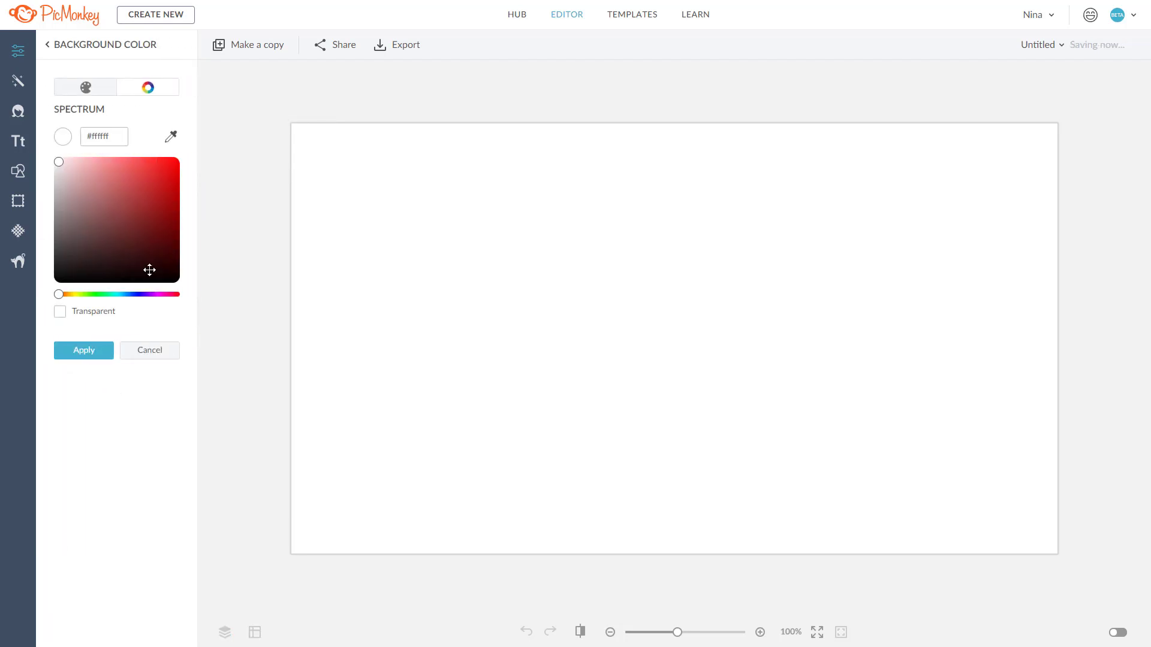
double_click(110, 136)
text(cb)
text(1c88)
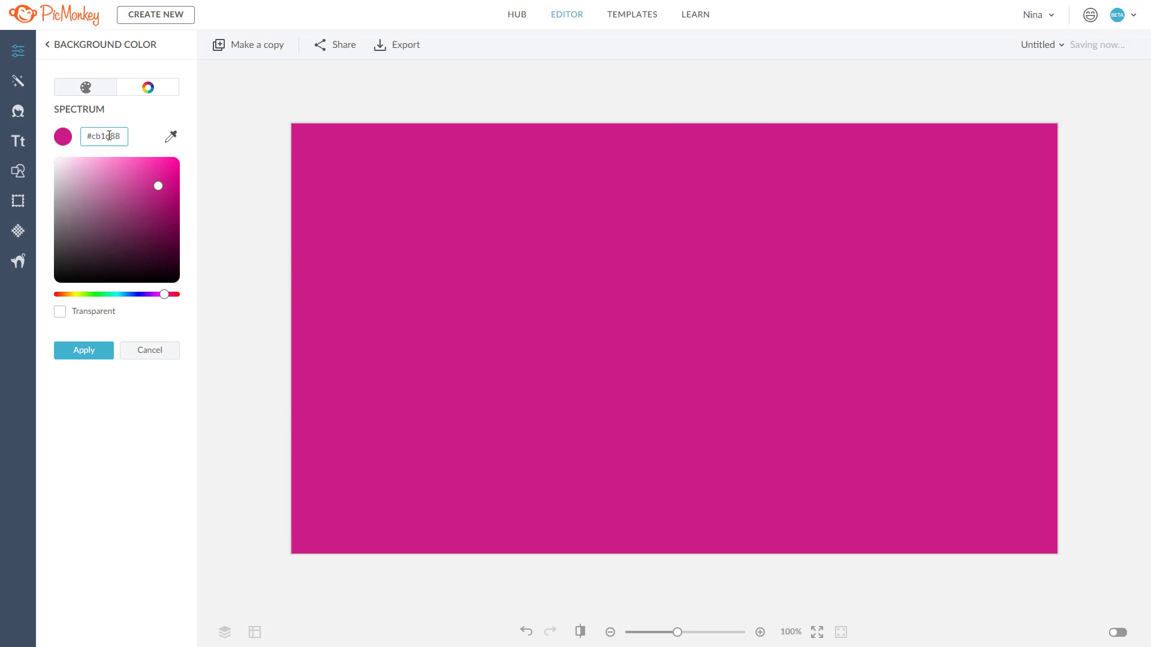
click(80, 354)
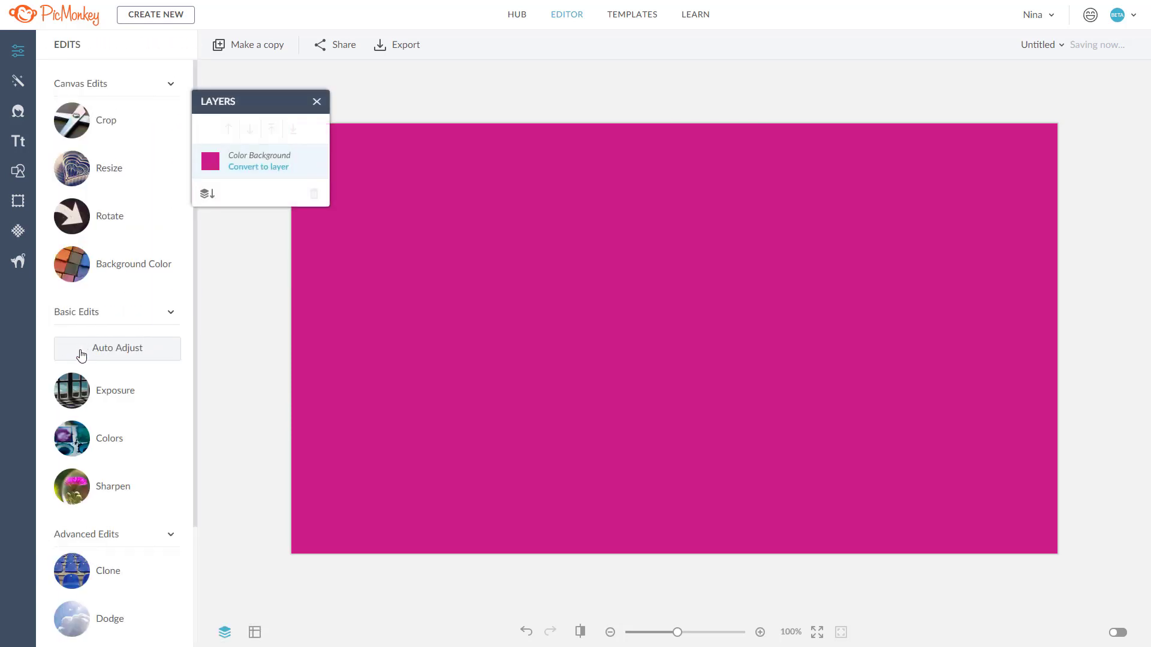
click(317, 103)
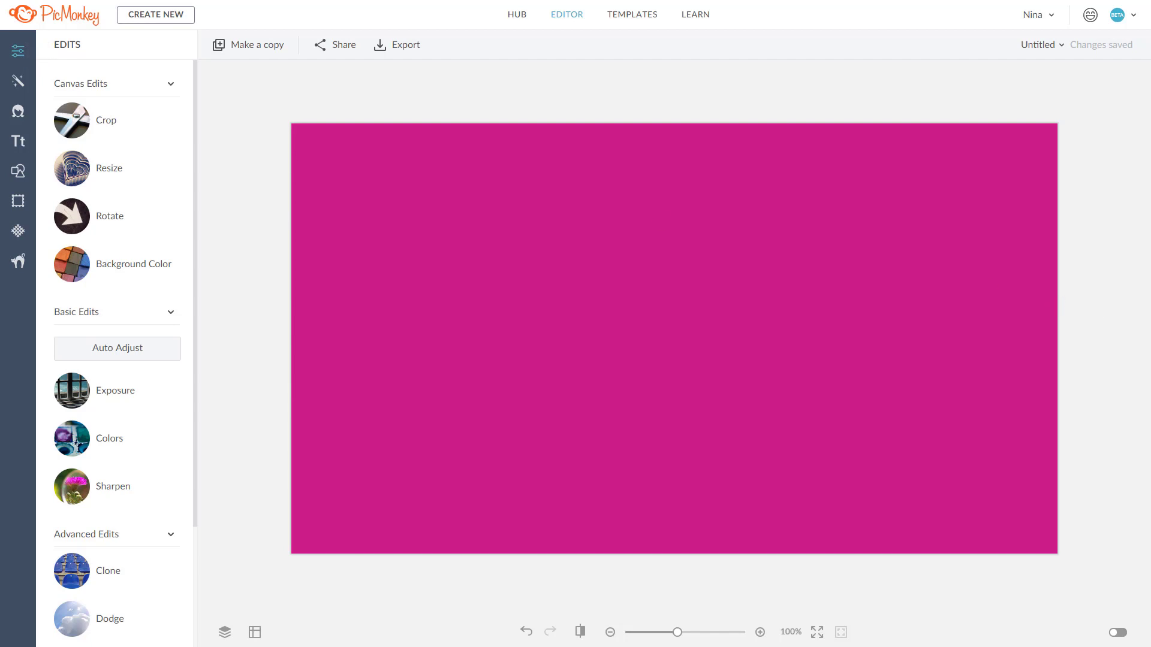
key(ctrl+z)
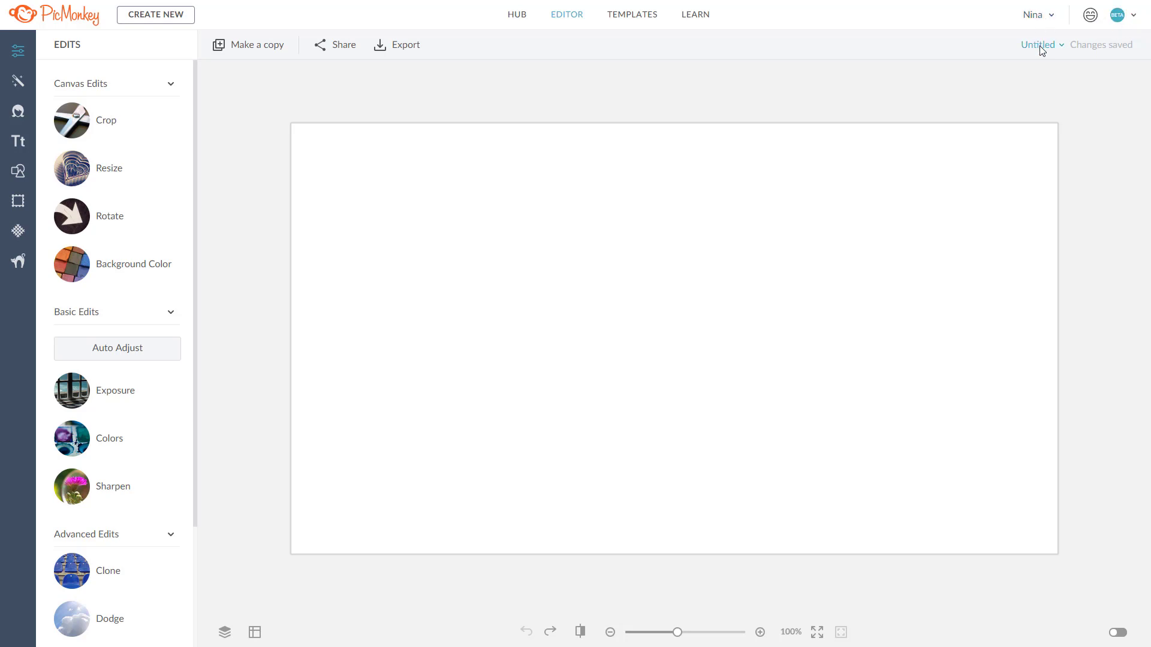
View the experience feedback form and close it without submitting anything.
click(1094, 17)
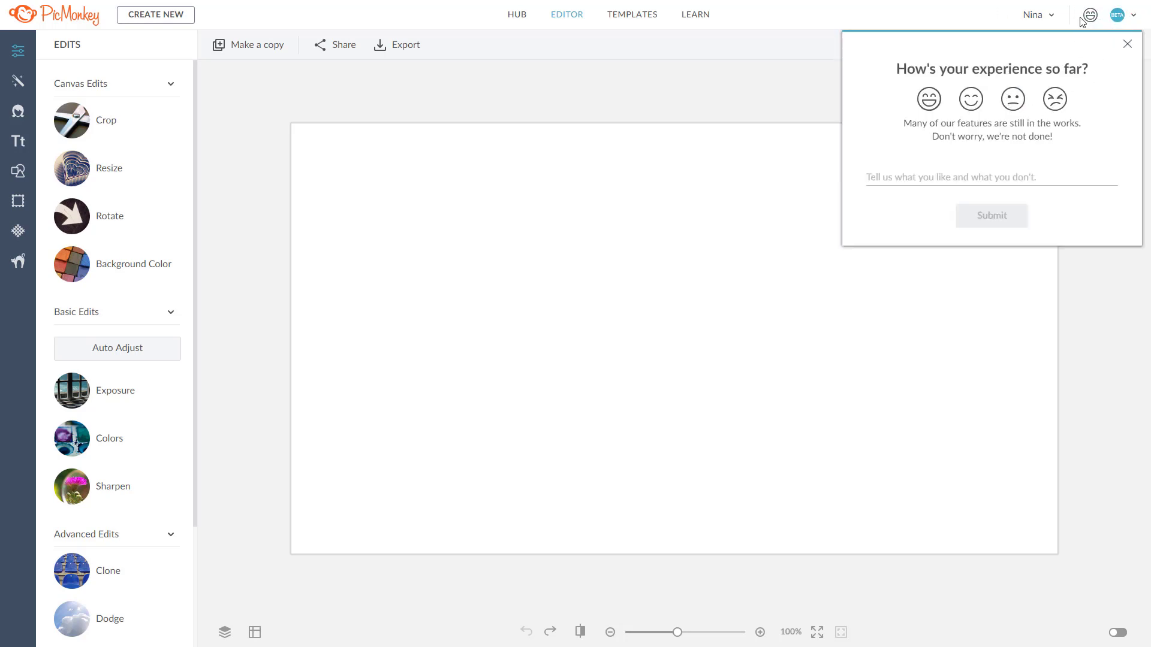
click(1125, 44)
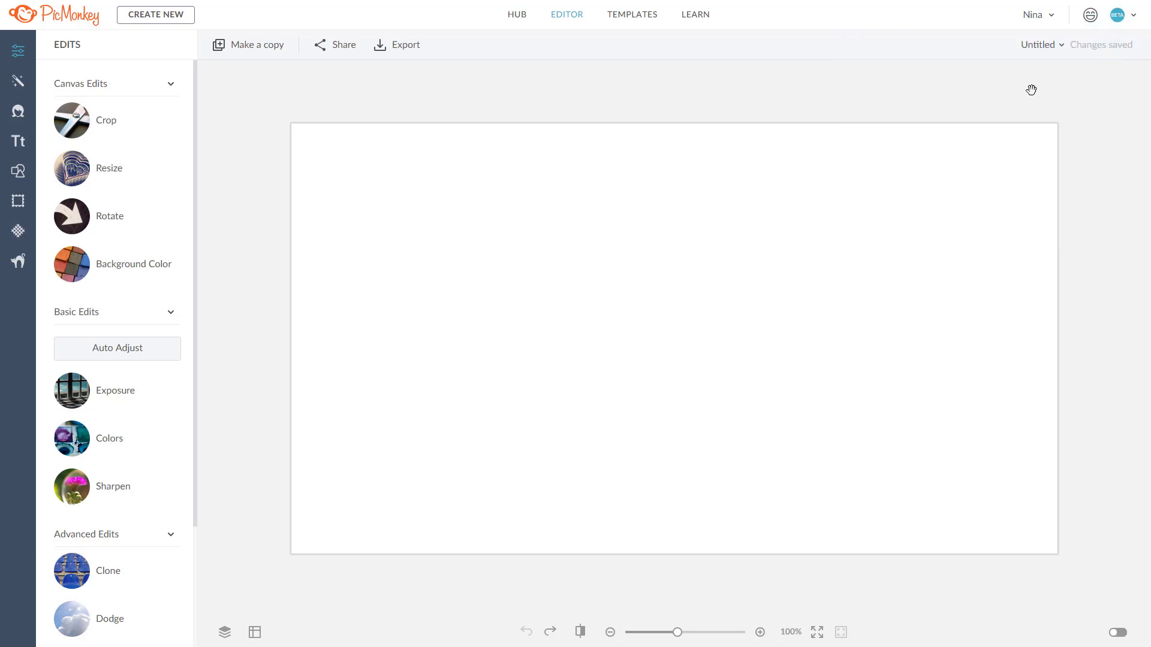
Rename the untitled image to "Unlimited Stock Photos".
click(1038, 51)
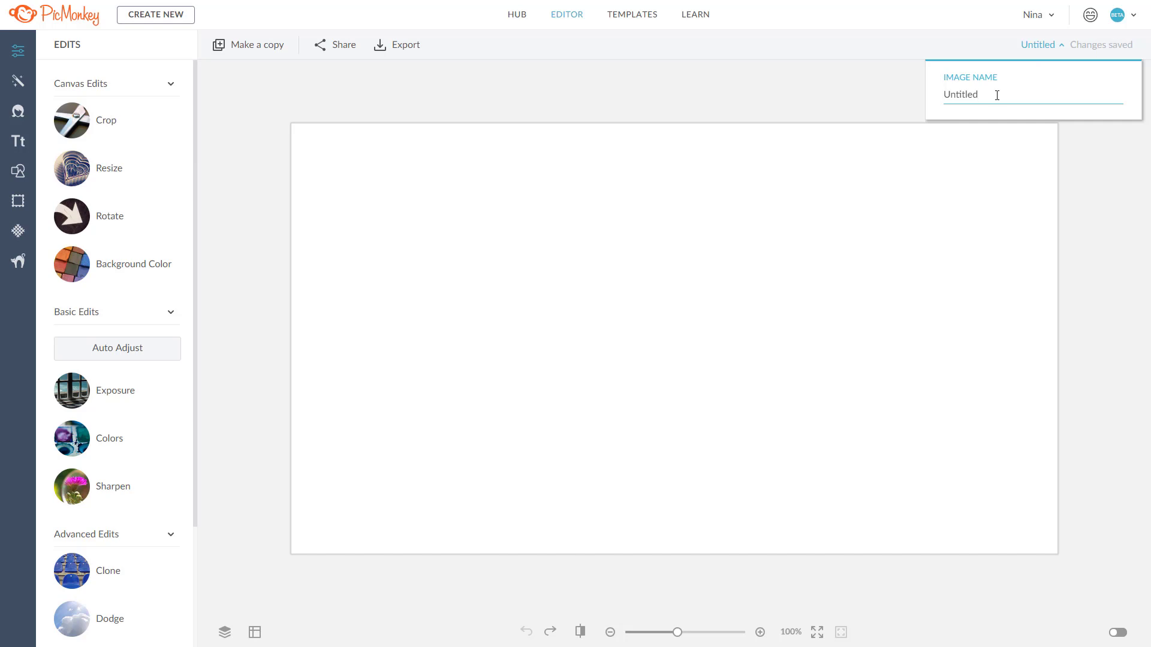
drag(990, 94, 881, 103)
click(958, 97)
text(Unlimited )
text(Photo)
key(BackSpace)
key(BackSpace)
key(BackSpace)
key(BackSpace)
key(BackSpace)
text(Stock Photos)
key(Return)
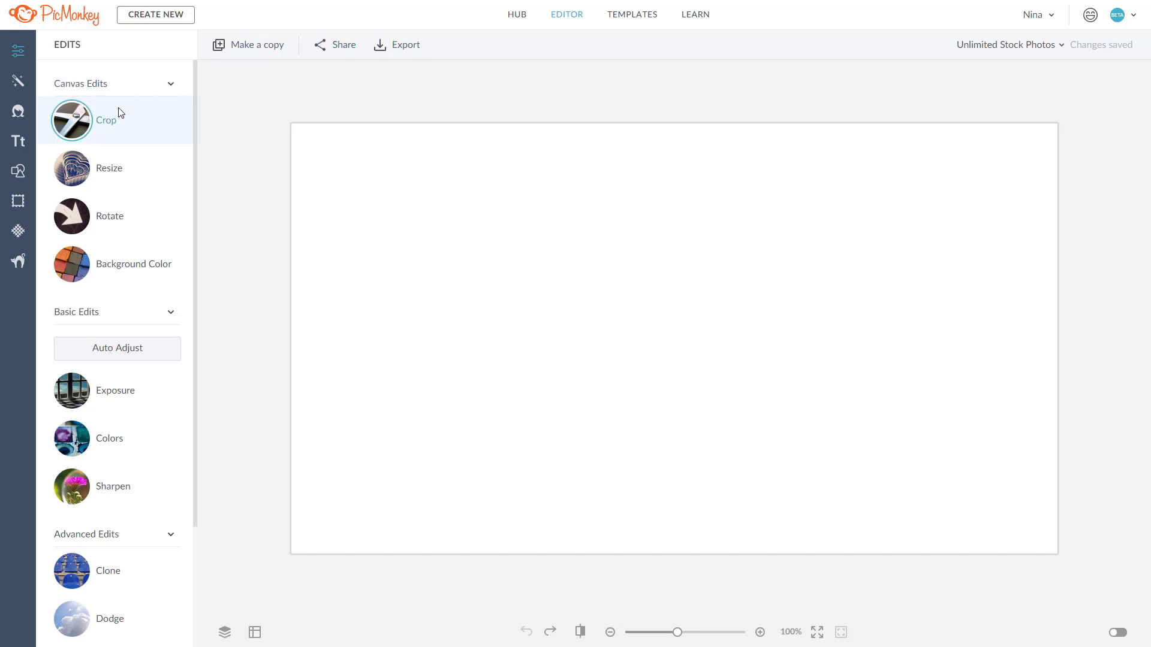
Browse the Basic graphics category, looking through its shapes, hearts, stars and lines.
click(19, 172)
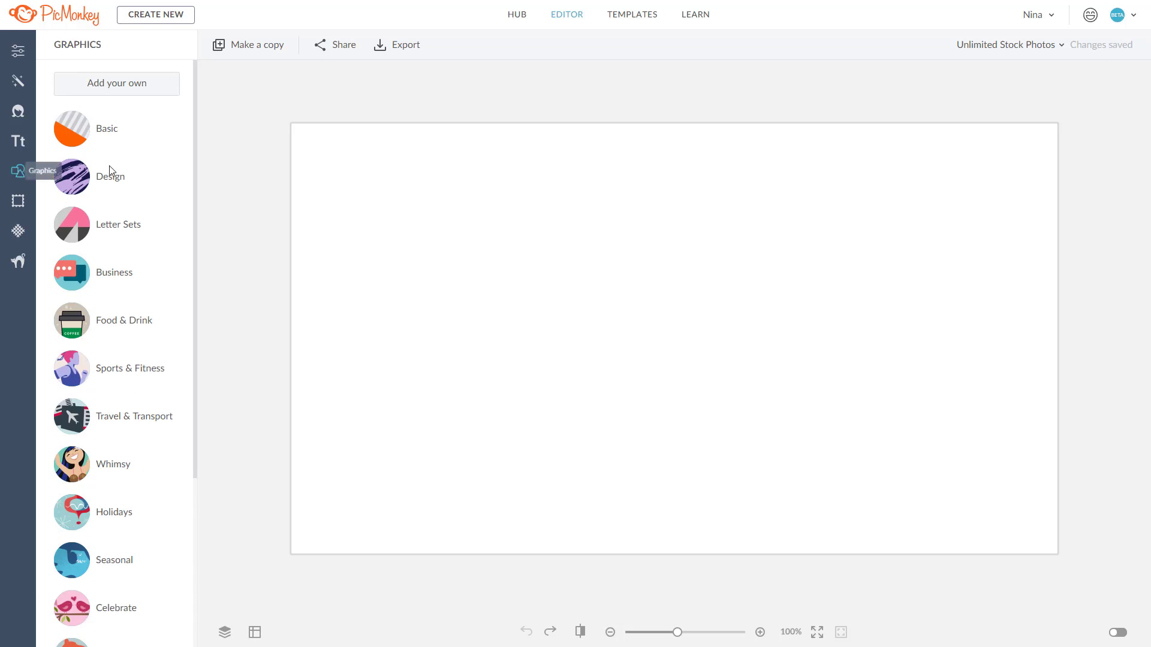
click(149, 144)
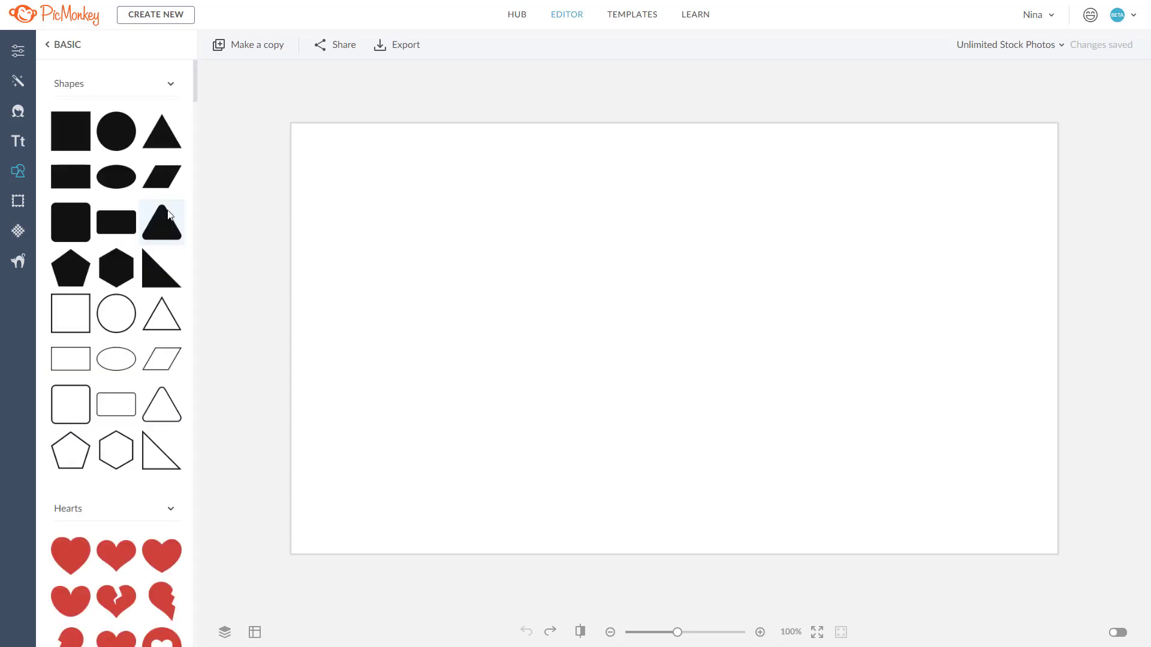
scroll(169, 218, down, 2)
scroll(172, 203, down, 20)
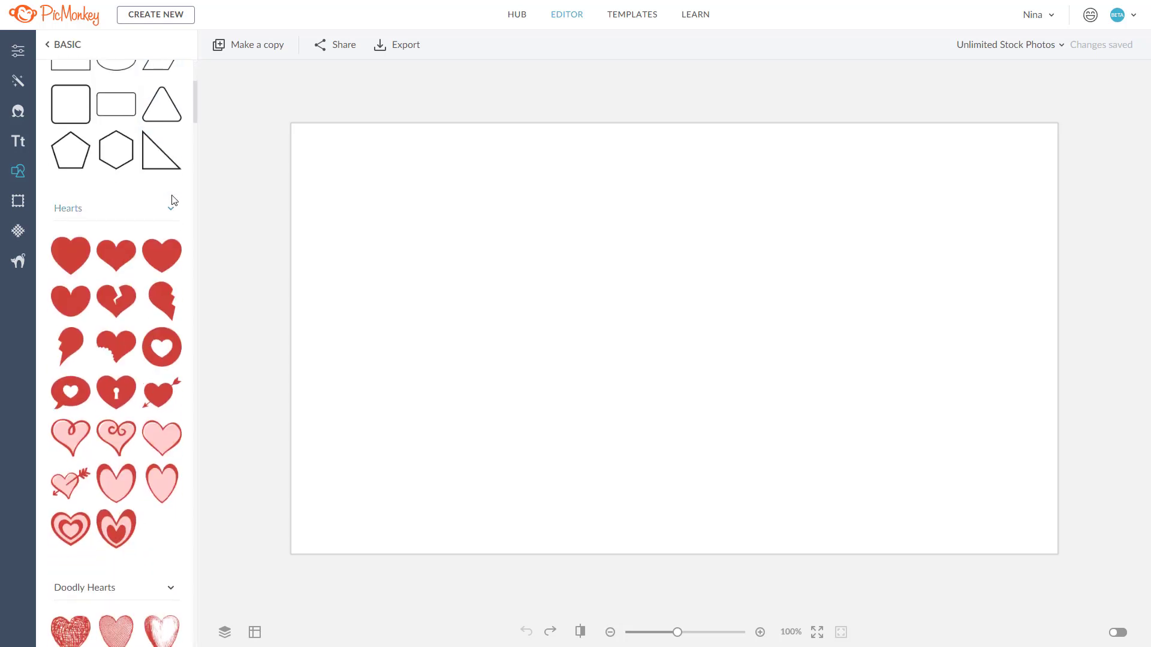
scroll(172, 205, down, 15)
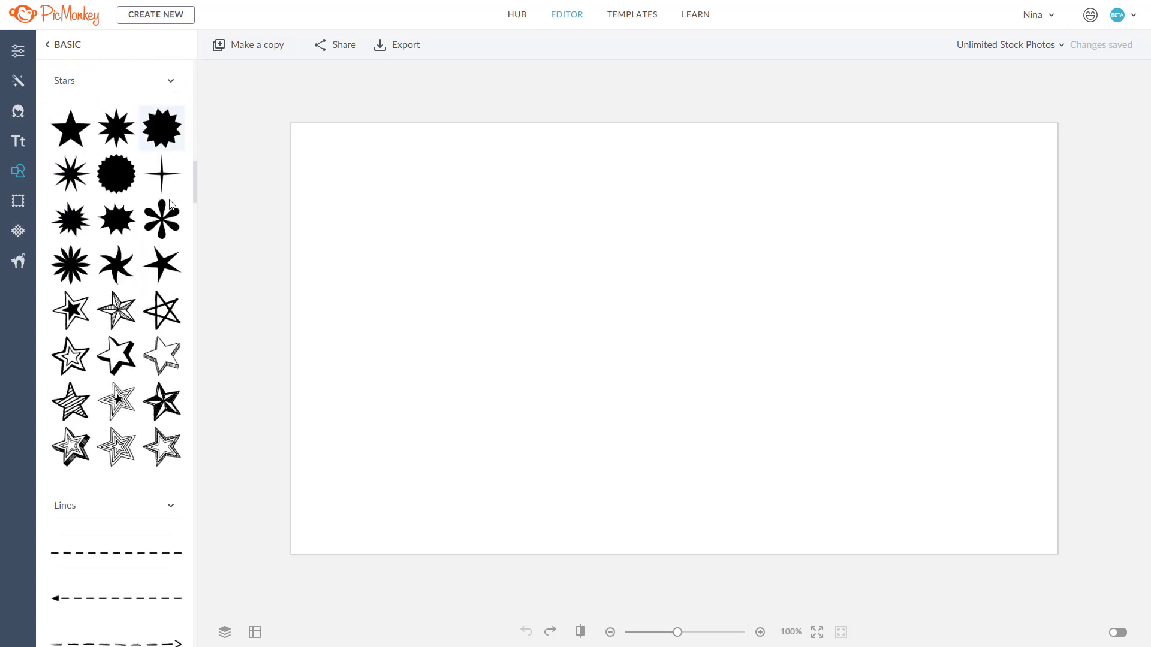
scroll(169, 206, down, 15)
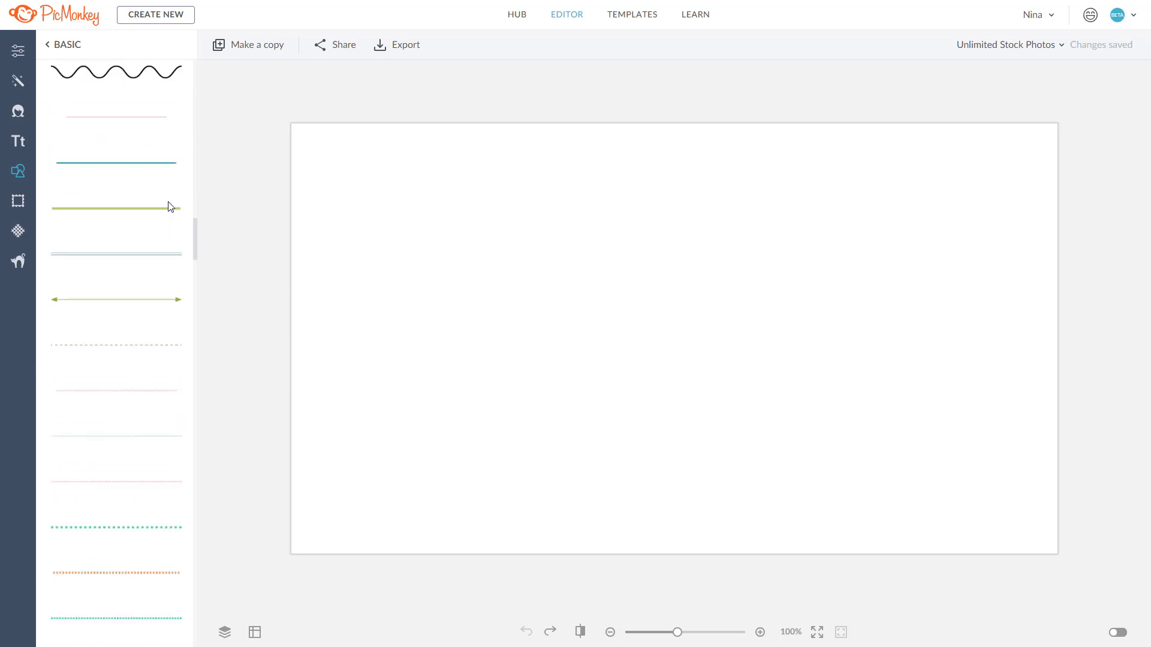
click(49, 45)
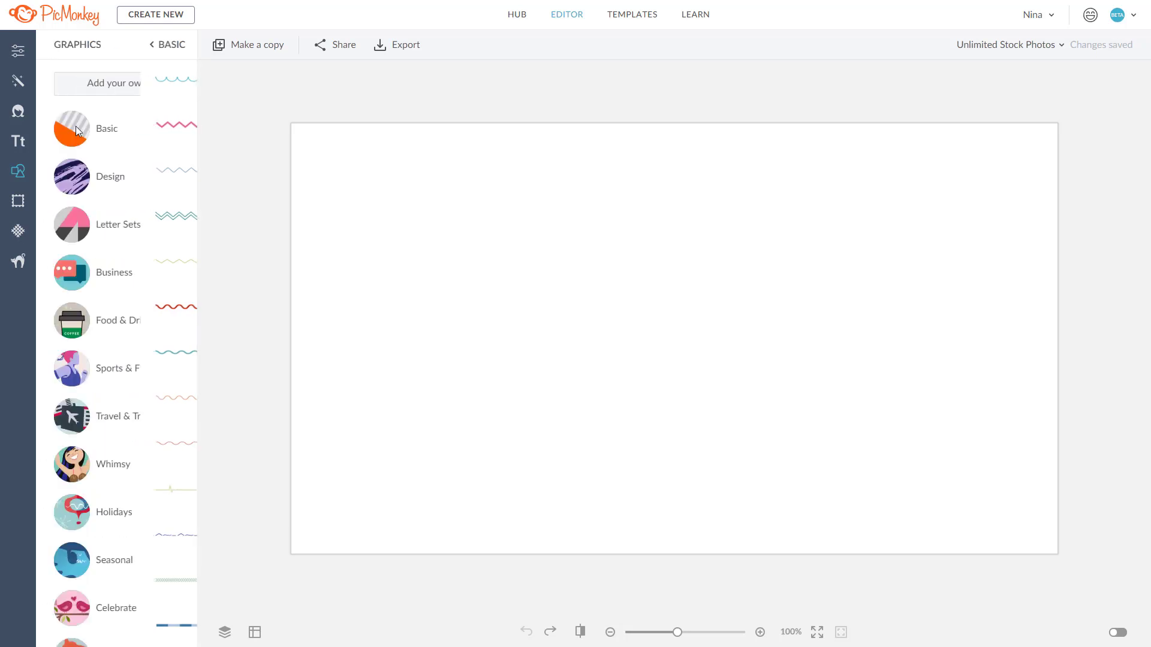
Look through the Design graphics category, including the Geometric Bold, Memphis design, Brushstroke and Brushwork sets.
click(100, 187)
scroll(100, 196, down, 8)
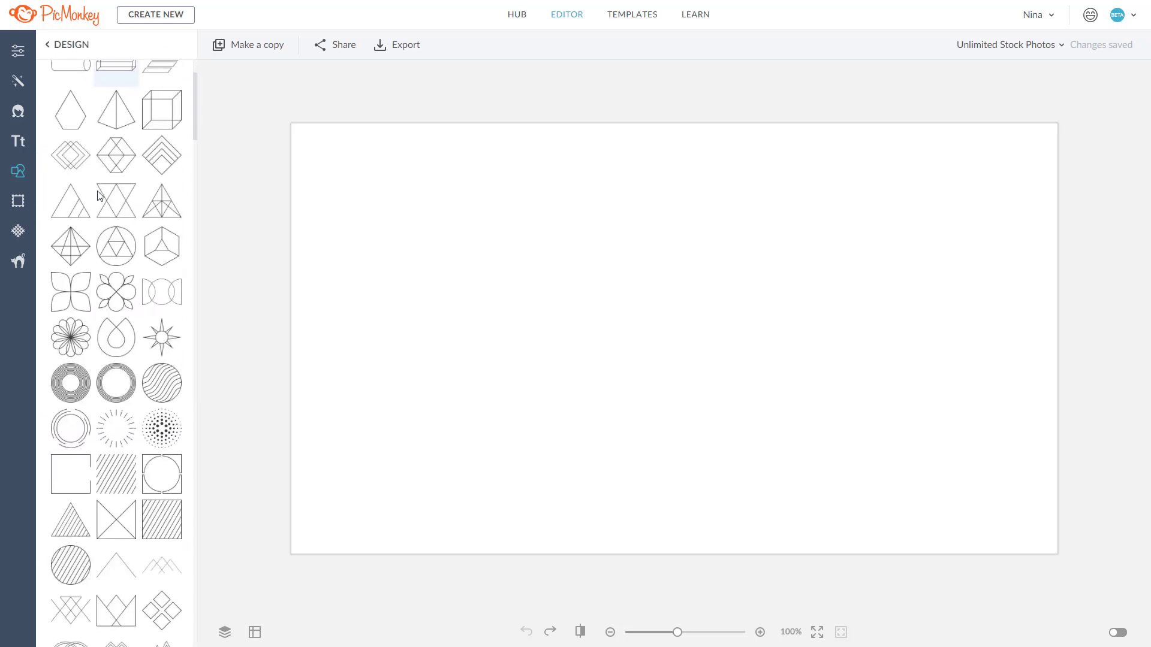
scroll(94, 198, down, 10)
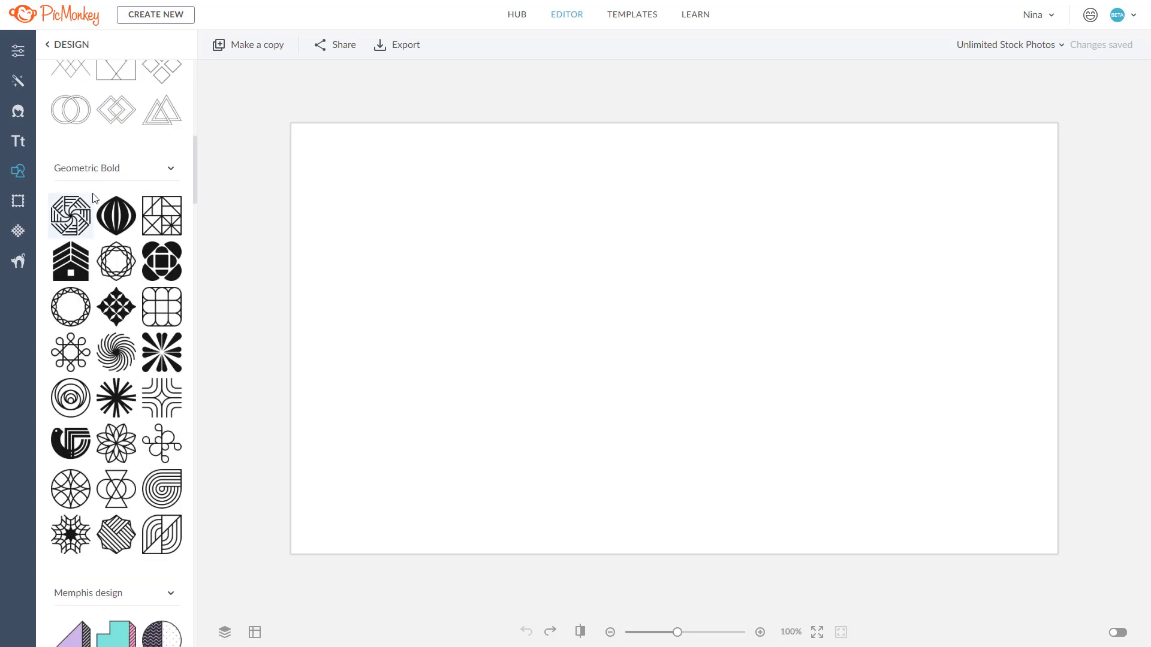
scroll(117, 252, down, 3)
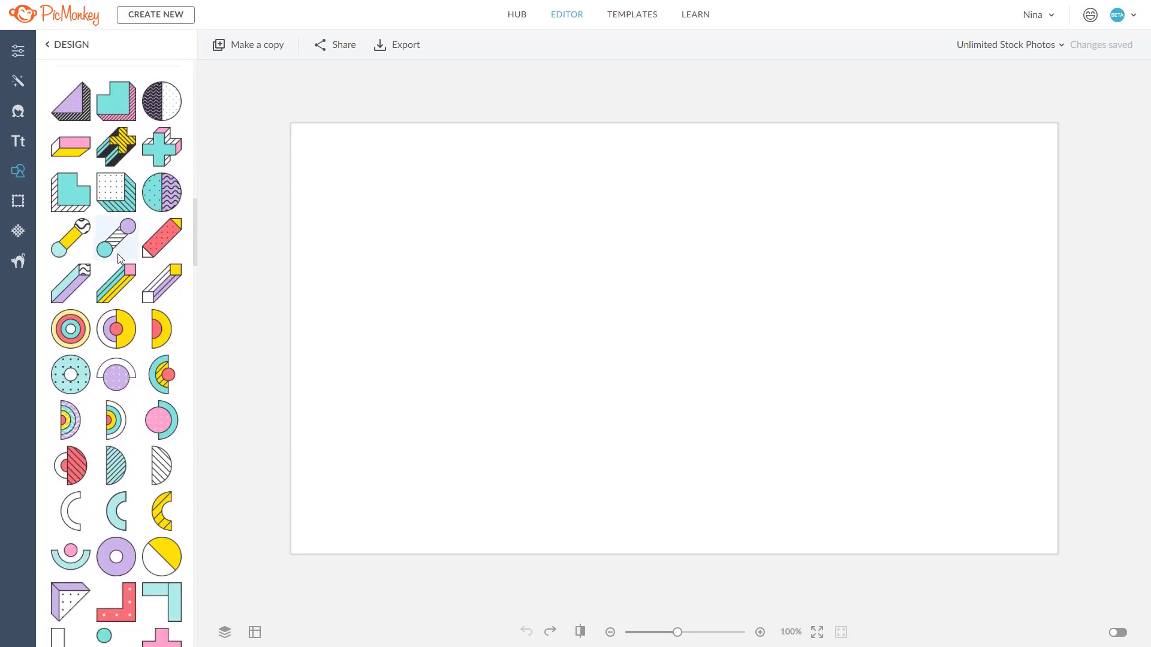
scroll(118, 254, down, 5)
scroll(118, 254, down, 10)
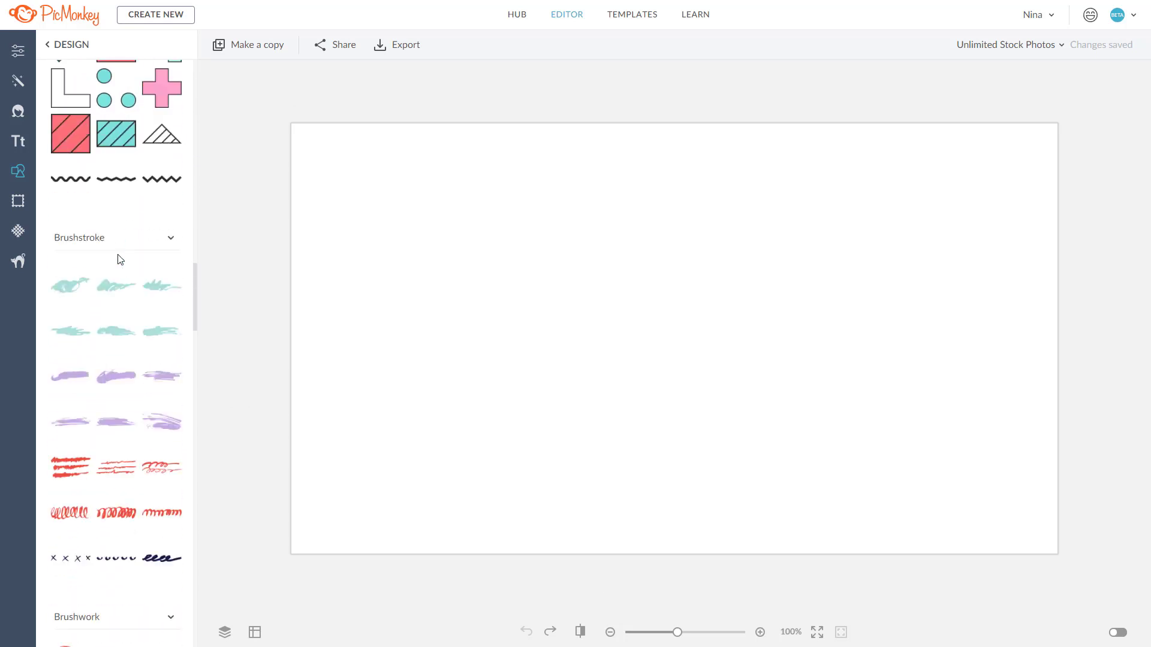
scroll(120, 259, down, 3)
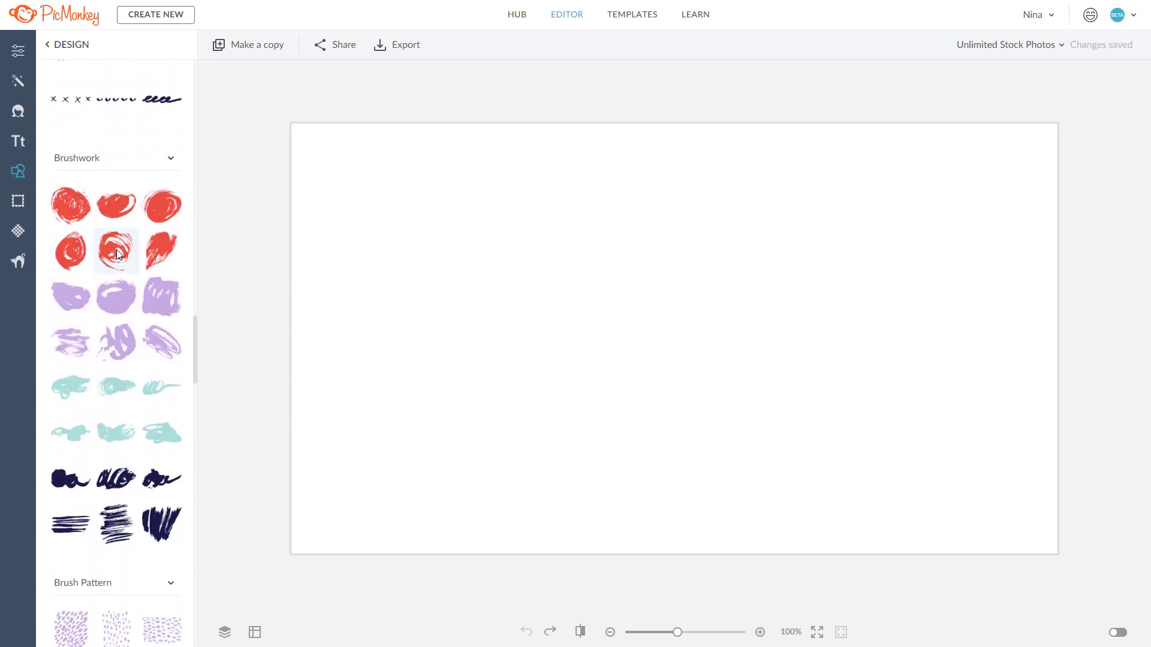
click(50, 45)
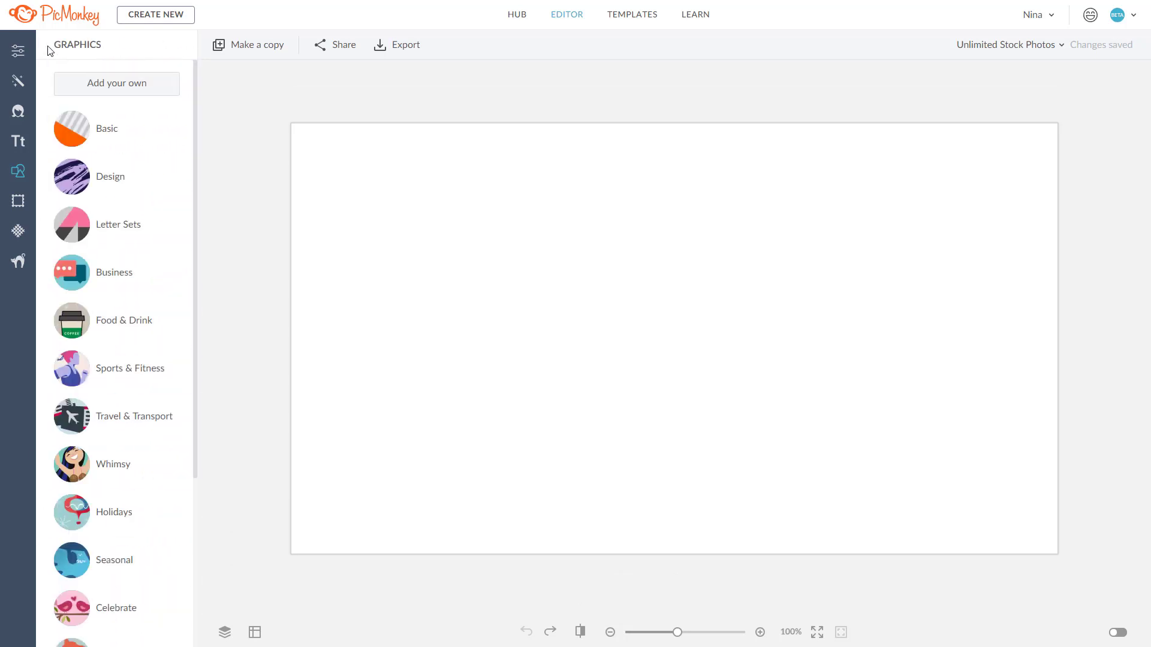
Examine the Letter Sets graphics and the Business category's social media, icon and infographic sets.
click(113, 234)
scroll(127, 281, down, 10)
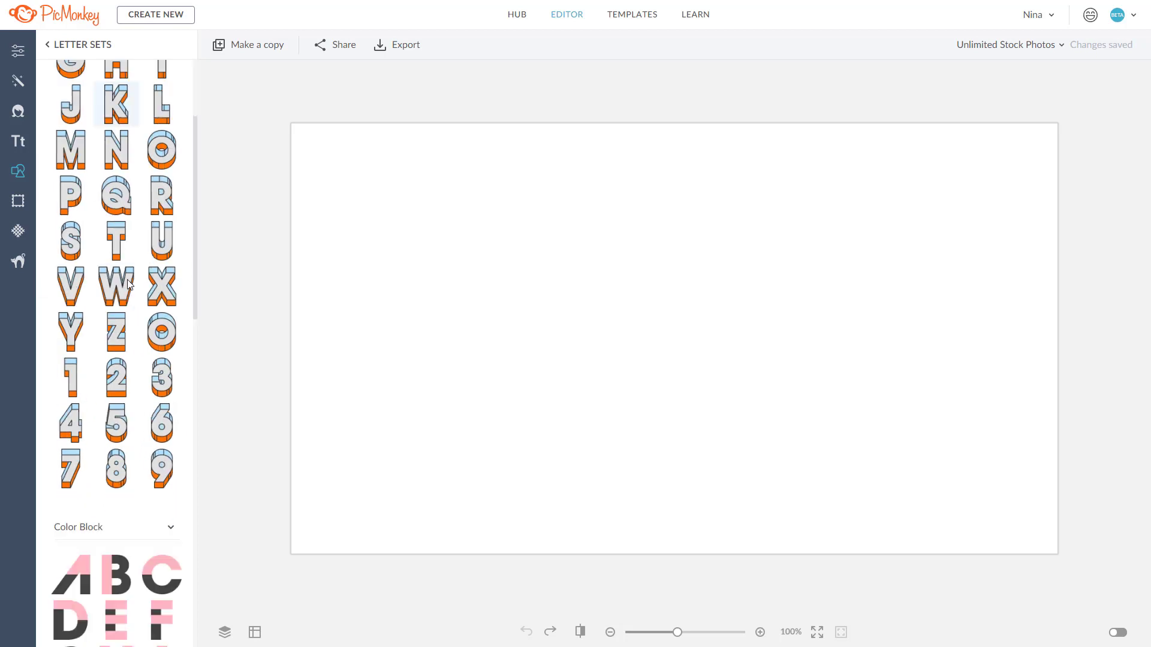
click(50, 48)
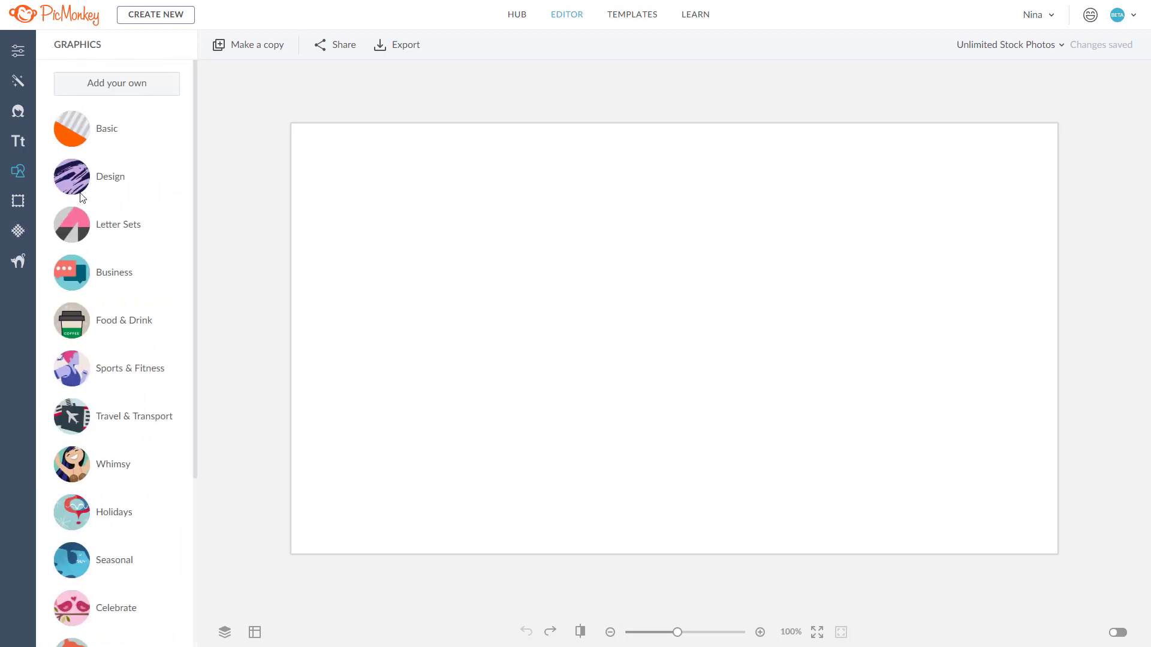
click(105, 270)
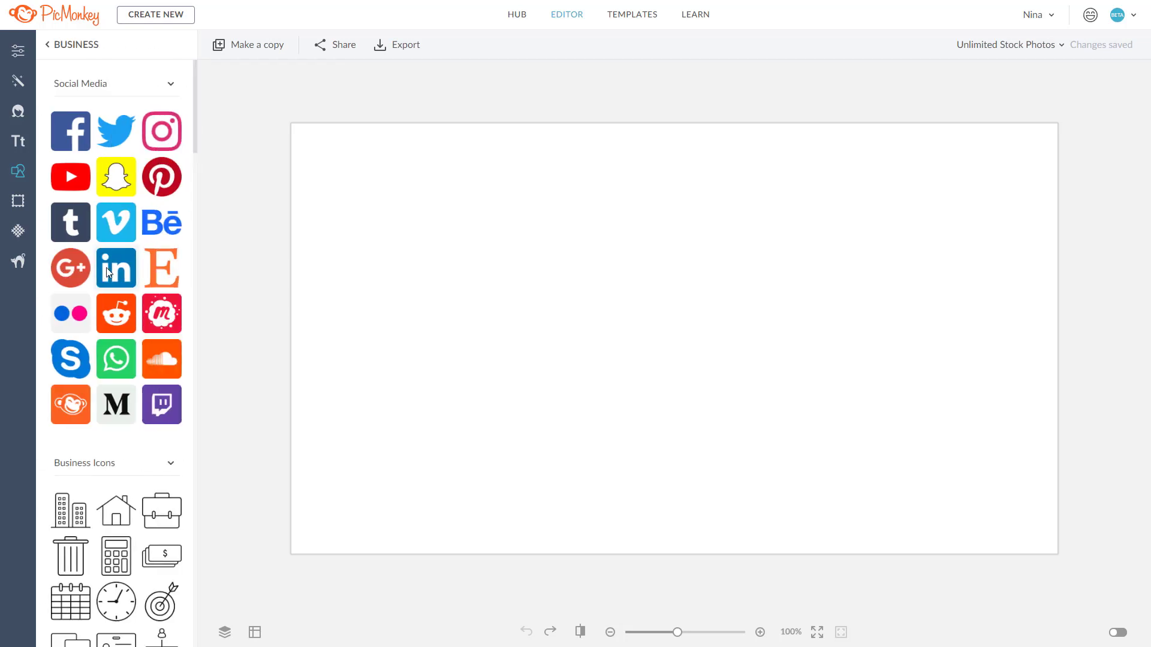
scroll(106, 271, down, 10)
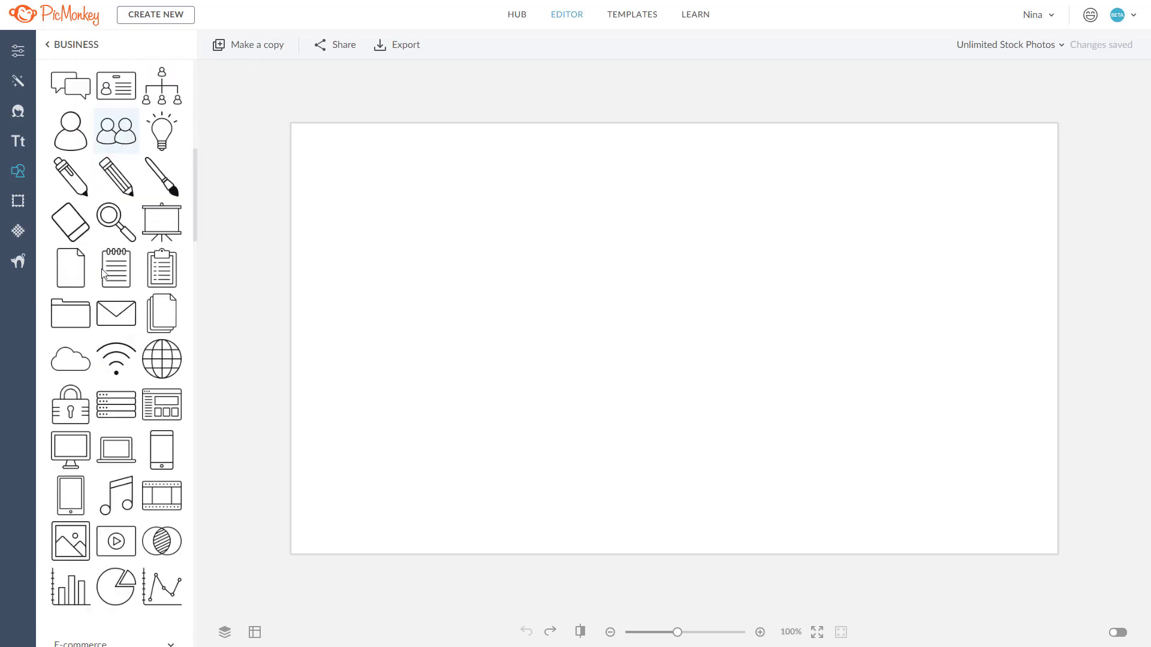
scroll(103, 275, down, 15)
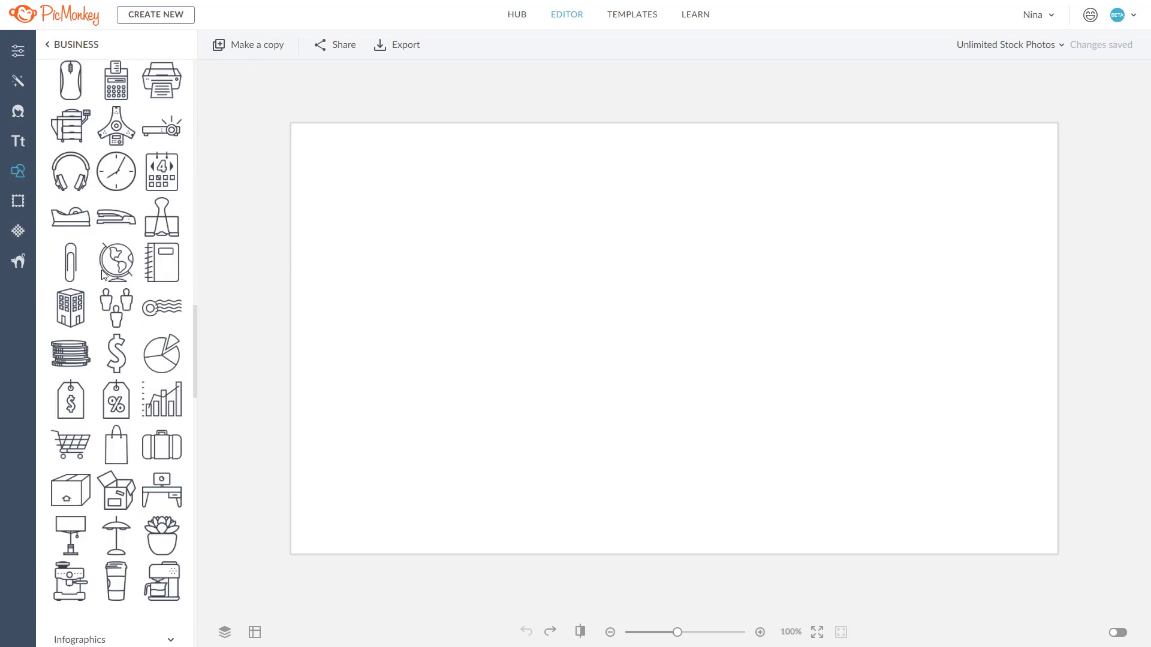
scroll(122, 240, down, 10)
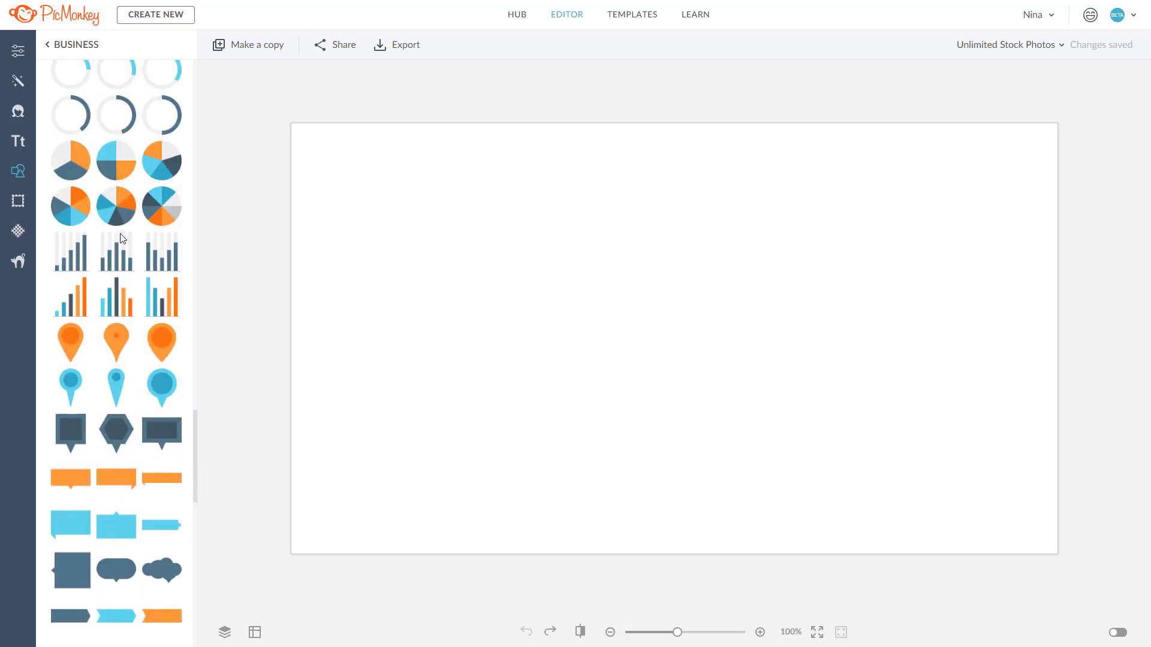
scroll(122, 239, down, 5)
click(55, 44)
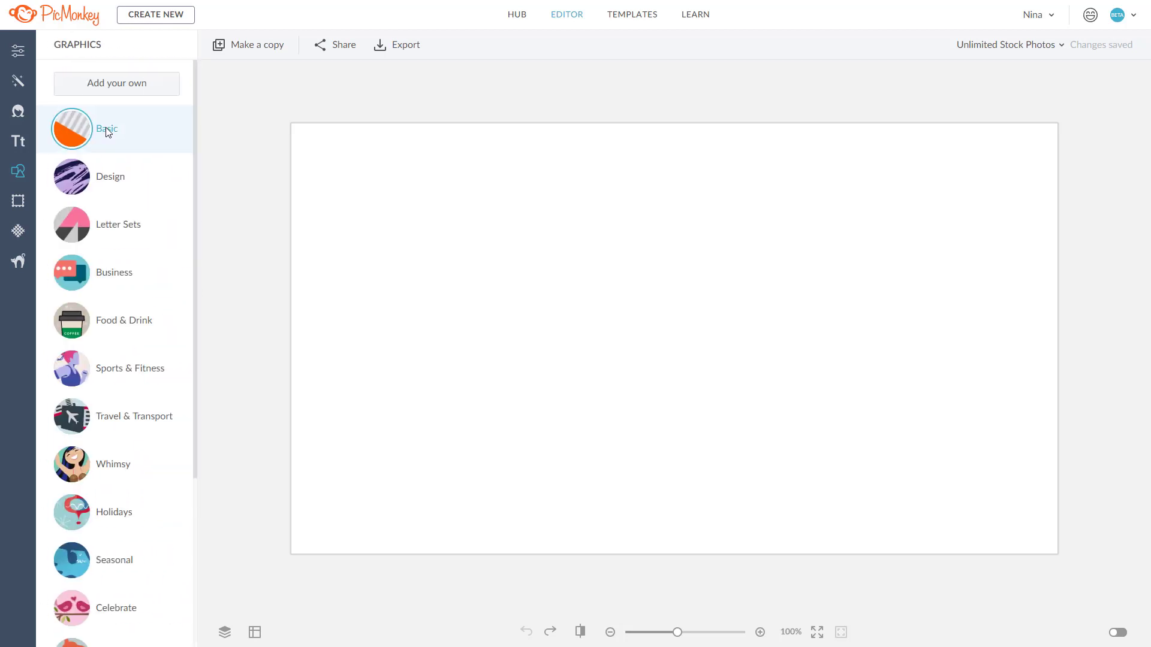
Browse the Holidays graphics and the Elements category's sparkle stars, fireworks, smoke and fire.
scroll(96, 315, down, 4)
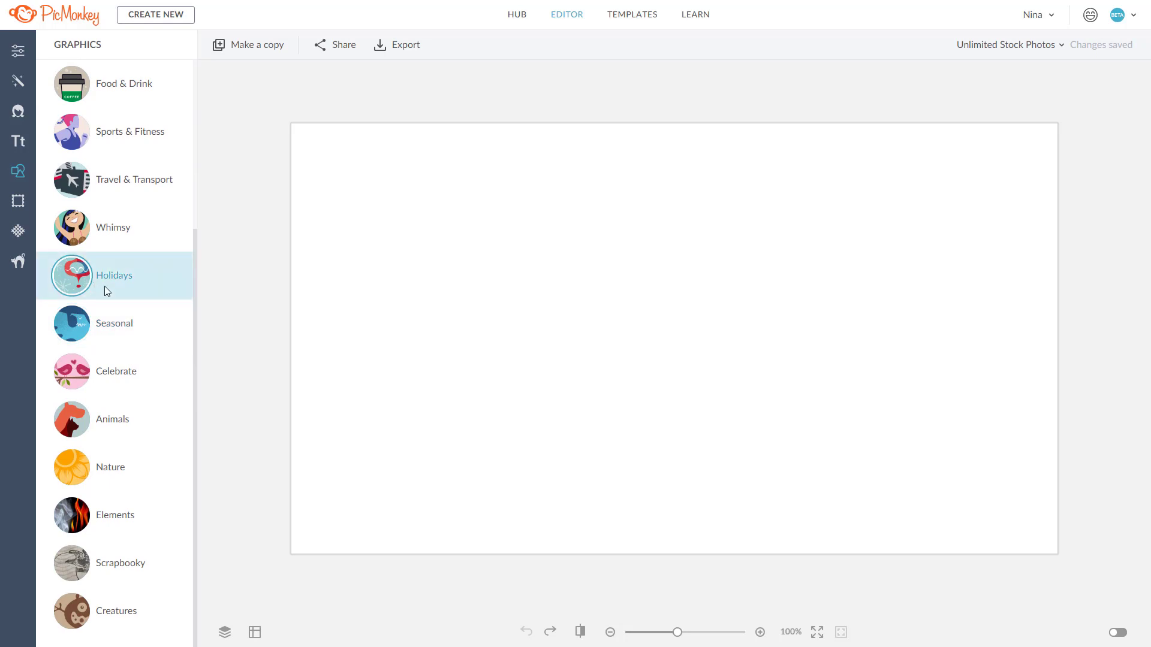
click(104, 286)
scroll(126, 336, down, 6)
scroll(127, 340, down, 5)
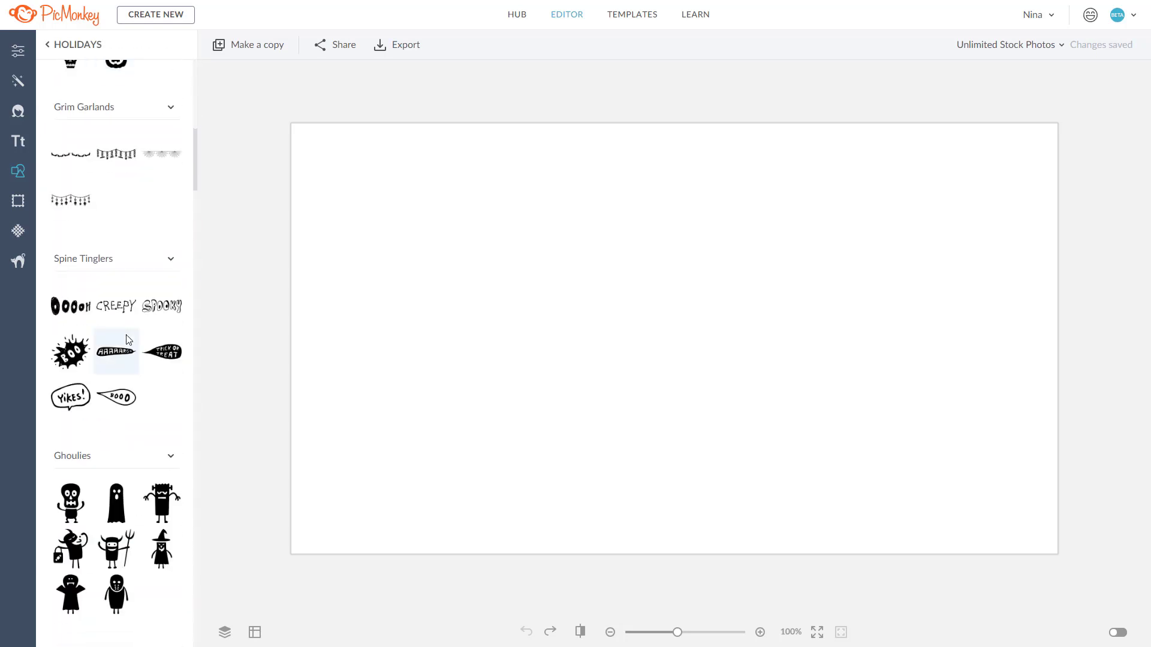
scroll(128, 339, down, 6)
click(48, 44)
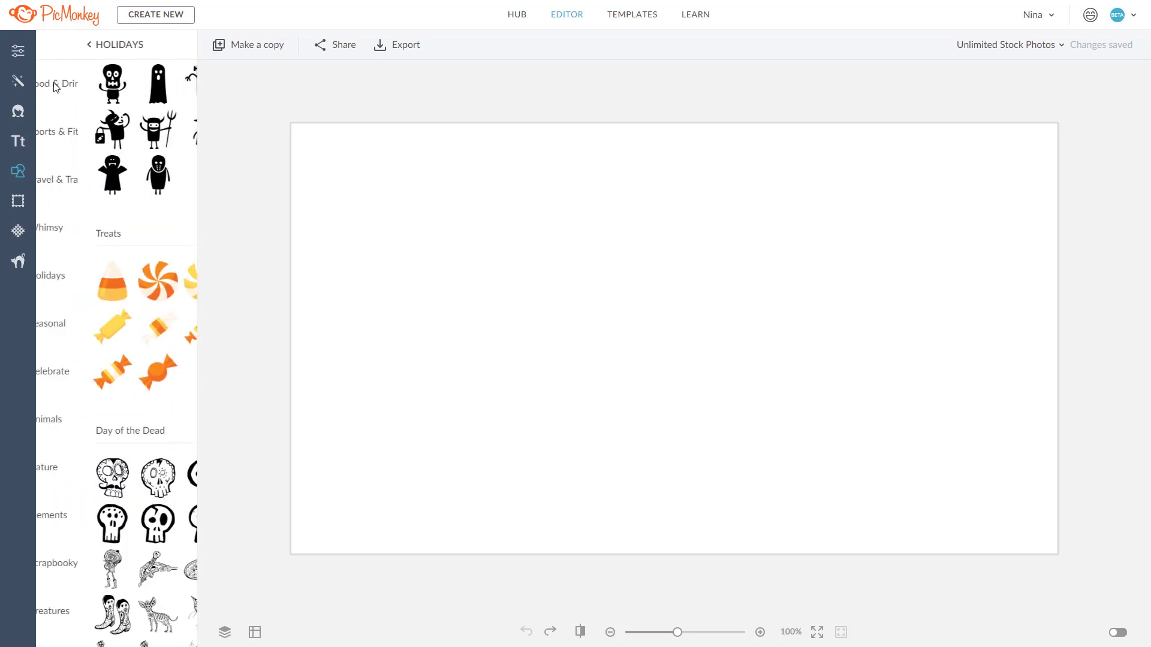
click(116, 513)
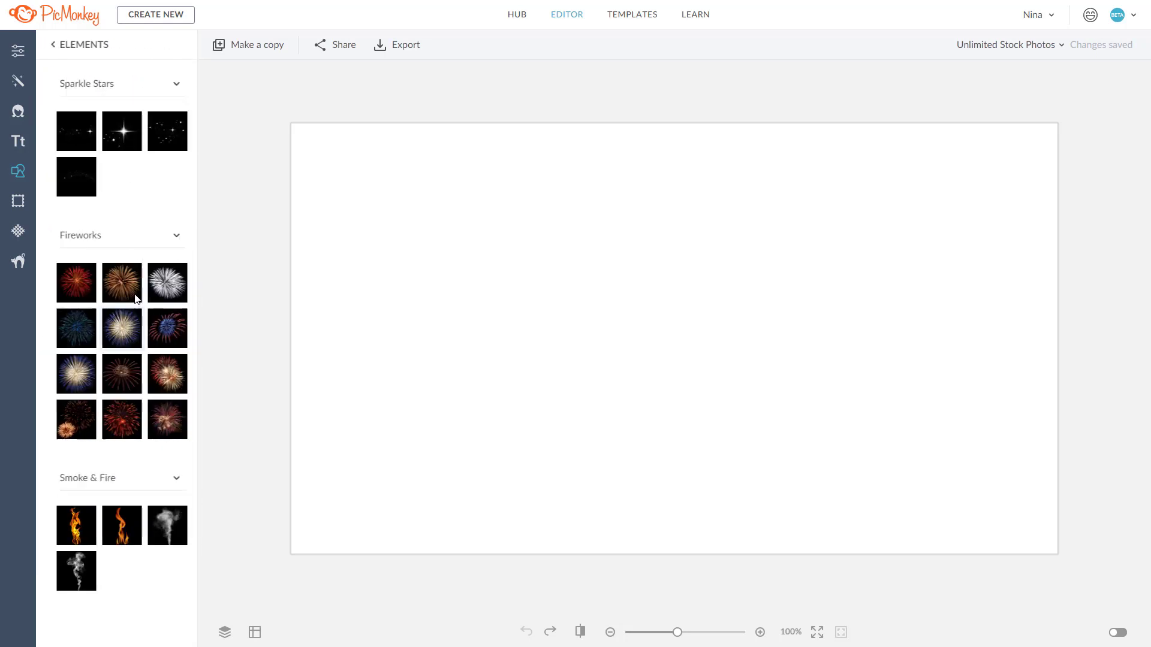
click(51, 45)
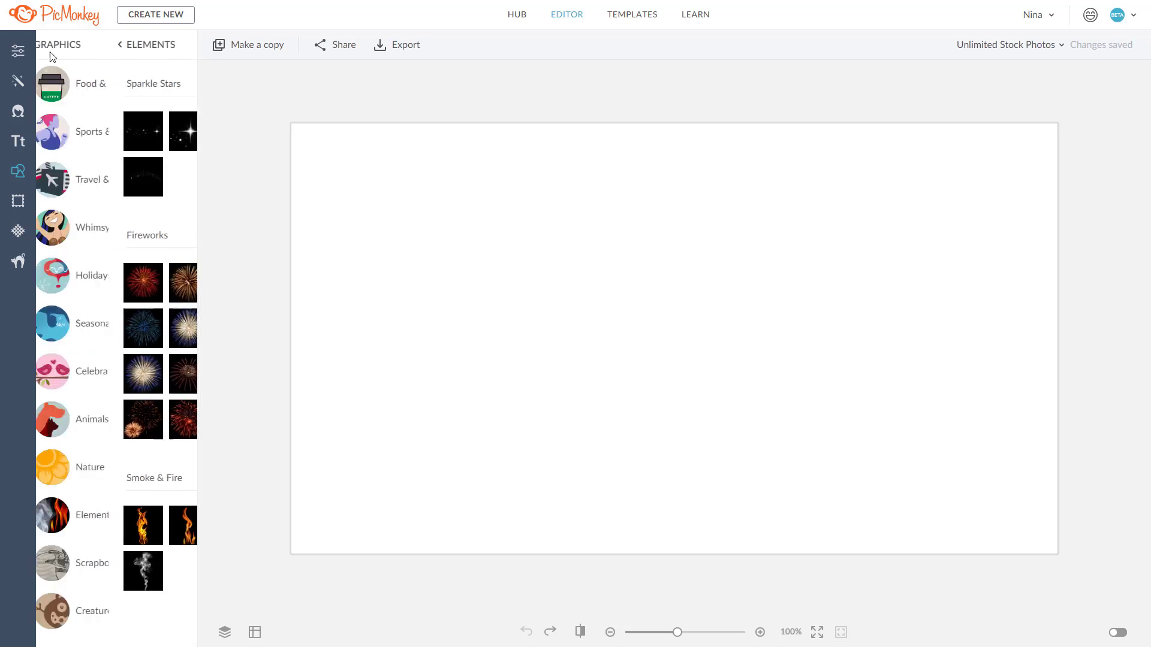
Start adding an own image as a graphic, with the Hub as its source.
scroll(103, 126, up, 4)
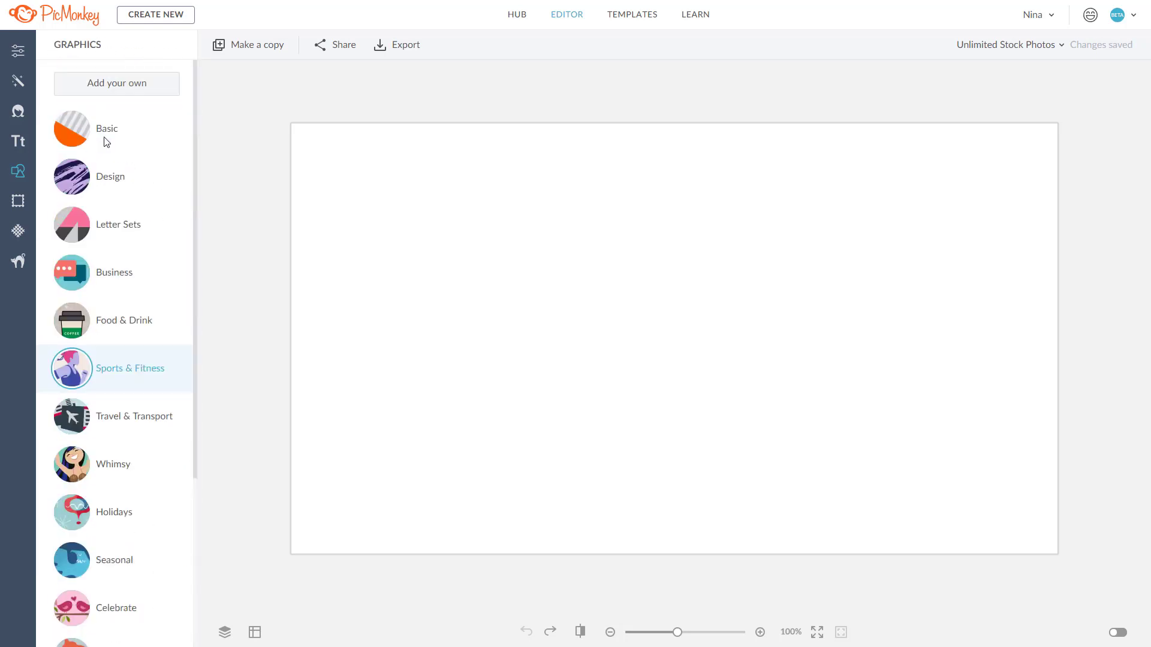
click(121, 94)
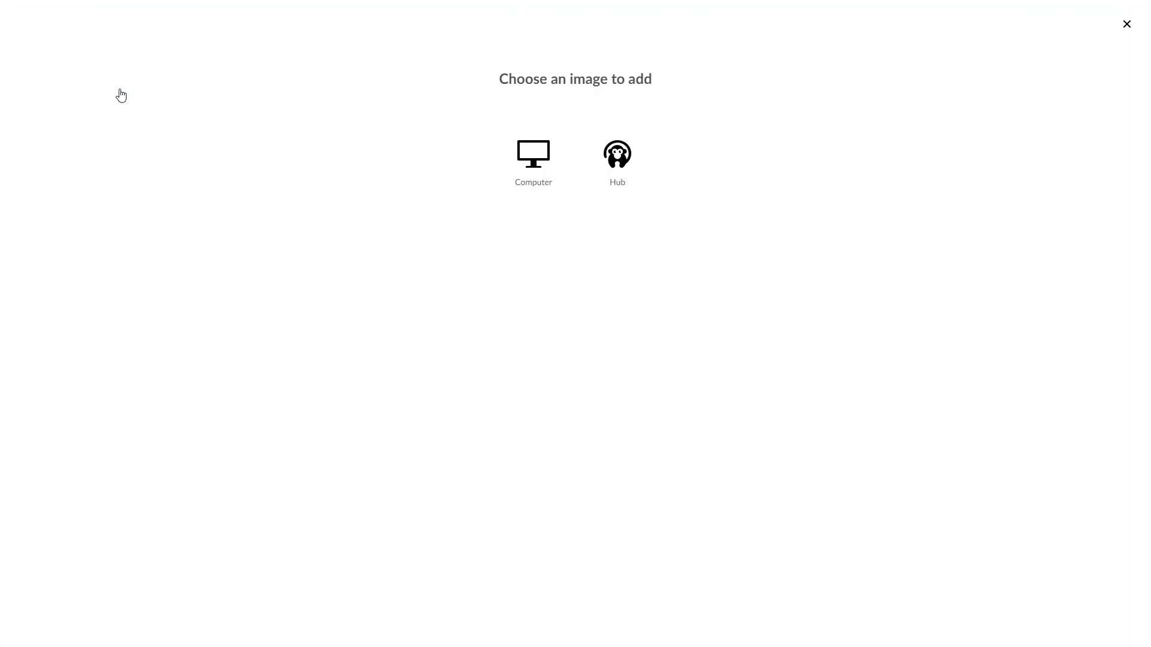
click(626, 158)
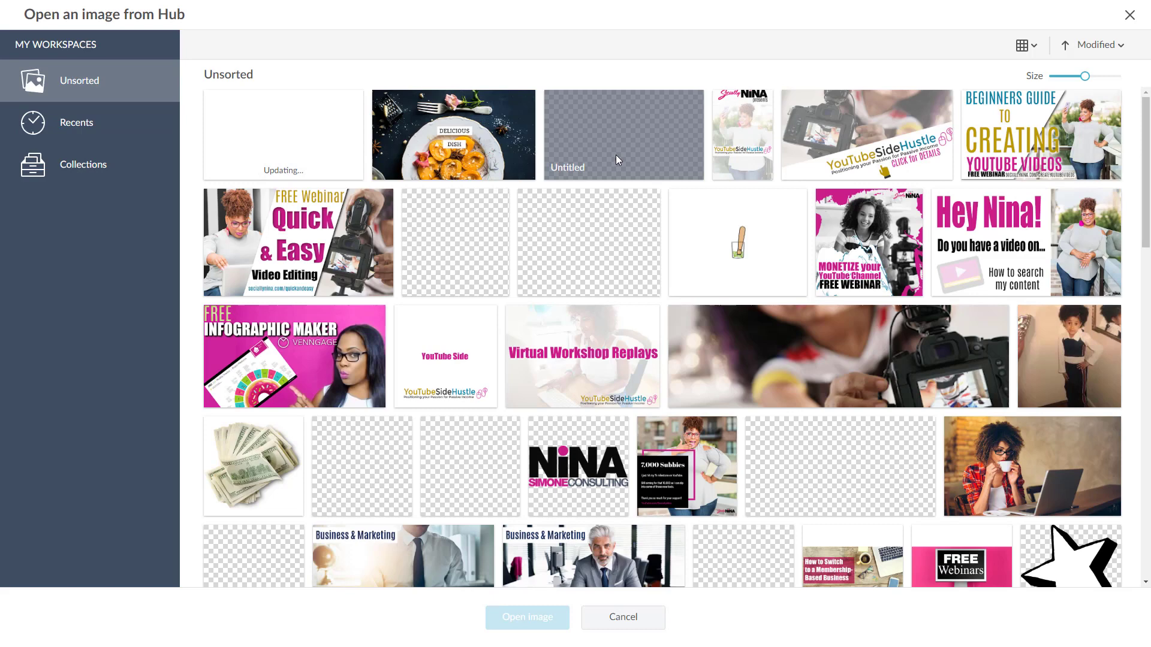
Browse the Hub collections Branding 2018 - stock photos and 01 Stock Images for usable pictures.
click(121, 168)
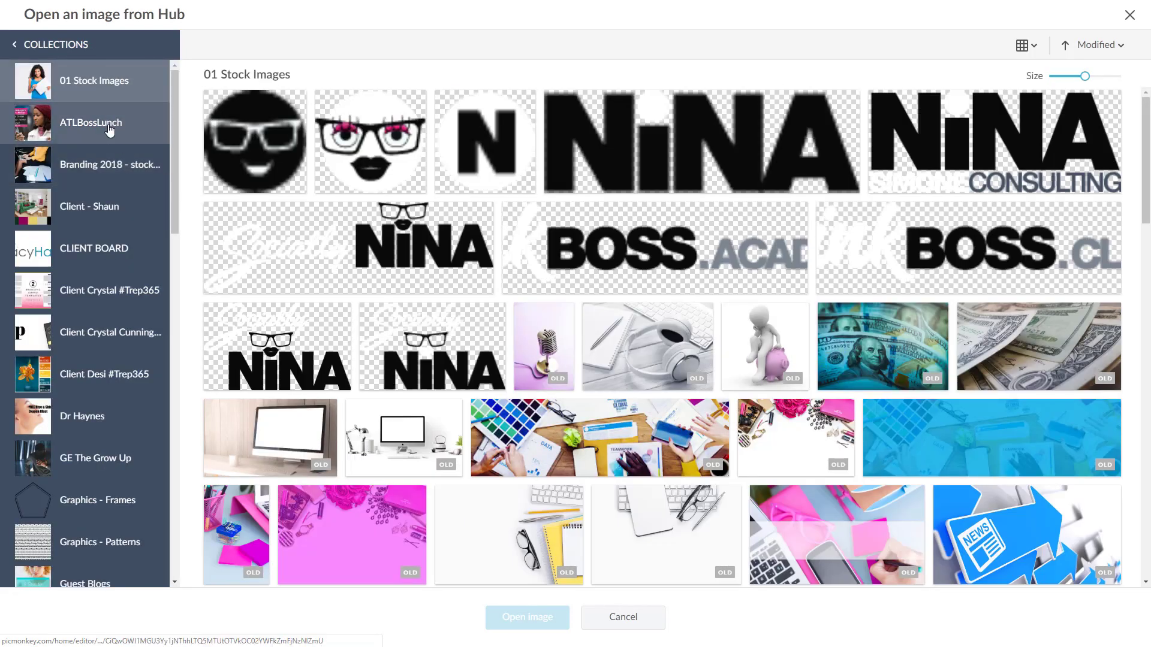
click(111, 167)
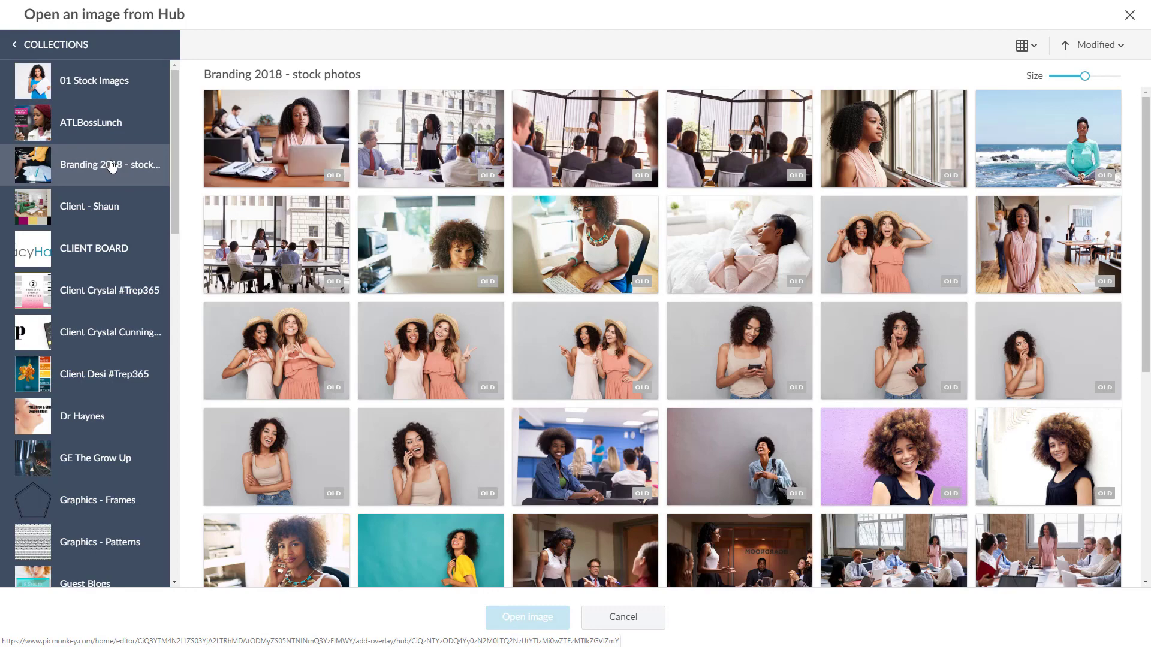
click(111, 90)
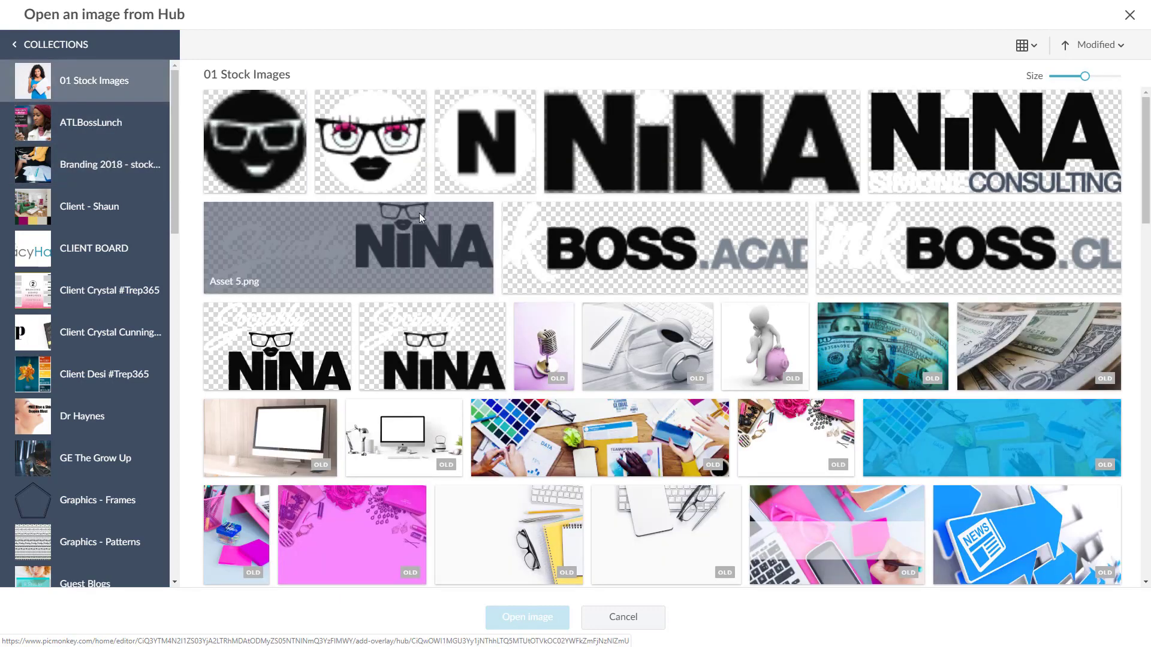
scroll(419, 213, down, 10)
scroll(419, 213, down, 15)
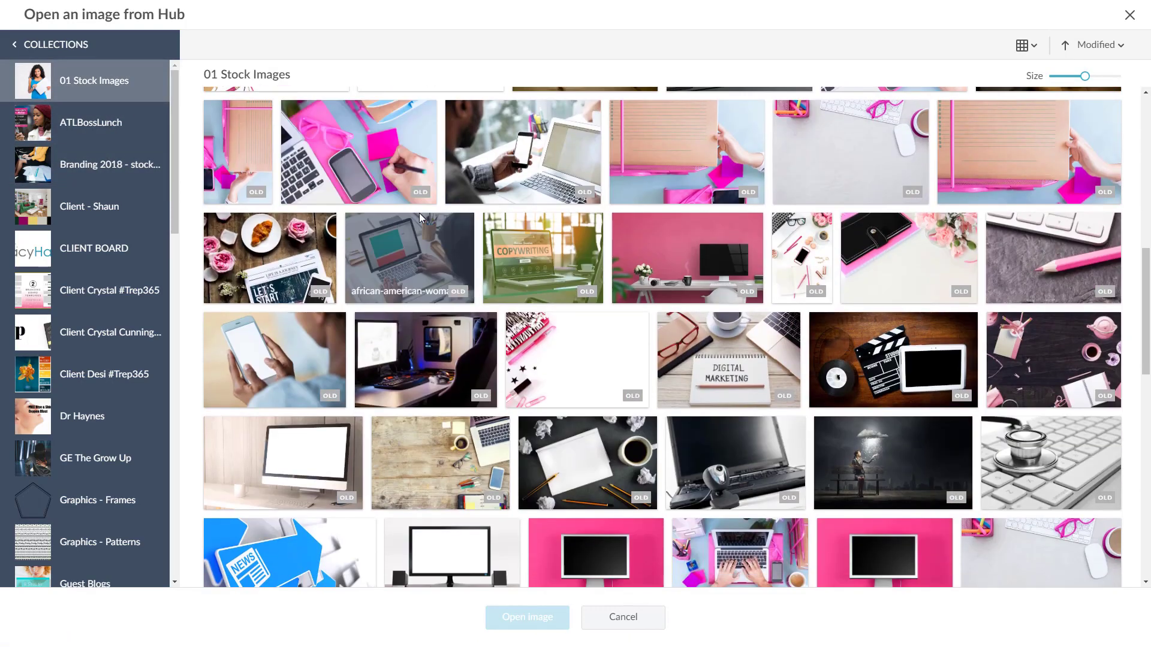
scroll(419, 213, down, 15)
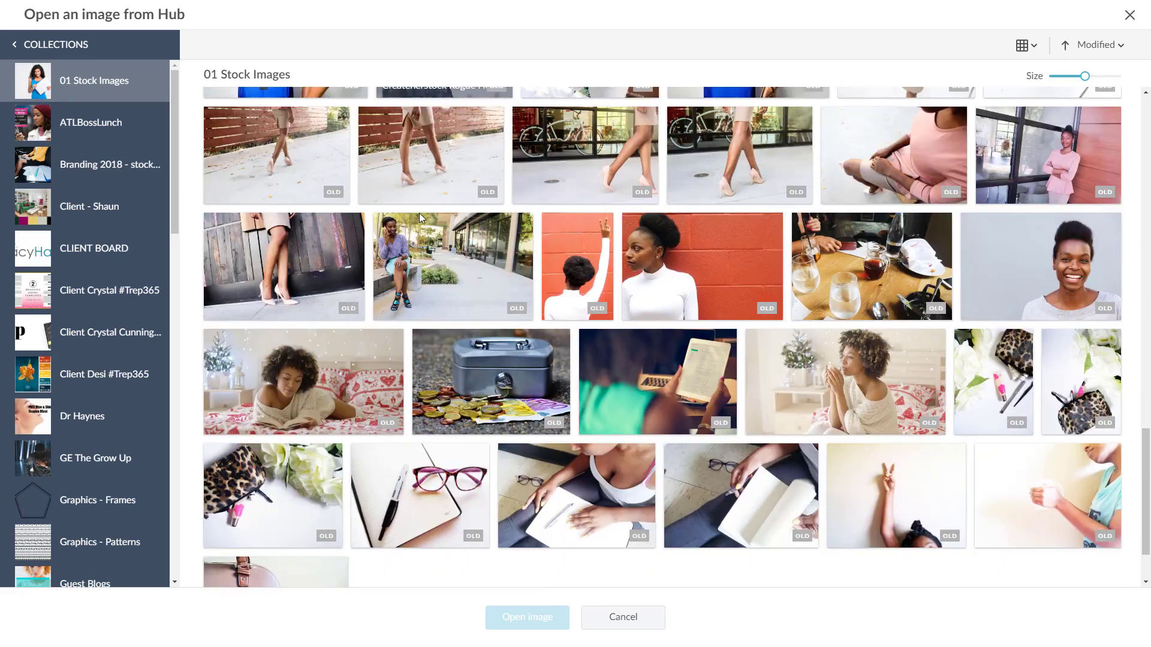
scroll(419, 214, down, 2)
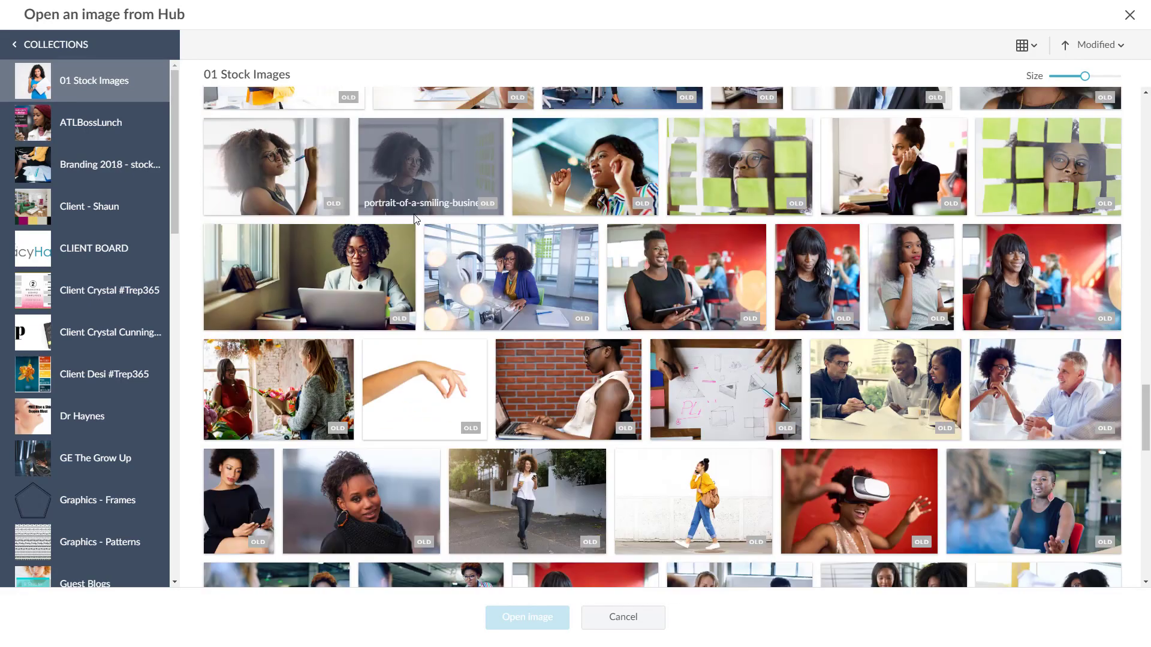
scroll(419, 213, down, 5)
scroll(495, 252, down, 4)
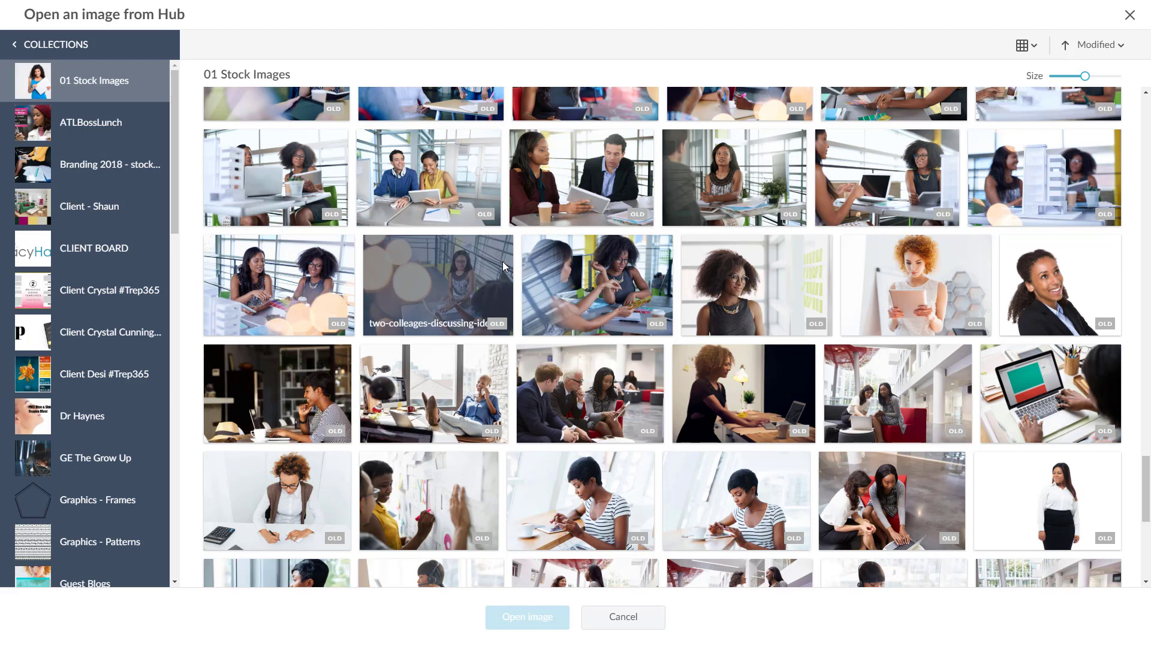
Look through the Graphics - Patterns and Graphics - Frames collections for backgrounds, textures and frame shapes.
scroll(114, 317, down, 3)
click(114, 360)
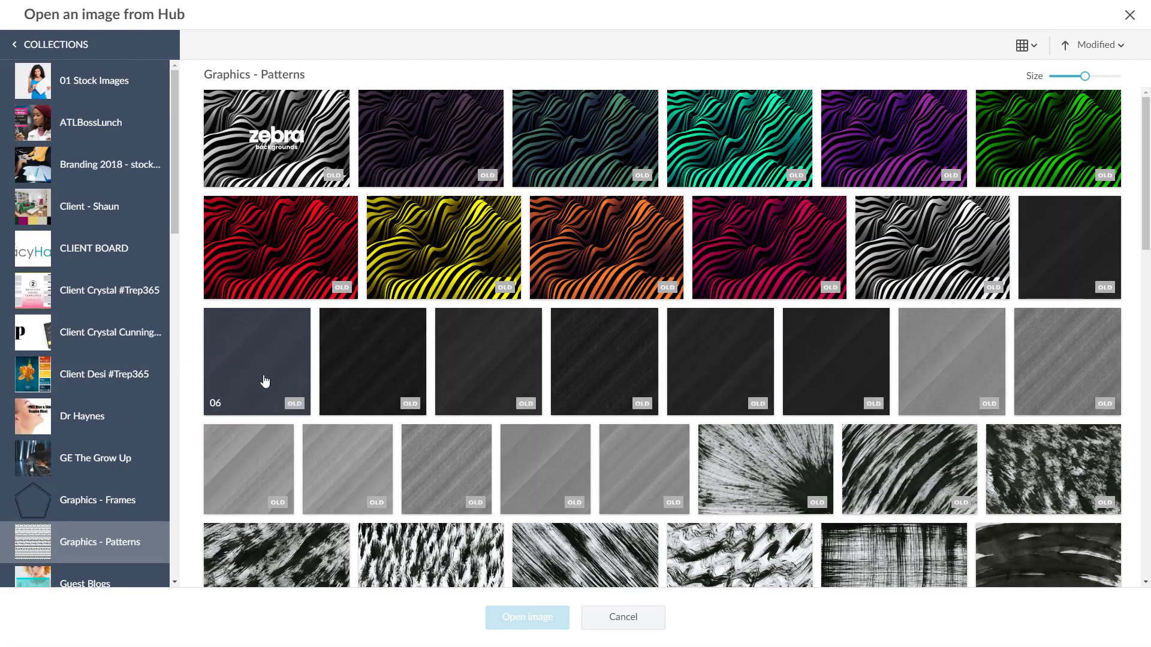
scroll(282, 385, down, 10)
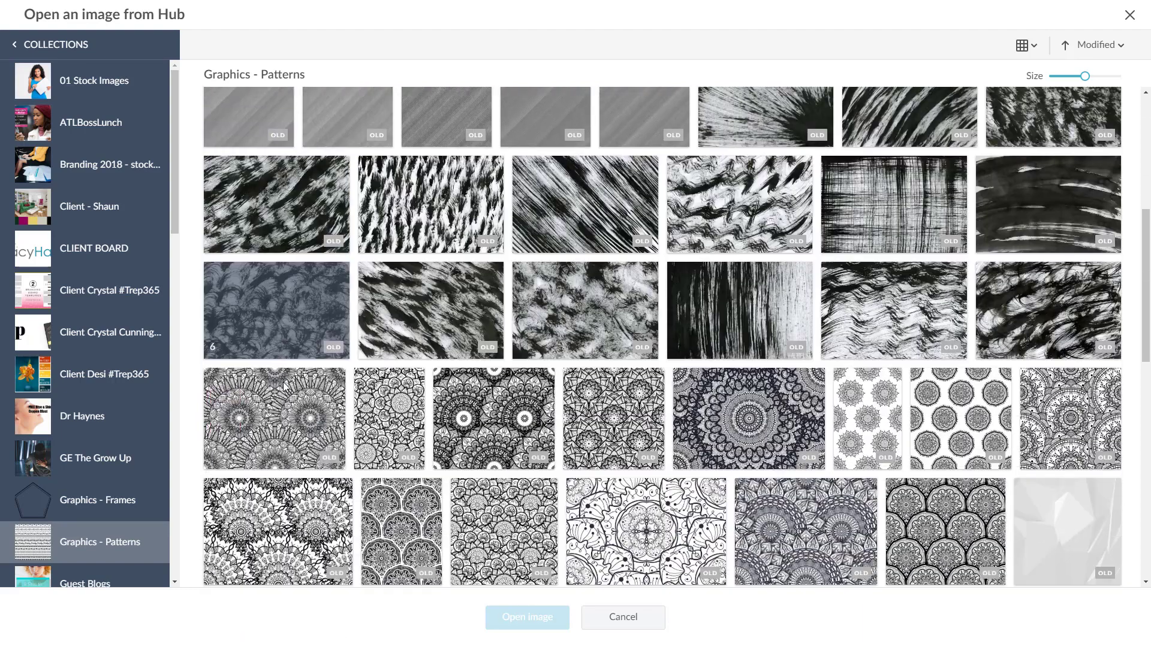
scroll(283, 383, down, 10)
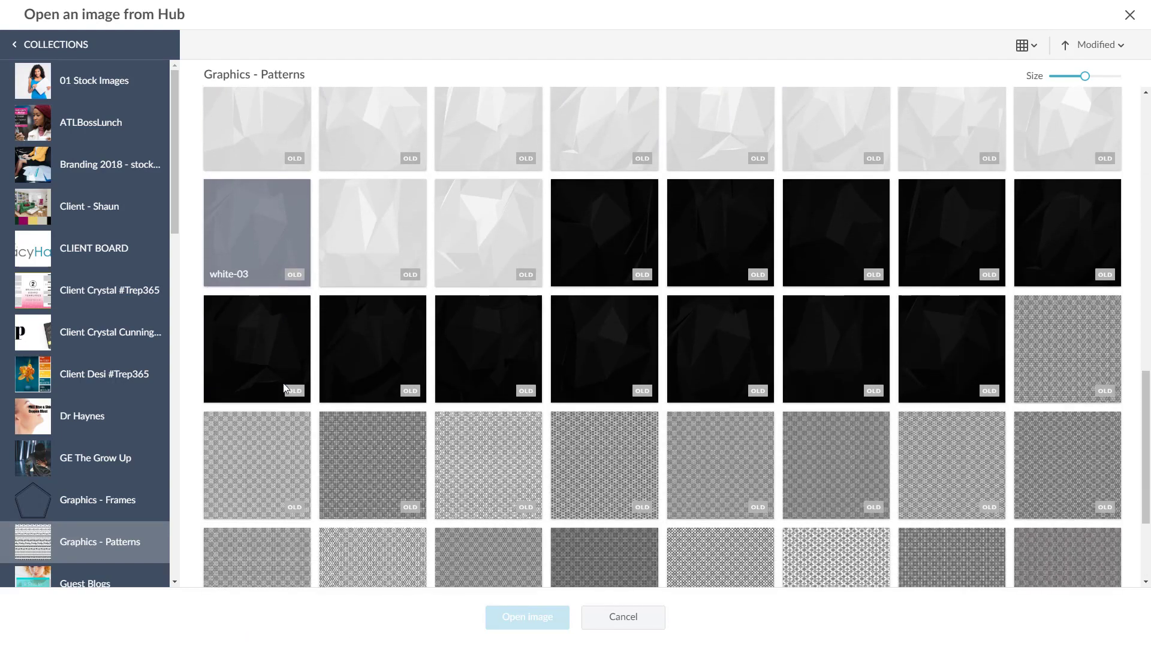
scroll(283, 387, down, 10)
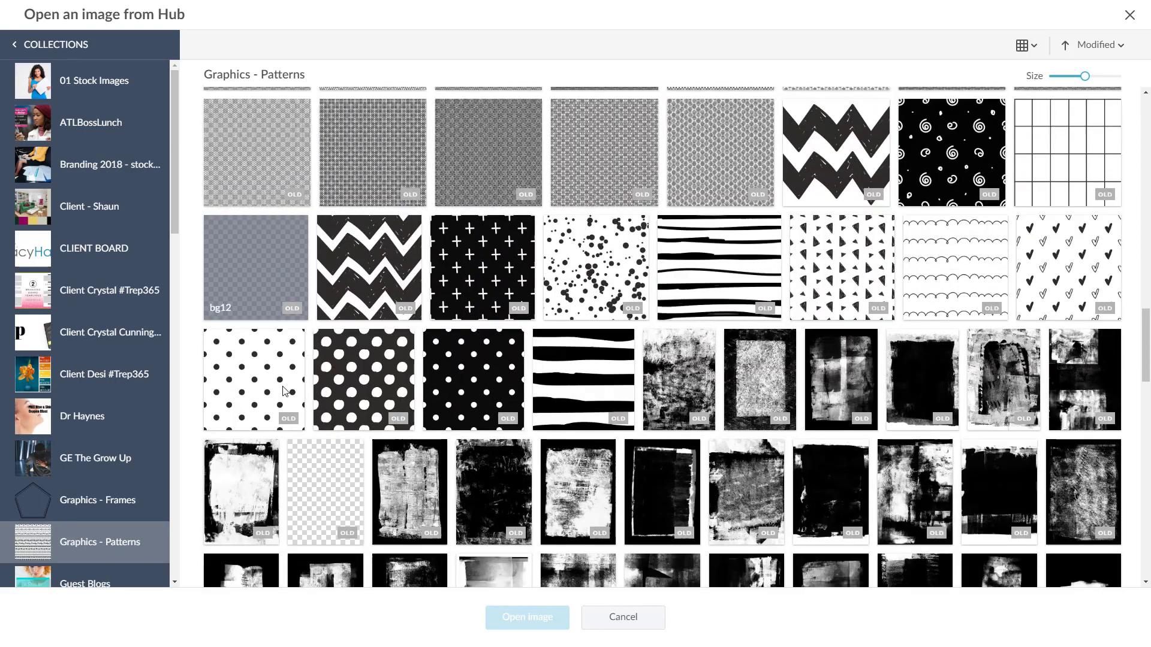
scroll(272, 426, down, 3)
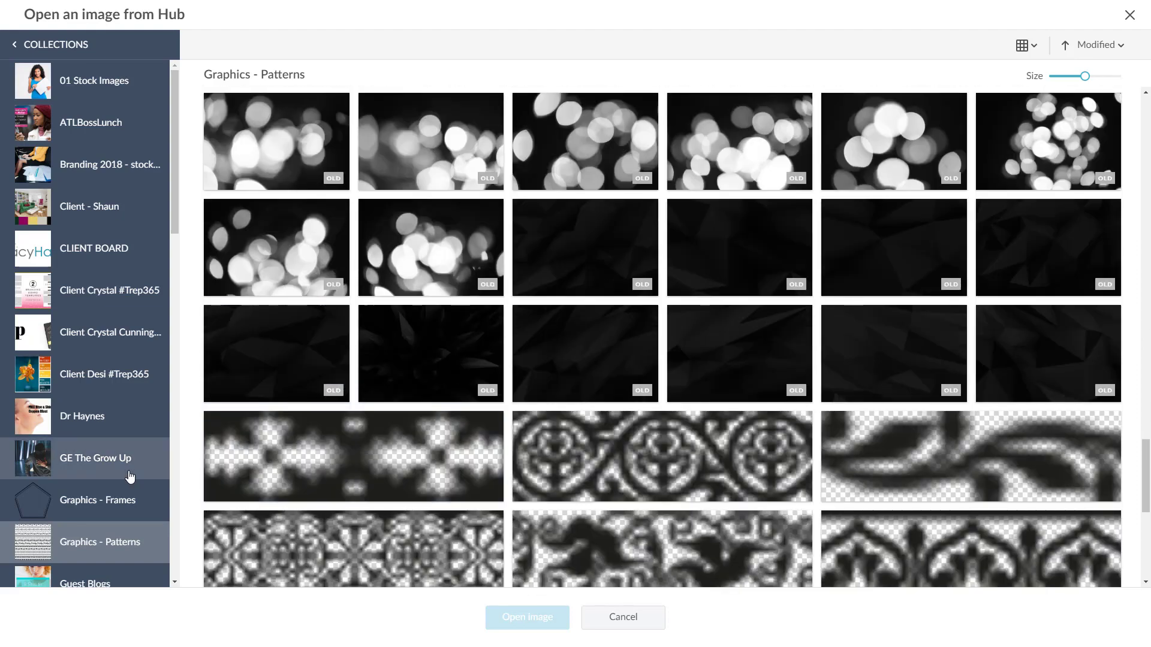
click(128, 501)
scroll(446, 432, down, 15)
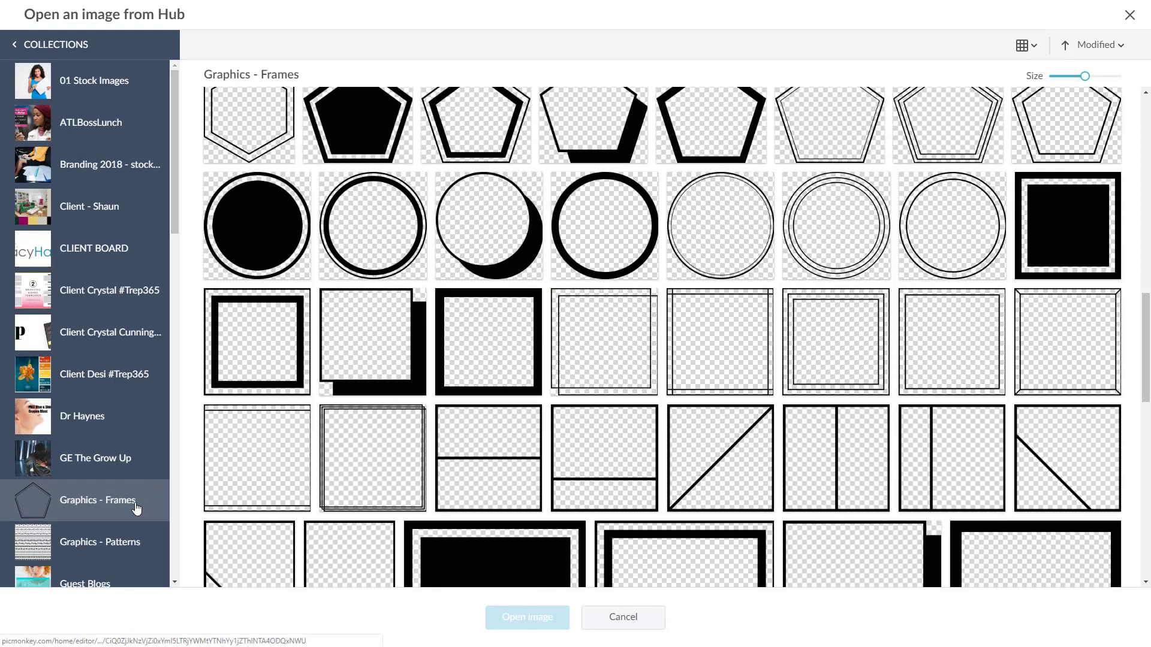
Examine the LIT collections for the Monetize YouTube webinar, Instagram Posts and Brand Collateral.
scroll(137, 506, down, 5)
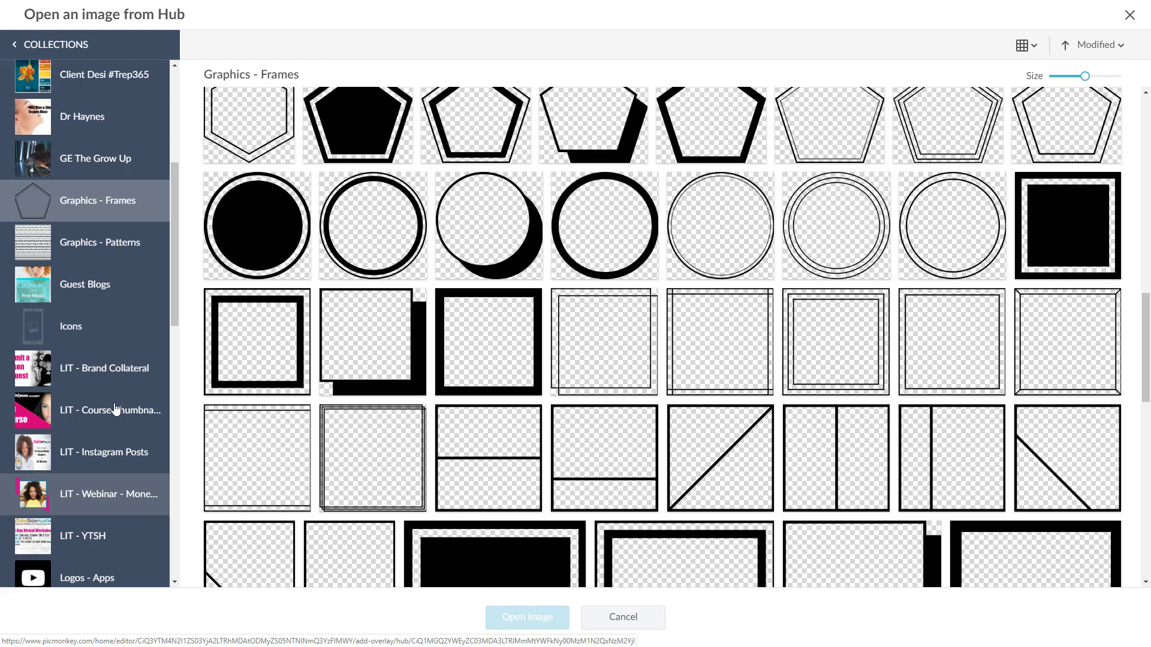
click(119, 493)
scroll(96, 521, down, 3)
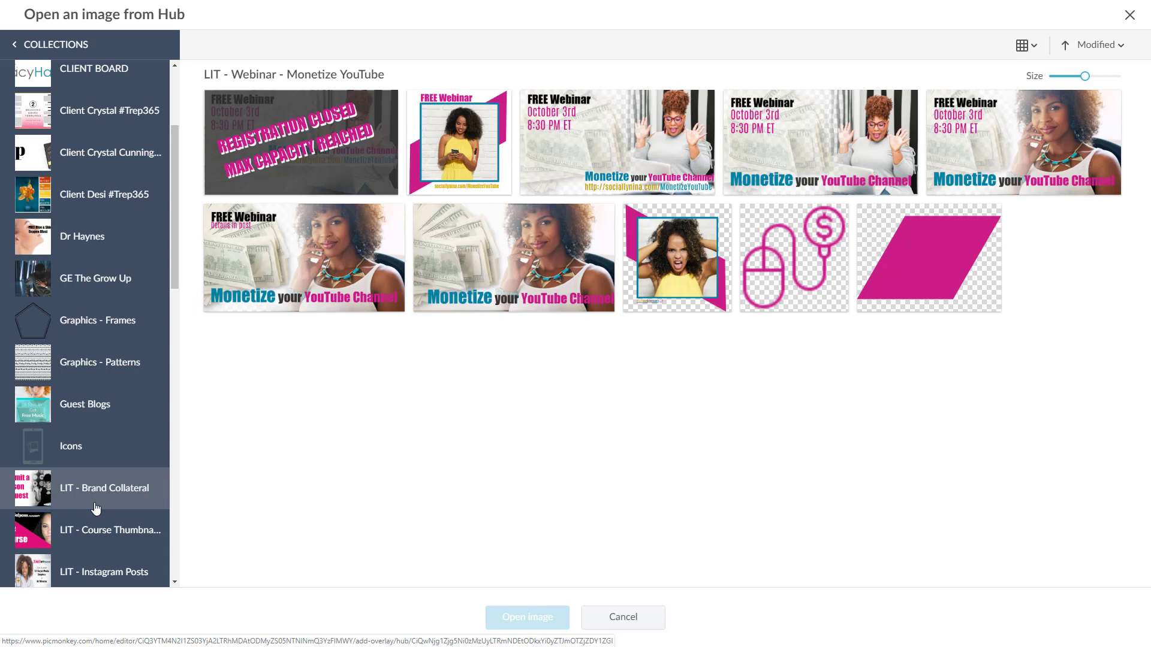
click(78, 570)
scroll(77, 480, up, 3)
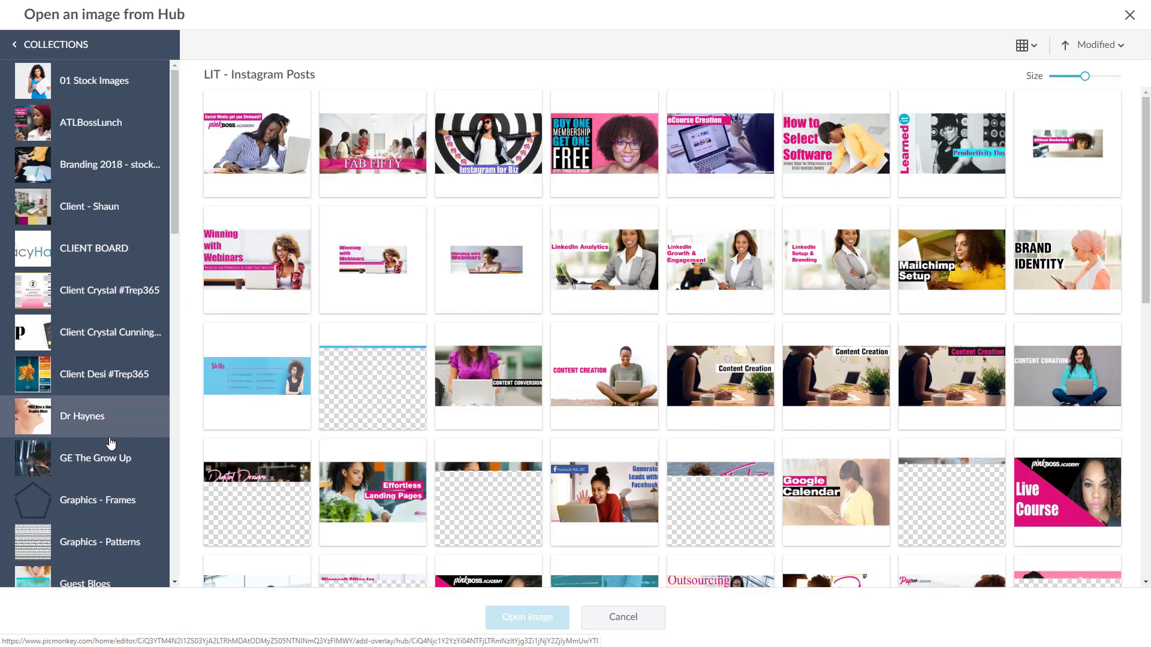
scroll(111, 443, down, 4)
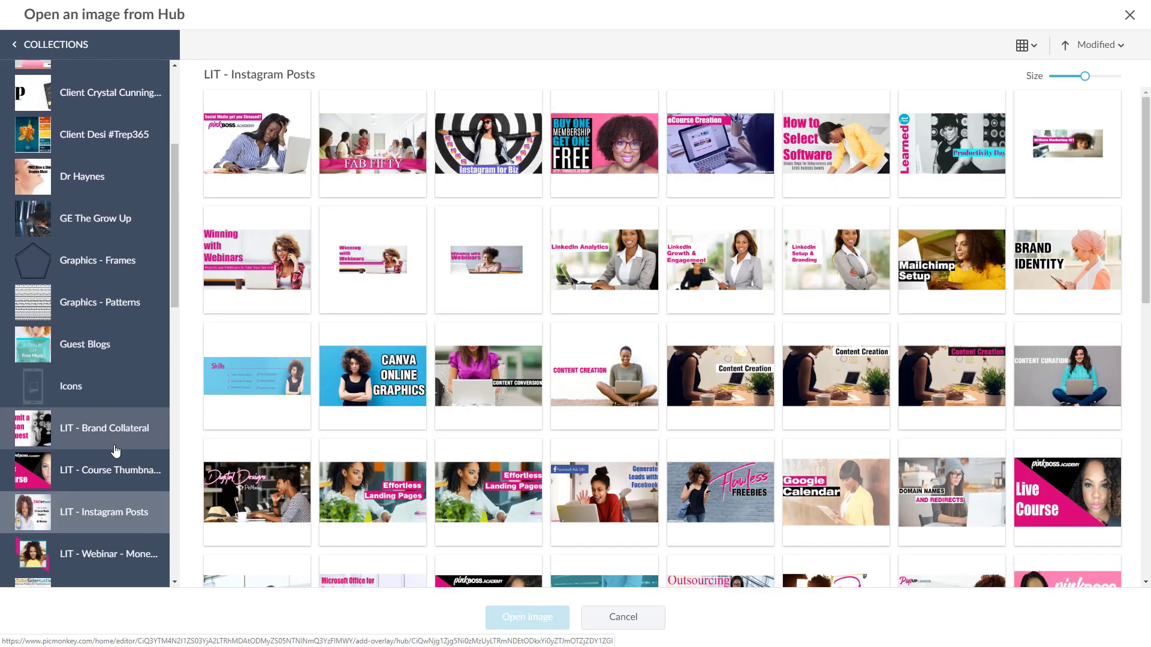
click(118, 448)
Browse the designs in the LIT - Course Thumbnails collection.
scroll(111, 453, down, 4)
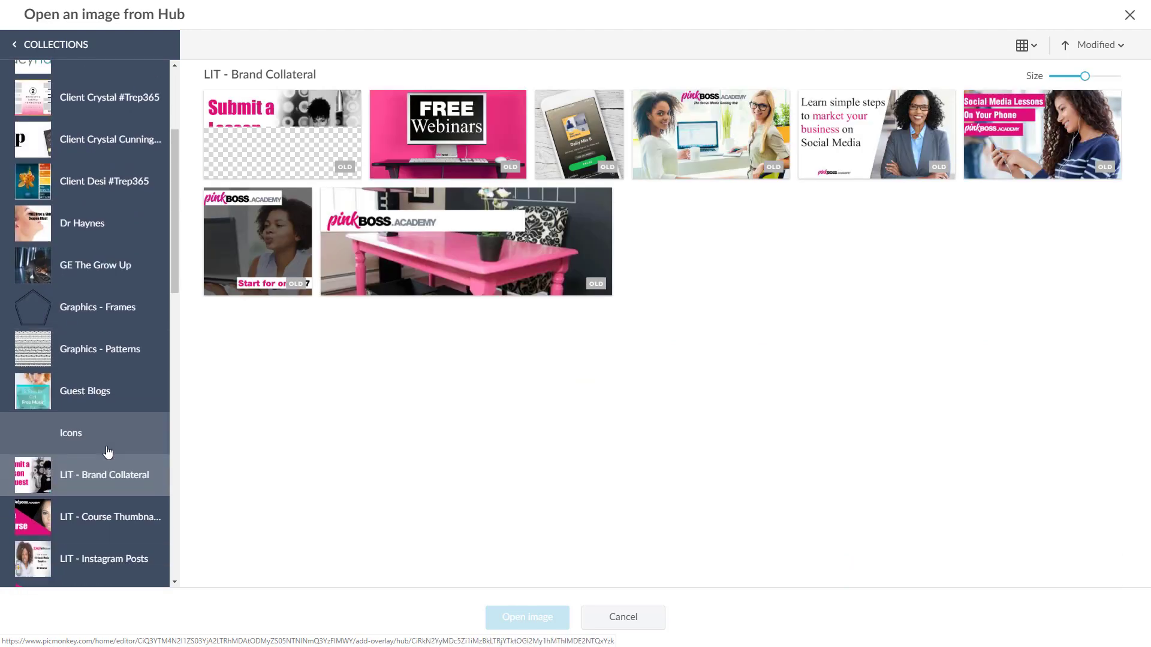
click(105, 470)
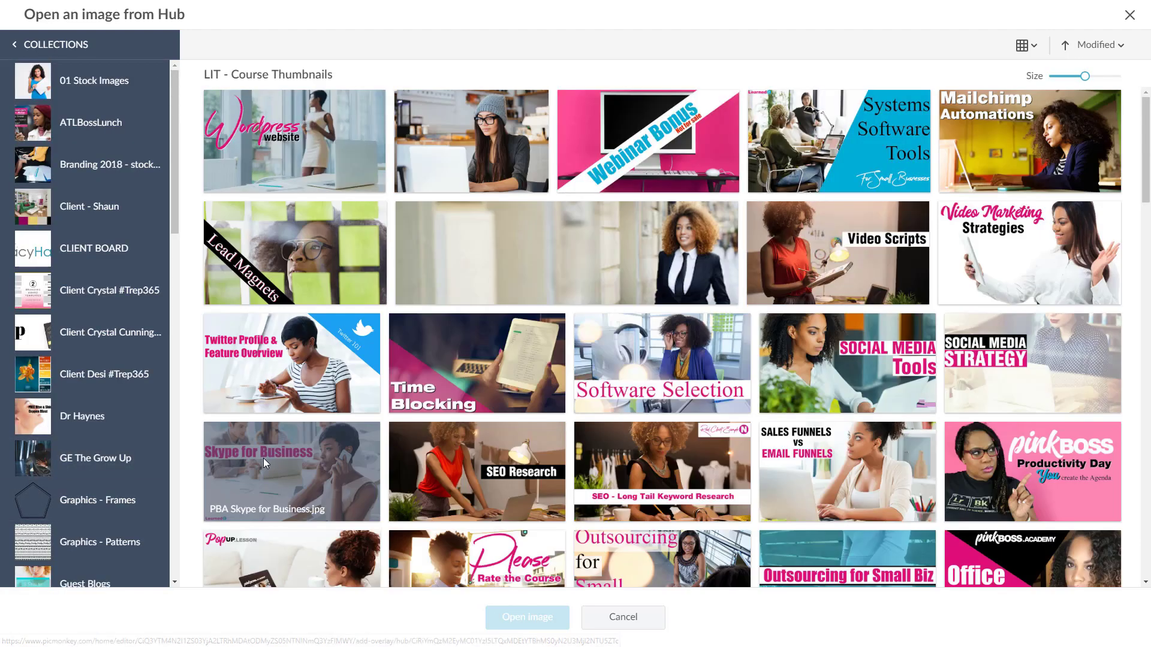
scroll(264, 458, down, 2)
scroll(264, 458, down, 2)
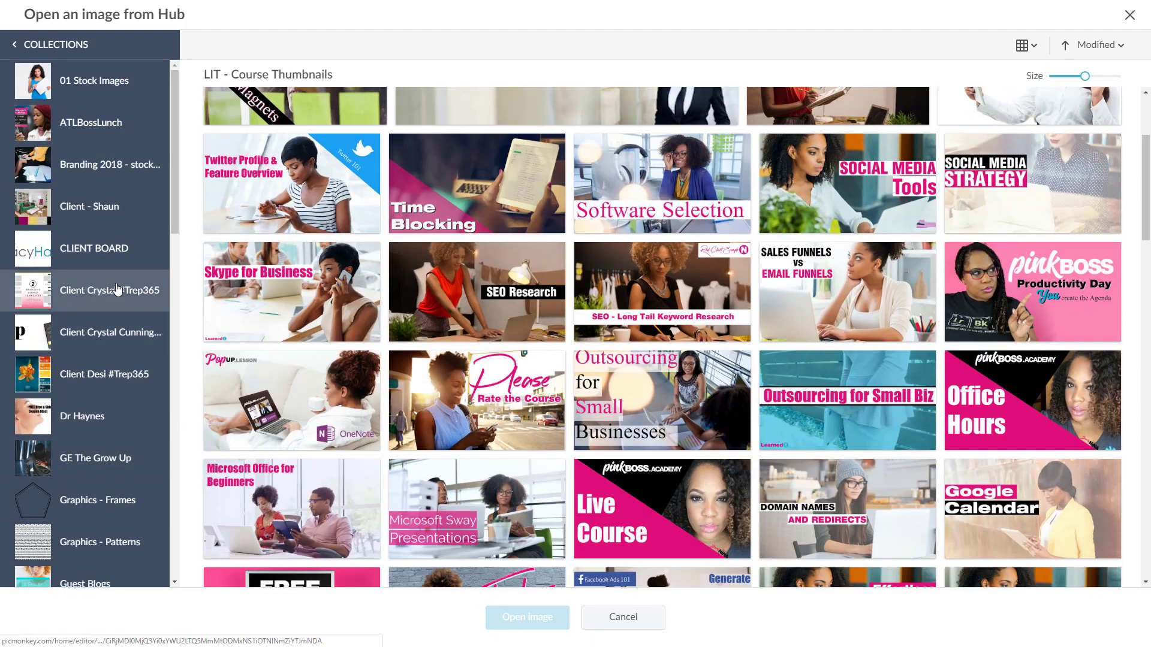
View the collection of the account owner's 2018 portrait photos.
scroll(118, 290, down, 10)
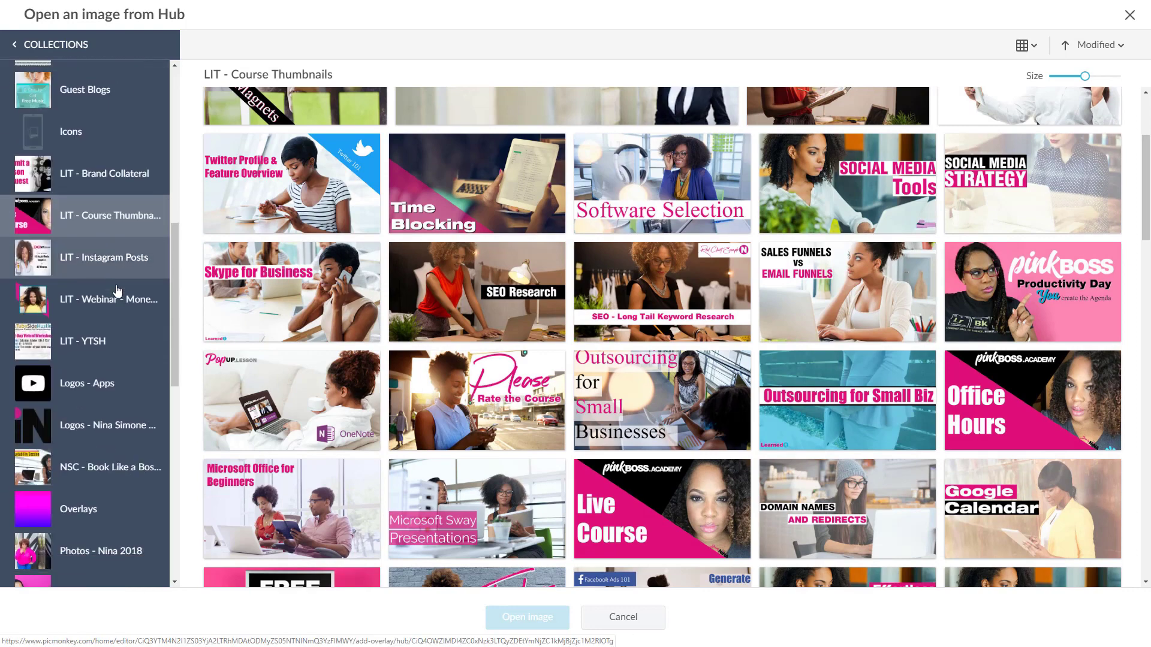
scroll(118, 290, down, 3)
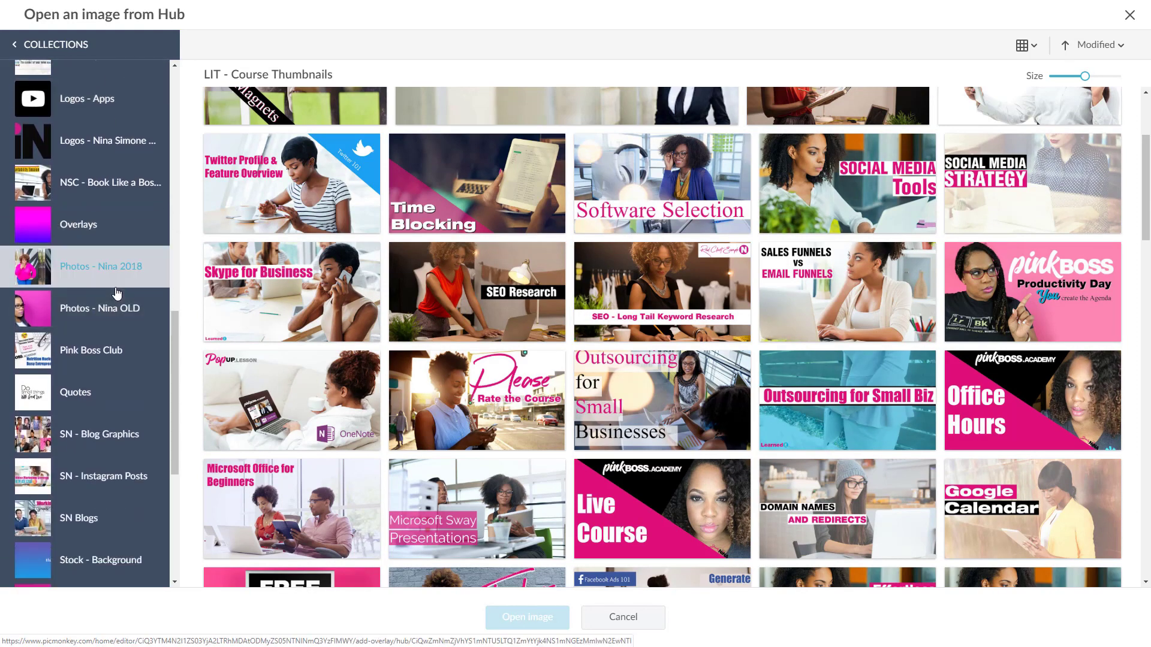
click(117, 290)
scroll(120, 311, down, 13)
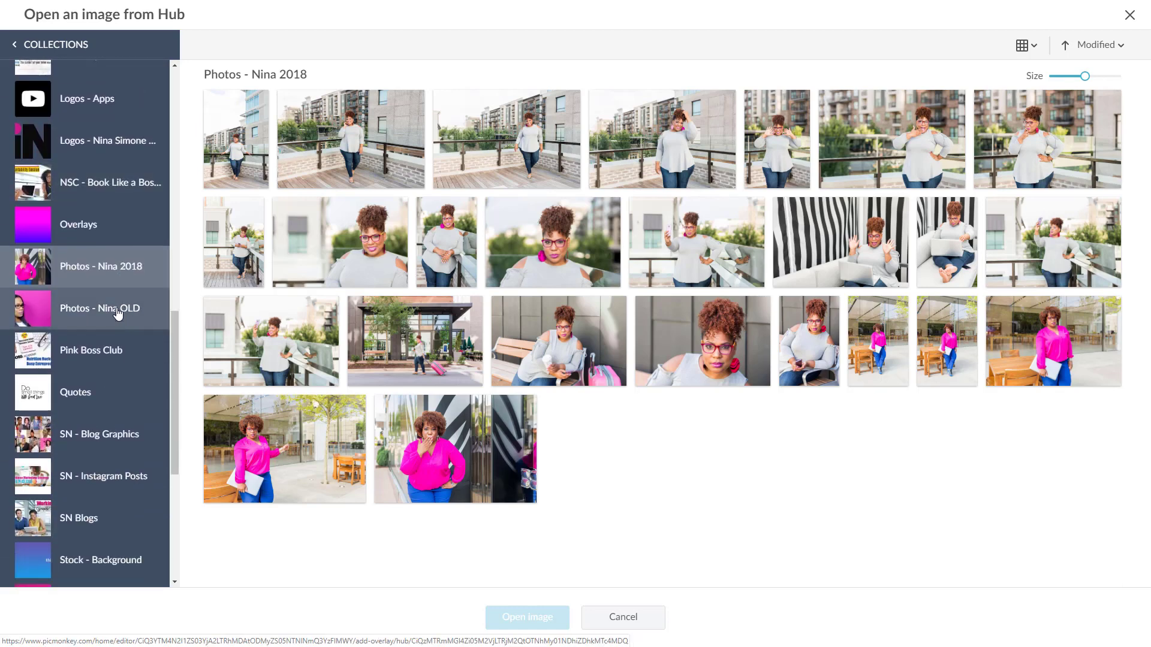
Look through the collection of the account owner's old portrait photos, comparing poses and backgrounds.
click(117, 310)
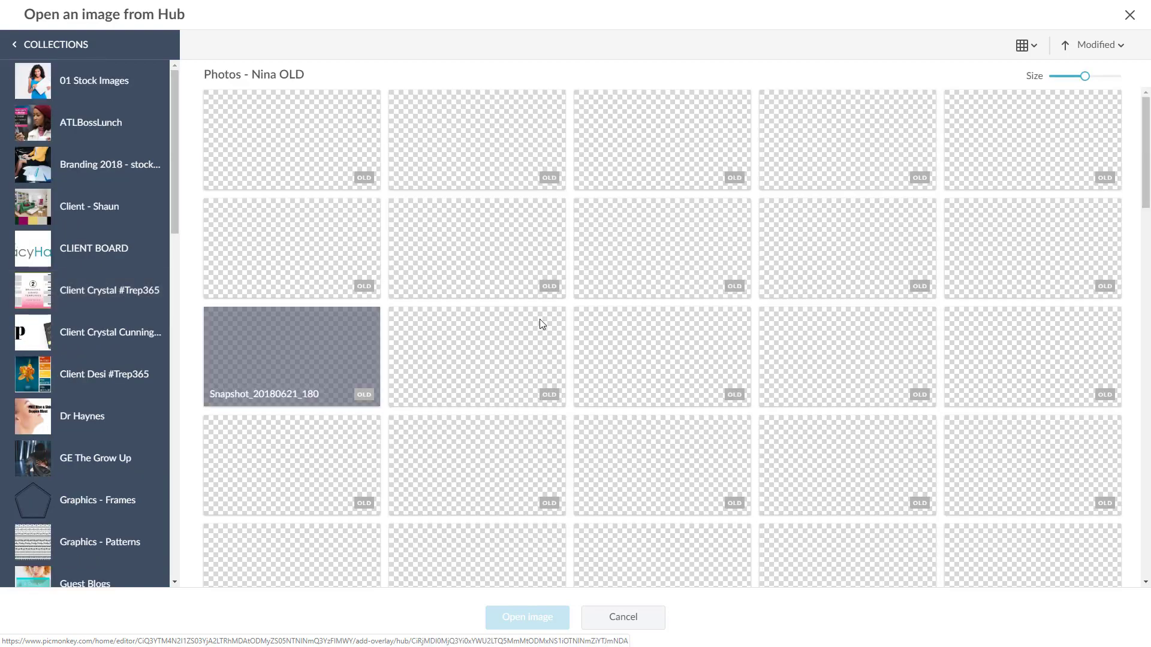
scroll(540, 324, down, 15)
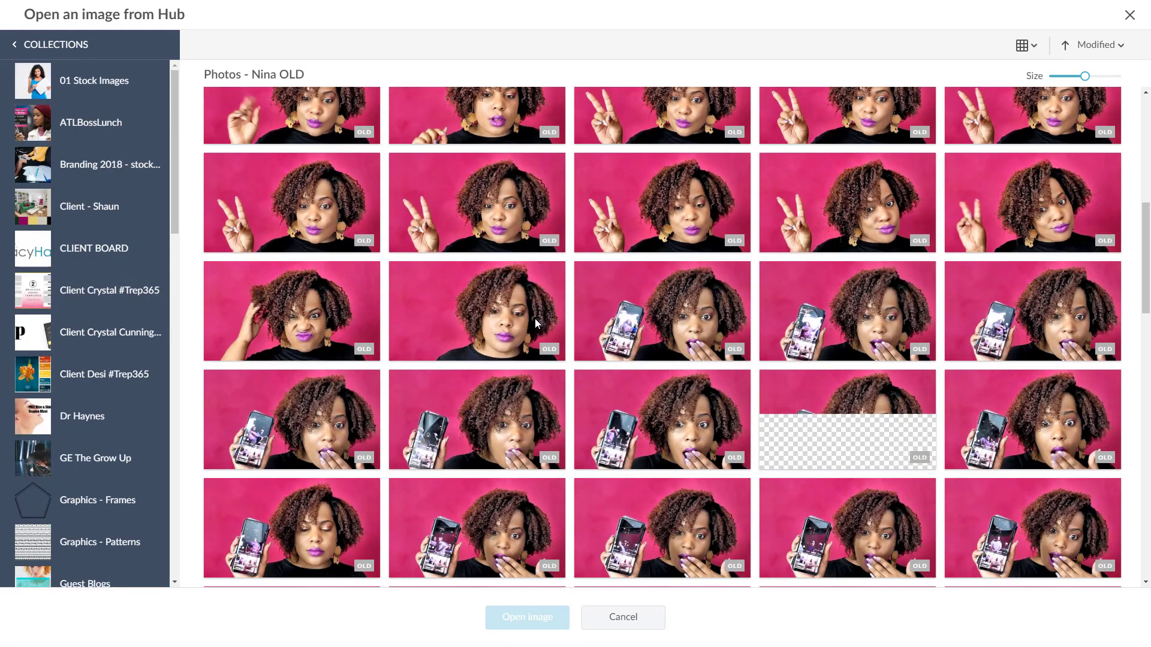
scroll(536, 326, down, 5)
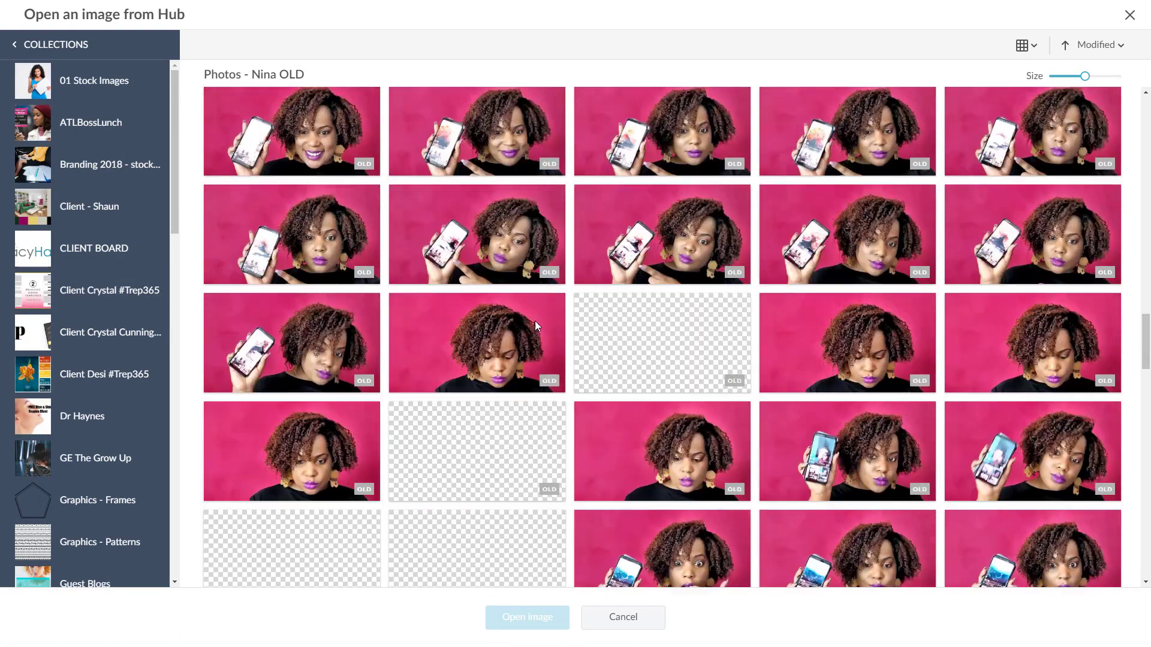
scroll(535, 322, down, 10)
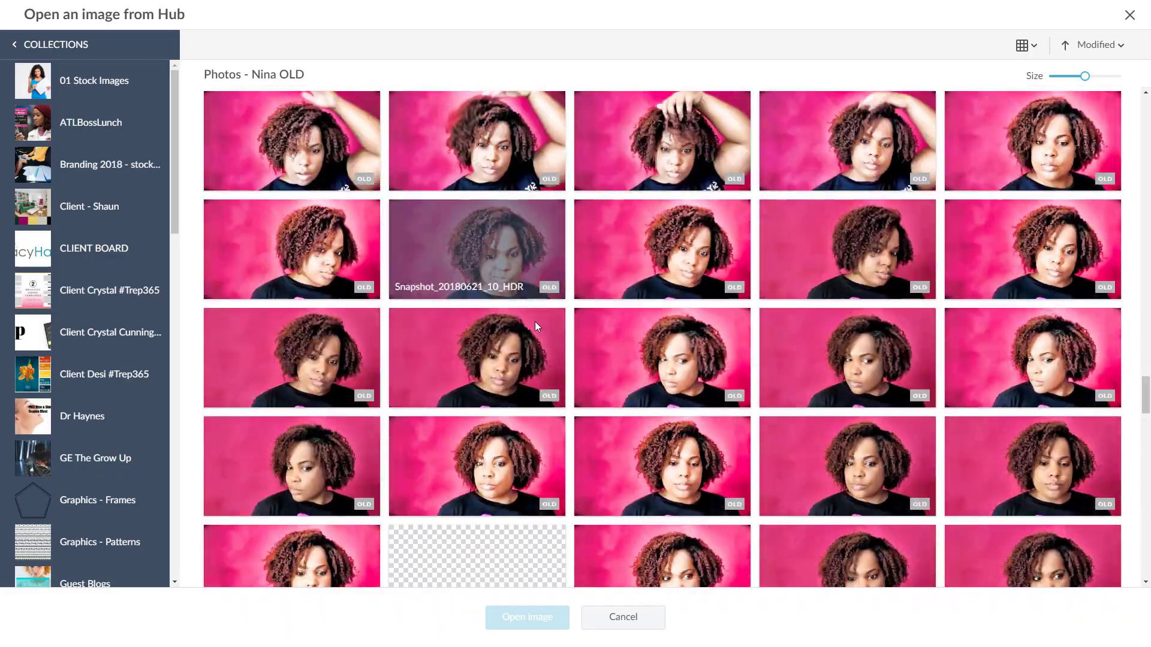
scroll(534, 322, up, 5)
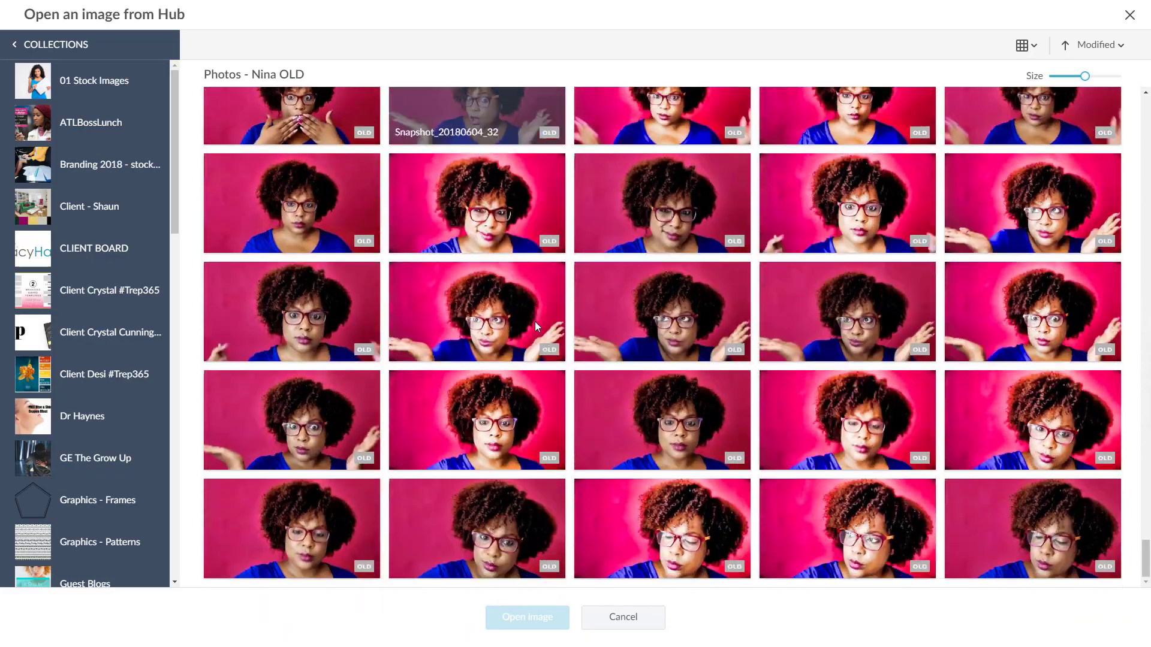
scroll(614, 350, down, 10)
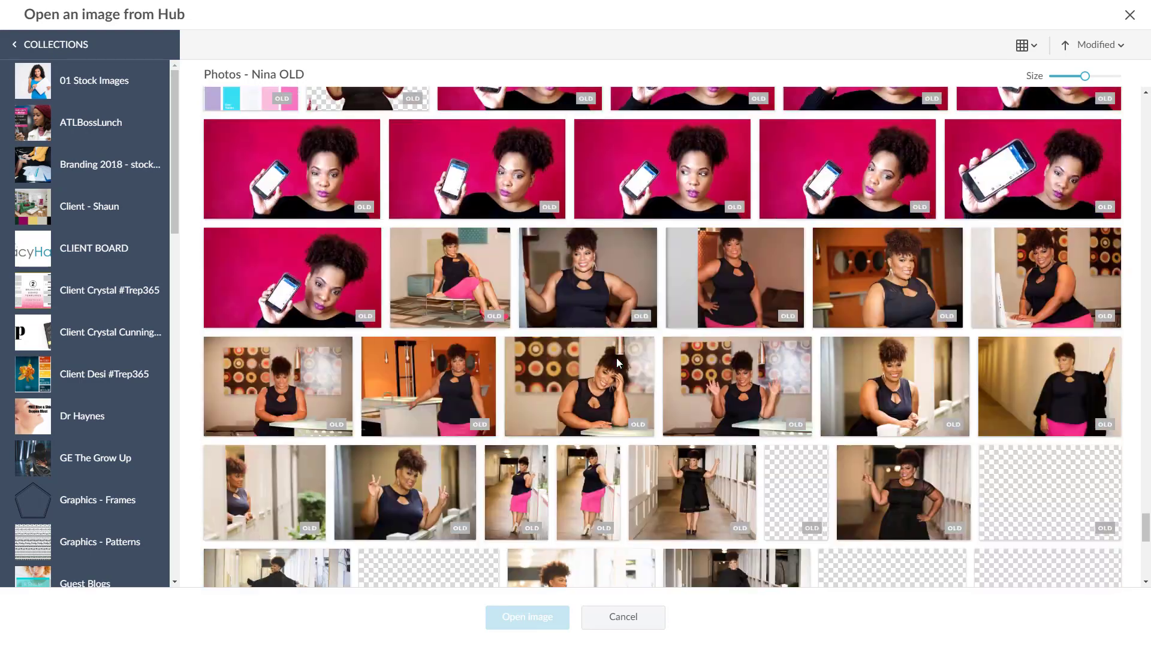
scroll(616, 358, up, 10)
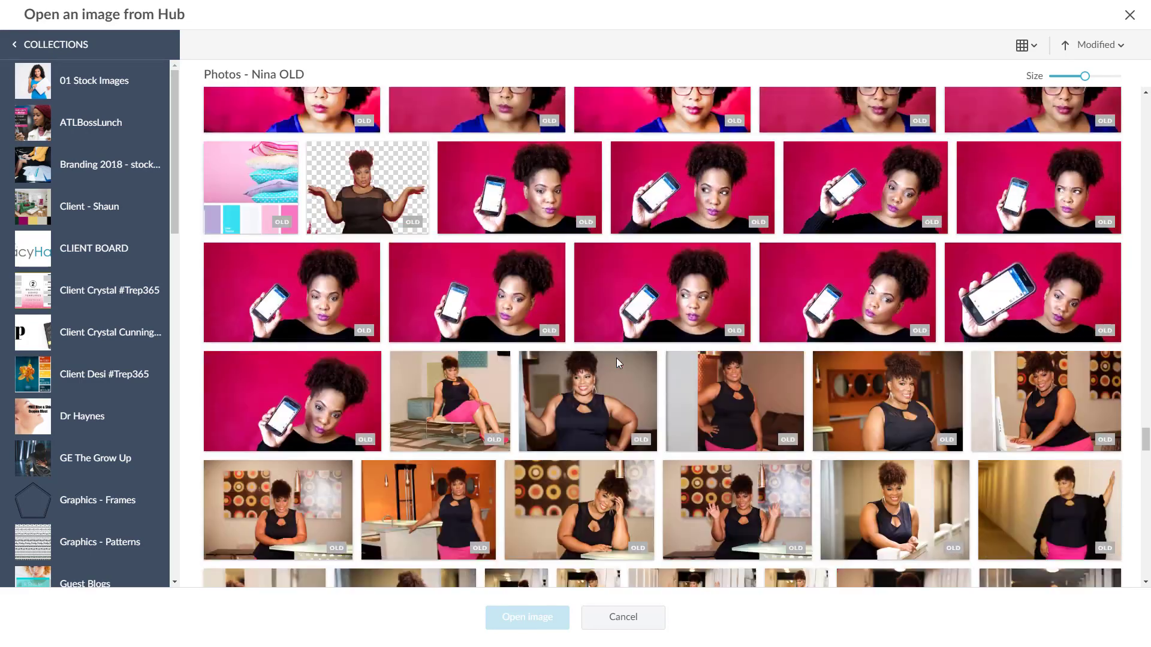
scroll(616, 358, down, 8)
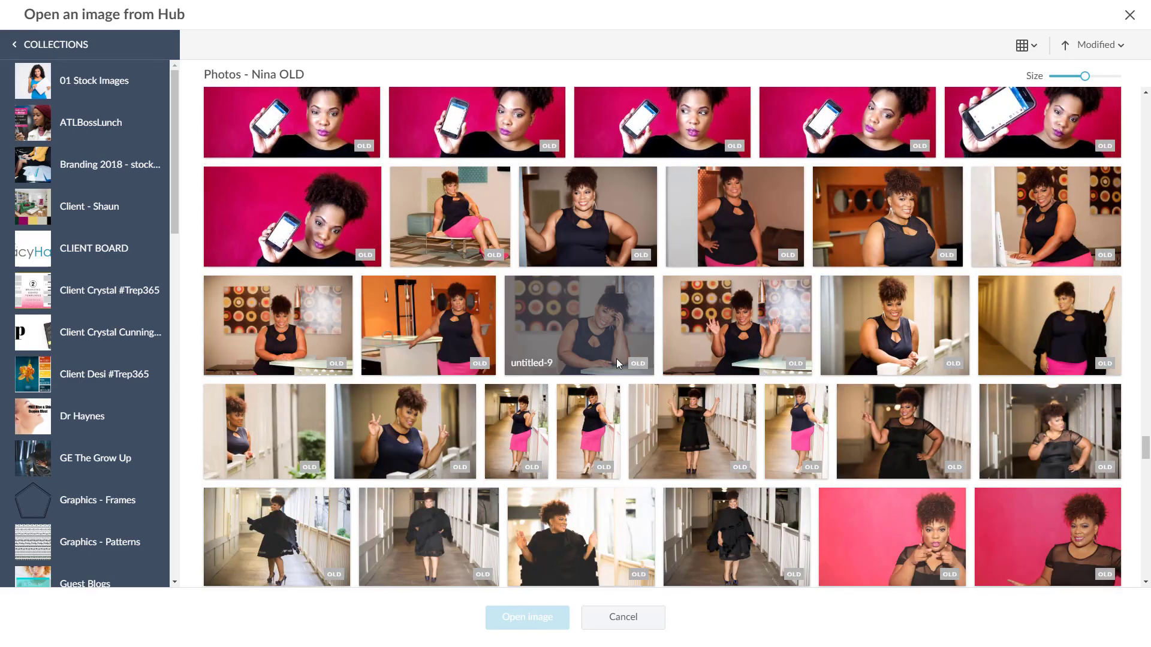
scroll(616, 363, down, 10)
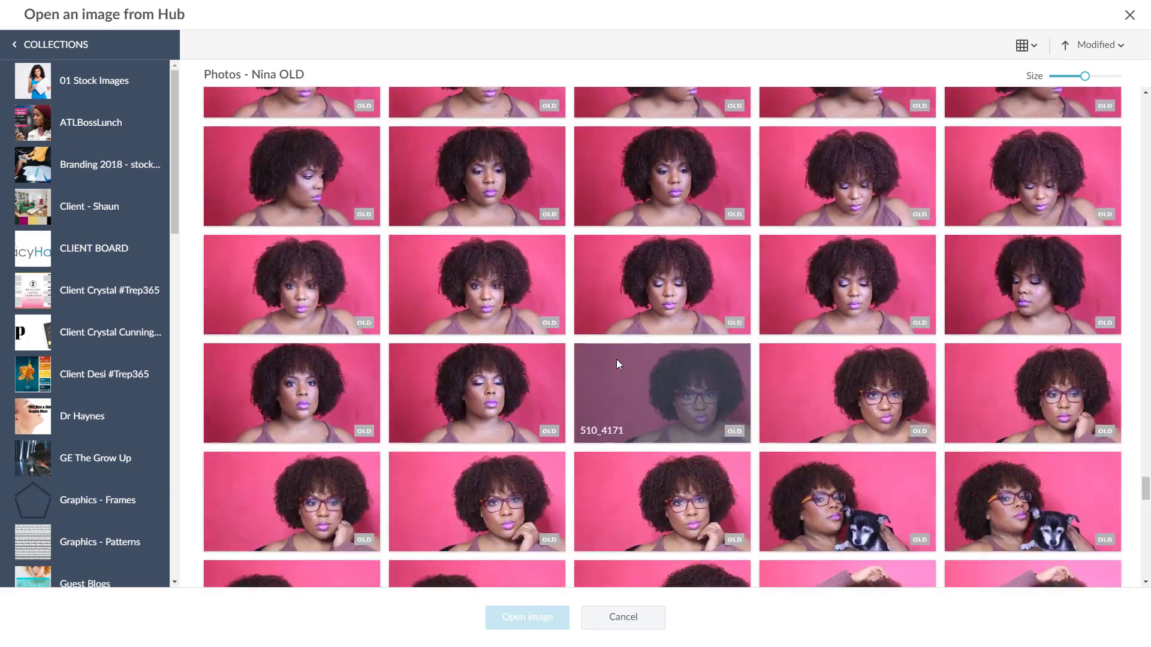
Add the old portrait of the woman in glasses and a white top pointing upward on pink to the canvas.
scroll(617, 363, down, 10)
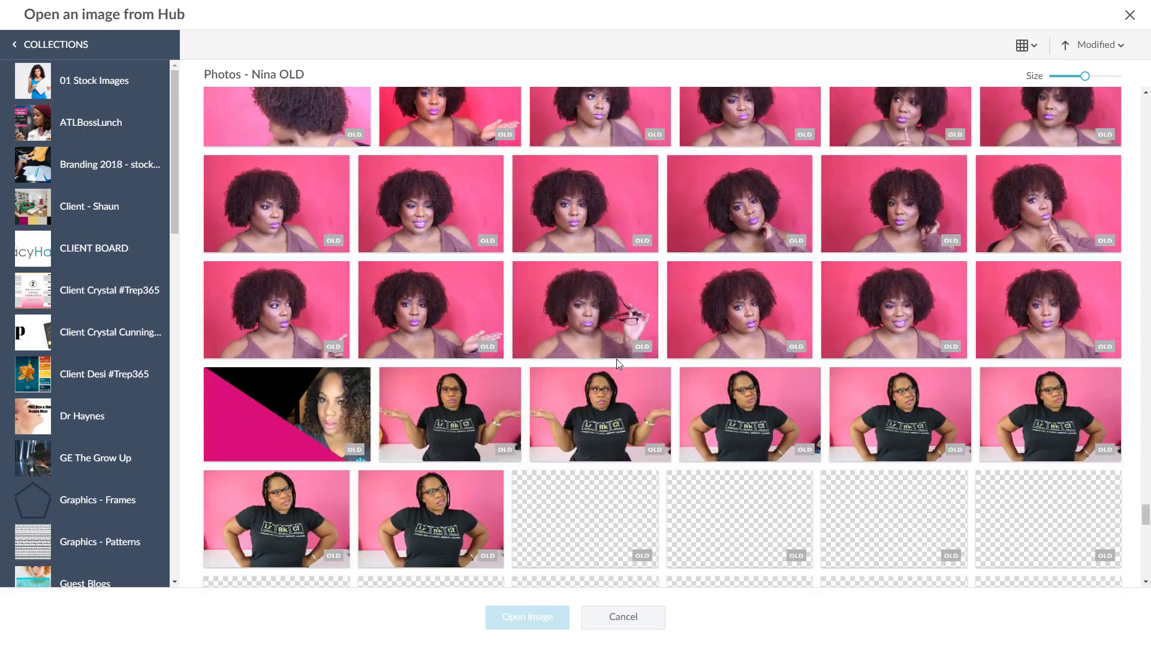
scroll(616, 359, down, 5)
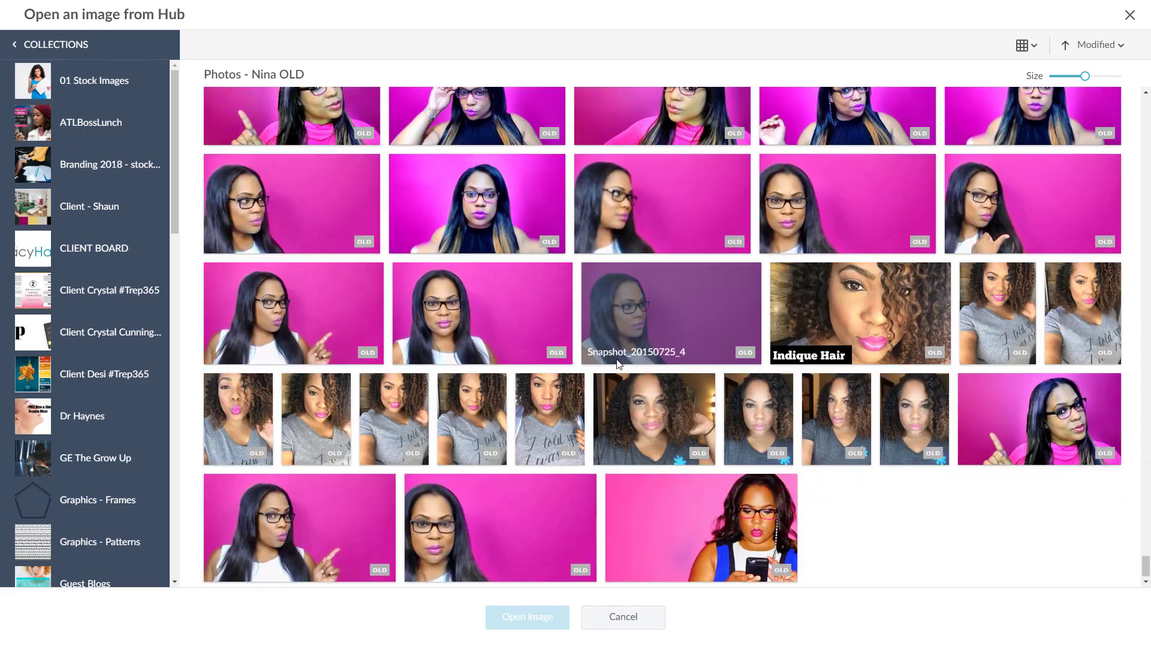
scroll(616, 360, up, 1)
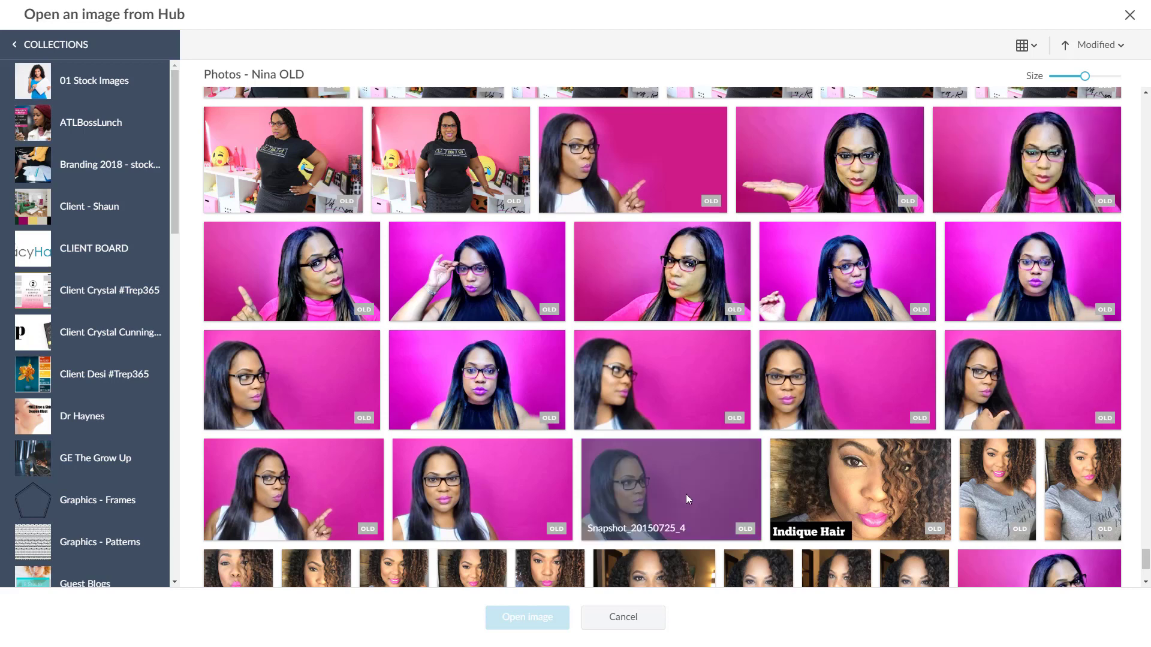
double_click(286, 485)
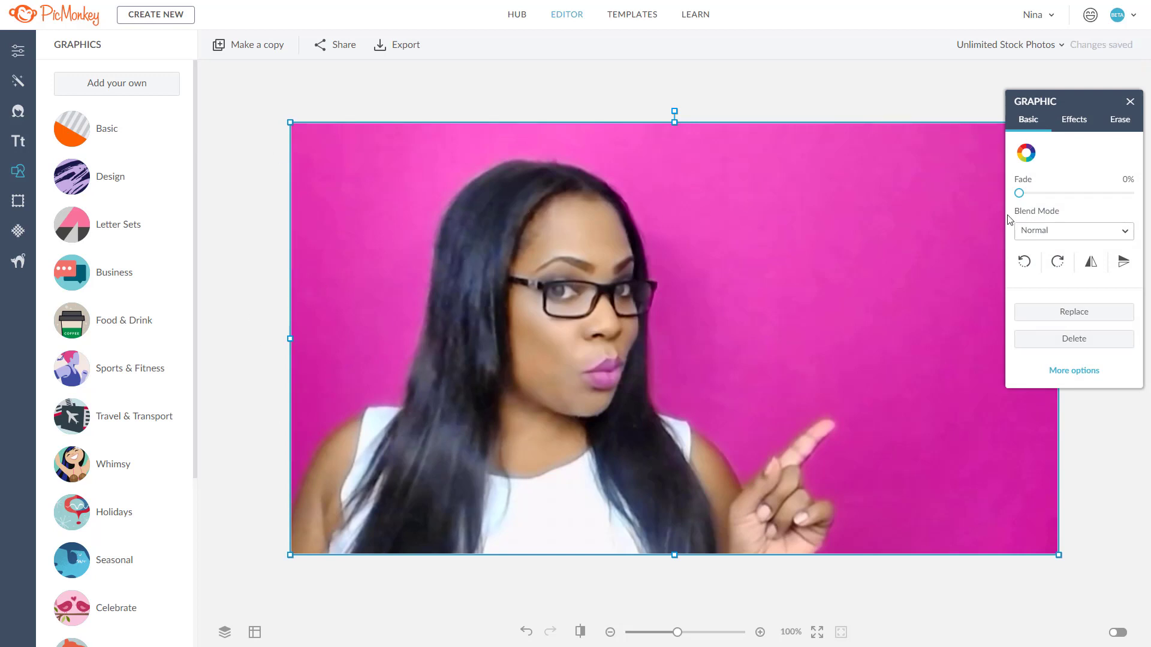
Try mirroring the photo horizontally and rotating it in quarter turns, ending in its original upright orientation.
click(1088, 265)
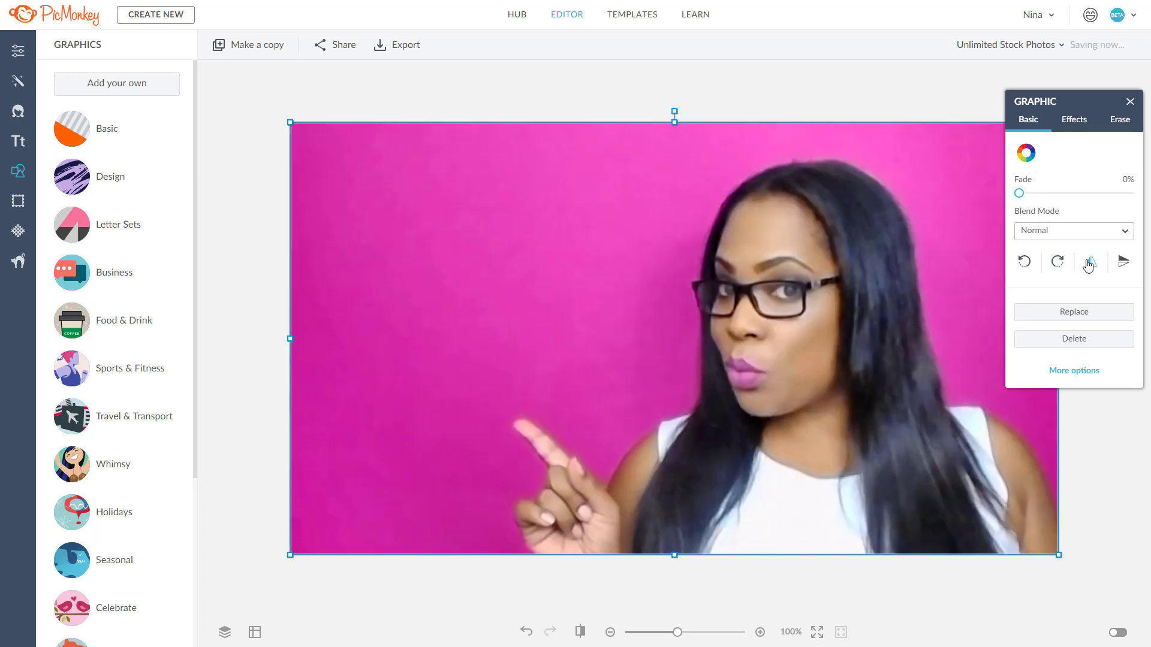
click(1088, 265)
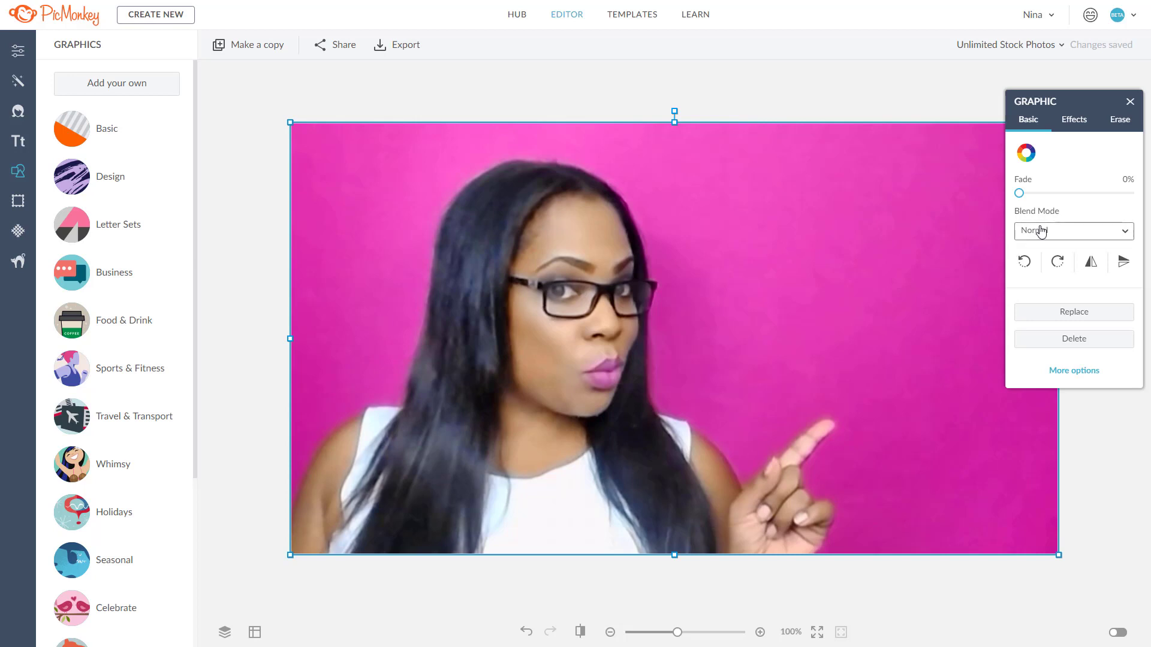
click(1071, 369)
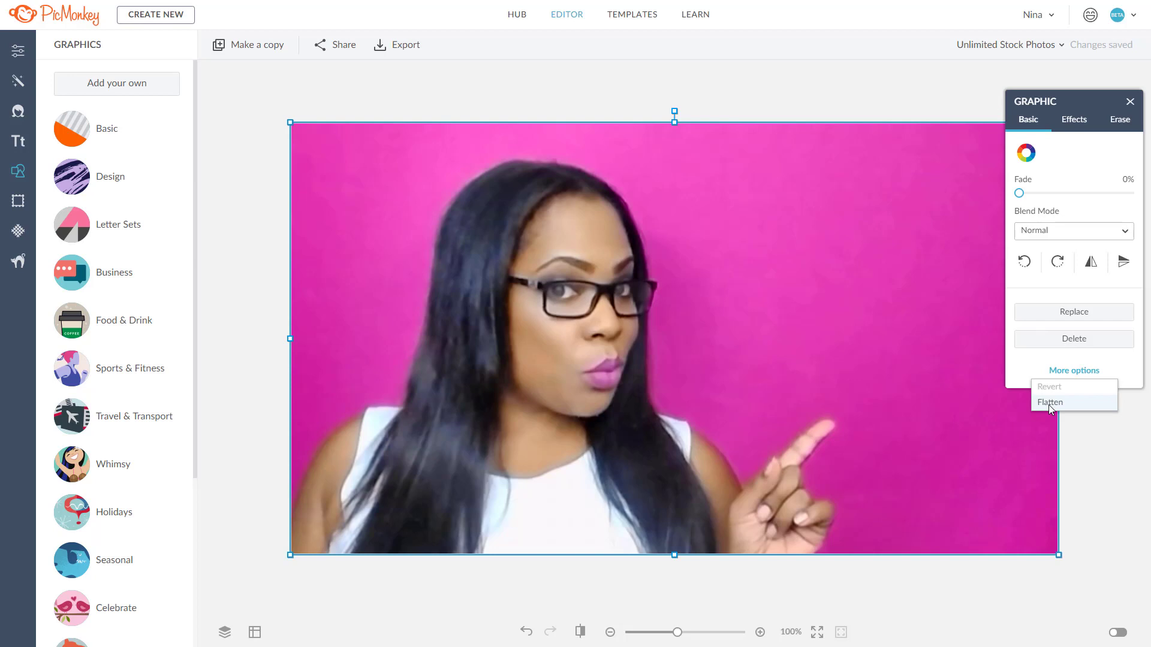
click(1059, 262)
click(1058, 262)
click(1059, 262)
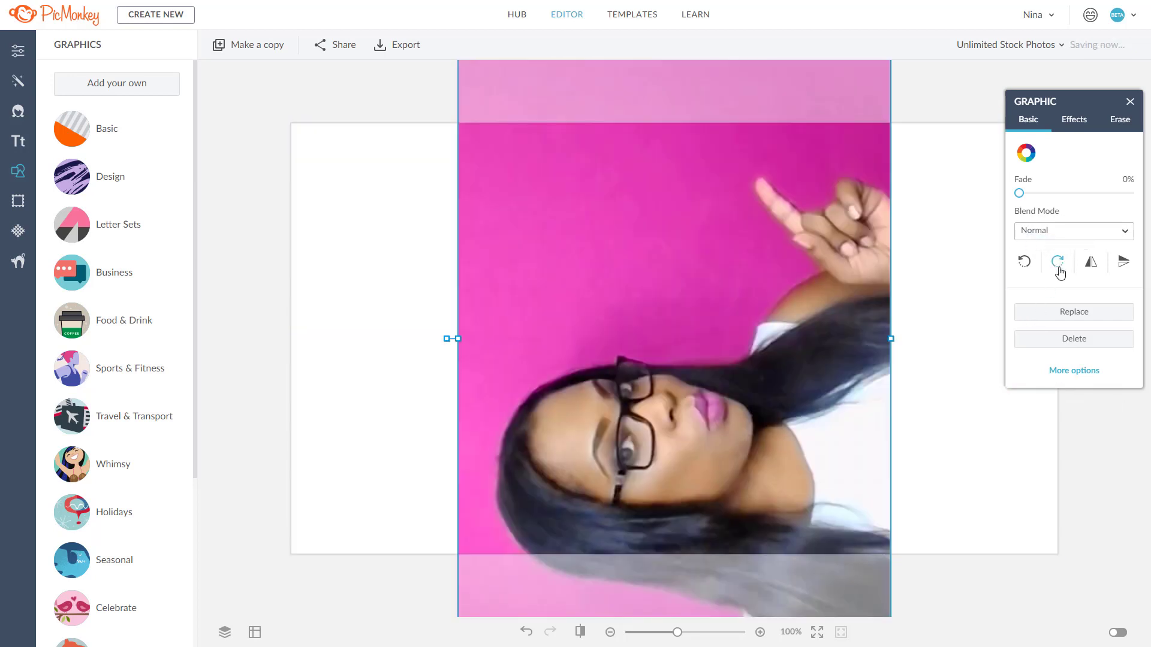
click(1058, 262)
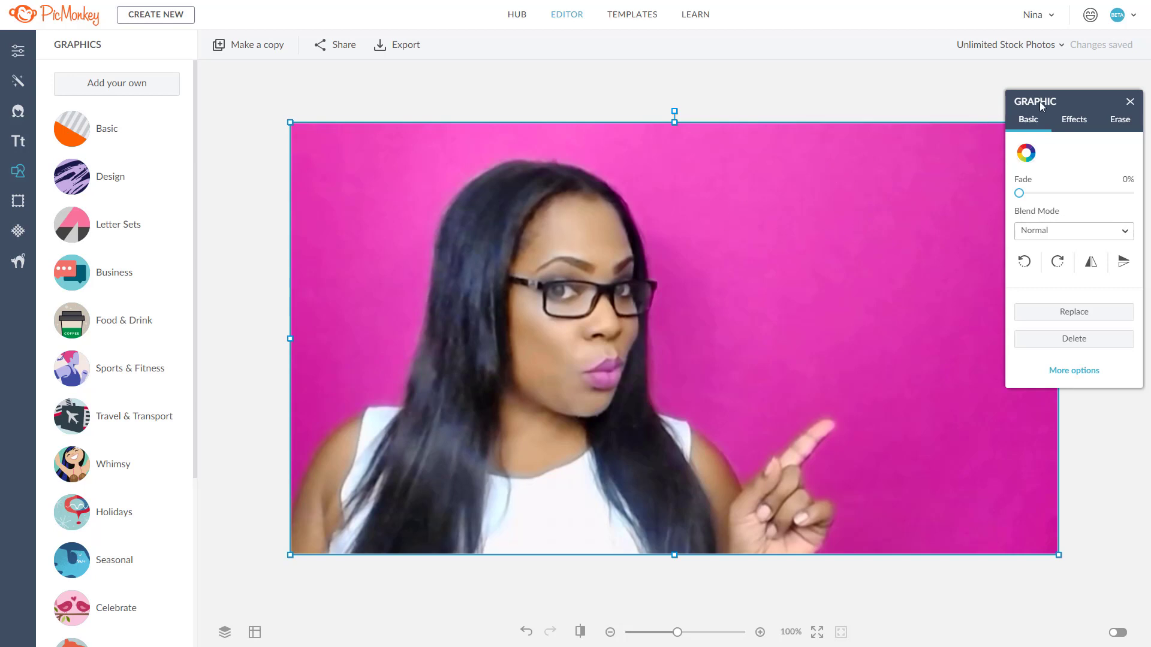
Try a hard-edged eraser dab on the photo's pink background at size 76 and 100% hardness, and undo it.
drag(1041, 106, 160, 124)
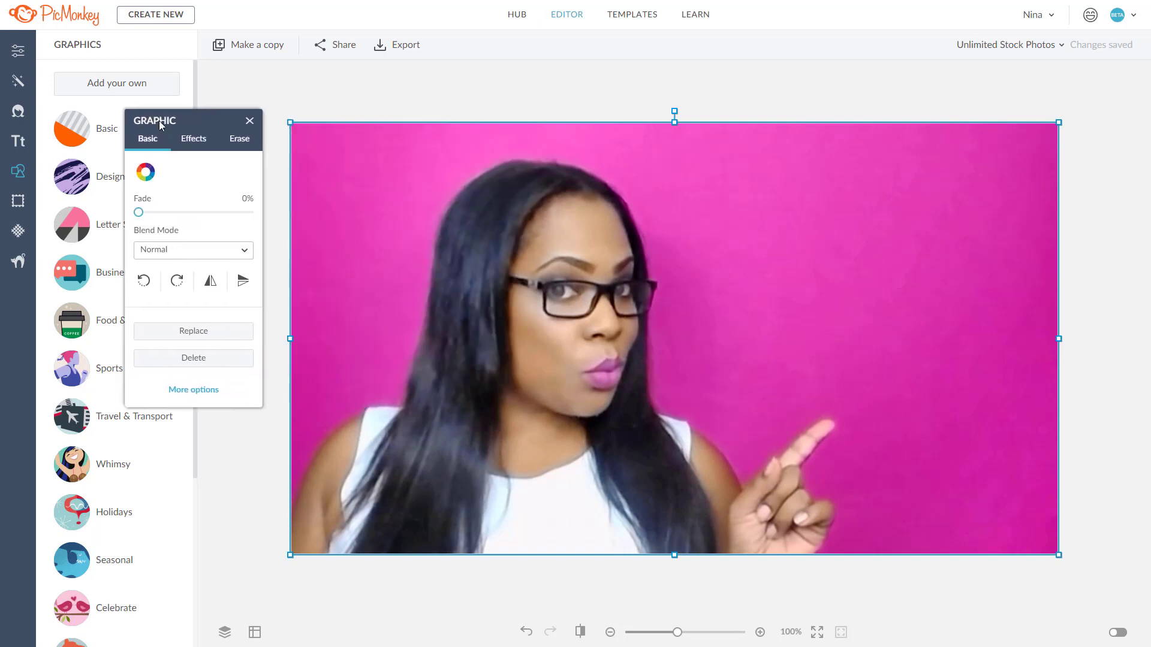
click(226, 148)
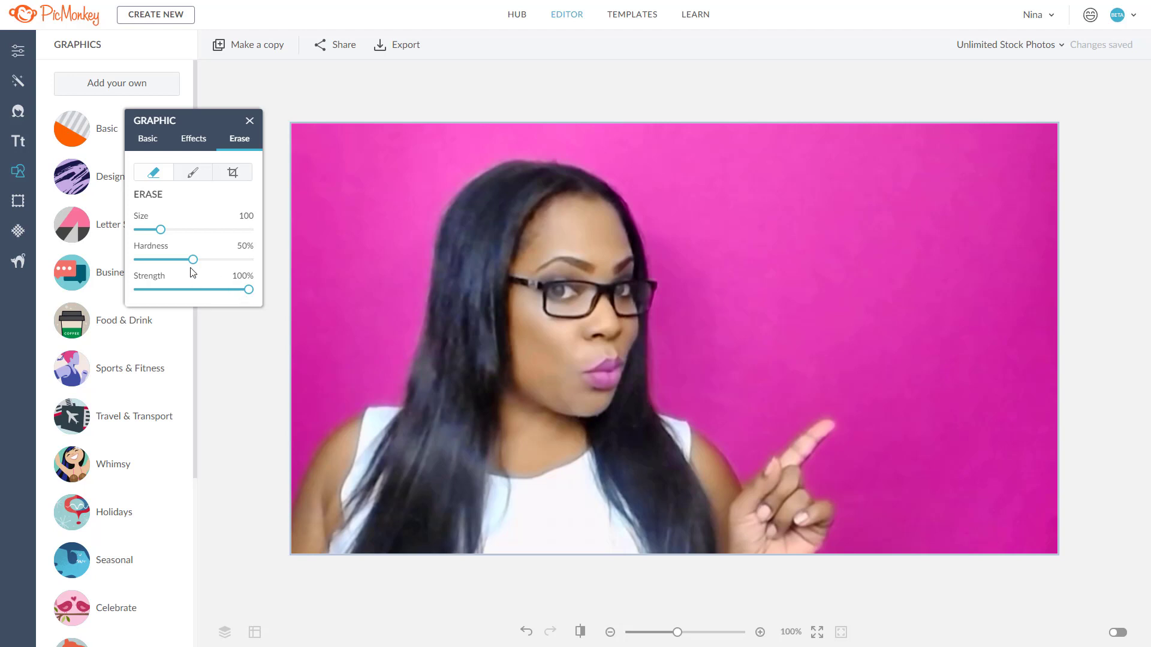
mouse_move(161, 230)
mouse_down()
mouse_move(257, 210)
mouse_move(258, 230)
mouse_up()
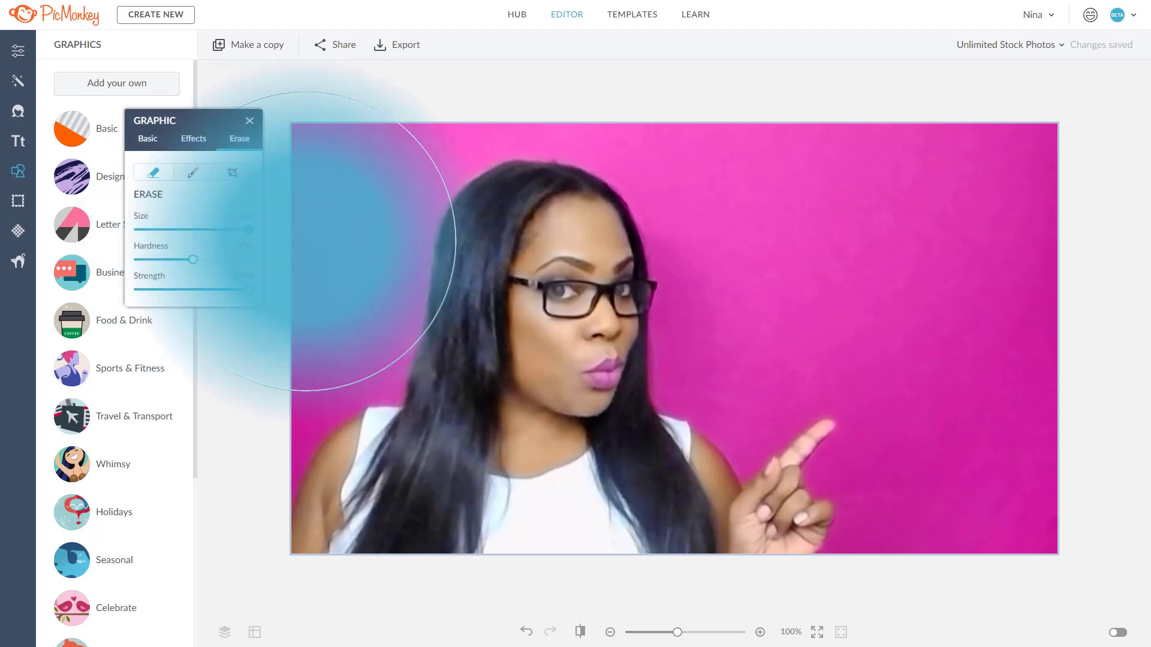
drag(194, 264, 134, 269)
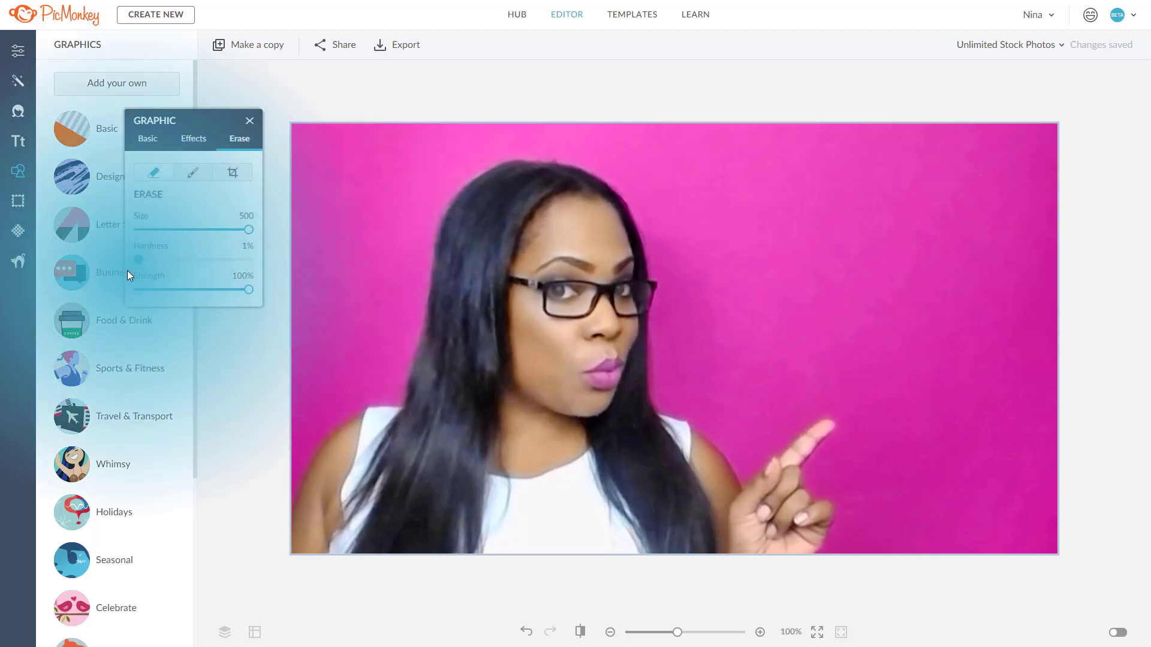
drag(128, 271, 202, 262)
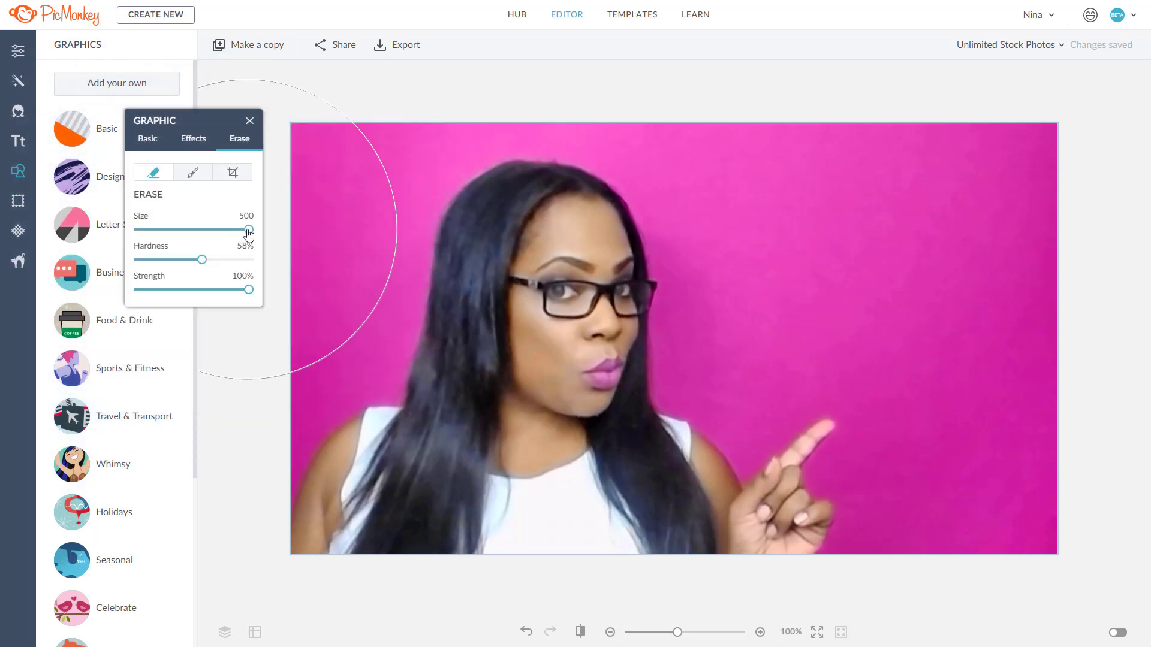
drag(249, 230, 155, 231)
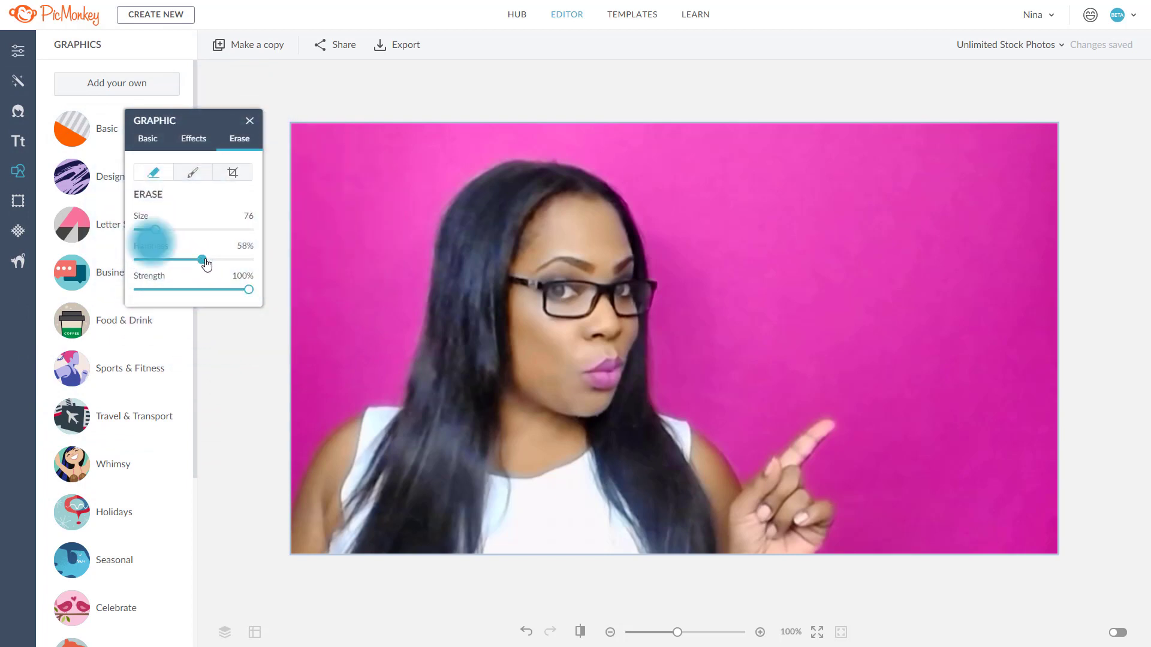
drag(202, 262, 283, 259)
click(779, 202)
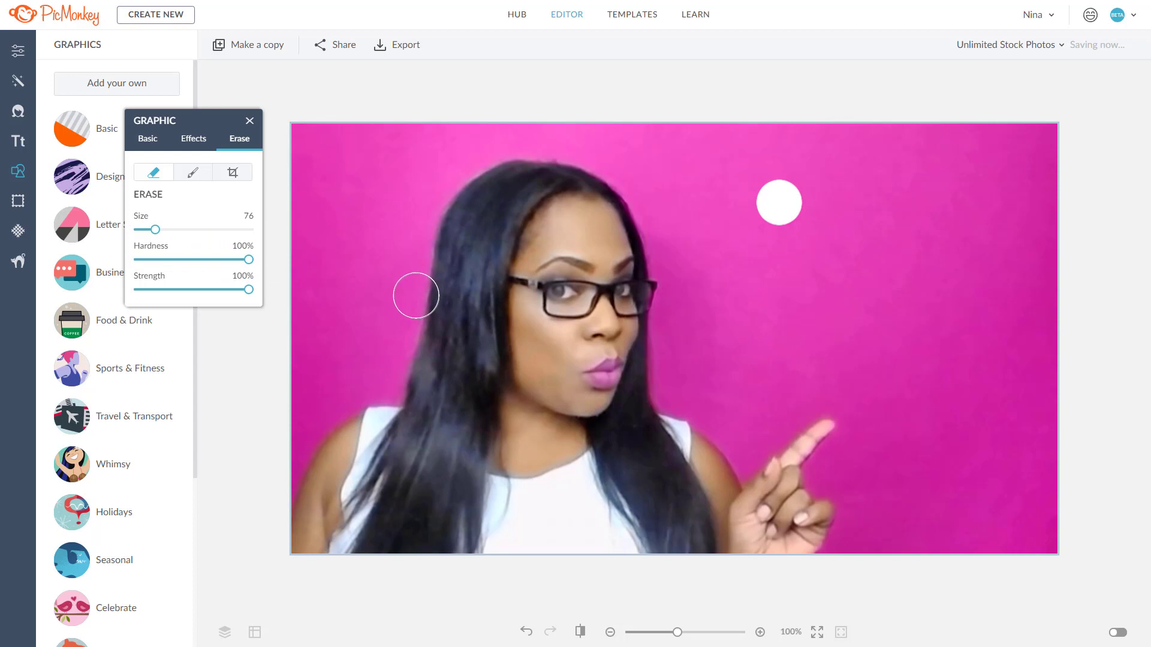
key(ctrl+z)
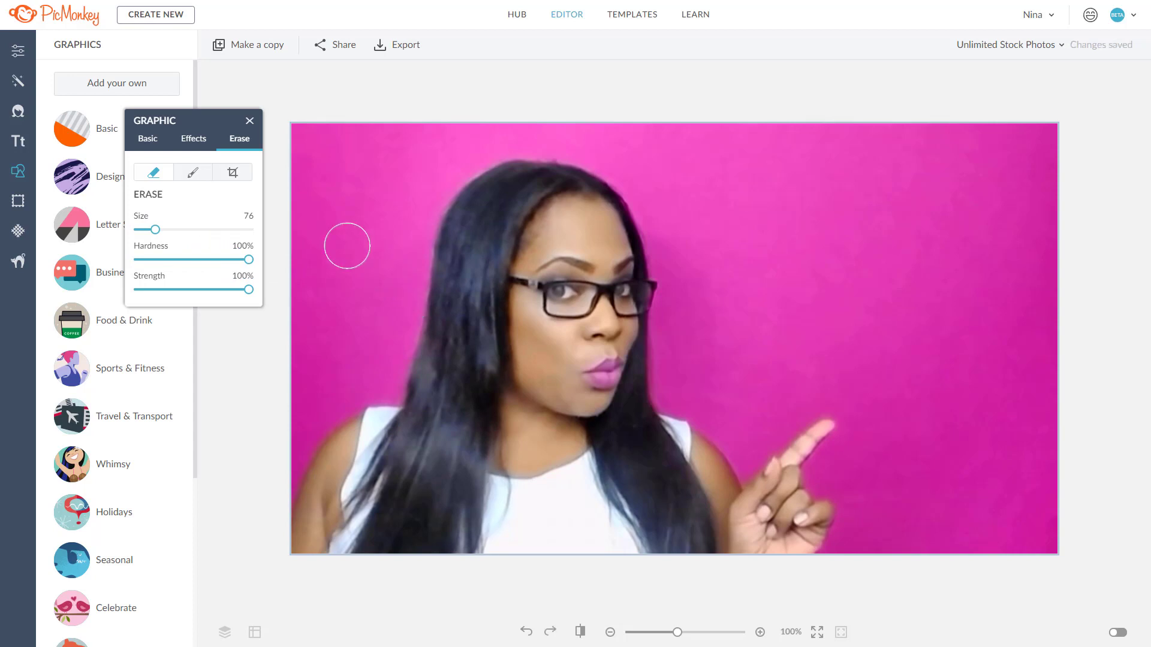
Try a soft eraser dab on the pink background at 1% hardness, and undo it.
drag(227, 264, 137, 260)
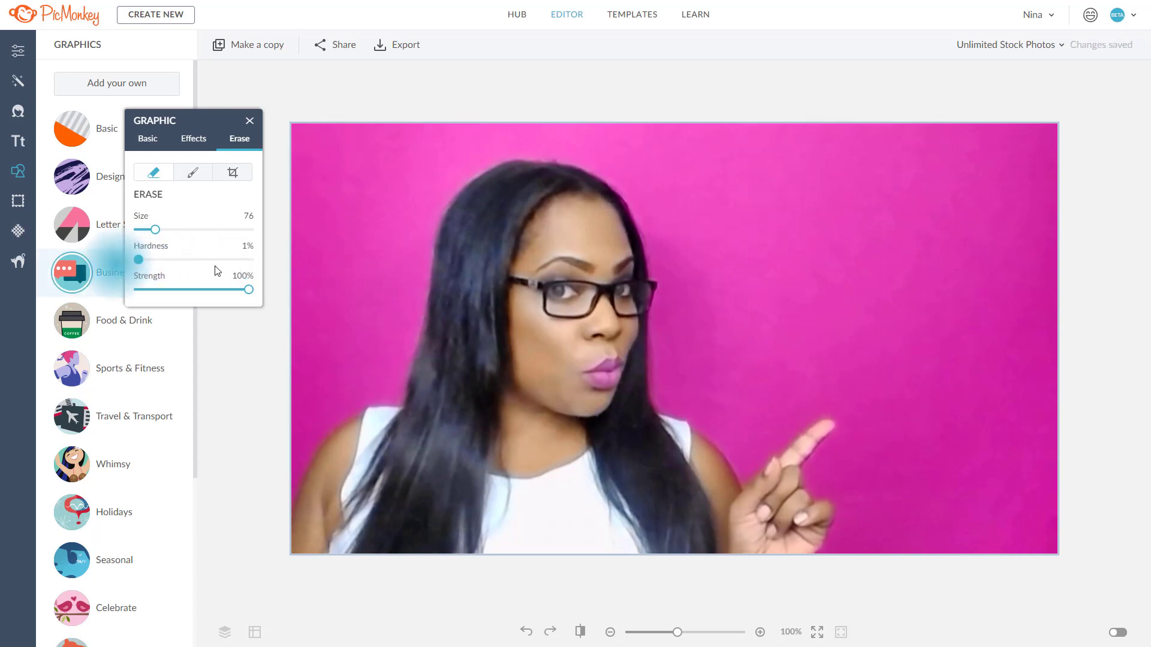
click(838, 239)
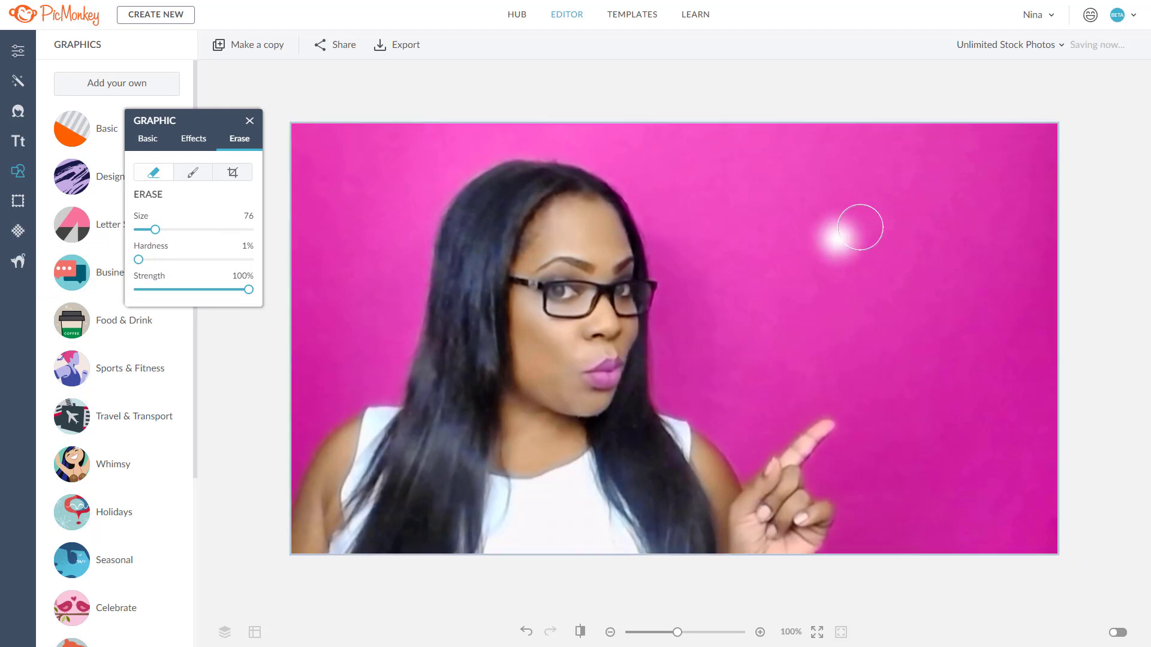
key(ctrl+z)
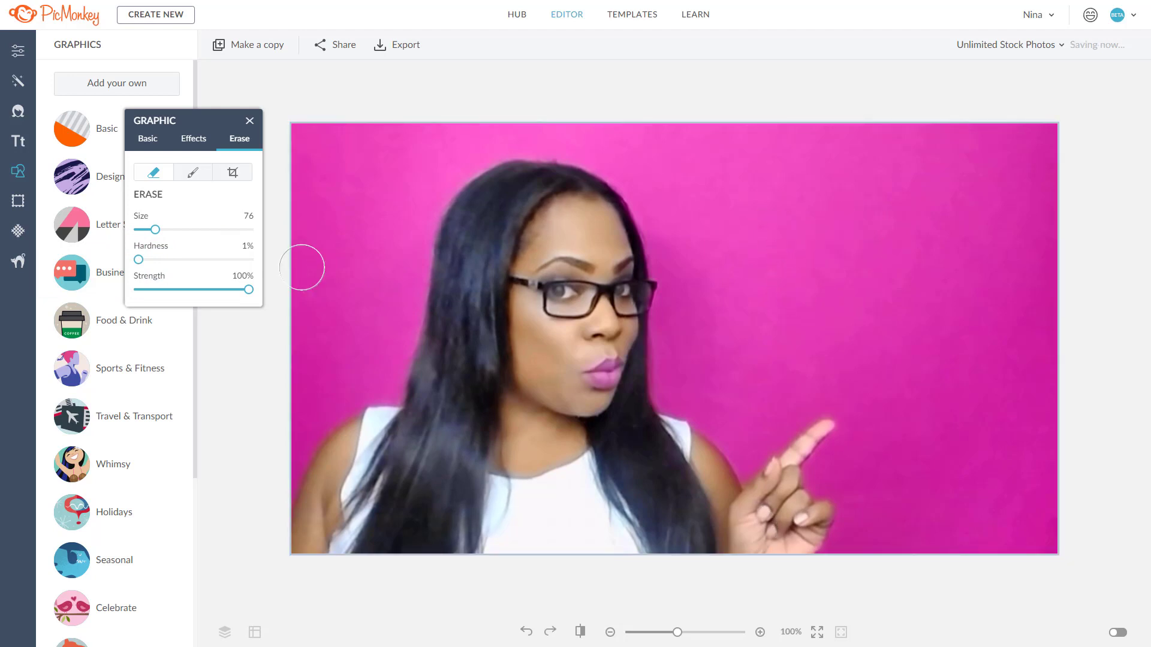
Erase the pink background and the pointing hand on the photo's right side with a size 353 soft eraser.
drag(155, 229, 216, 230)
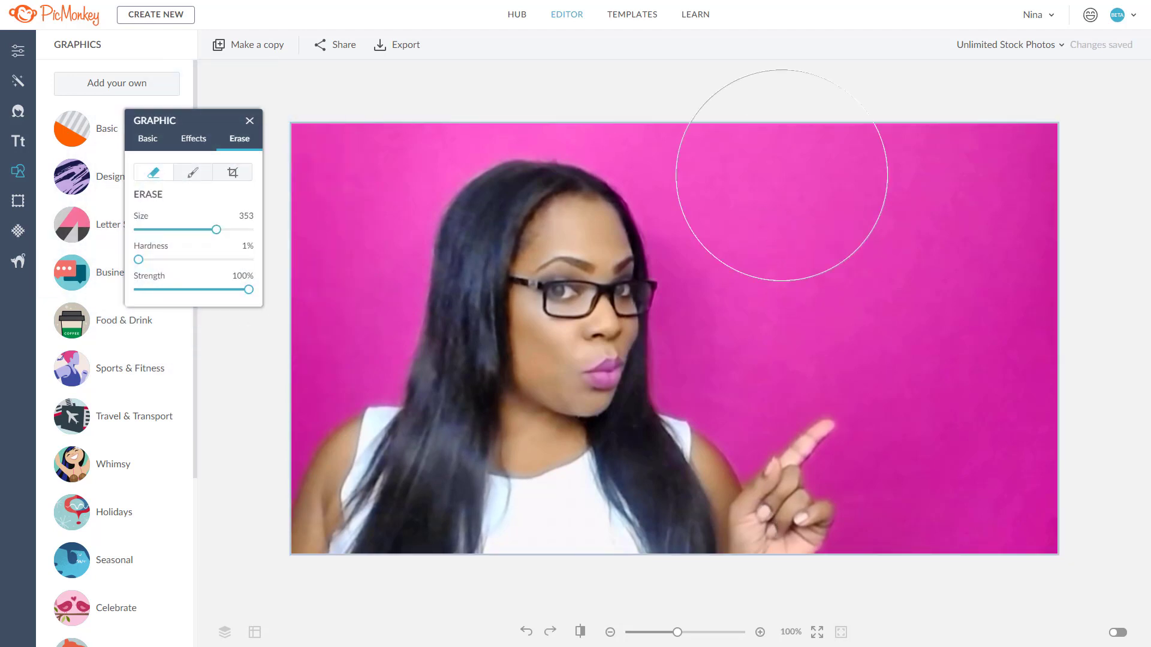
mouse_move(967, 130)
mouse_down()
mouse_move(917, 179)
mouse_move(988, 209)
mouse_move(1002, 169)
mouse_move(1005, 325)
mouse_move(1034, 366)
mouse_move(994, 505)
mouse_move(934, 203)
mouse_move(810, 166)
mouse_move(831, 182)
mouse_move(808, 283)
mouse_move(824, 302)
mouse_move(957, 332)
mouse_move(959, 395)
mouse_move(996, 449)
mouse_move(1017, 452)
mouse_move(1030, 436)
mouse_move(986, 267)
mouse_move(856, 176)
mouse_up()
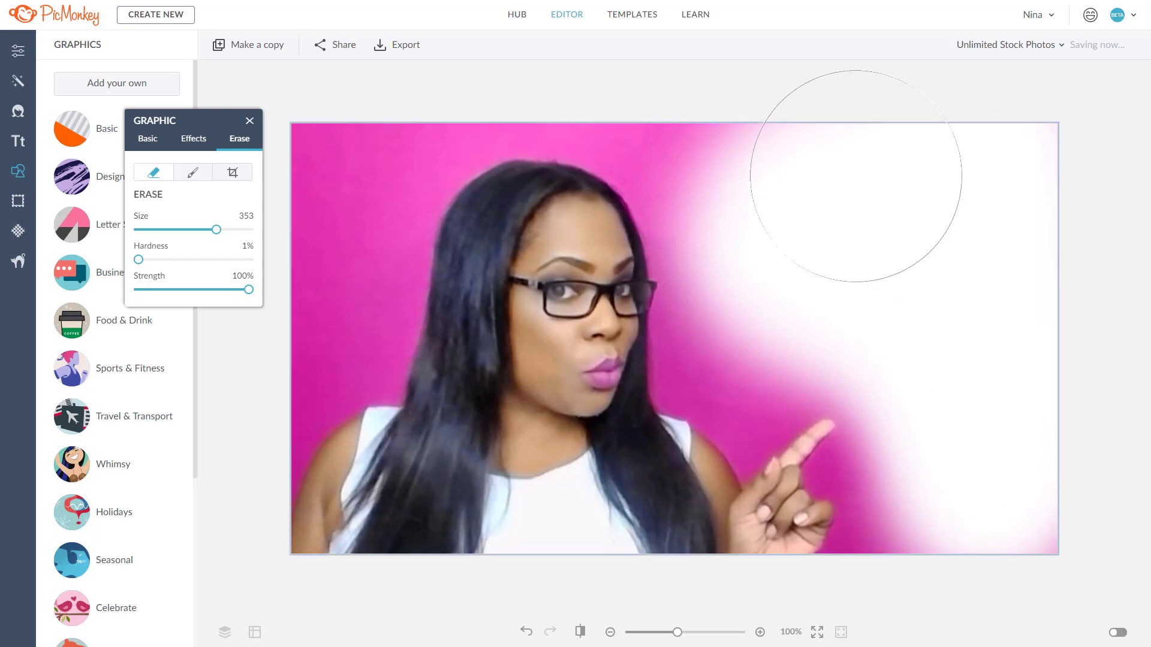
key(ctrl+z)
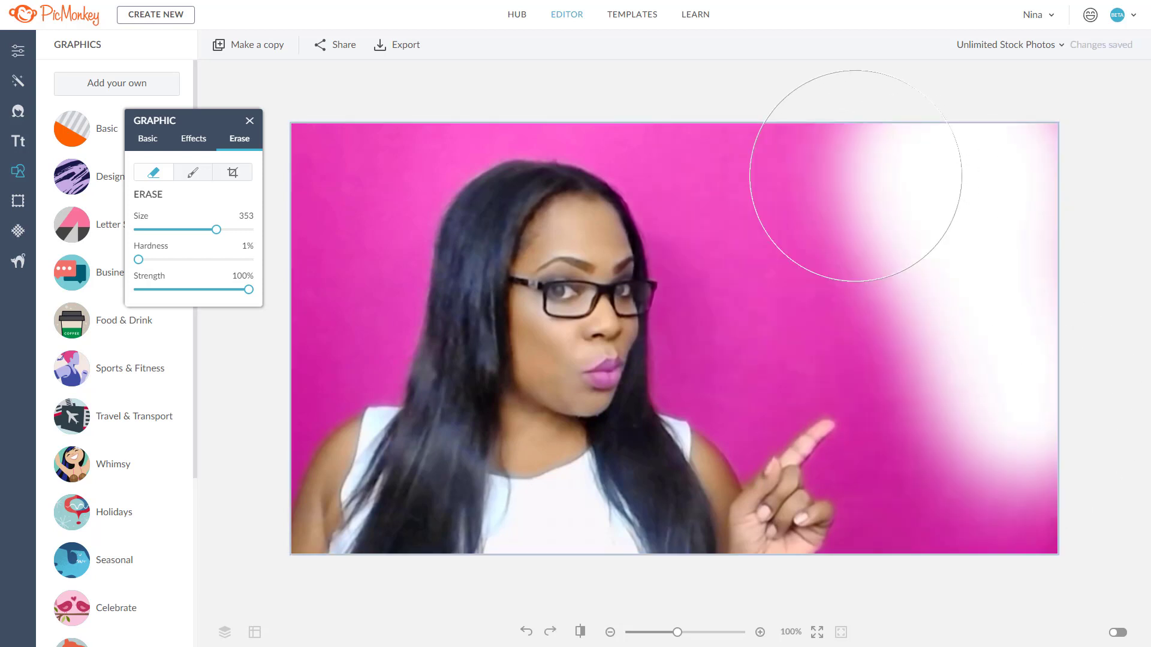
mouse_move(866, 168)
mouse_down()
mouse_move(795, 294)
mouse_move(781, 457)
mouse_move(822, 534)
mouse_move(726, 426)
mouse_move(712, 363)
mouse_move(690, 383)
mouse_up()
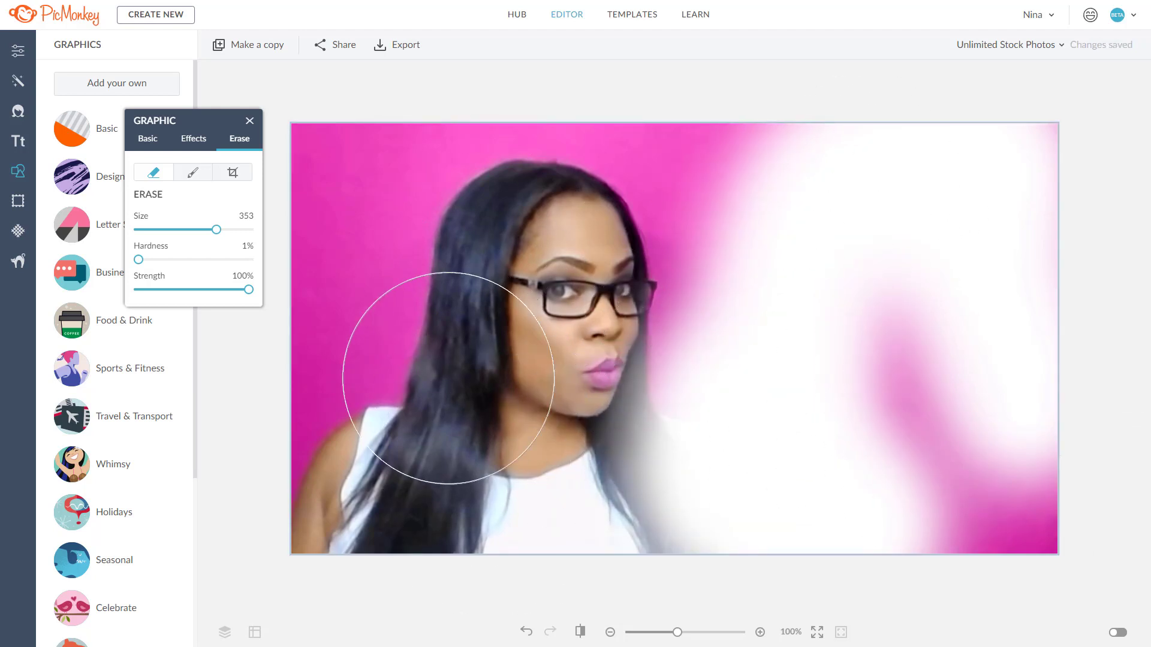
Paint the erased hair, shoulder and hand back in with the restore brush at sizes 353 and 201.
click(200, 178)
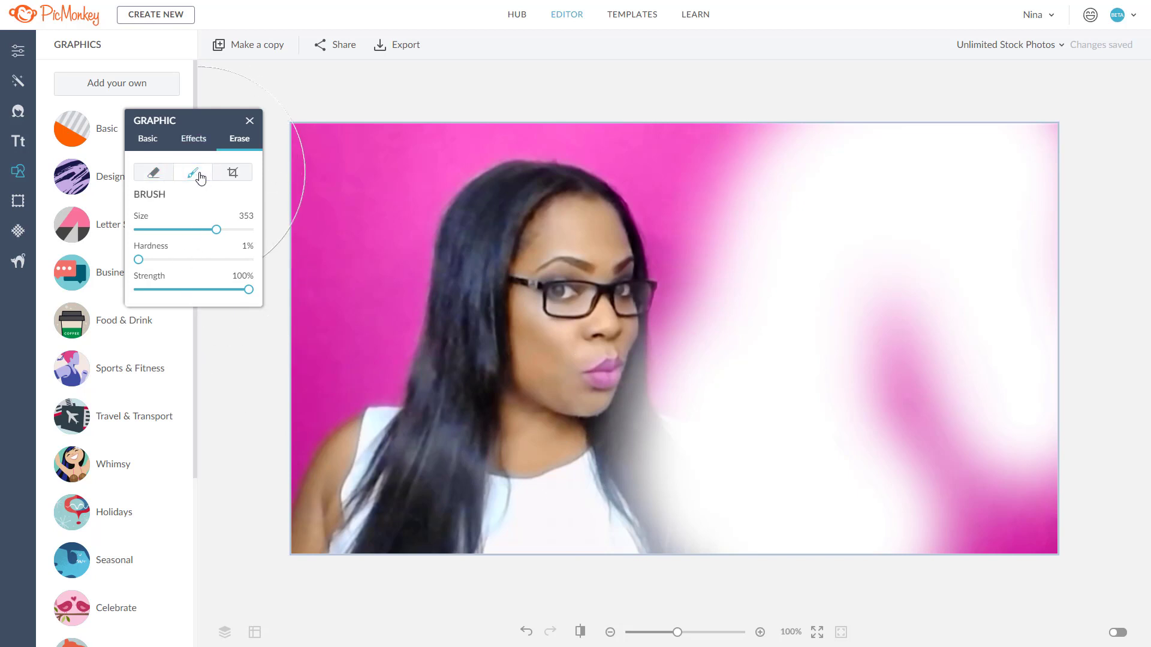
mouse_move(615, 426)
mouse_down()
mouse_move(624, 450)
mouse_move(592, 466)
mouse_move(641, 460)
mouse_move(612, 488)
mouse_move(618, 520)
mouse_move(601, 520)
mouse_move(629, 531)
mouse_move(623, 521)
mouse_move(638, 548)
mouse_move(633, 529)
mouse_move(645, 546)
mouse_move(683, 536)
mouse_up()
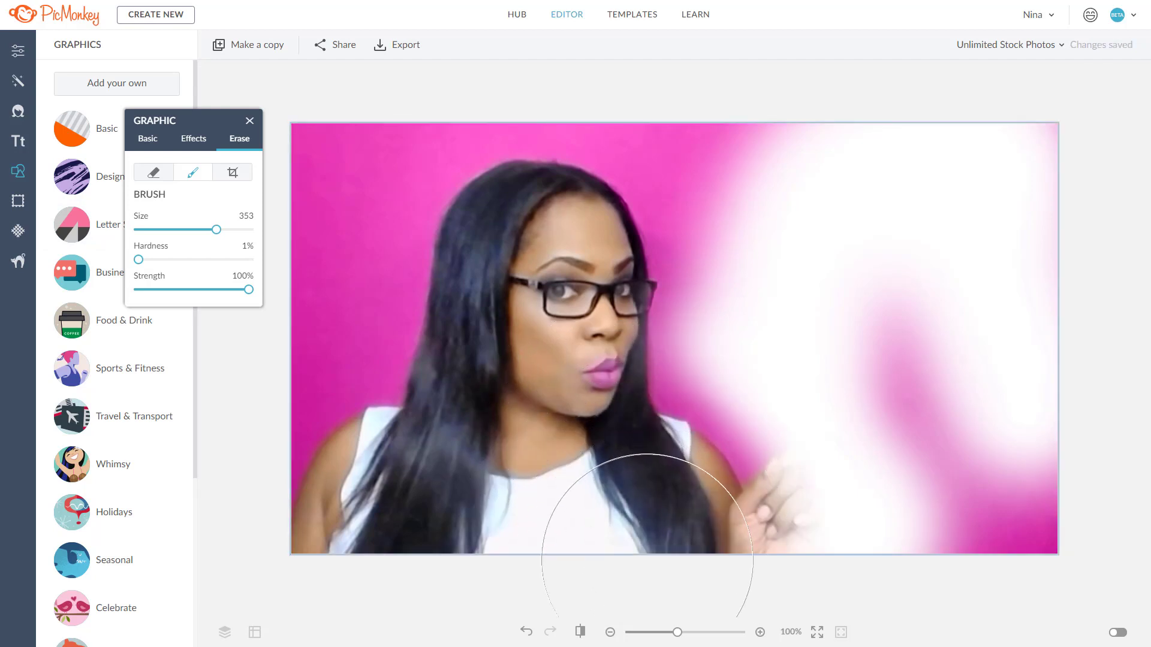
drag(217, 230, 183, 233)
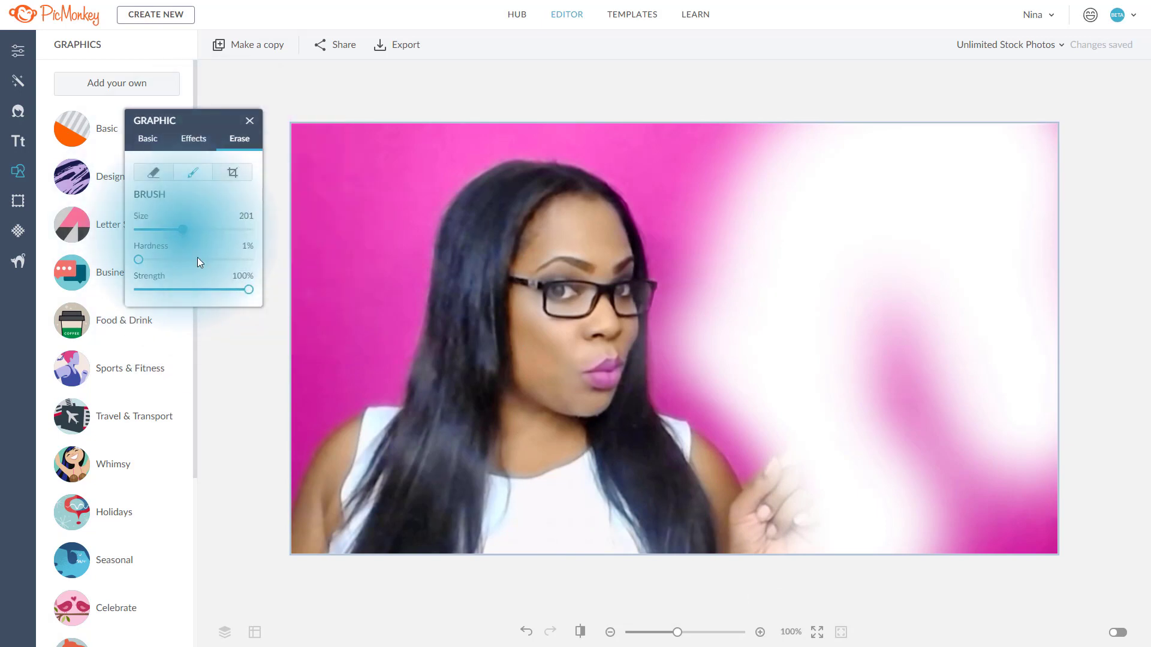
mouse_move(720, 488)
mouse_down()
mouse_move(763, 527)
mouse_move(763, 497)
mouse_move(793, 474)
mouse_move(758, 482)
mouse_up()
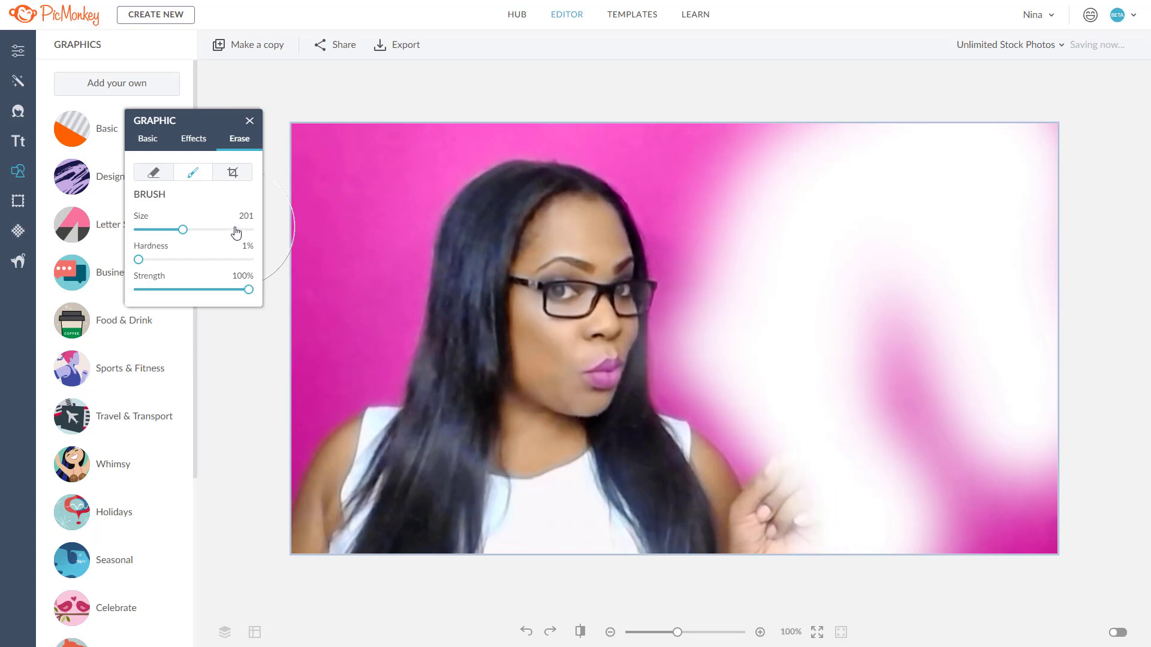
Undo all eraser and restore-brush strokes on the photo and close its graphic settings.
click(526, 633)
click(526, 633)
click(525, 633)
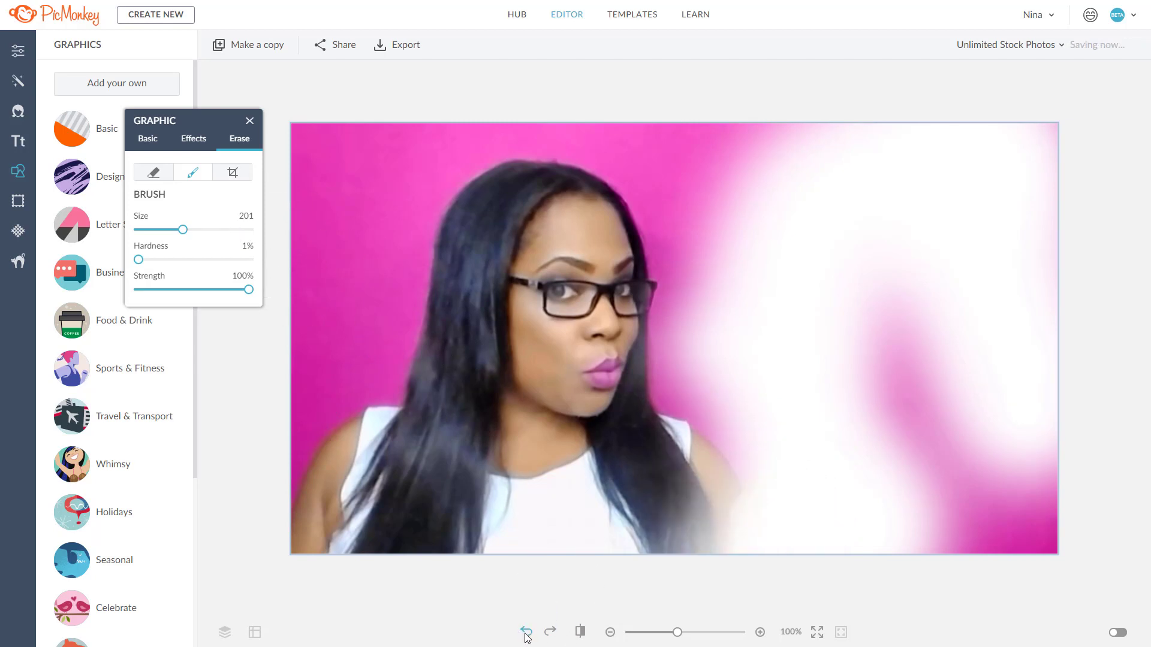
click(526, 633)
click(526, 634)
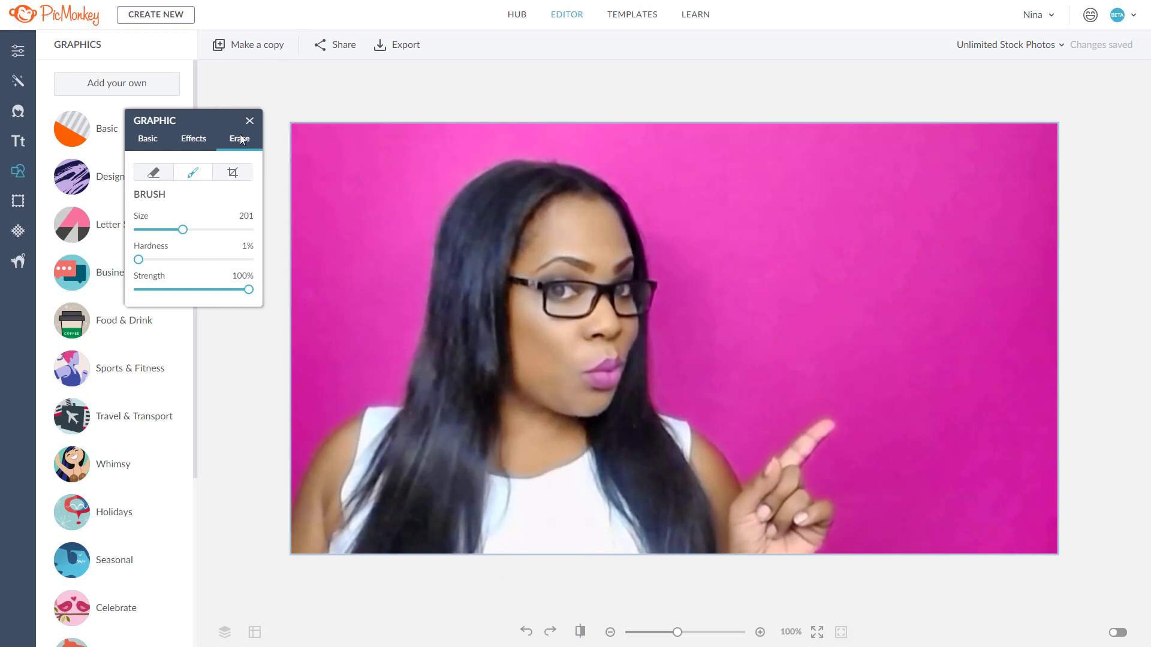
click(250, 121)
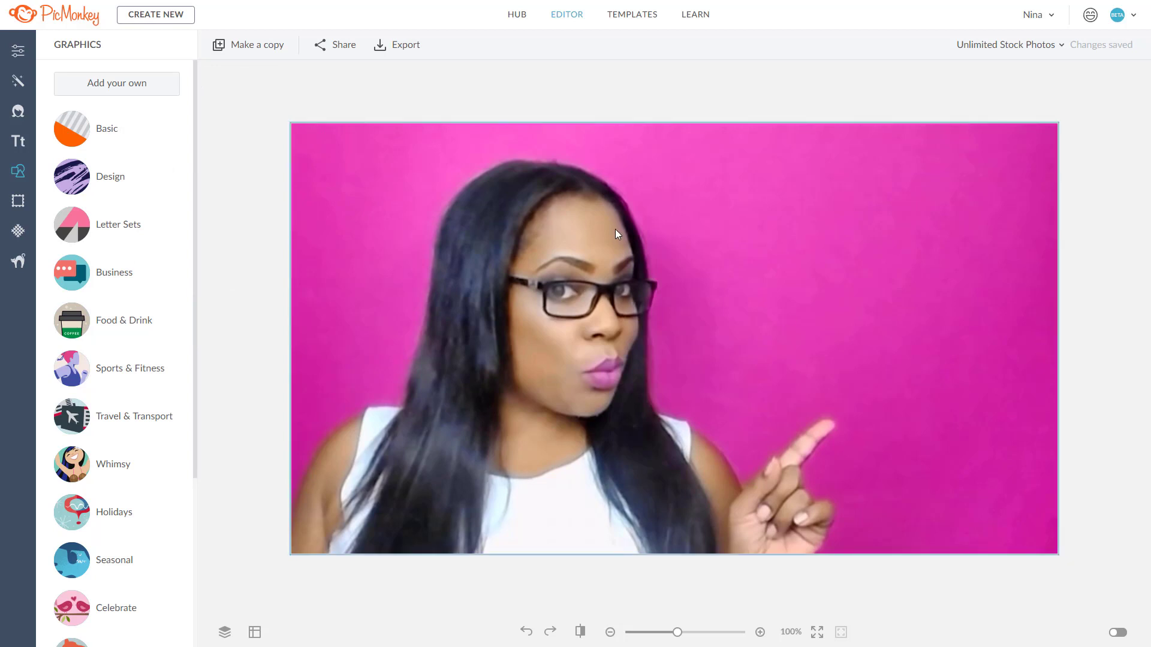
Move the portrait photo left on the canvas, leaving a blank strip along the right side, and deselect it.
click(571, 225)
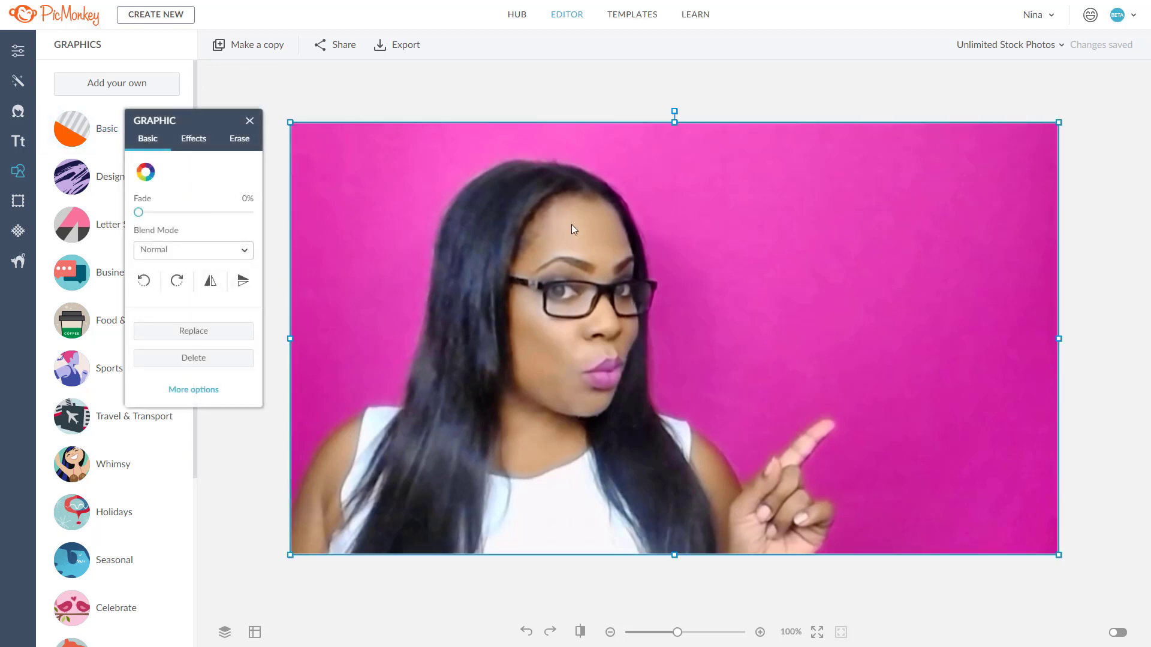
drag(571, 225, 437, 236)
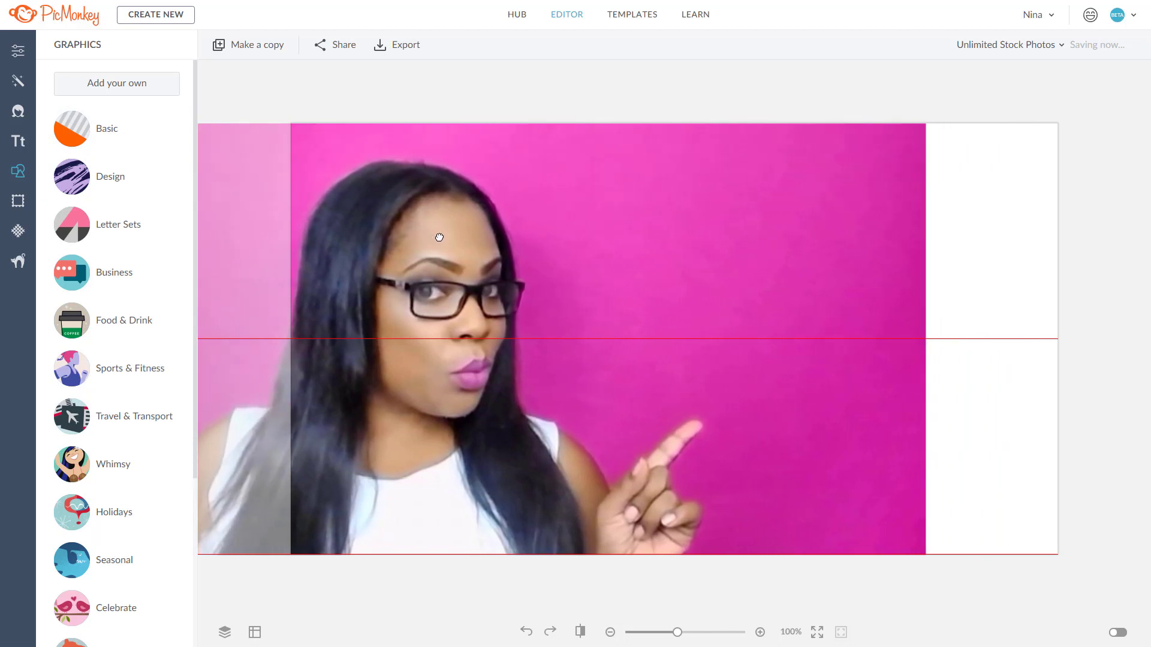
click(1002, 166)
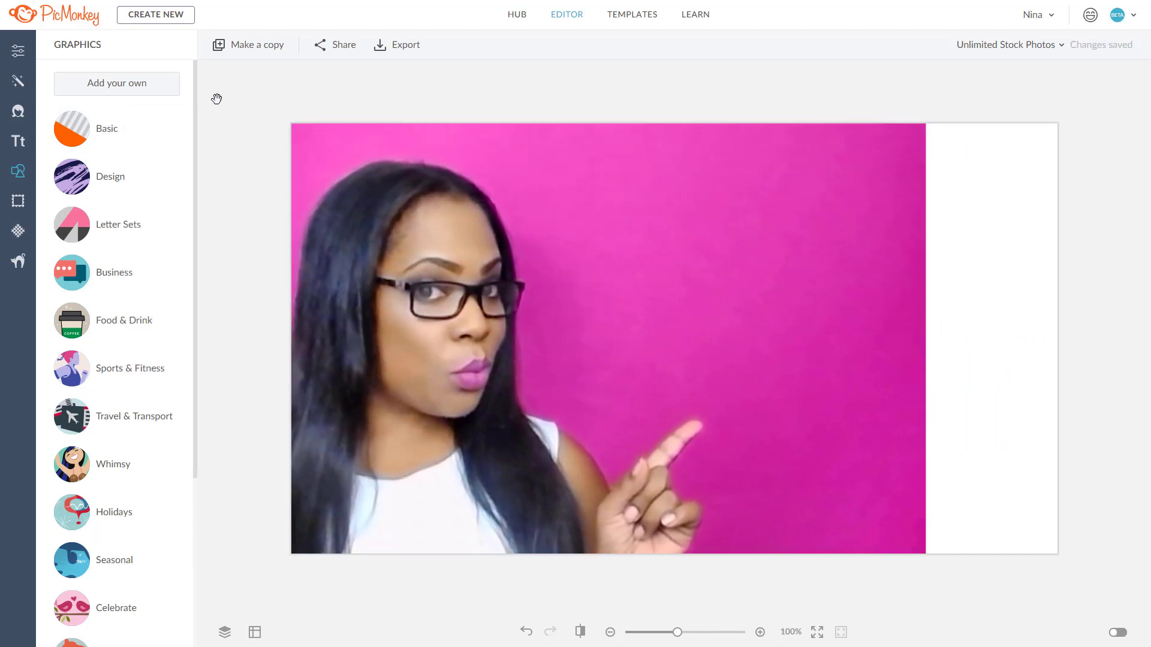
Set the canvas background color to the magenta sampled from the portrait photo's right edge and apply it.
click(17, 56)
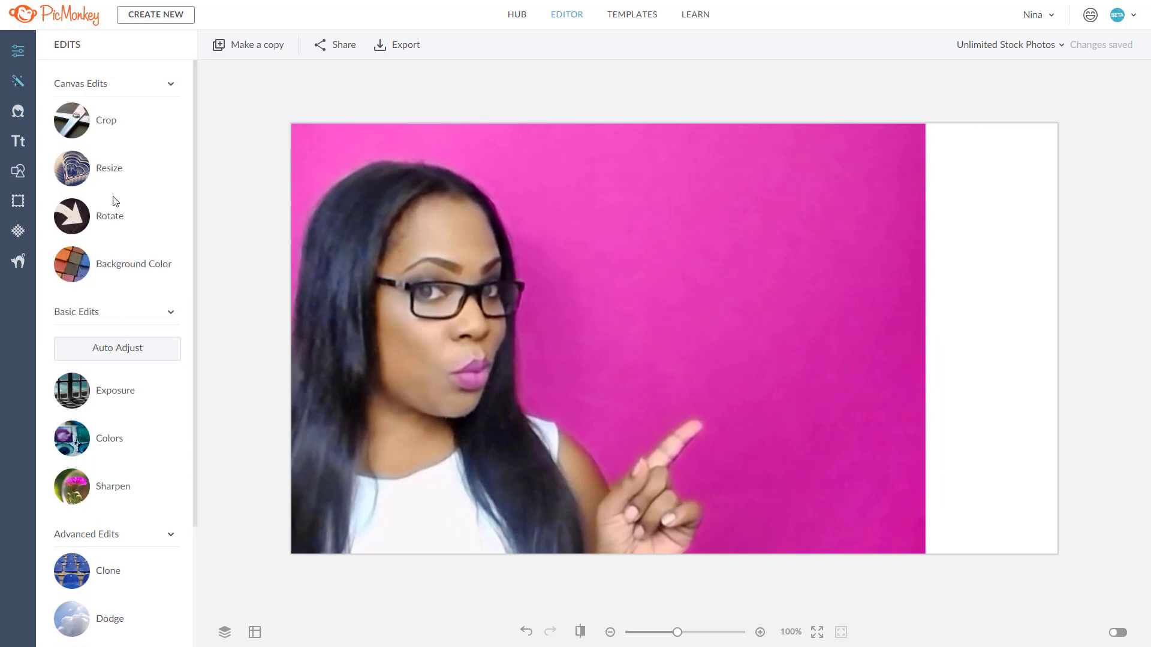
click(107, 252)
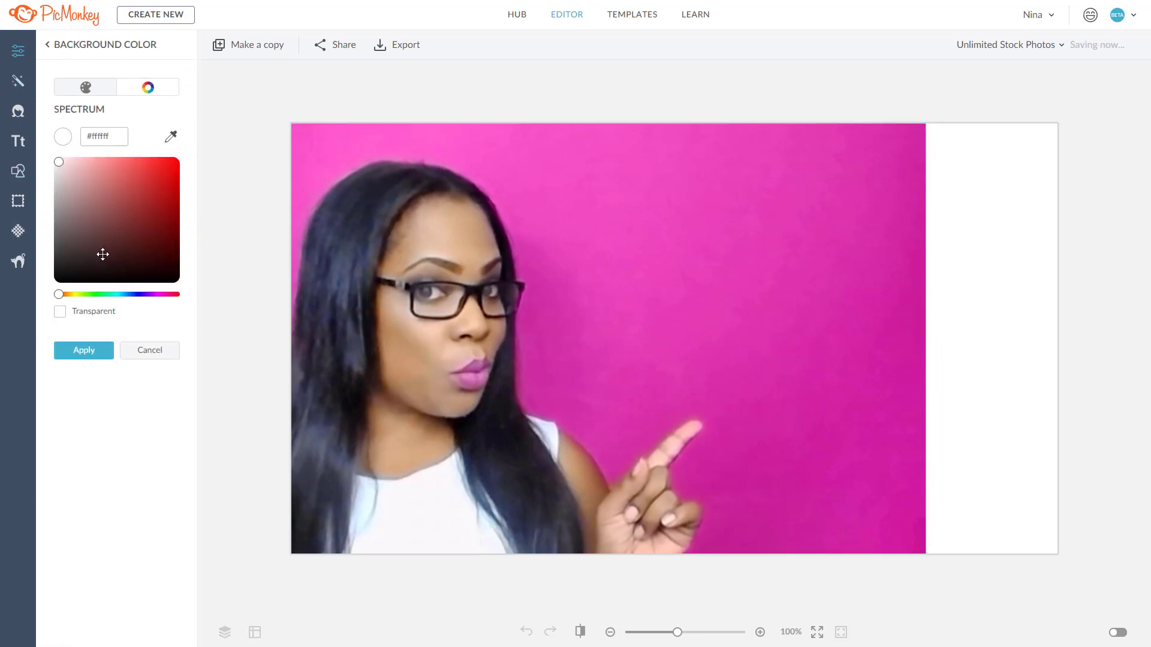
click(170, 138)
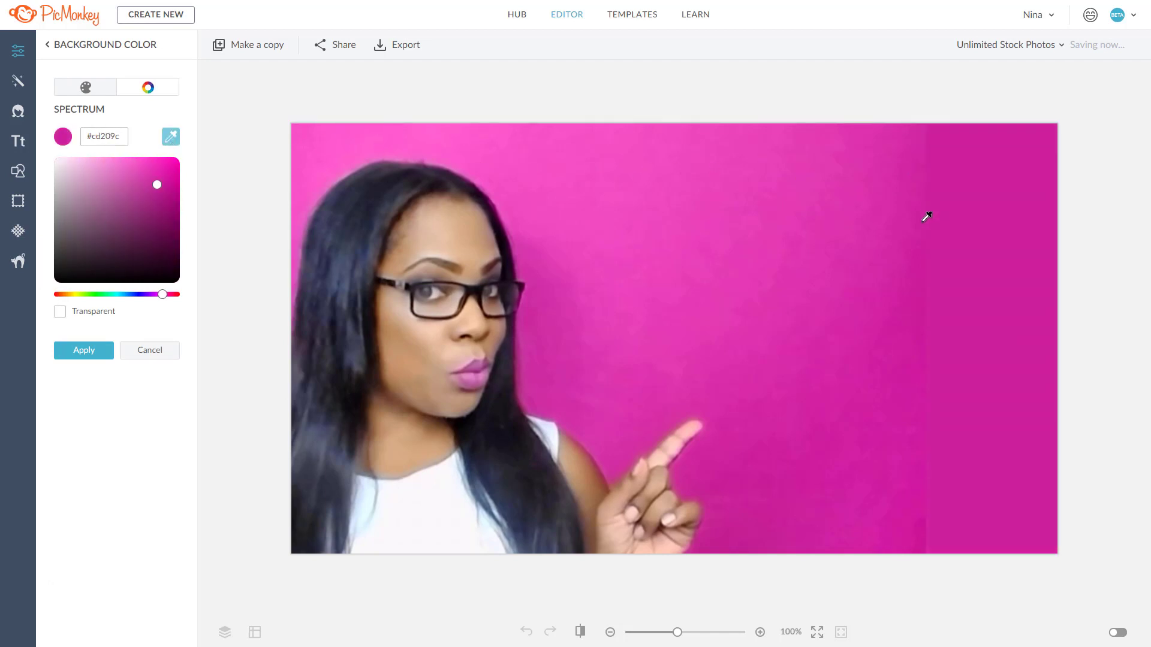
click(929, 297)
click(96, 350)
Try enlarging the portrait photo from its upper-right corner past the canvas edges, undo the resize and deselect the photo.
click(622, 347)
drag(926, 125, 1100, 60)
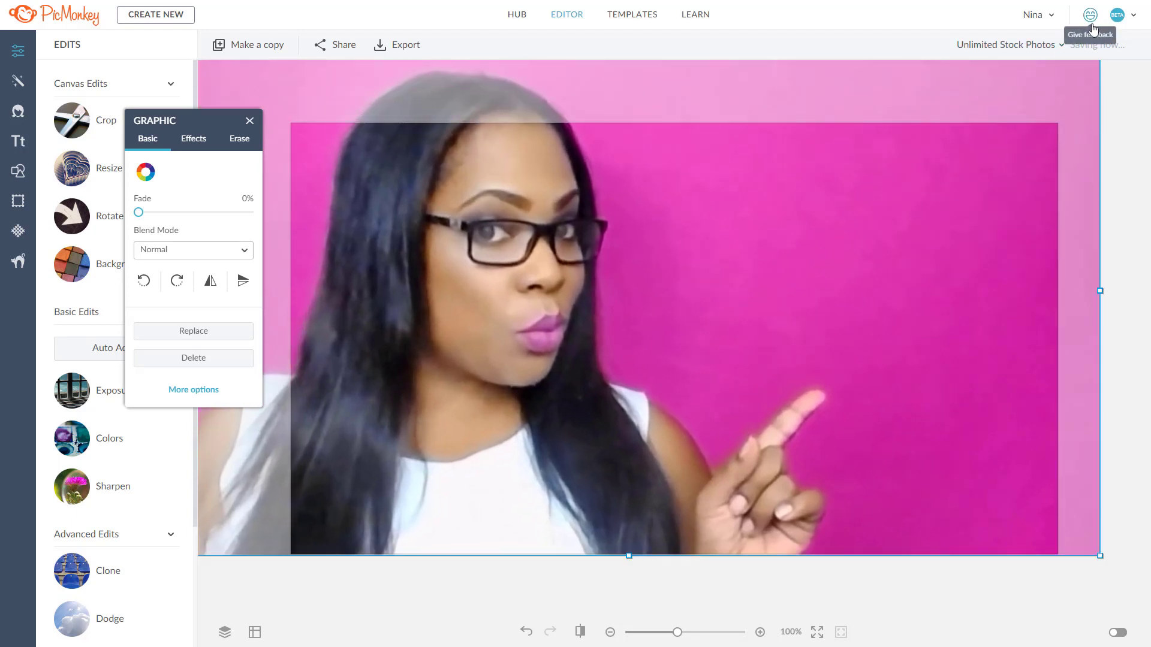
key(ctrl+z)
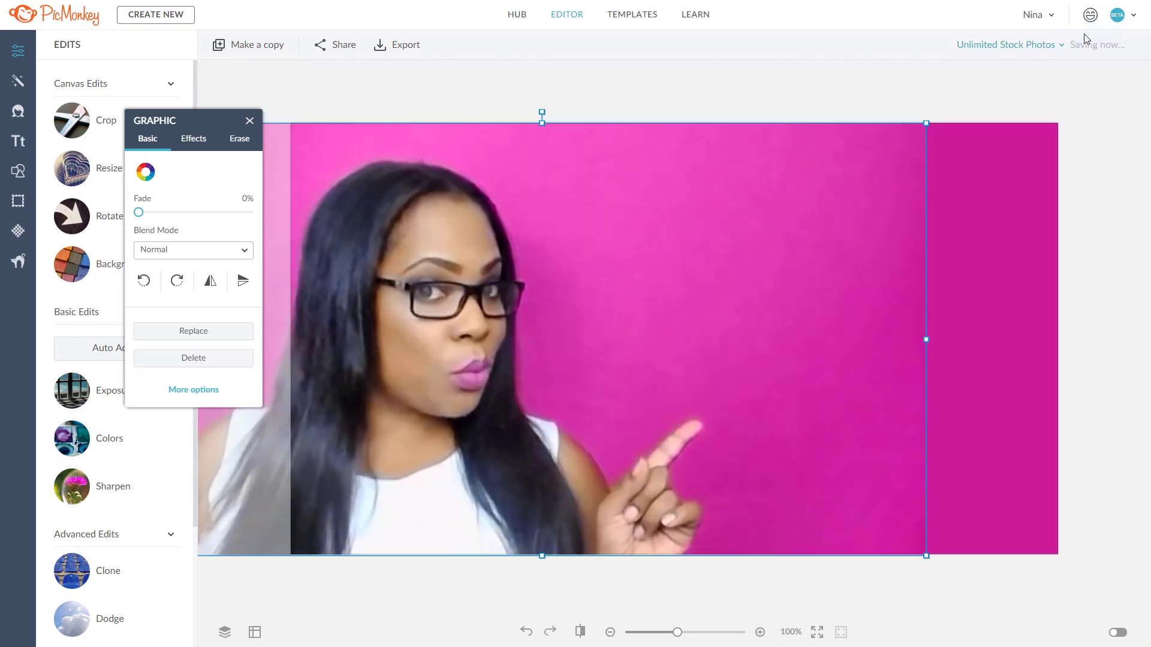
click(959, 200)
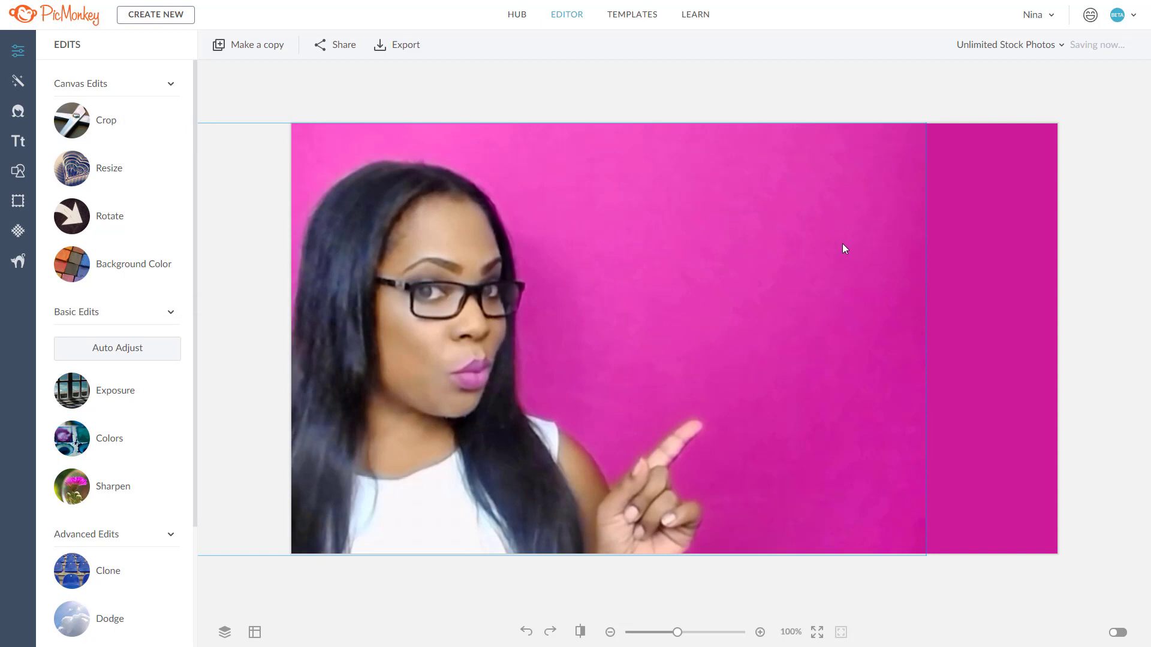
Set up the eraser for the portrait photo with size 158, hardness 1% and strength 25%.
click(816, 374)
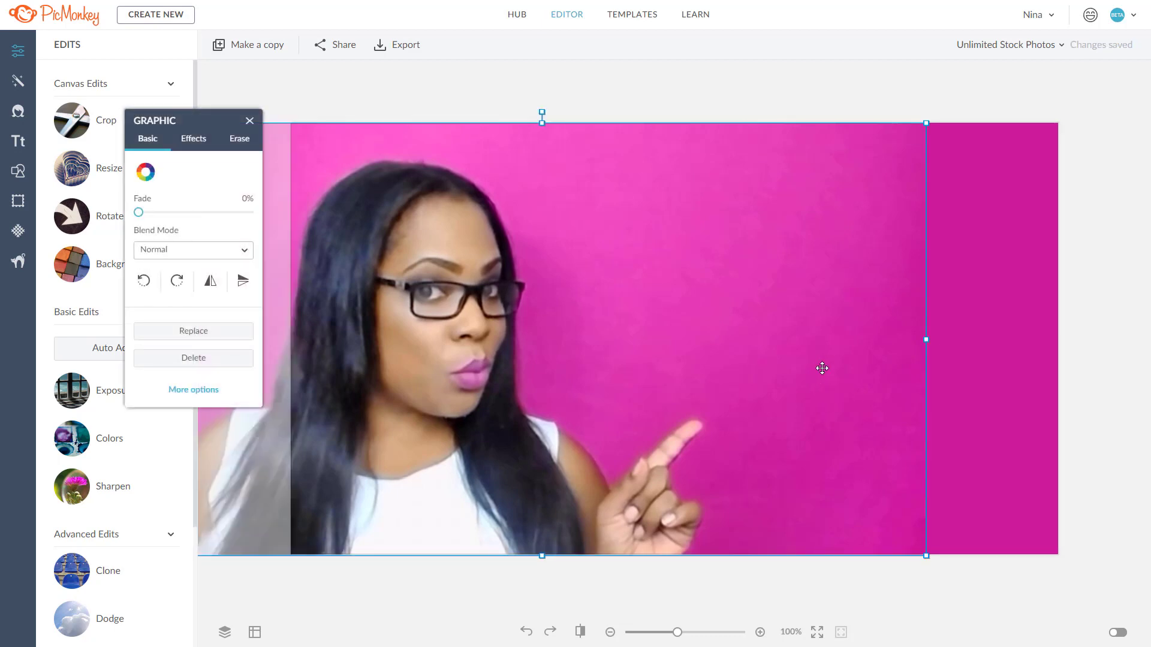
click(243, 139)
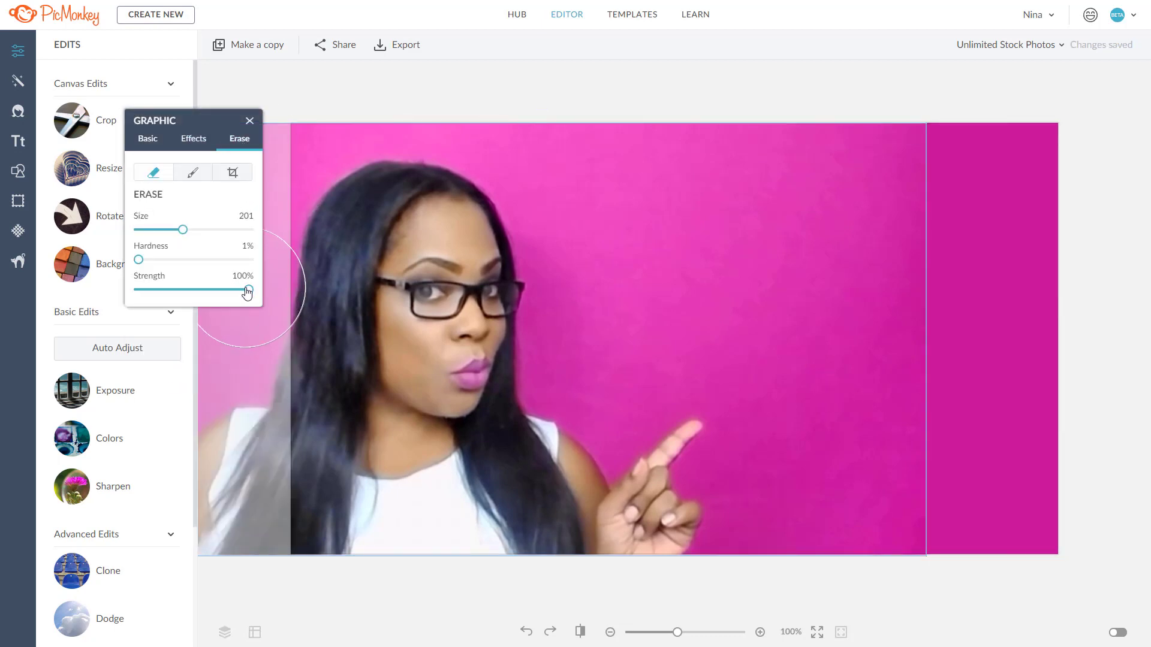
drag(237, 291, 169, 291)
mouse_move(185, 233)
mouse_down()
mouse_move(170, 236)
mouse_move(182, 232)
mouse_up()
drag(193, 124, 688, 103)
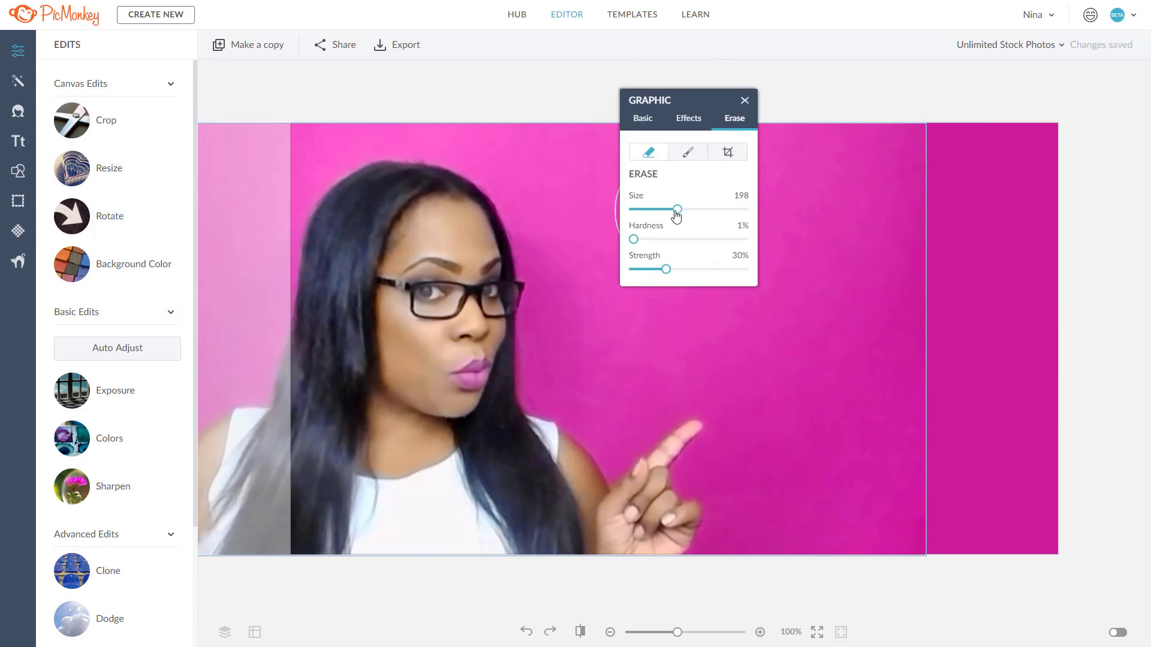
drag(677, 210, 663, 223)
drag(665, 269, 661, 275)
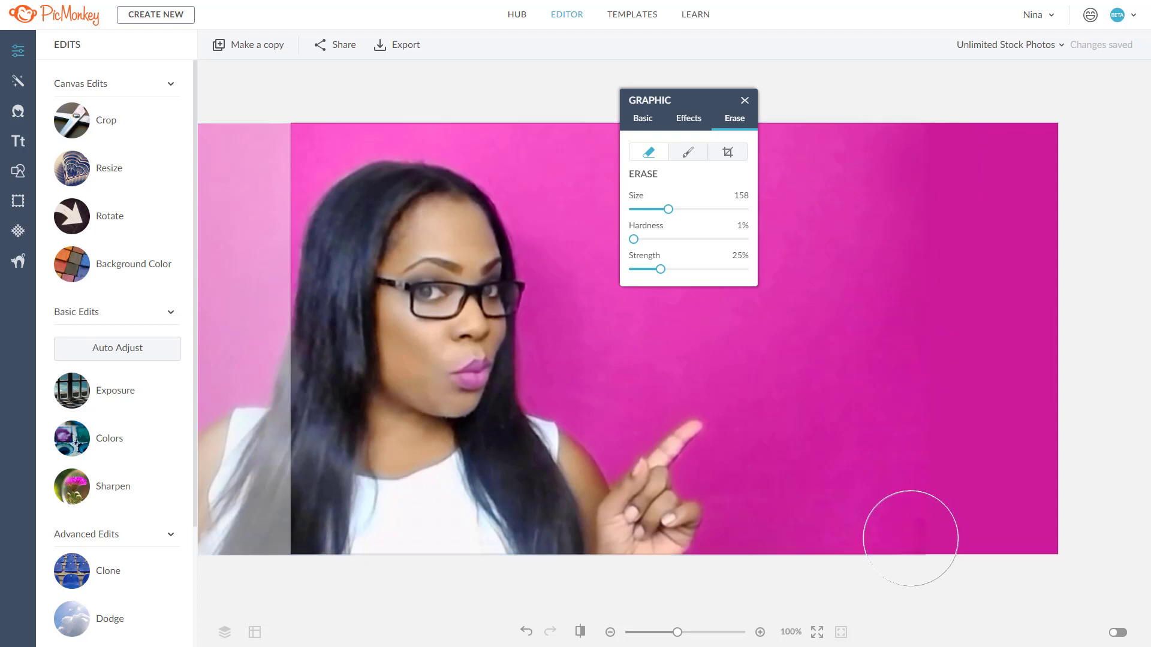
Softly erase the photo's right edge along its full height to blend it into the magenta background, and close its settings.
mouse_move(936, 521)
mouse_down()
mouse_move(931, 124)
mouse_move(921, 468)
mouse_move(945, 421)
mouse_move(925, 357)
mouse_move(911, 166)
mouse_up()
mouse_move(943, 429)
mouse_down()
mouse_move(938, 244)
mouse_move(955, 225)
mouse_up()
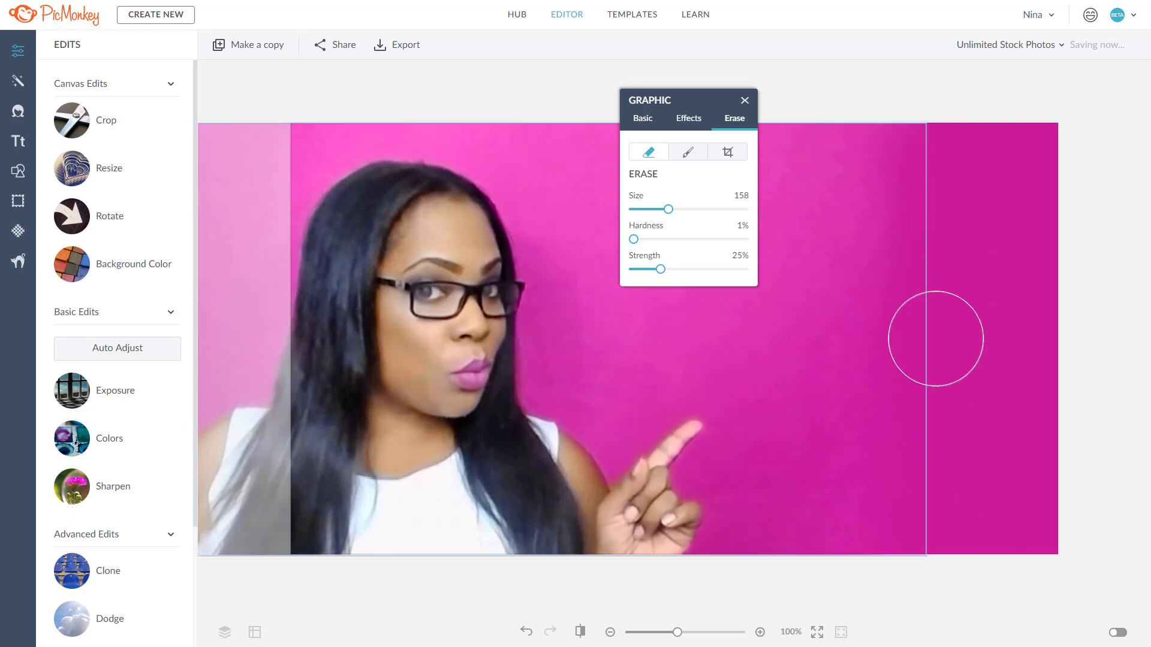
mouse_move(934, 299)
mouse_down()
mouse_move(907, 158)
mouse_move(918, 118)
mouse_move(883, 310)
mouse_move(893, 329)
mouse_up()
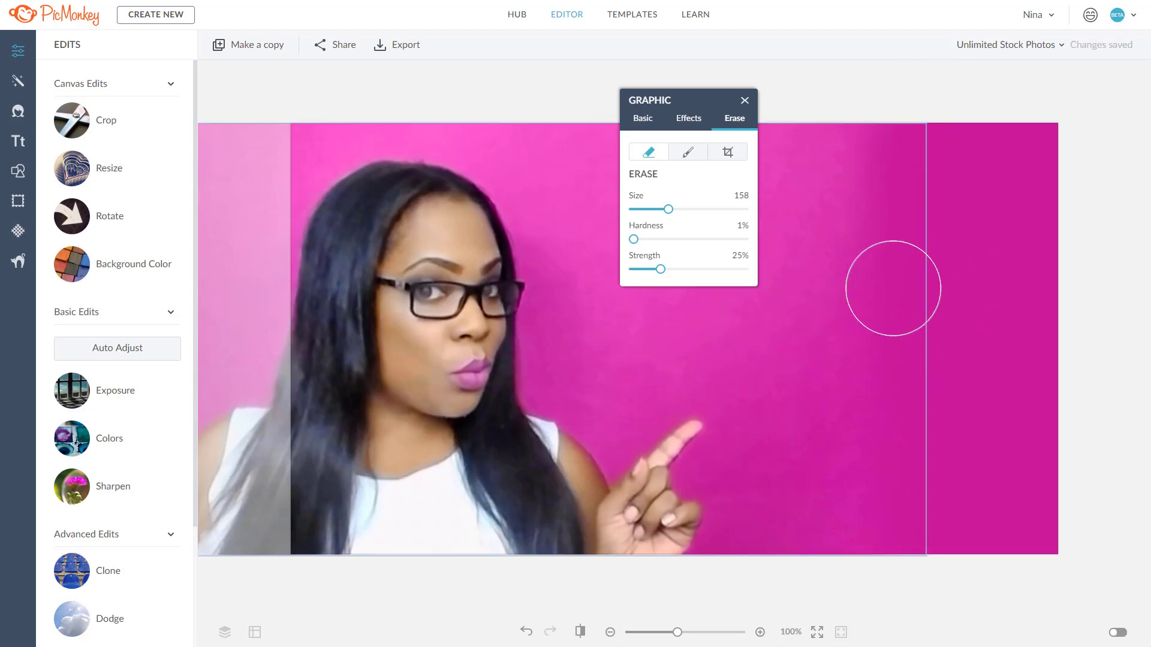
mouse_move(940, 170)
mouse_down()
mouse_move(961, 210)
mouse_move(943, 268)
mouse_up()
drag(950, 279, 945, 313)
drag(934, 335, 923, 384)
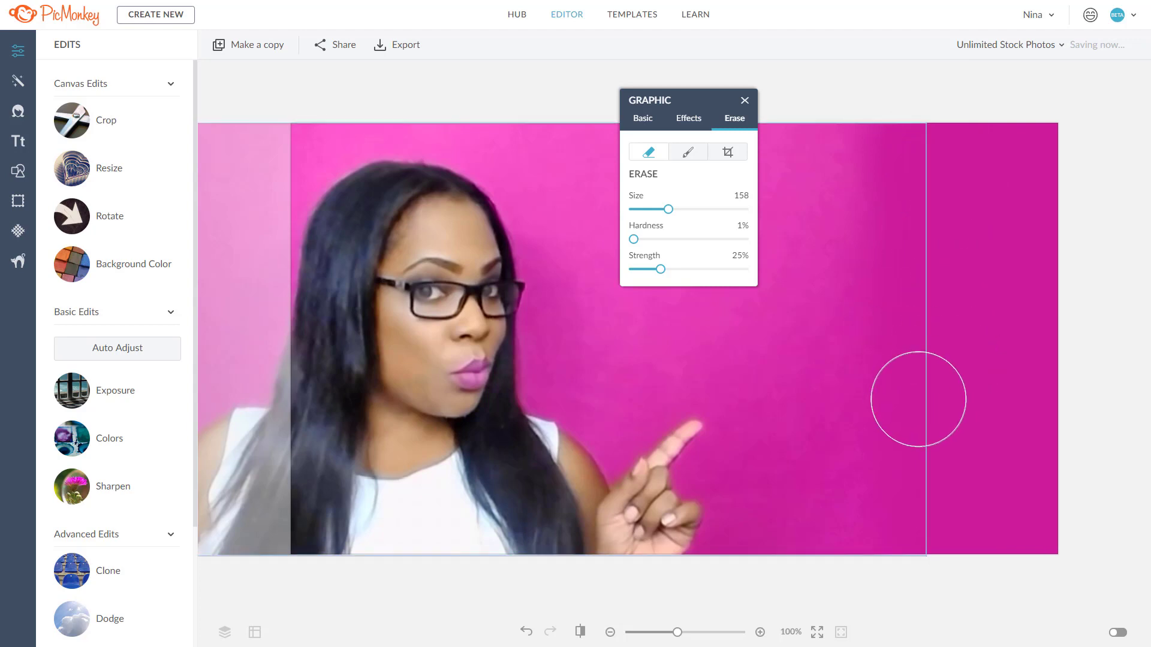
mouse_move(944, 422)
mouse_down()
mouse_move(927, 437)
mouse_move(925, 480)
mouse_up()
drag(948, 524, 927, 527)
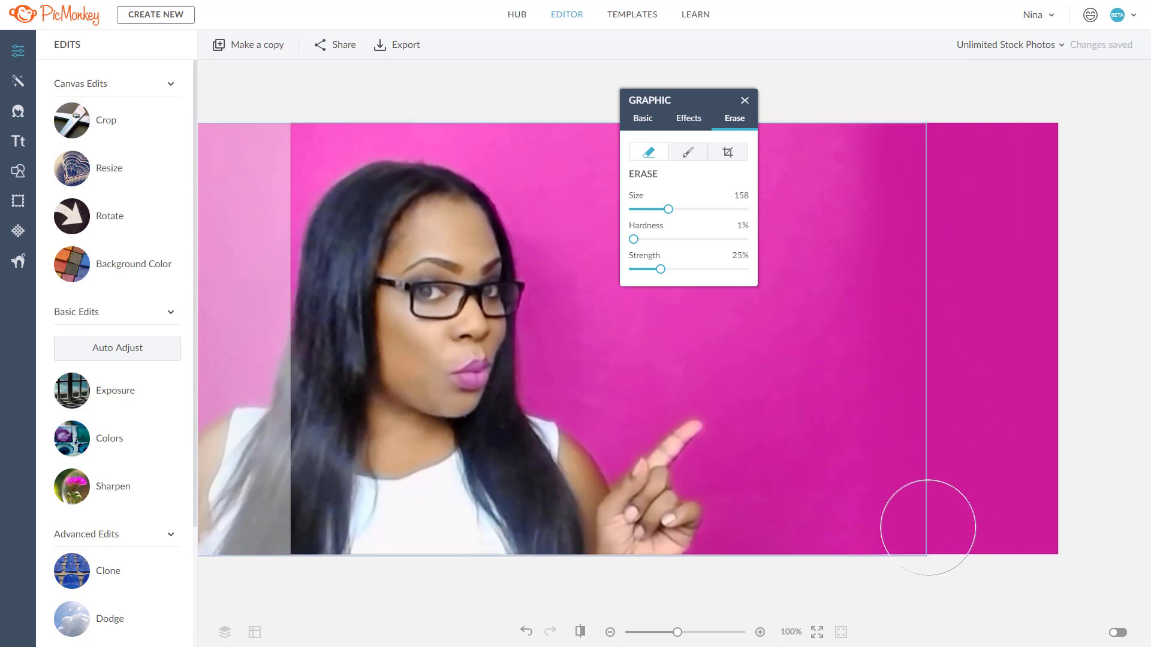
click(745, 100)
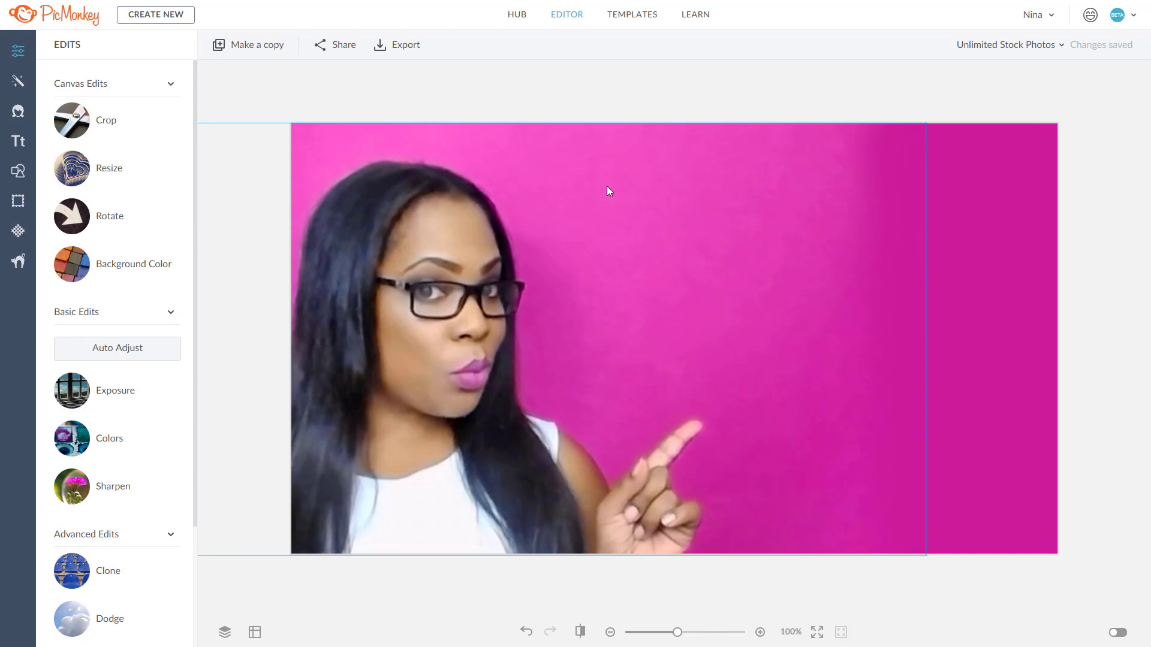
Move the floating graphic settings off the photo to the canvas's right side and deselect the photo.
click(360, 159)
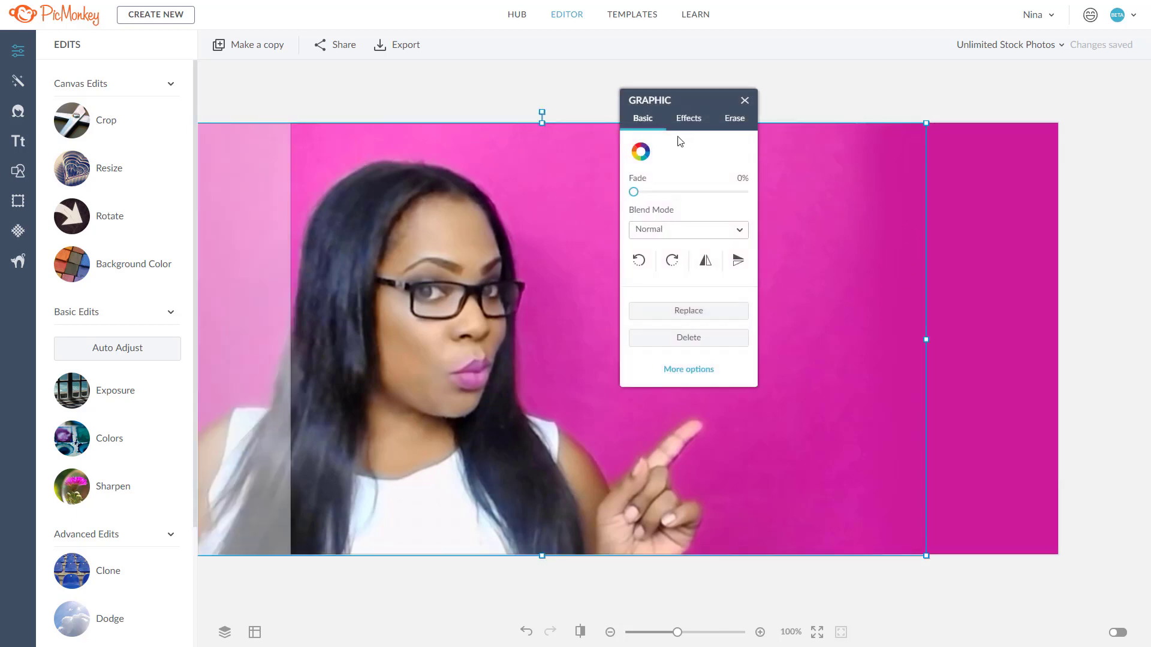
drag(699, 101, 1078, 82)
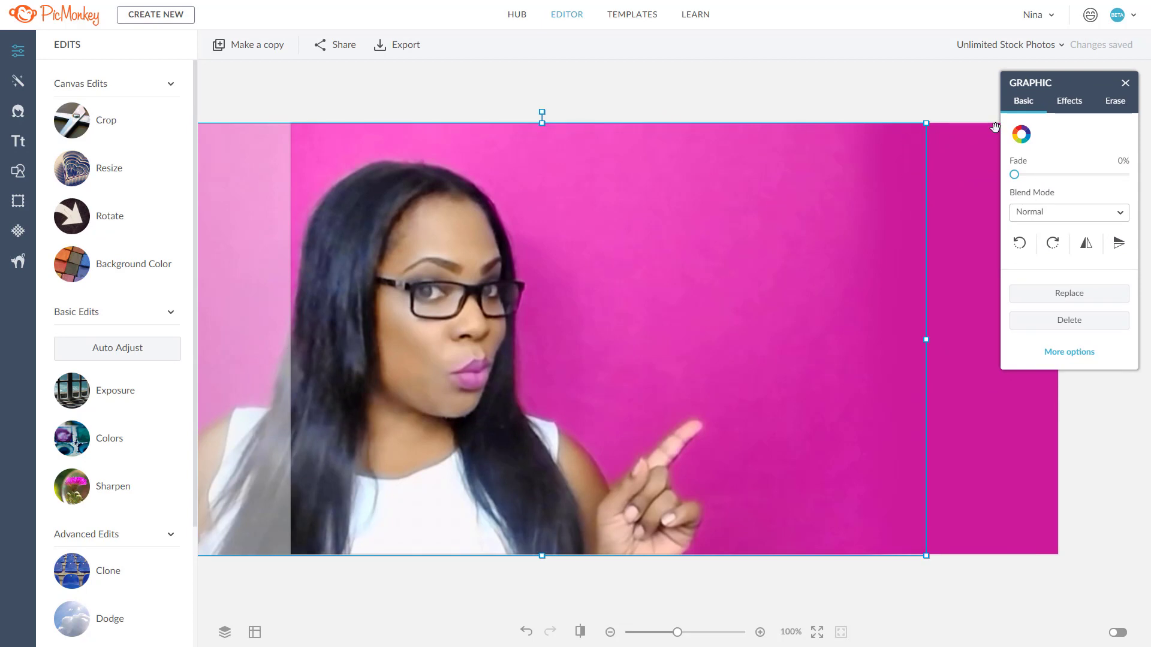
click(869, 82)
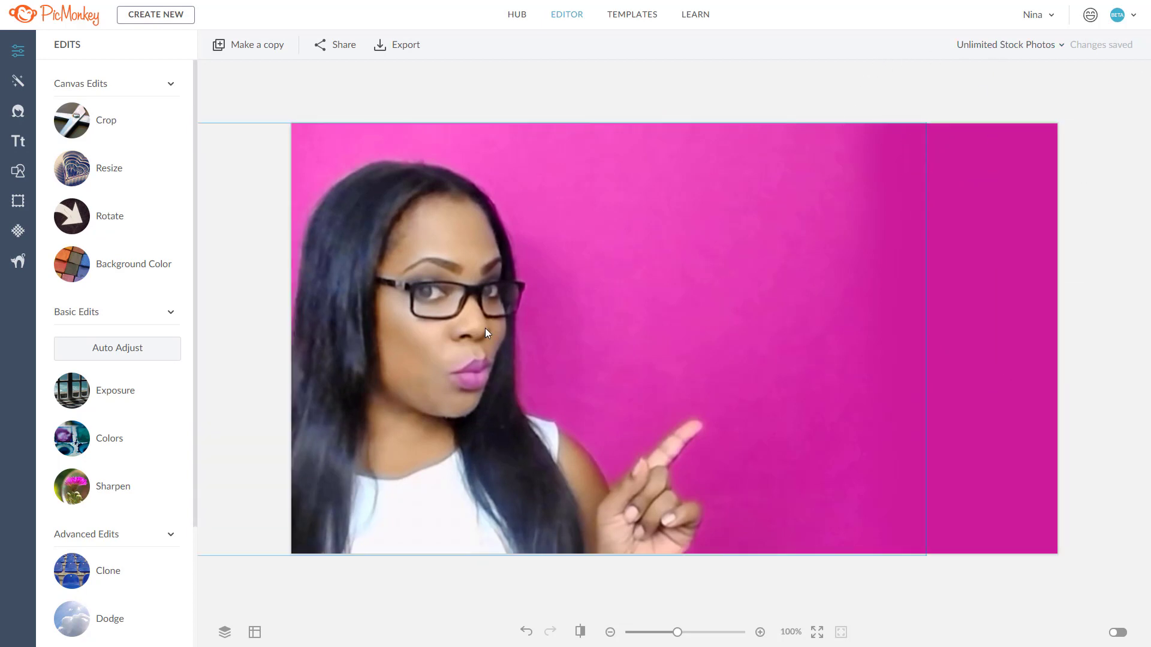
Flatten the portrait photo layer and the color background into one background image.
click(225, 632)
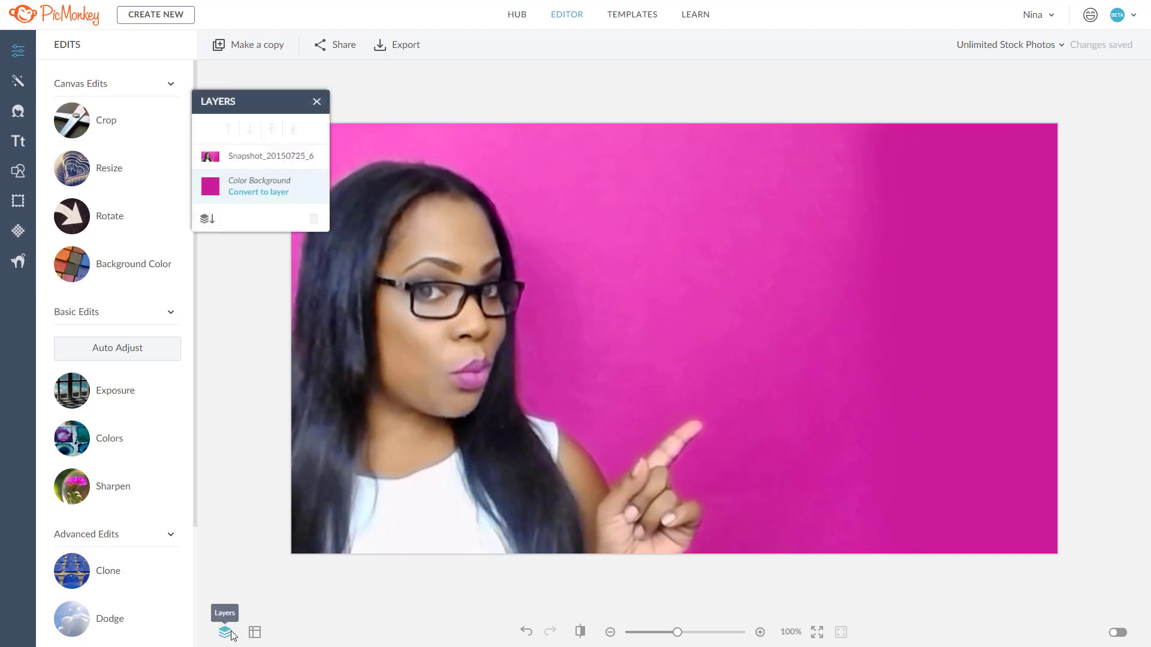
click(247, 162)
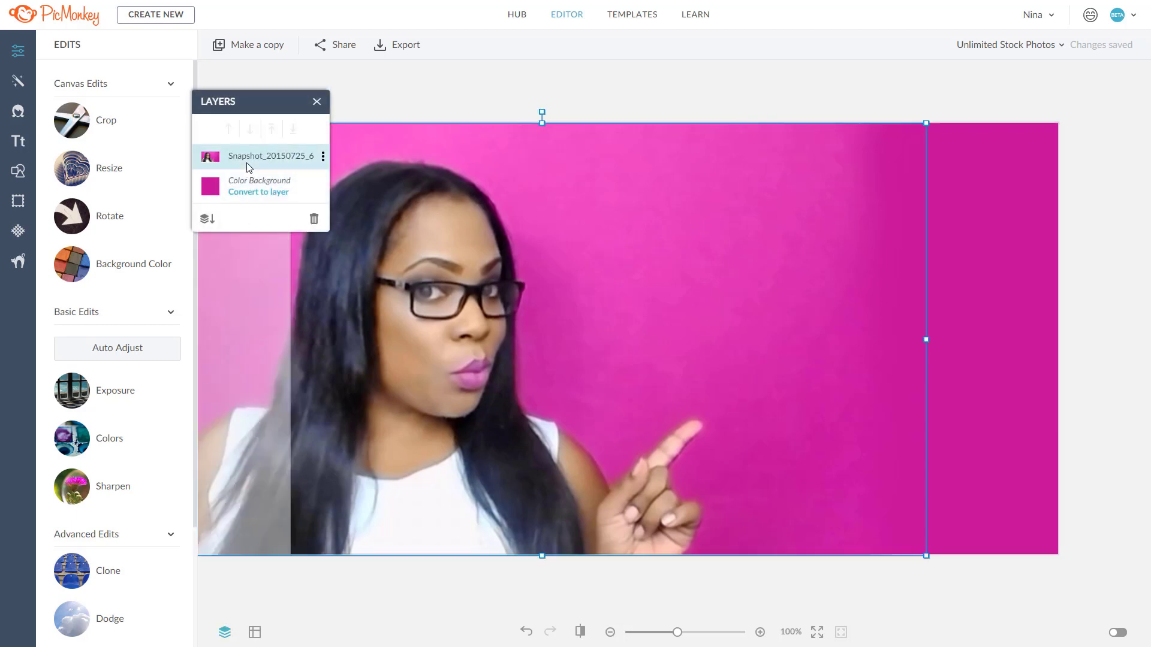
click(206, 220)
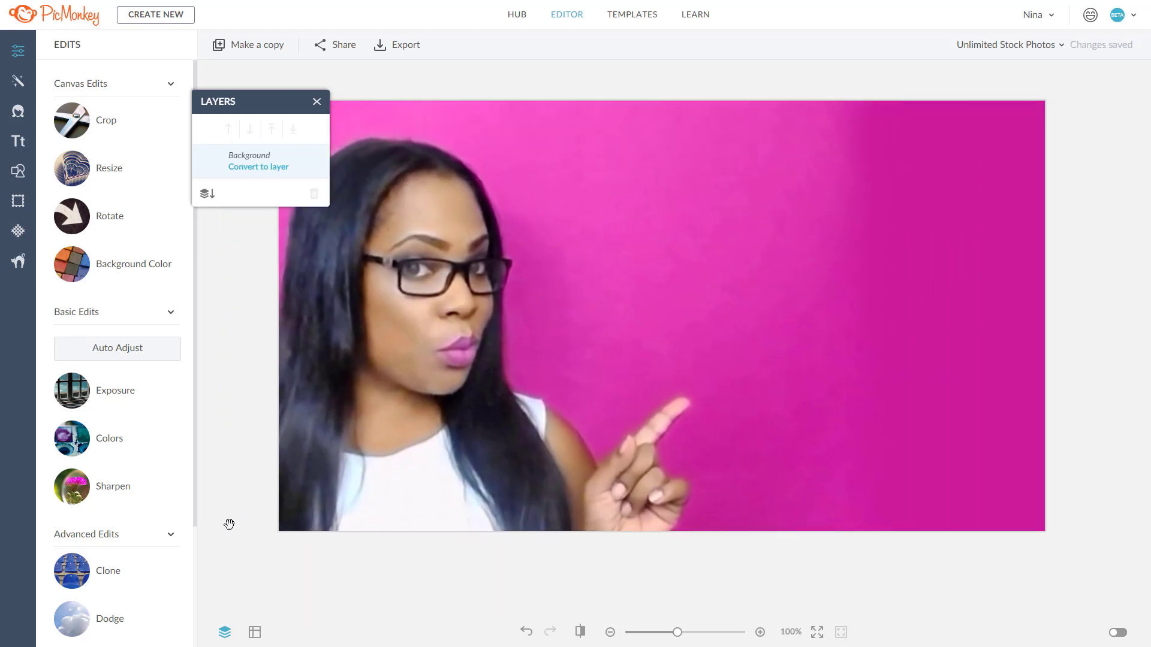
Turn on an 8 x 8 grid over the canvas, close the open palettes and switch the workspace to dark.
click(254, 634)
drag(386, 172, 308, 180)
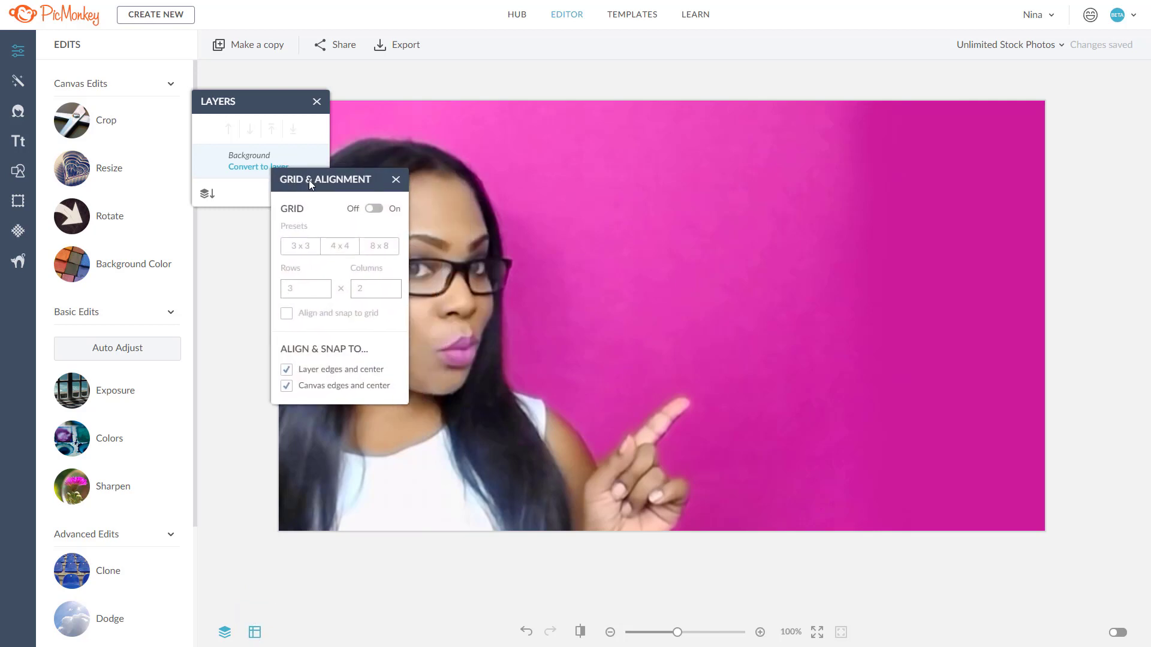
click(372, 210)
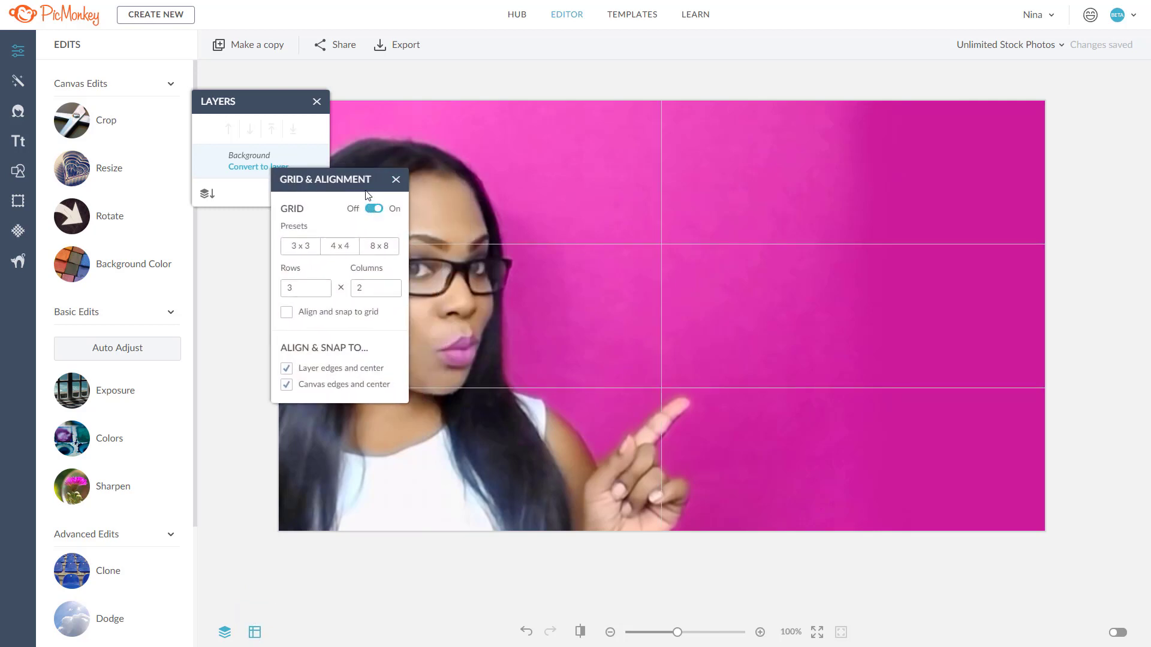
click(379, 246)
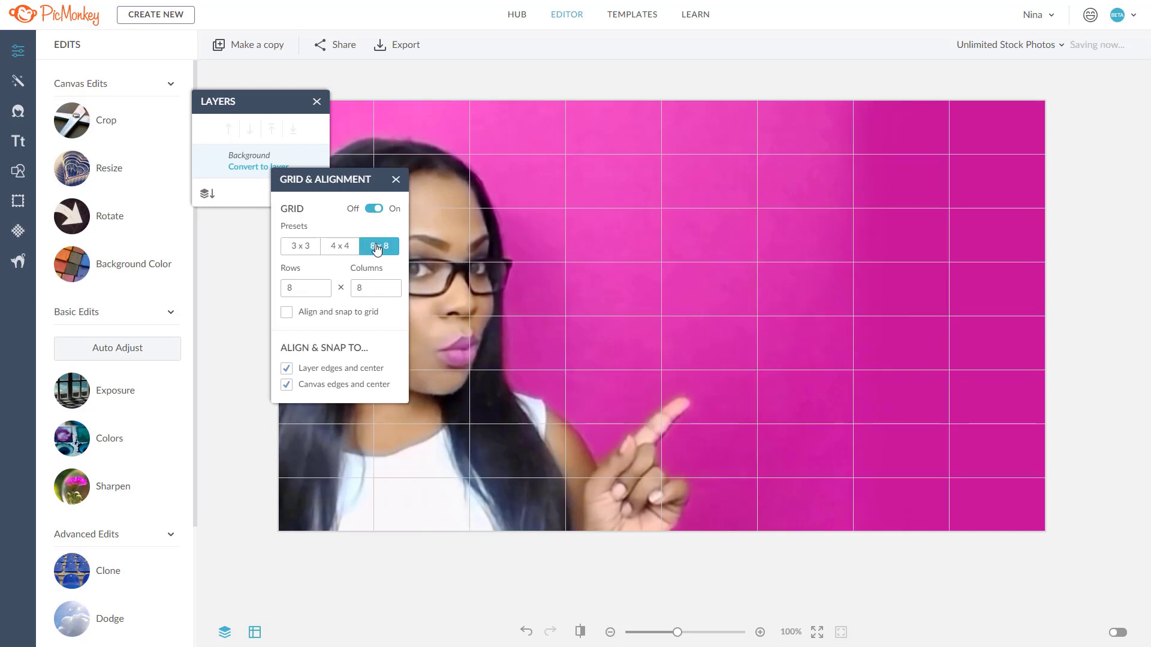
click(396, 181)
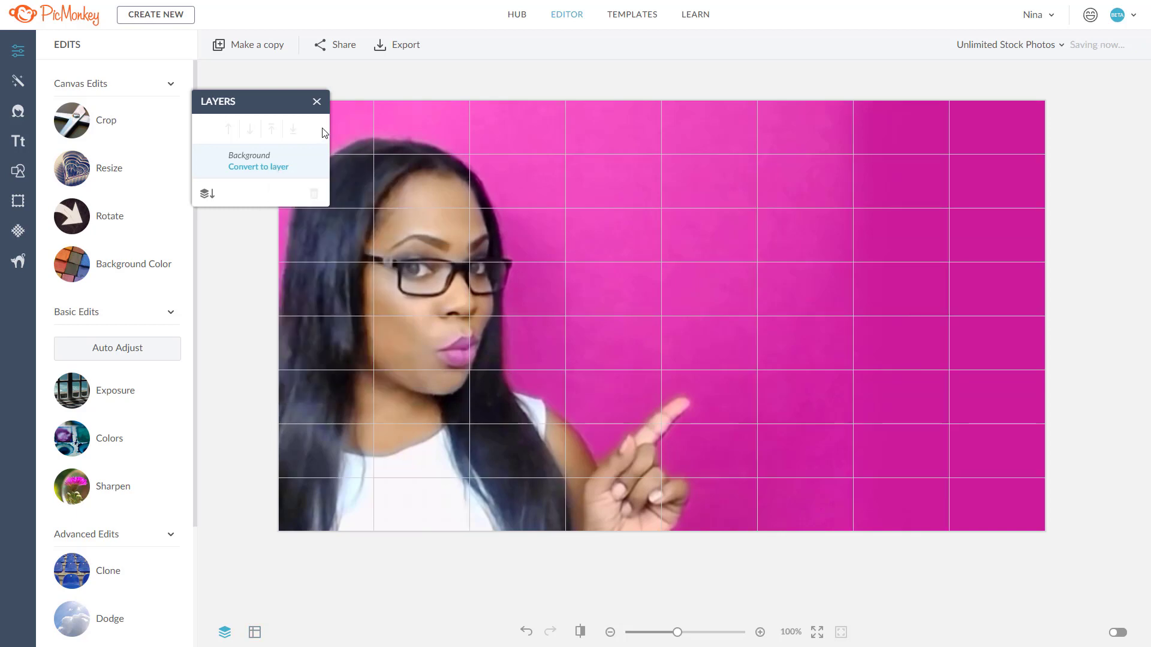
click(316, 102)
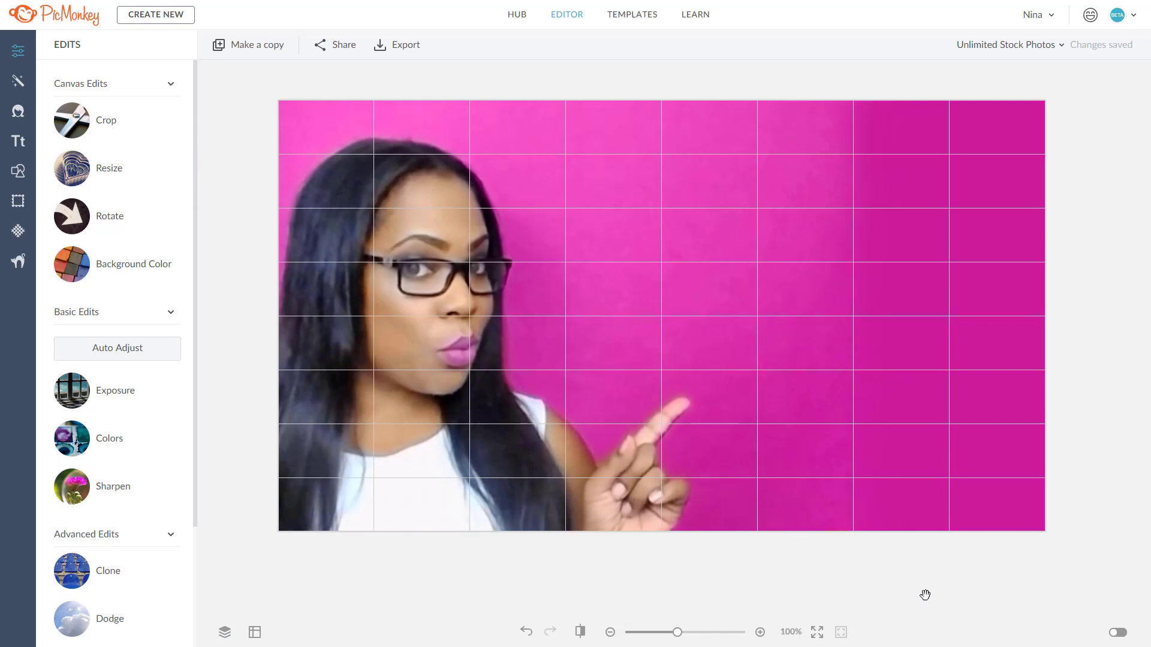
click(1116, 632)
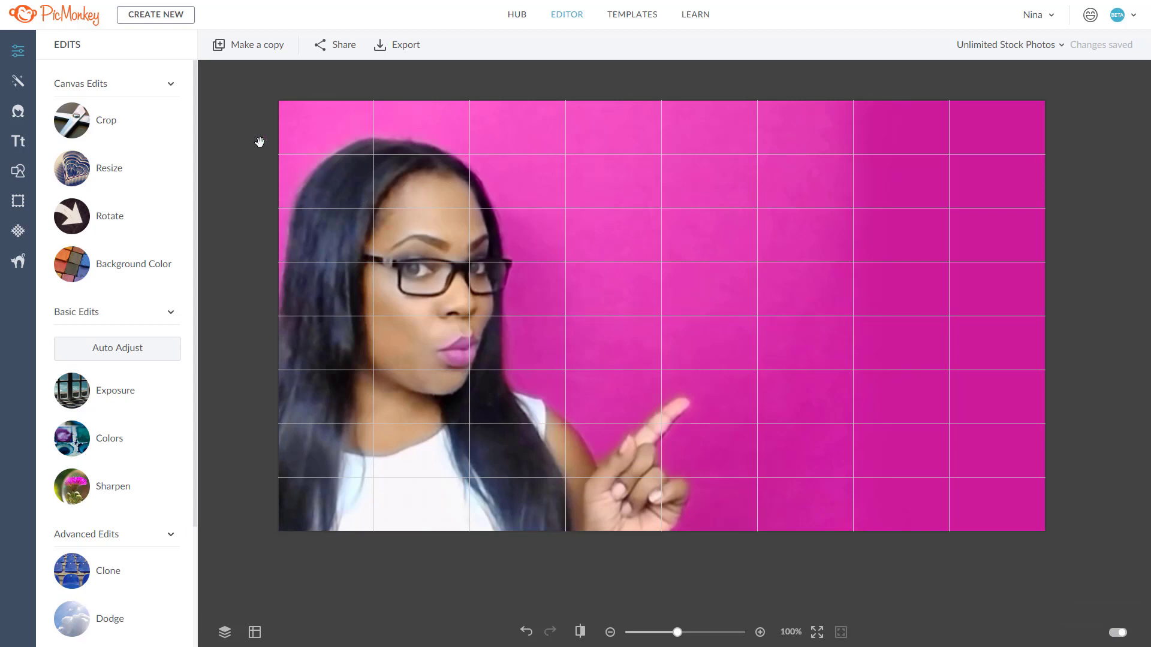
Add a text layer in the Antonio font and move it to the pink area above the pointing hand.
click(17, 145)
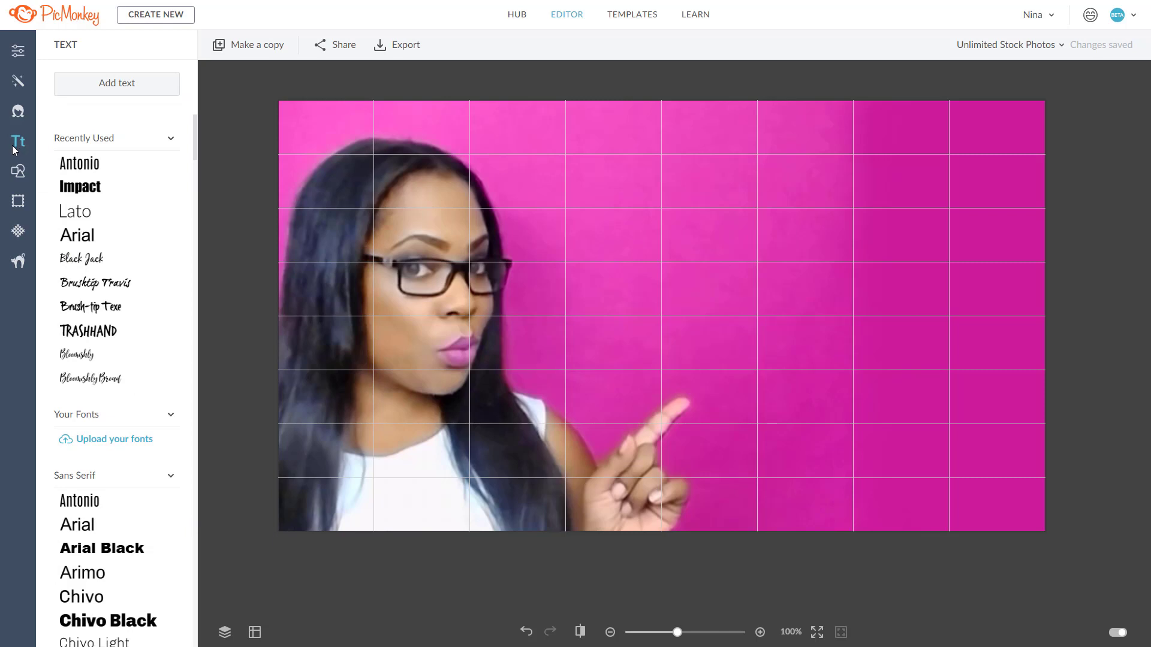
click(87, 170)
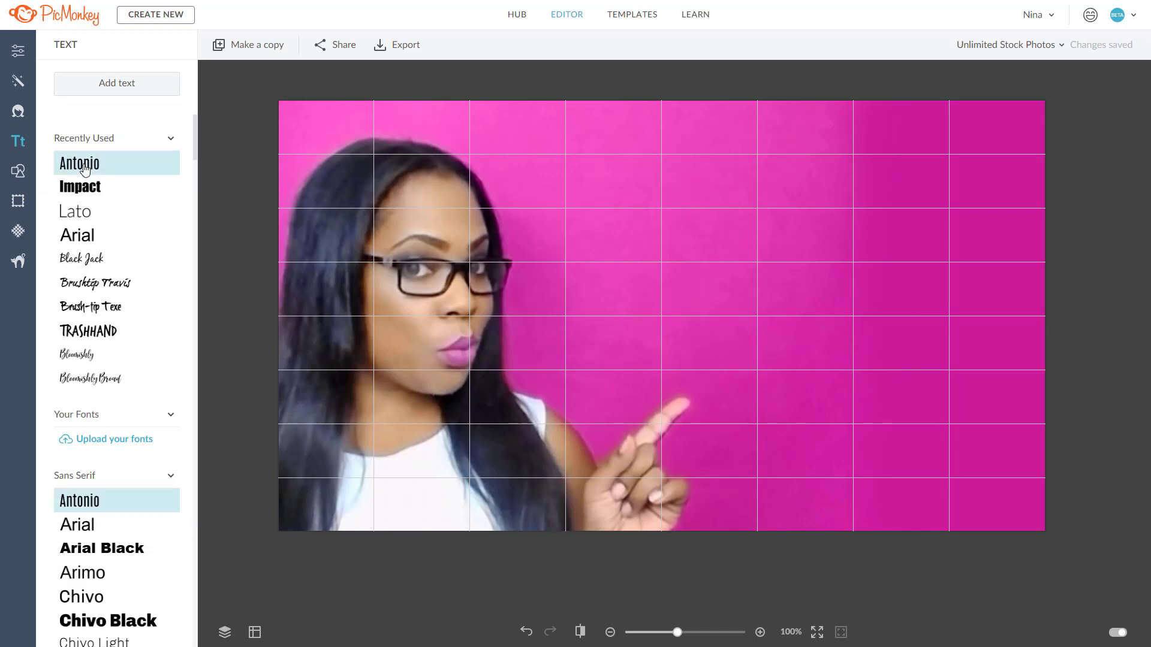
click(95, 93)
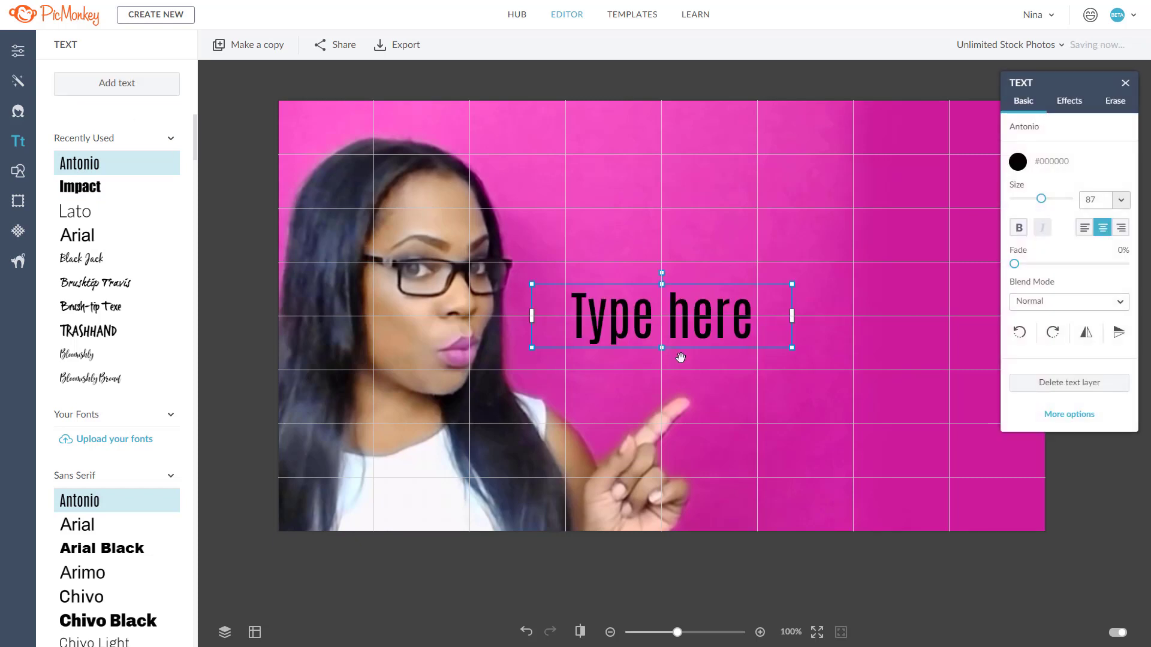
drag(681, 322, 745, 203)
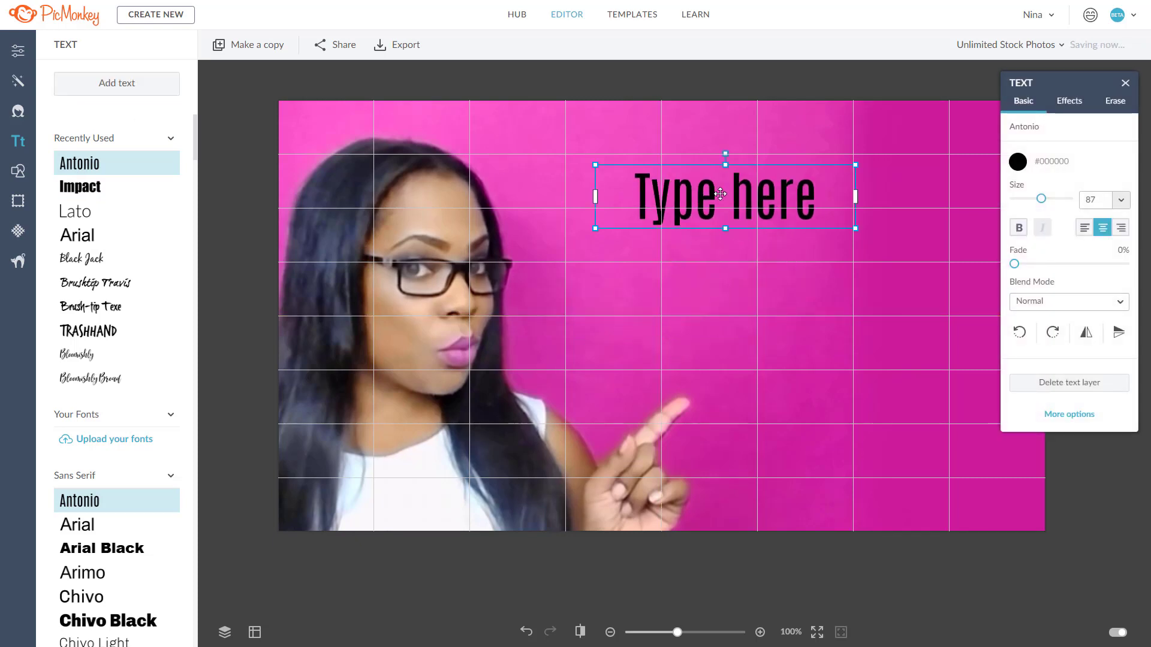
Change the text layer's font to Impact and replace its placeholder with "Unlimited".
click(98, 189)
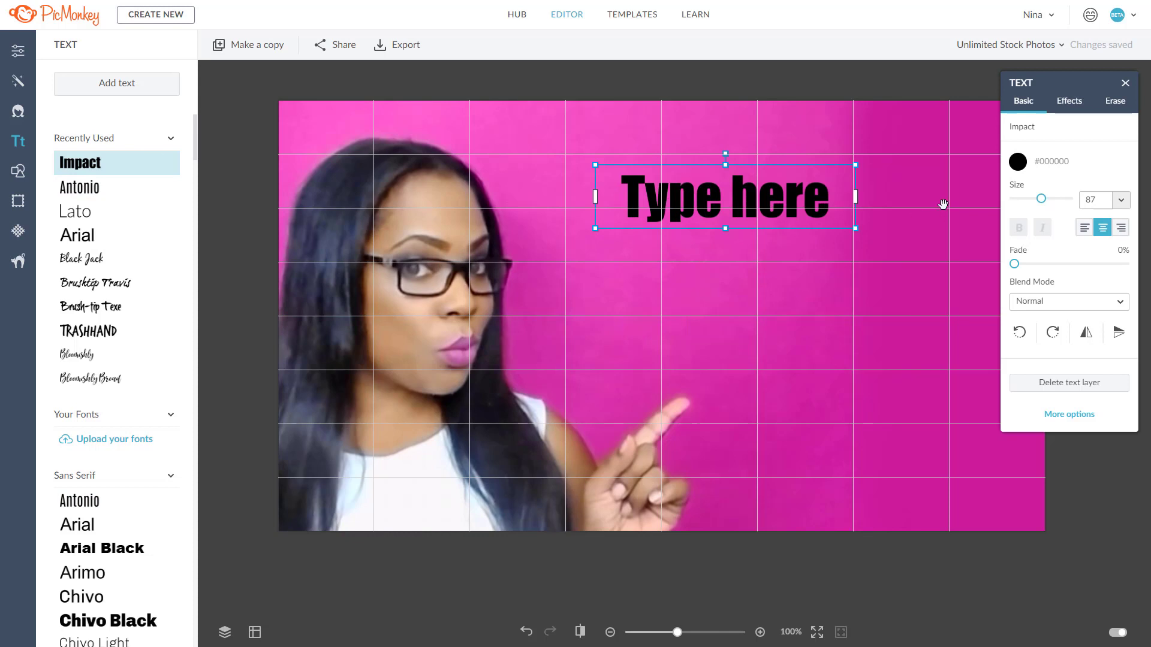
double_click(774, 208)
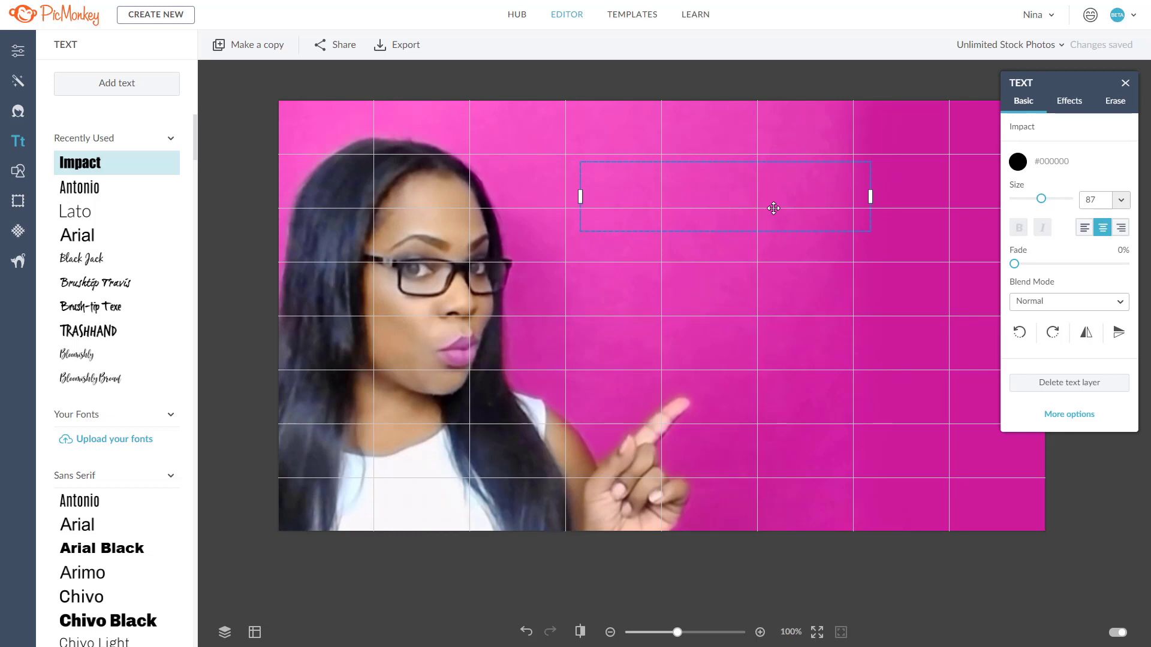
text(Unlimited)
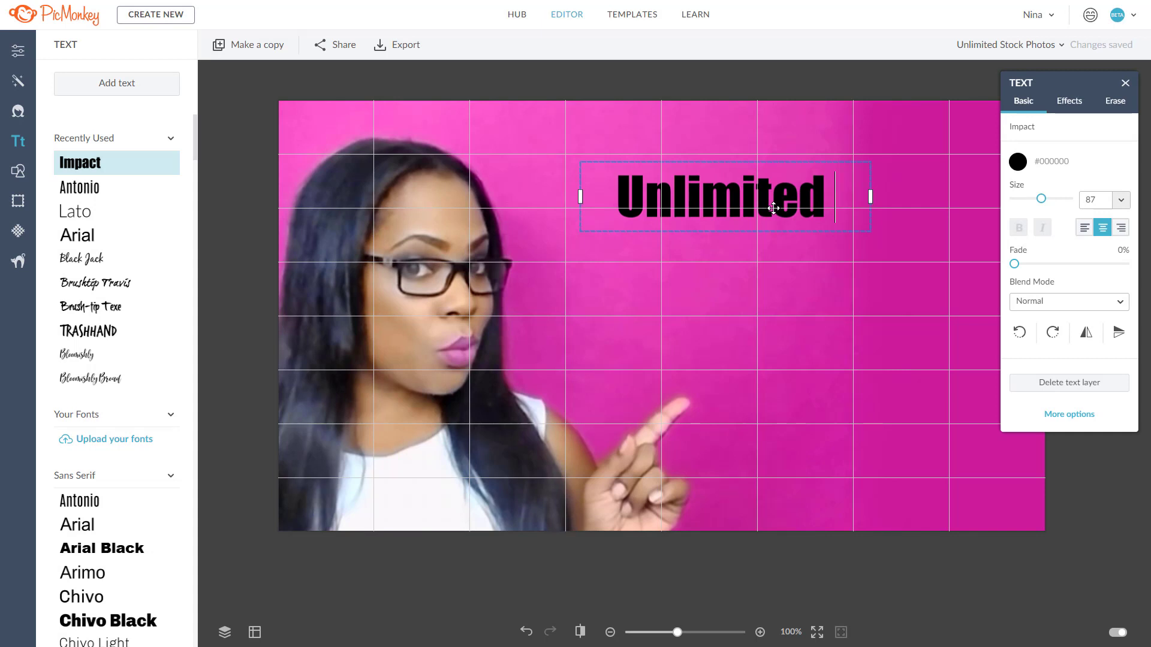
key(BackSpace)
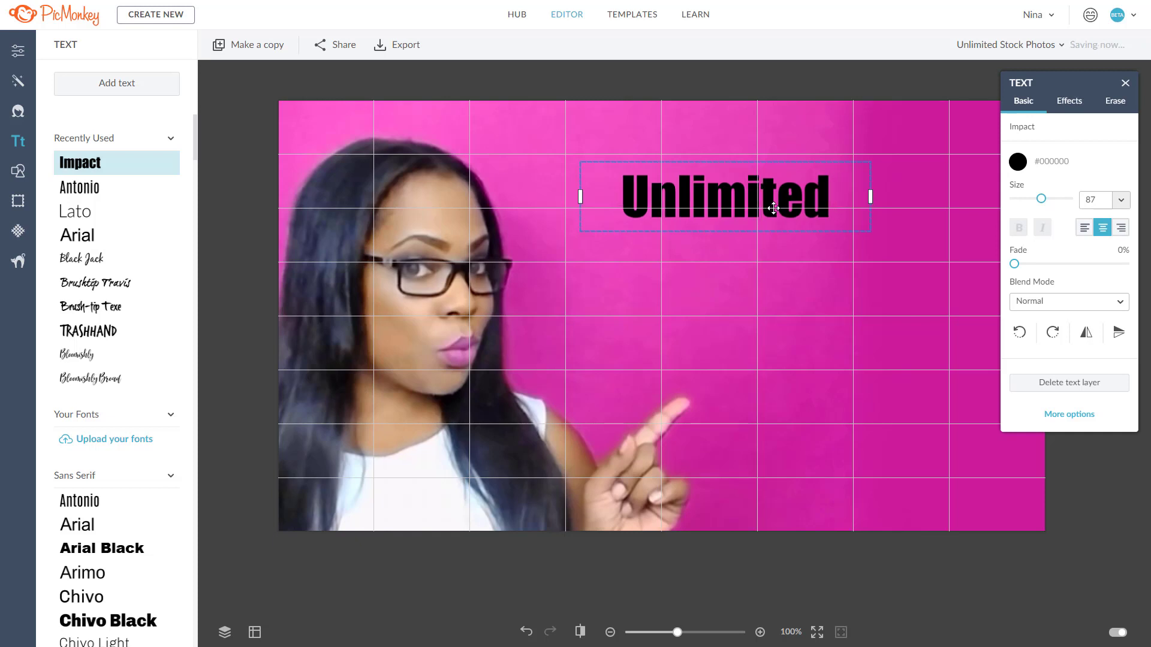
Move the "Unlimited" text to the upper part of the pink area and place a duplicate directly below it.
key(Escape)
drag(711, 174, 764, 148)
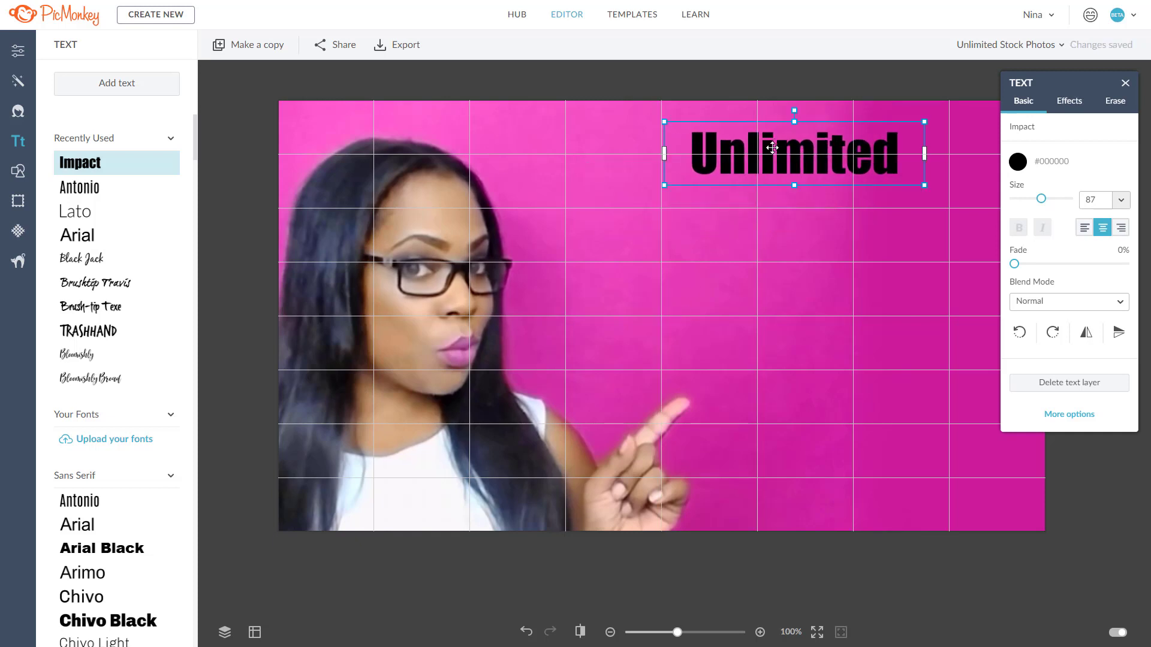
right_click(771, 151)
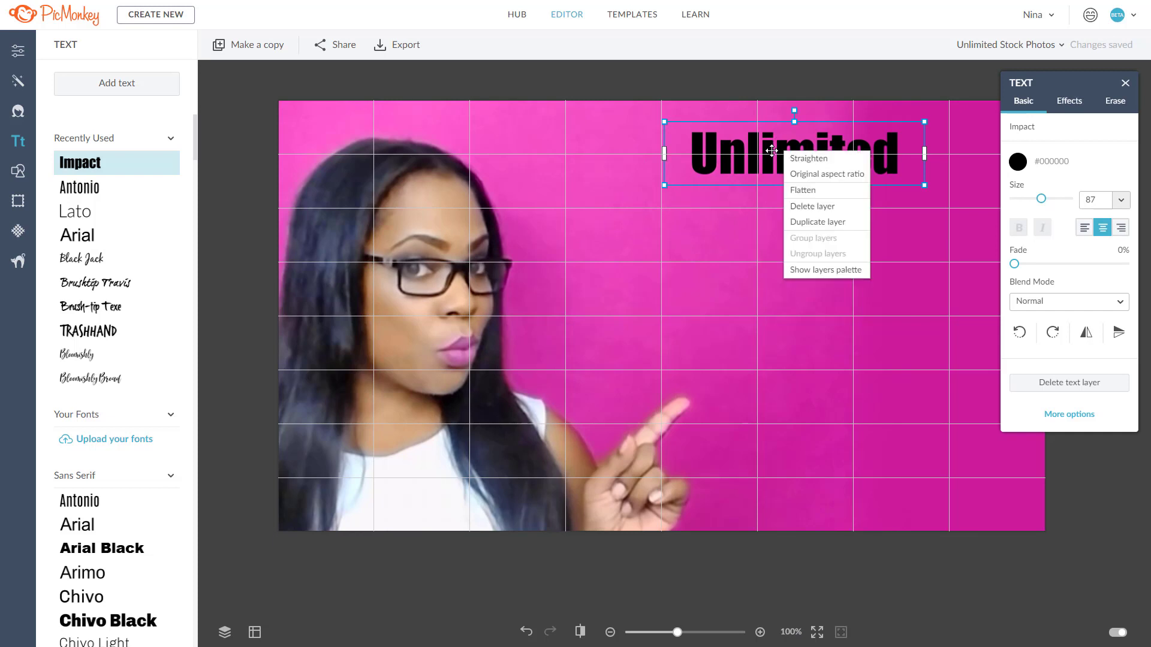
click(798, 218)
drag(812, 174, 805, 226)
Replace the wording of the duplicated text layer with "Stock".
double_click(804, 226)
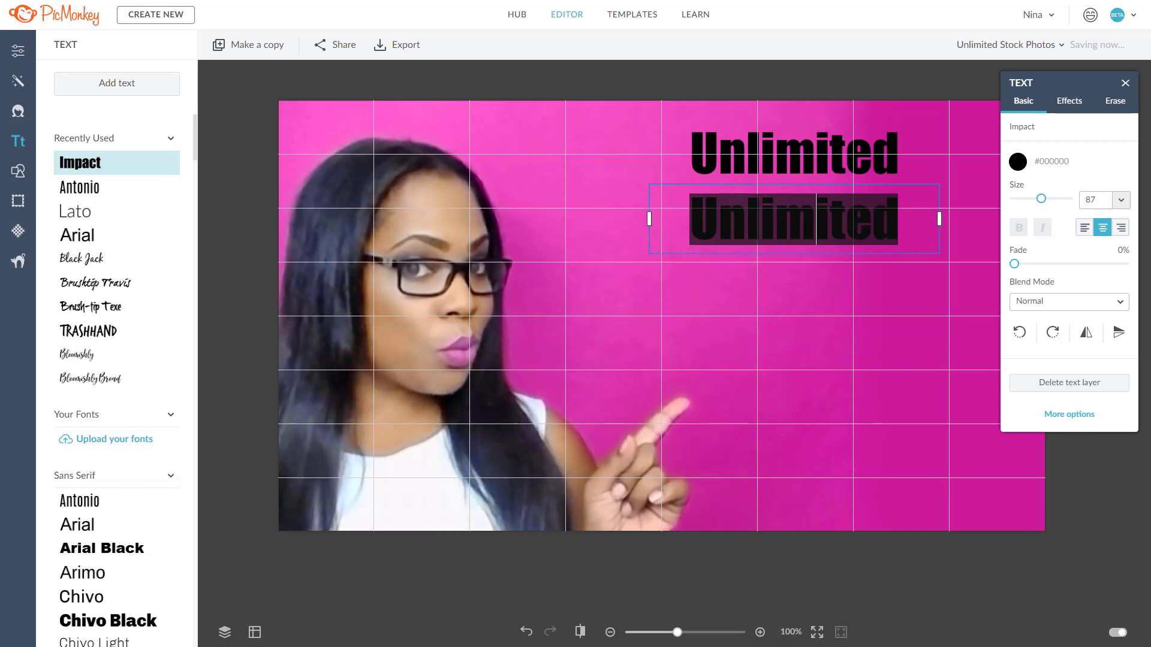
text(To)
key(BackSpace)
key(BackSpace)
text(Stock)
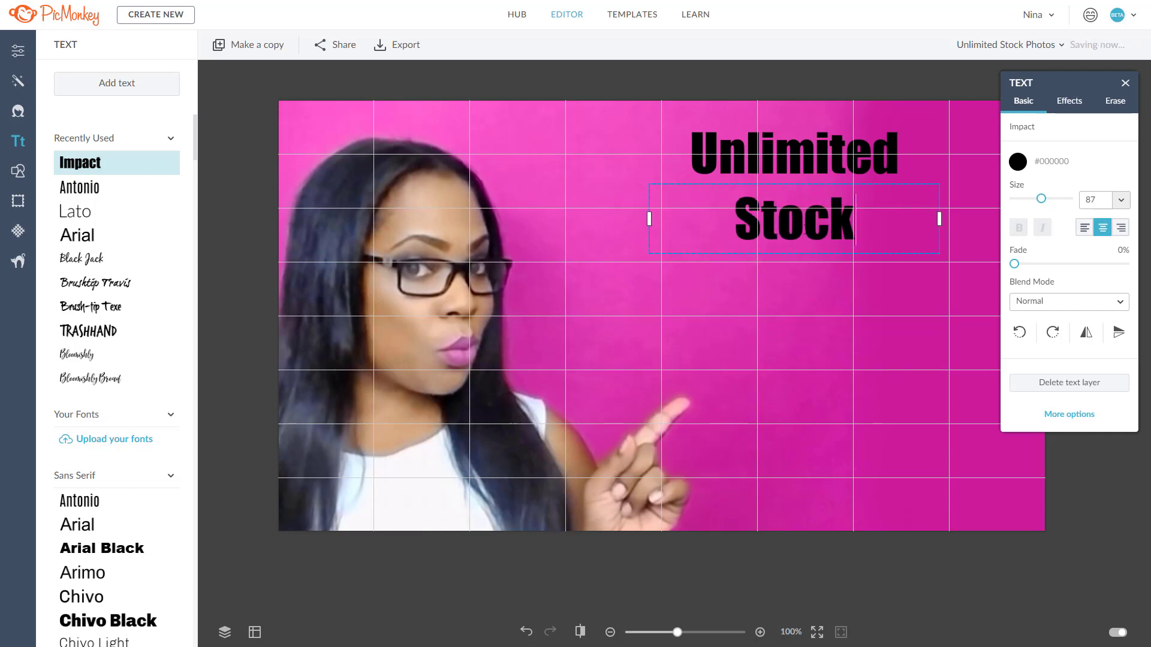
Duplicate the "Stock" text, place the copy directly below it and change its wording to "Images".
right_click(793, 223)
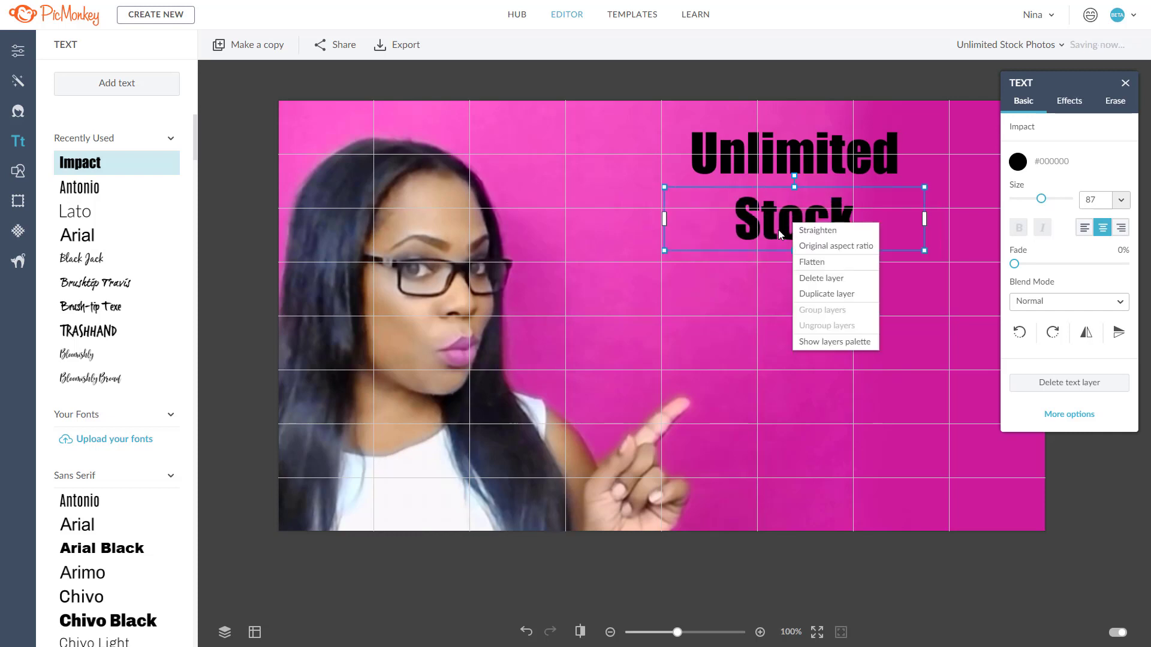
click(802, 294)
drag(776, 233, 769, 282)
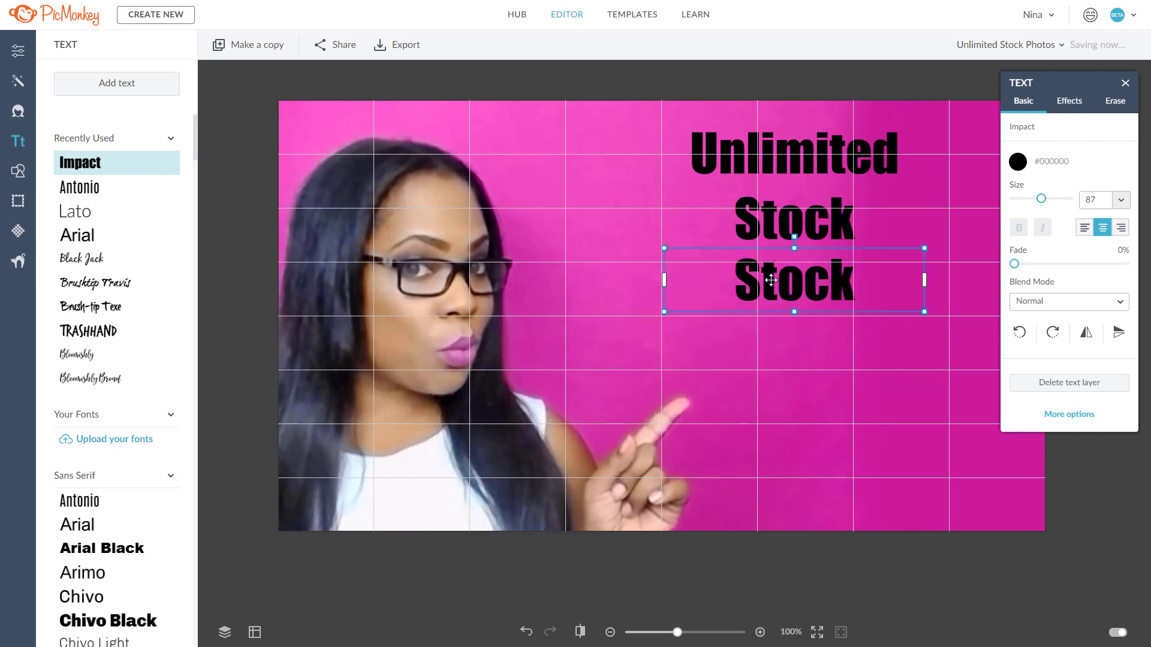
text(Images)
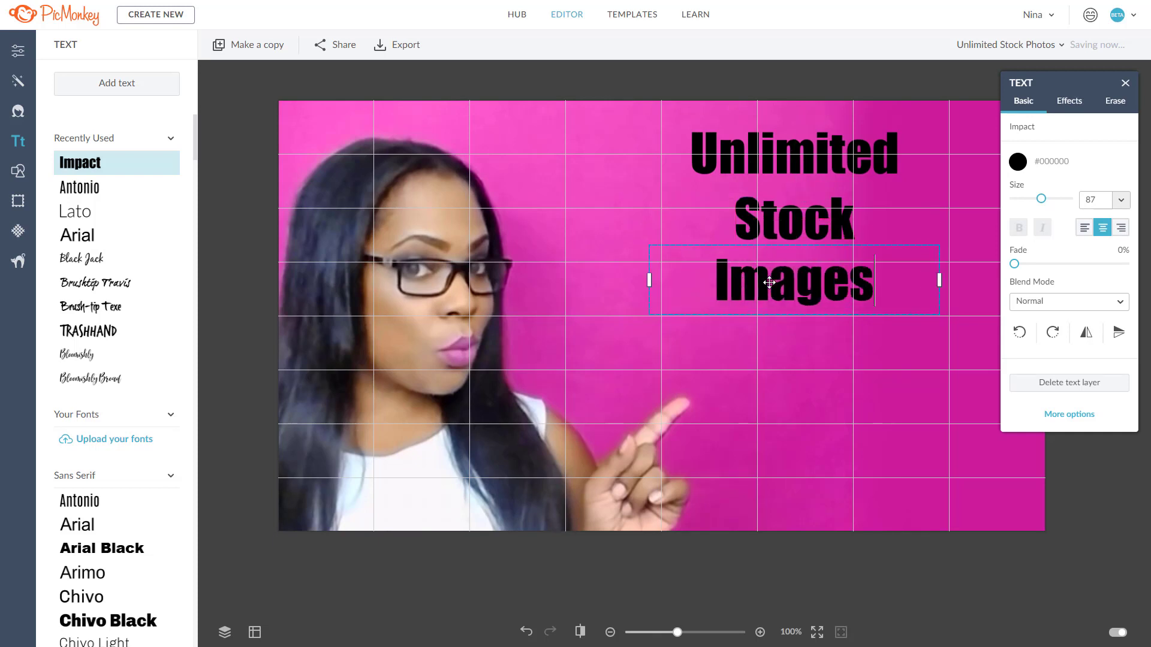
click(791, 334)
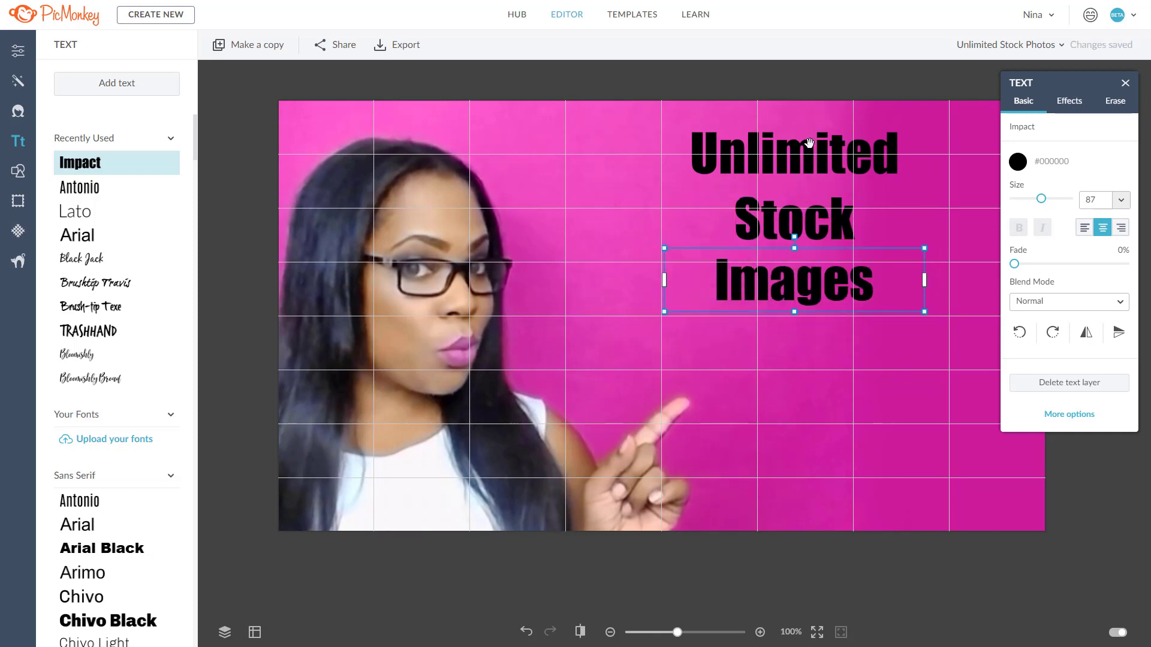
Widen the "Unlimited" text box on both sides to span the pink area, keeping its text centred over the other lines.
click(763, 161)
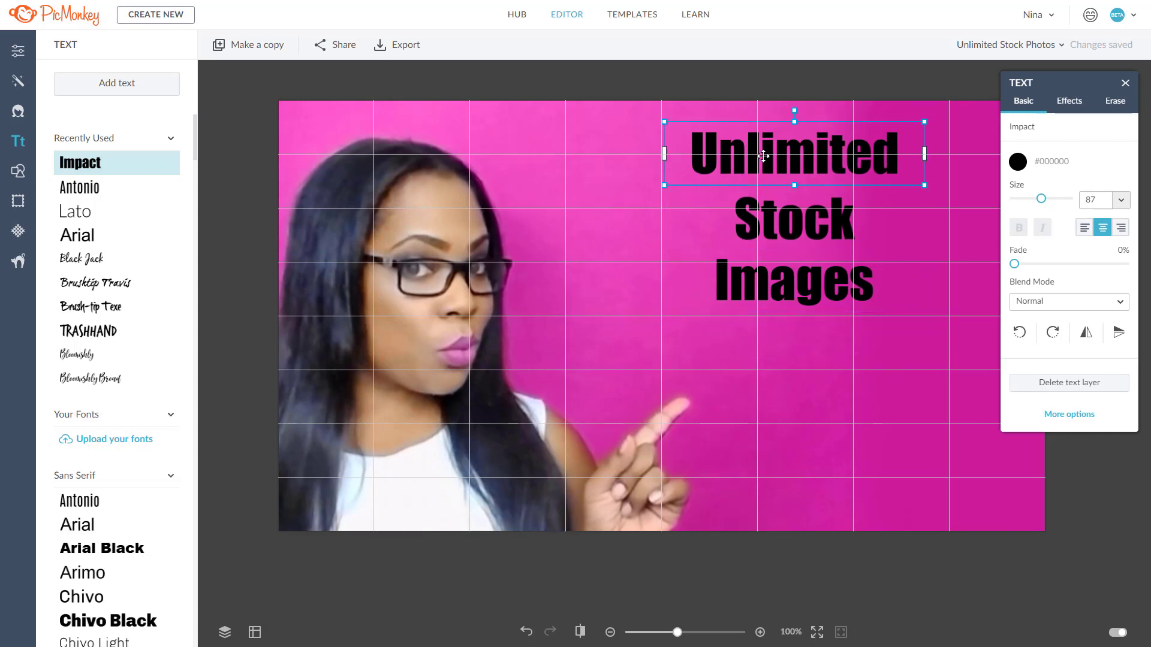
drag(664, 154, 563, 162)
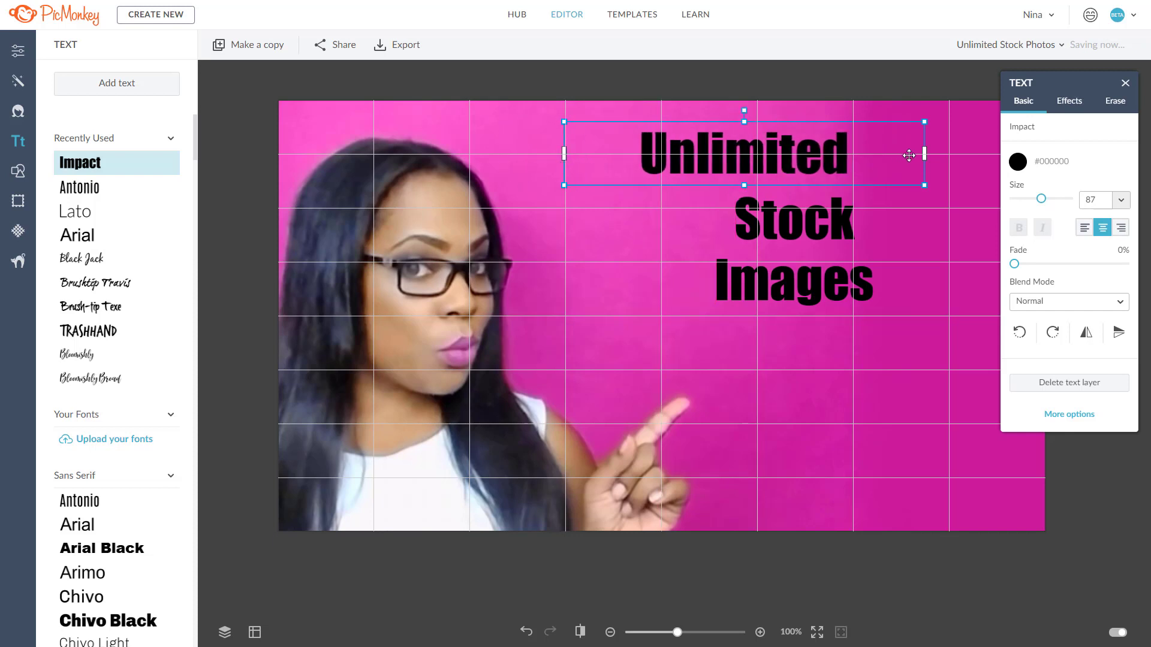
drag(1076, 84, 1071, 262)
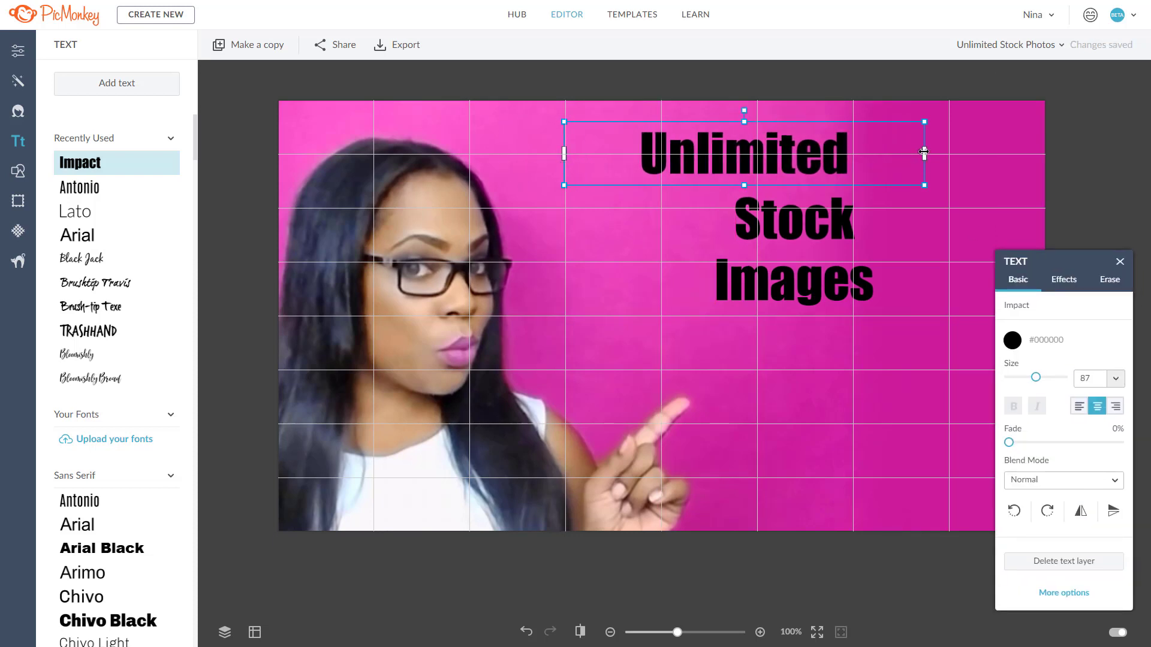
drag(924, 153, 1015, 154)
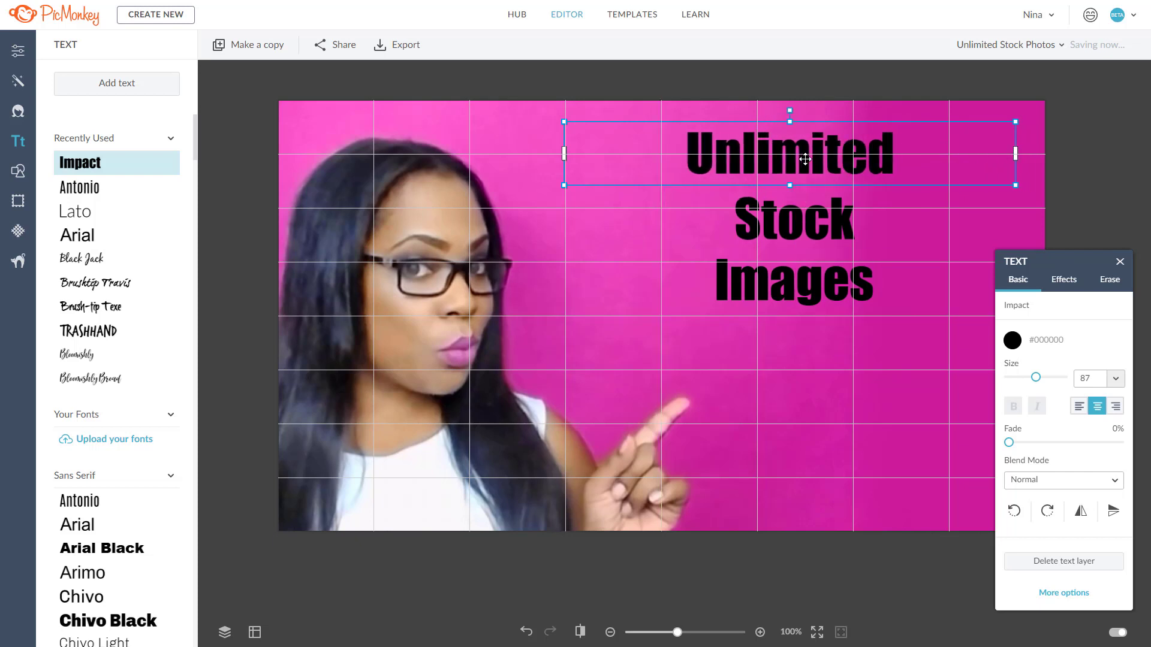
mouse_move(1016, 156)
mouse_down()
mouse_move(1005, 159)
mouse_move(1021, 160)
mouse_up()
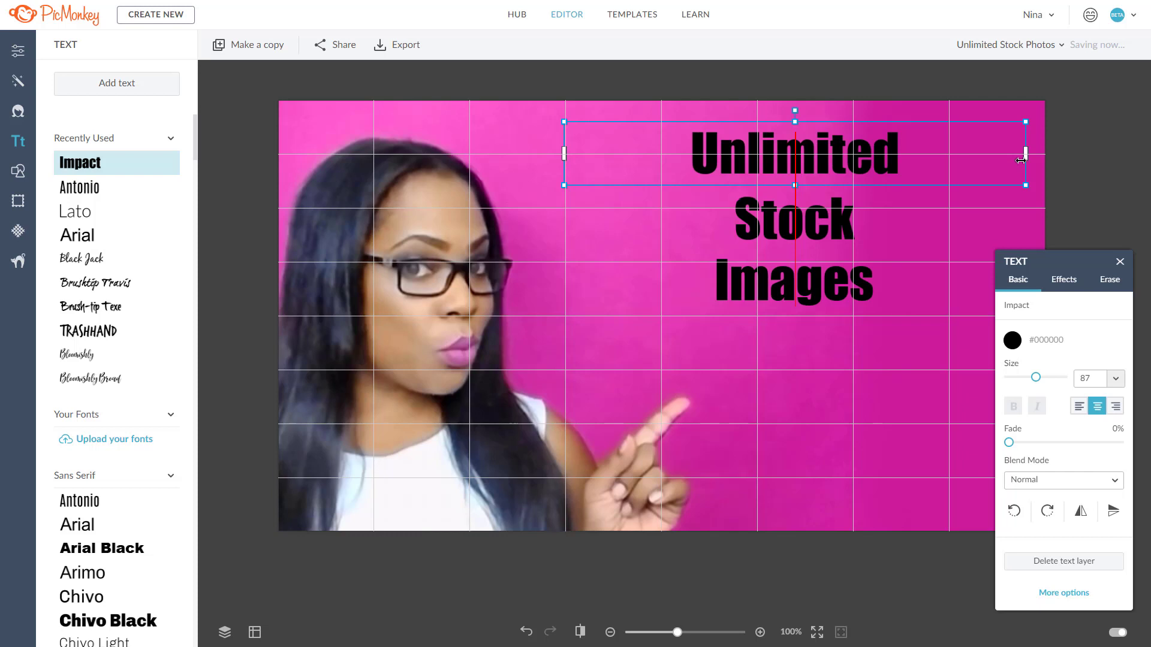
Widen the "Stock" and "Images" text boxes to match the "Unlimited" box and align them beneath it.
click(791, 231)
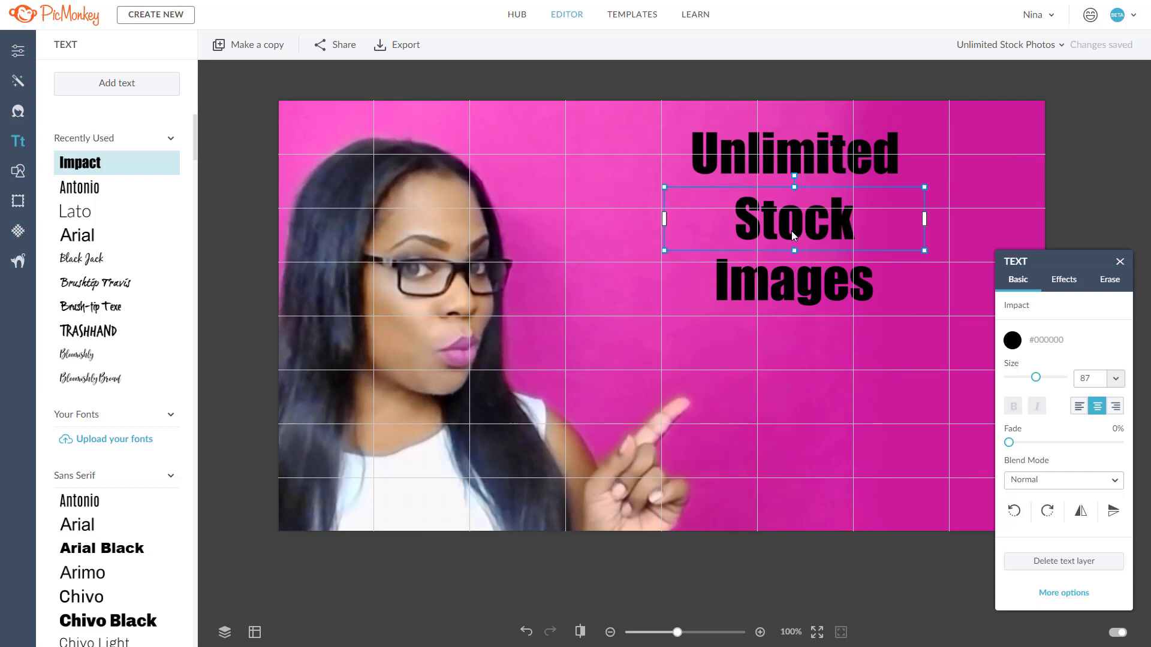
drag(663, 219, 572, 220)
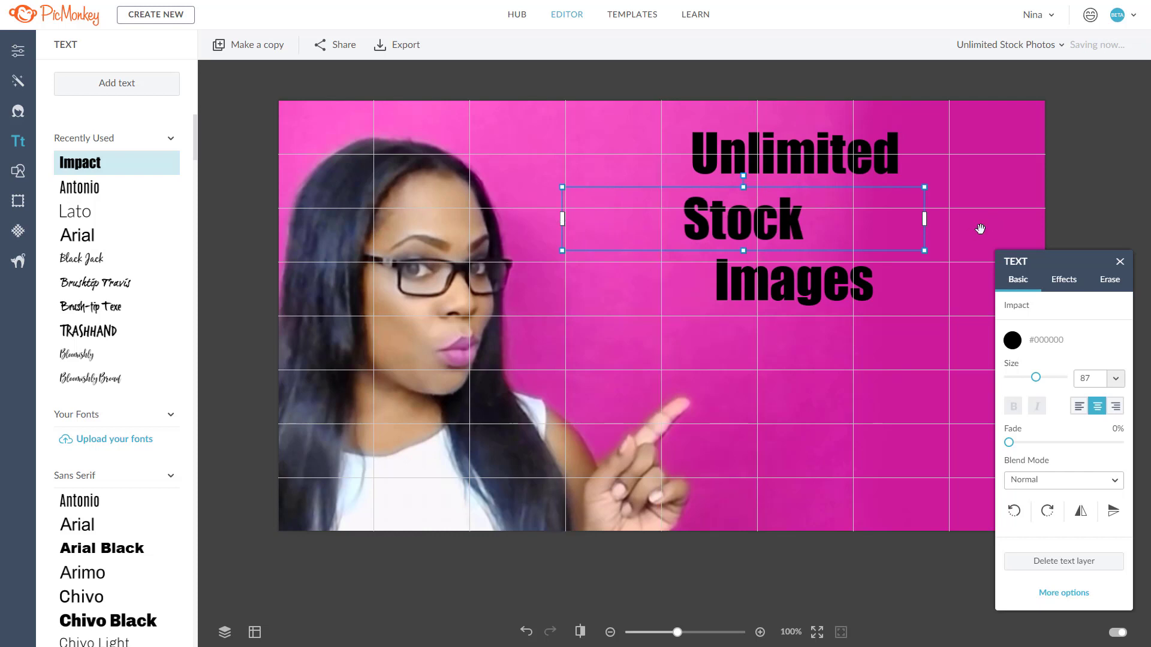
drag(924, 219, 1021, 221)
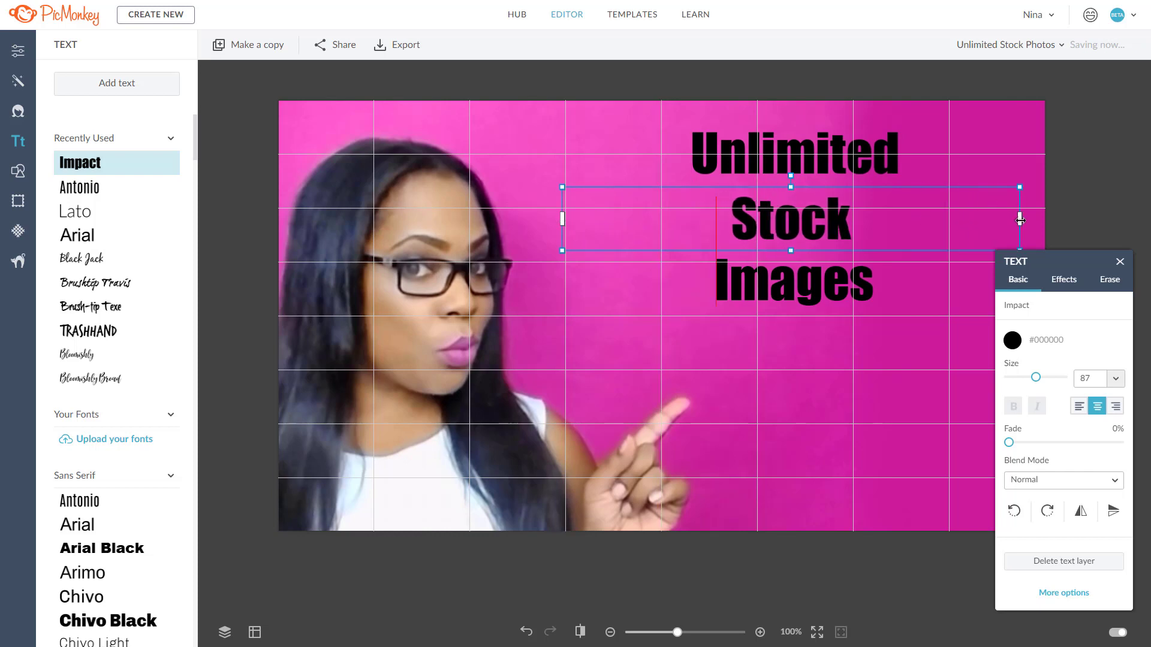
drag(802, 227, 809, 225)
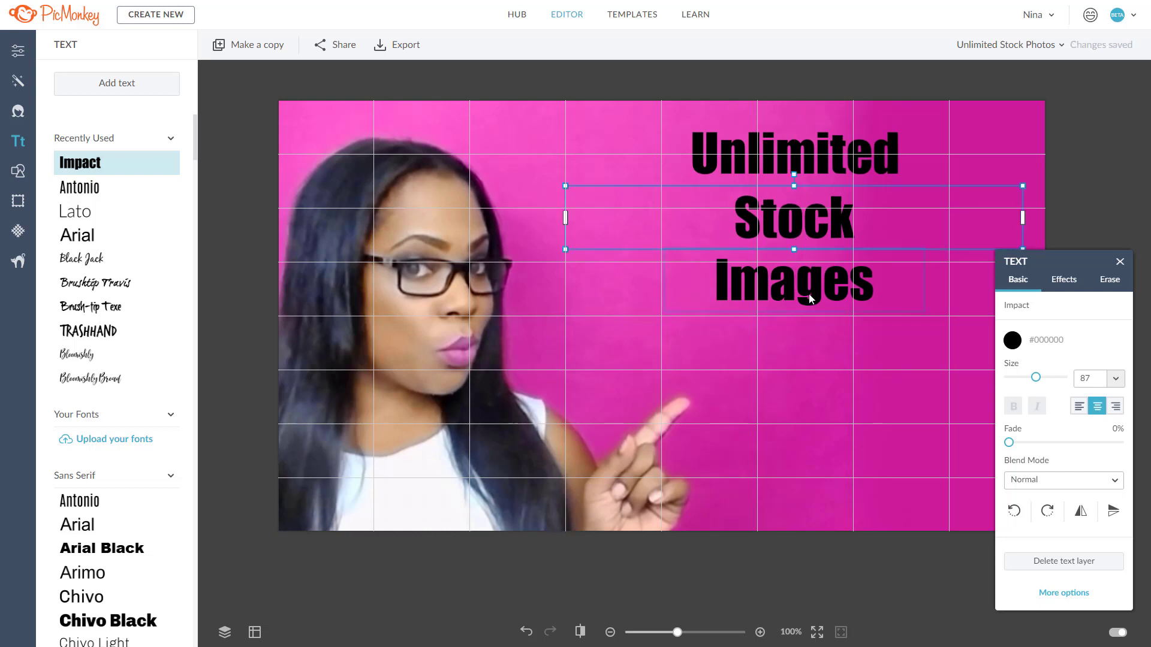
drag(808, 290, 708, 291)
drag(820, 288, 1022, 295)
Move the text palette onto the photo, clear of the title, and enlarge the "Stock" text to size 155.
click(845, 236)
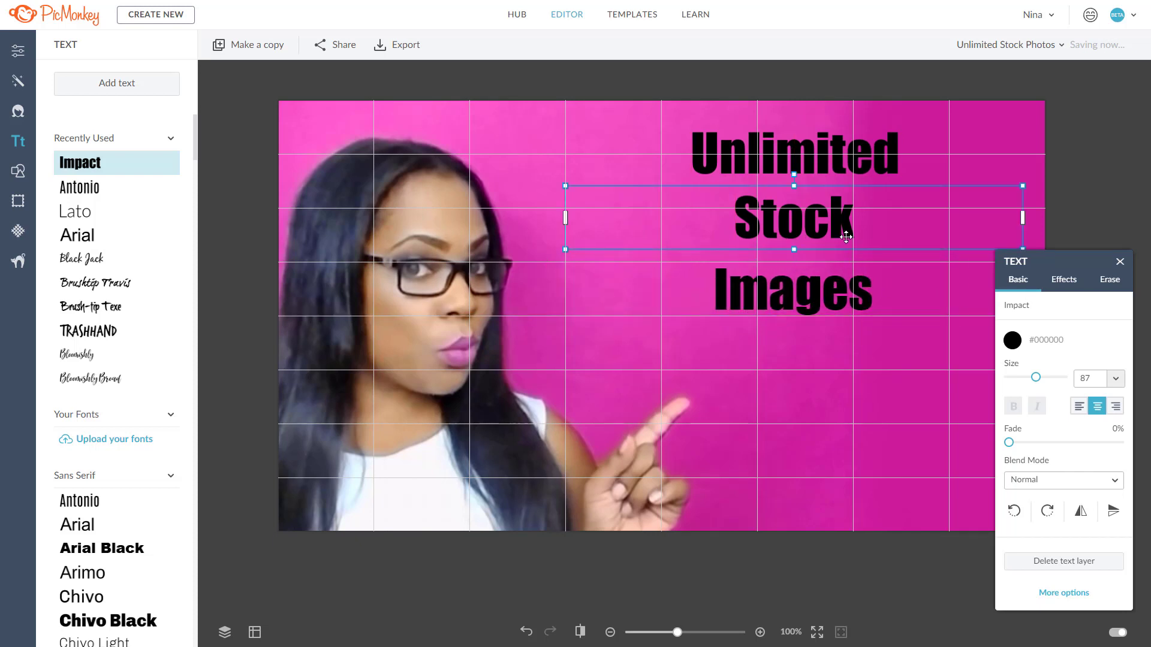
double_click(826, 229)
drag(1055, 254, 397, 169)
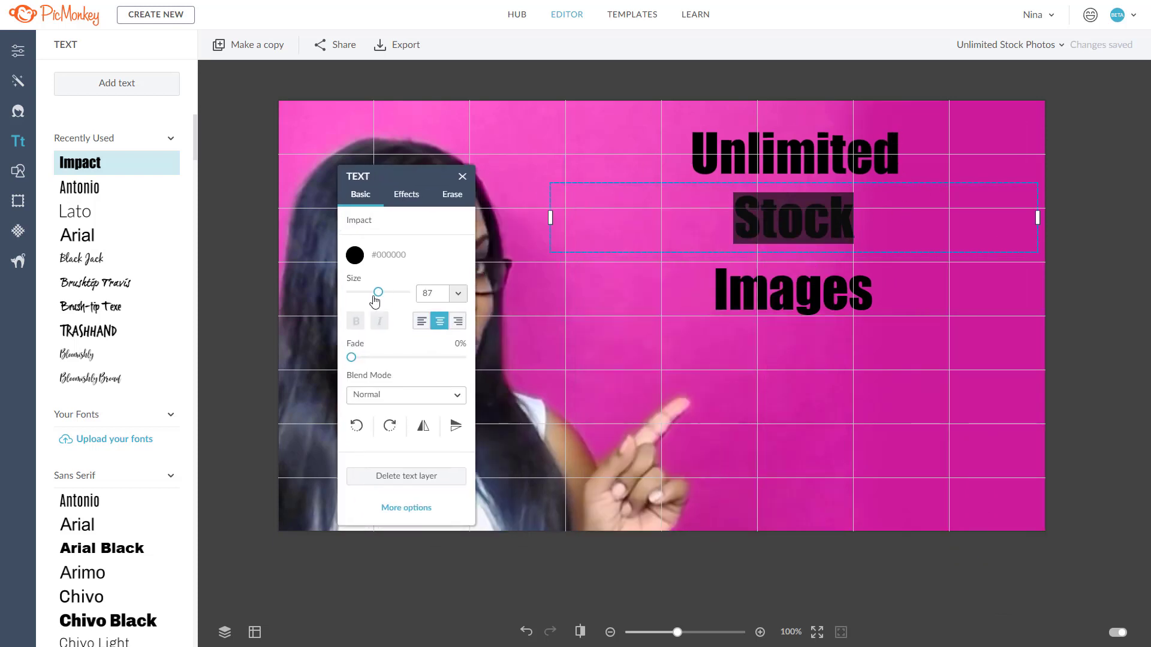
drag(378, 292, 392, 294)
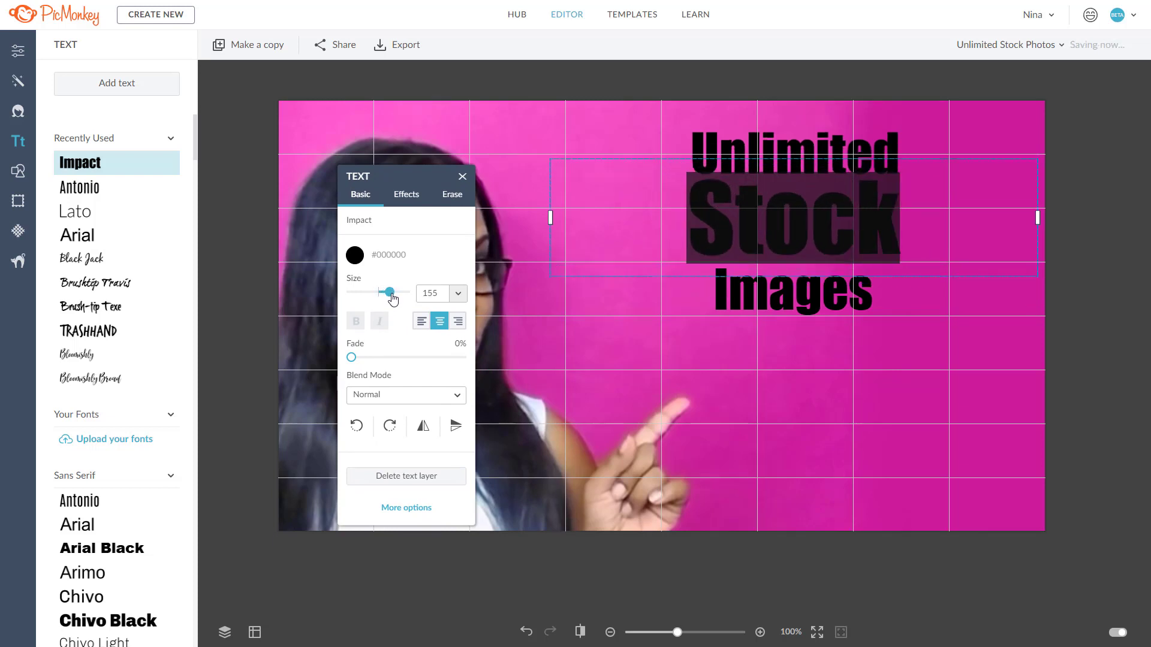
Enlarge the "Images" text to size 195 and move it down clear of "Stock".
click(760, 297)
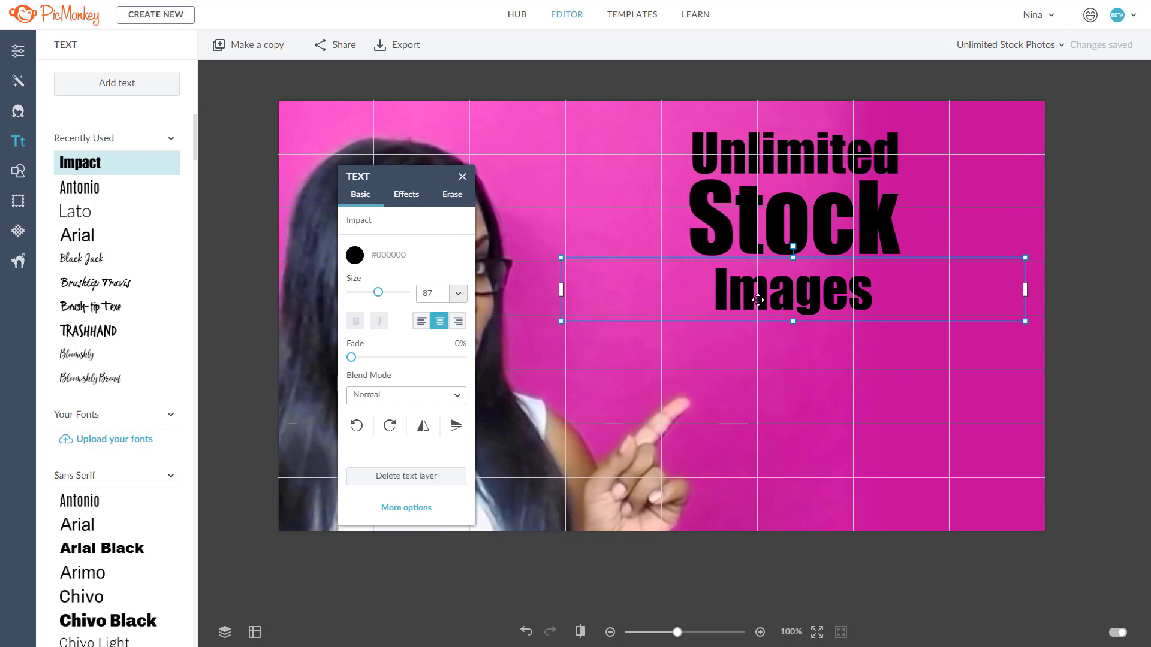
drag(379, 292, 388, 299)
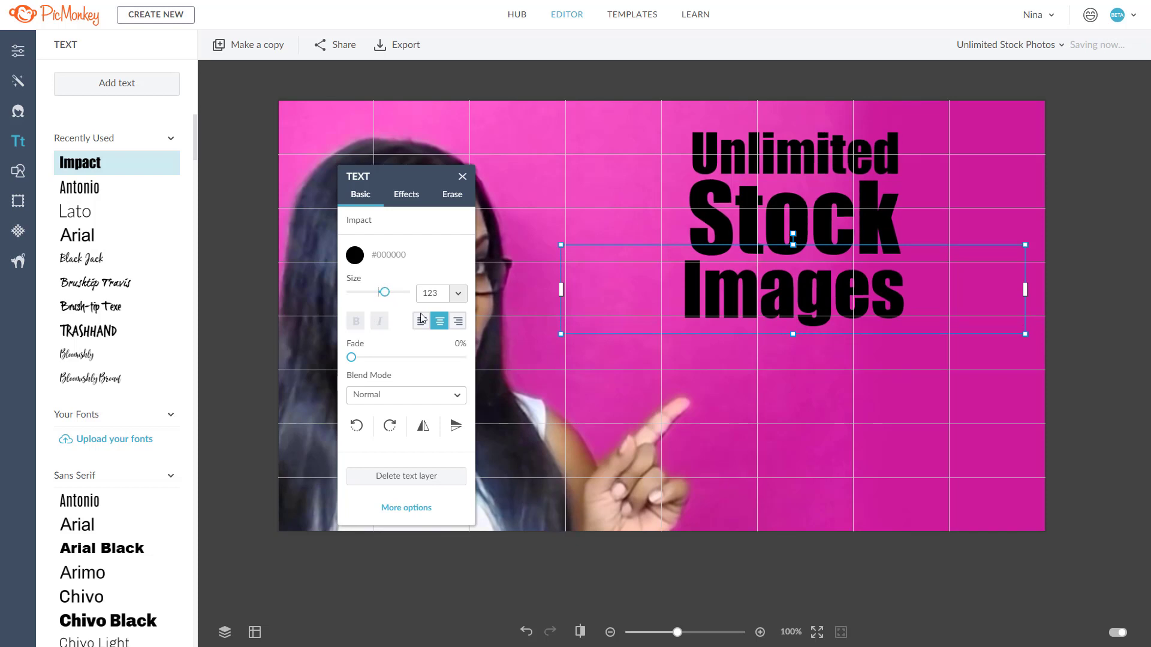
drag(730, 298, 749, 304)
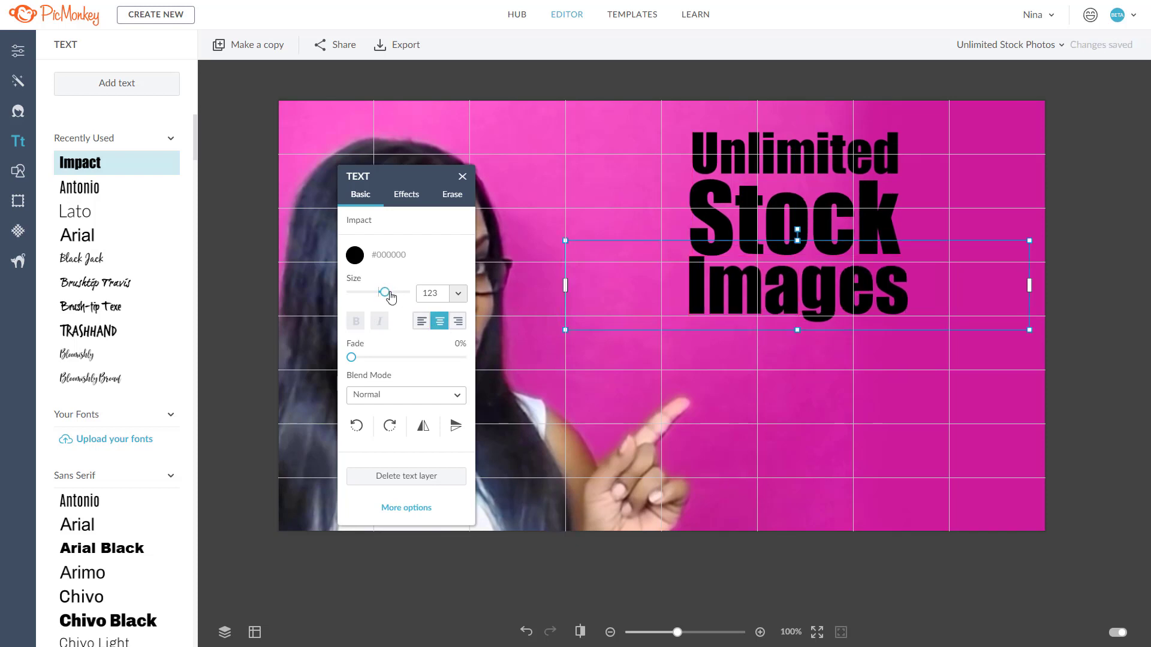
mouse_move(386, 293)
mouse_down()
mouse_move(403, 296)
mouse_move(394, 295)
mouse_up()
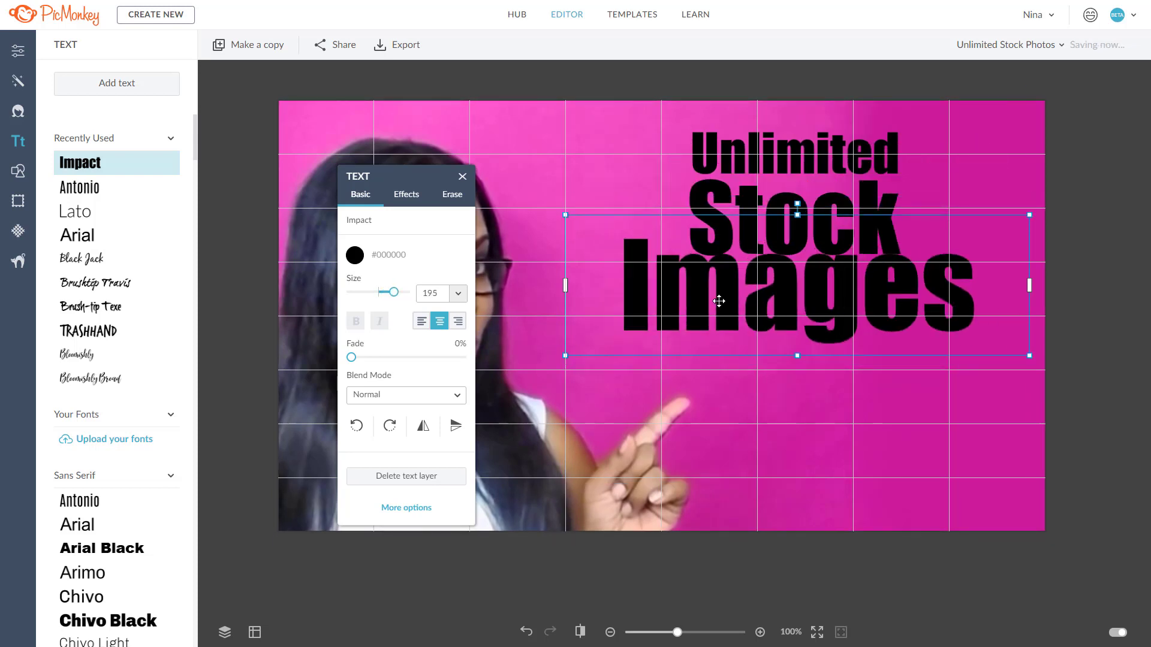
drag(720, 301, 719, 344)
Enlarge the "Stock" text to size 245 and shift the "Images" text down to make room for it.
click(741, 238)
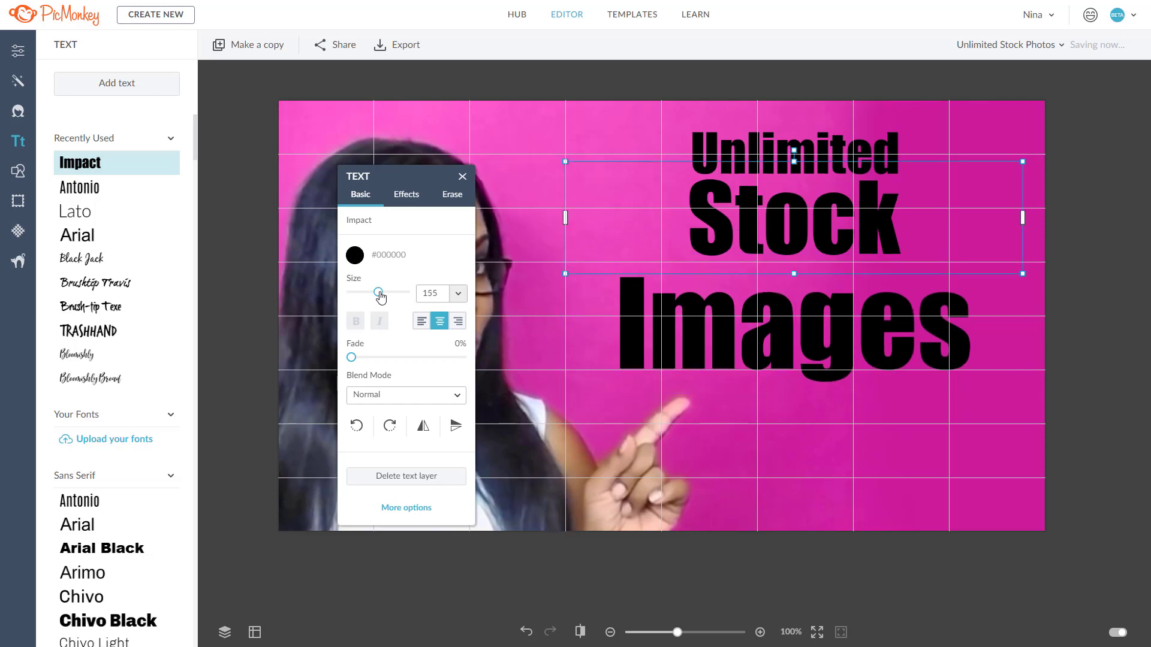
drag(382, 293, 390, 299)
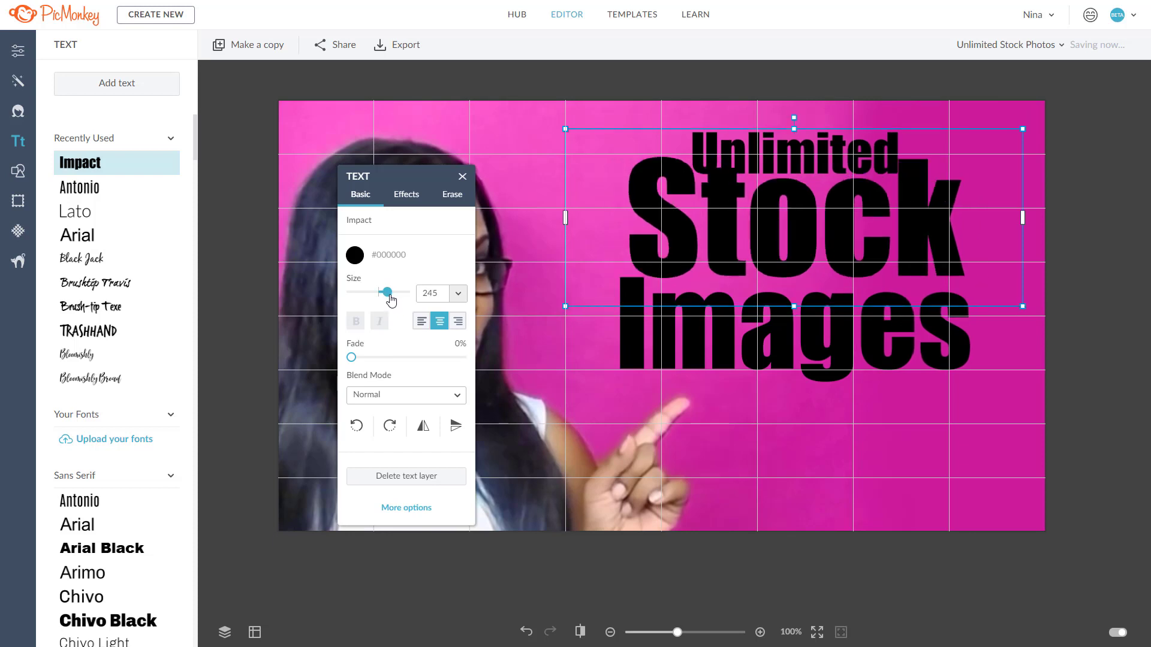
click(819, 332)
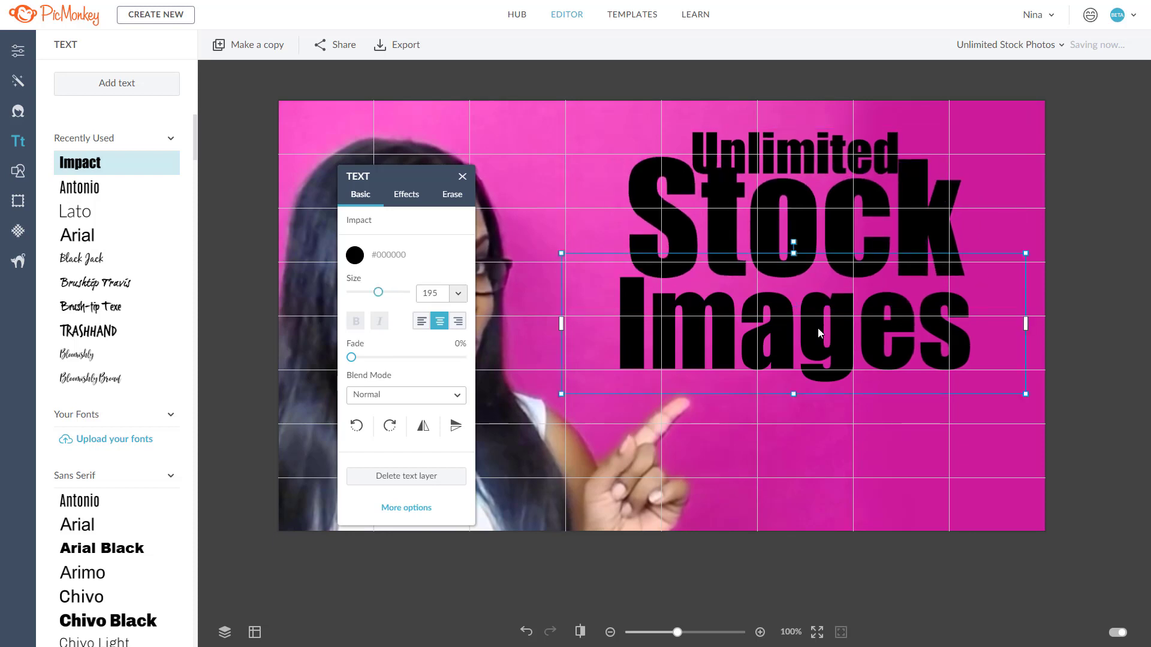
drag(815, 341, 817, 354)
Move the "Stock" text down close to "Images" and set its size to 250.
click(793, 259)
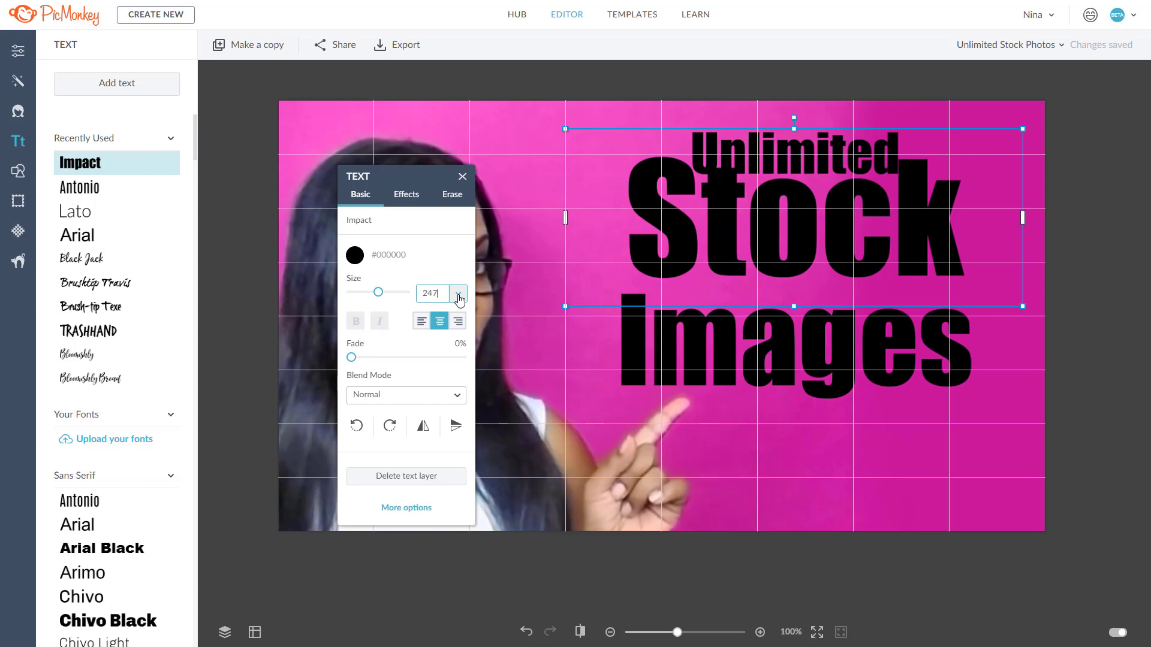
click(758, 248)
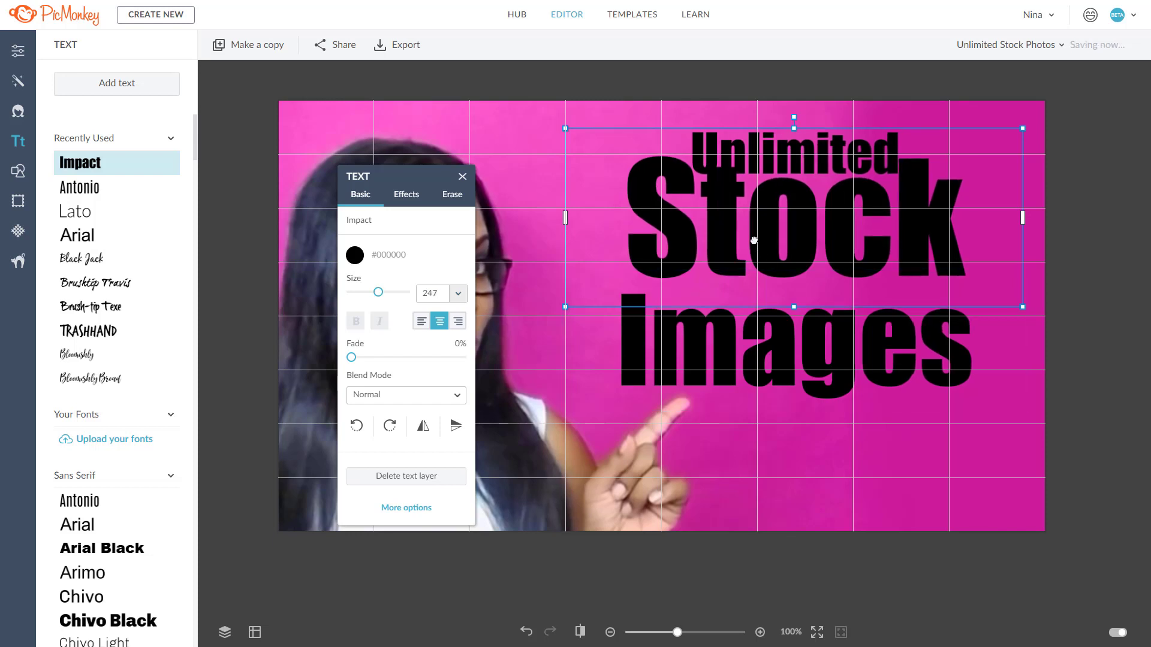
drag(754, 240, 751, 247)
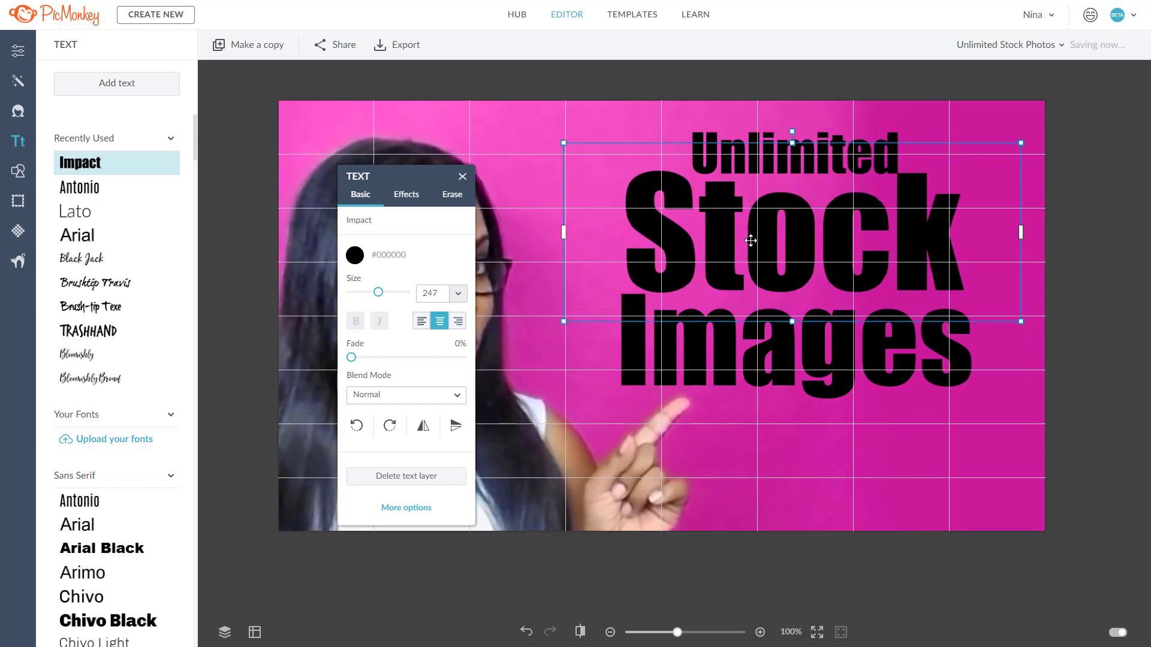
double_click(428, 293)
text(25)
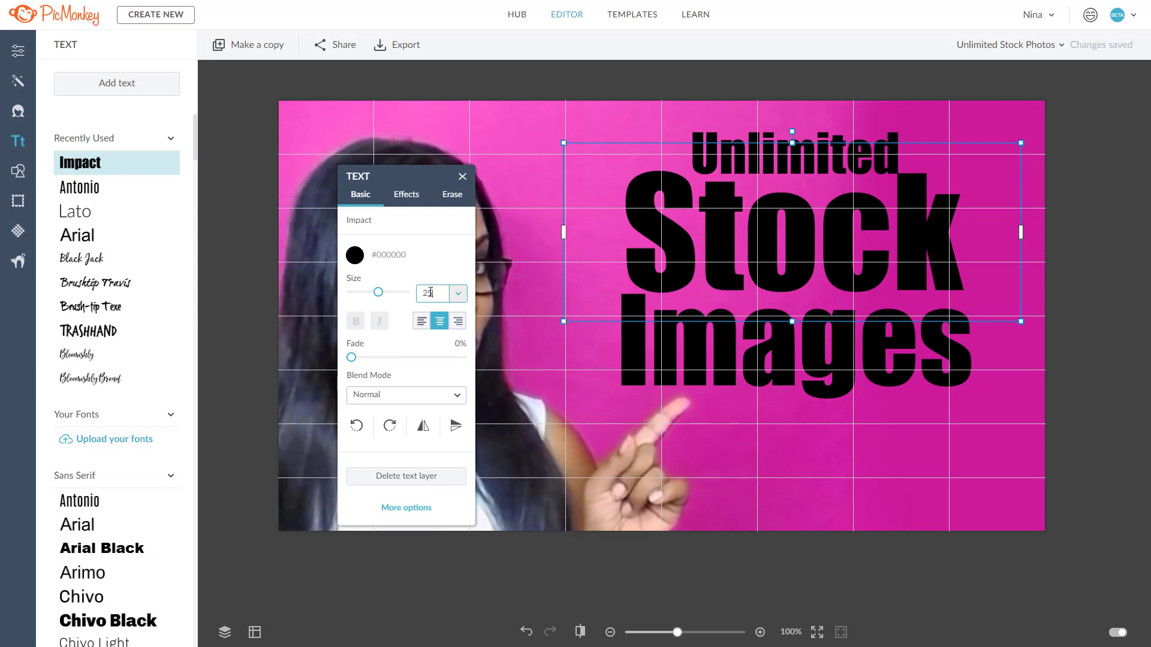
text(0)
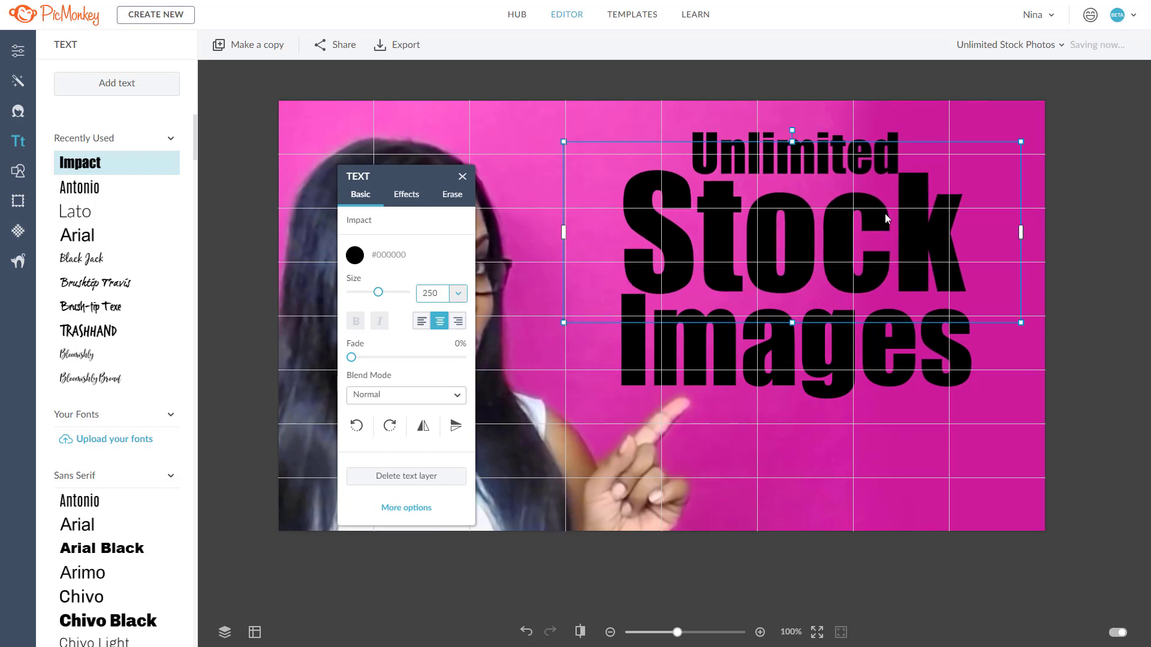
Change the font of the "Unlimited" text to Antonio.
click(783, 142)
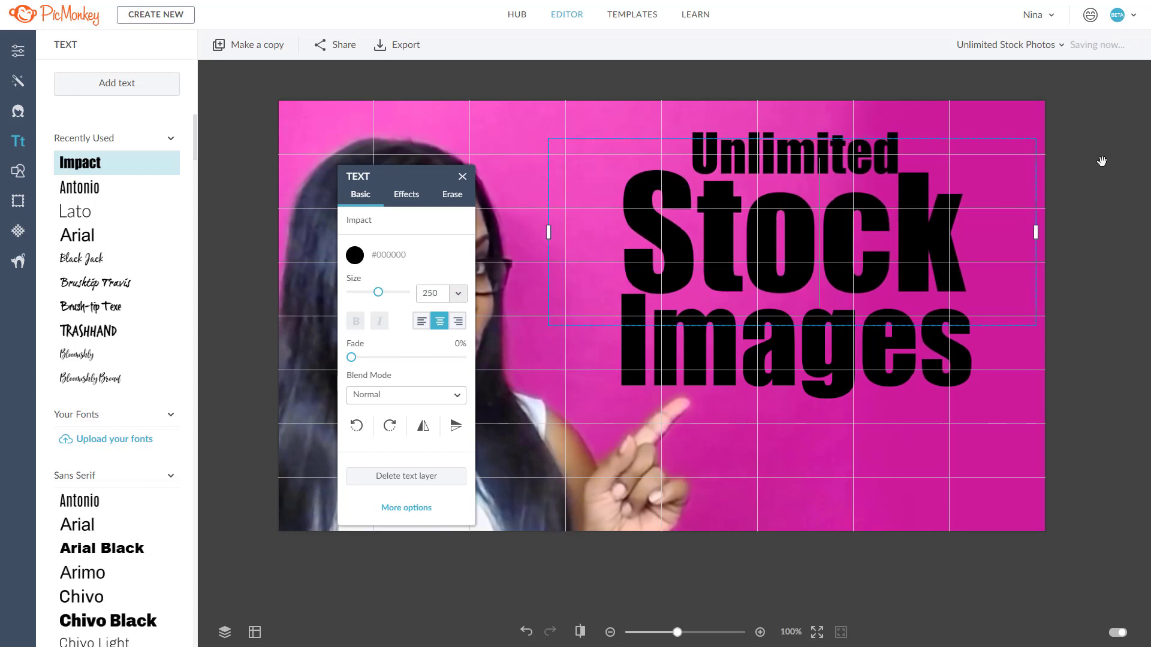
click(749, 132)
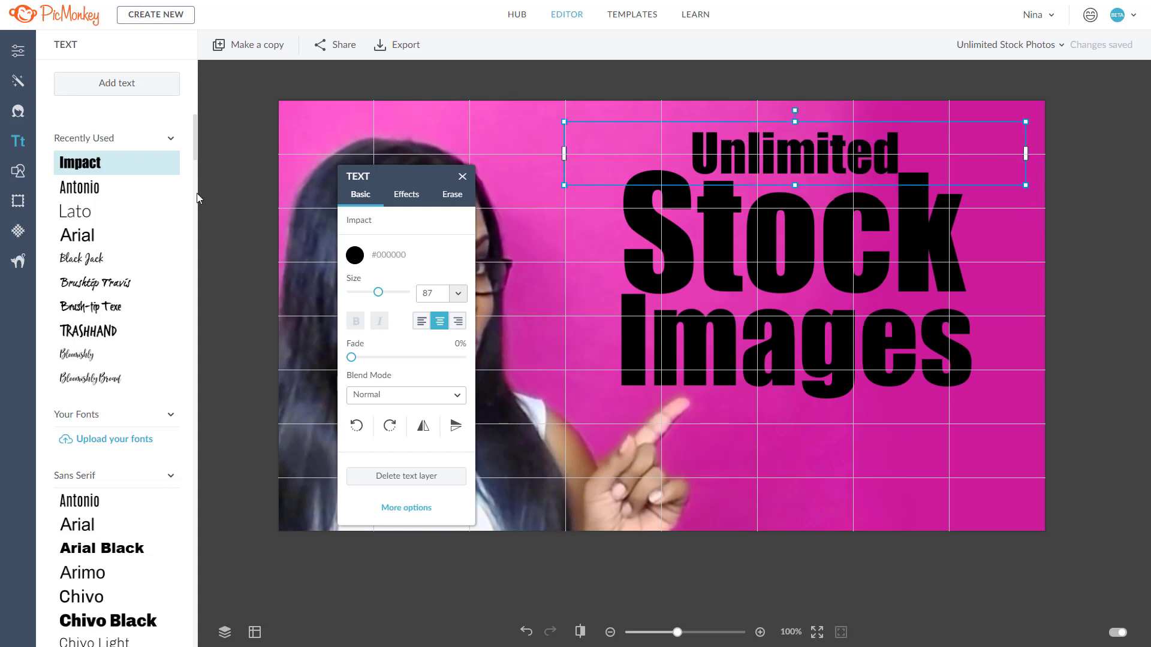
click(144, 189)
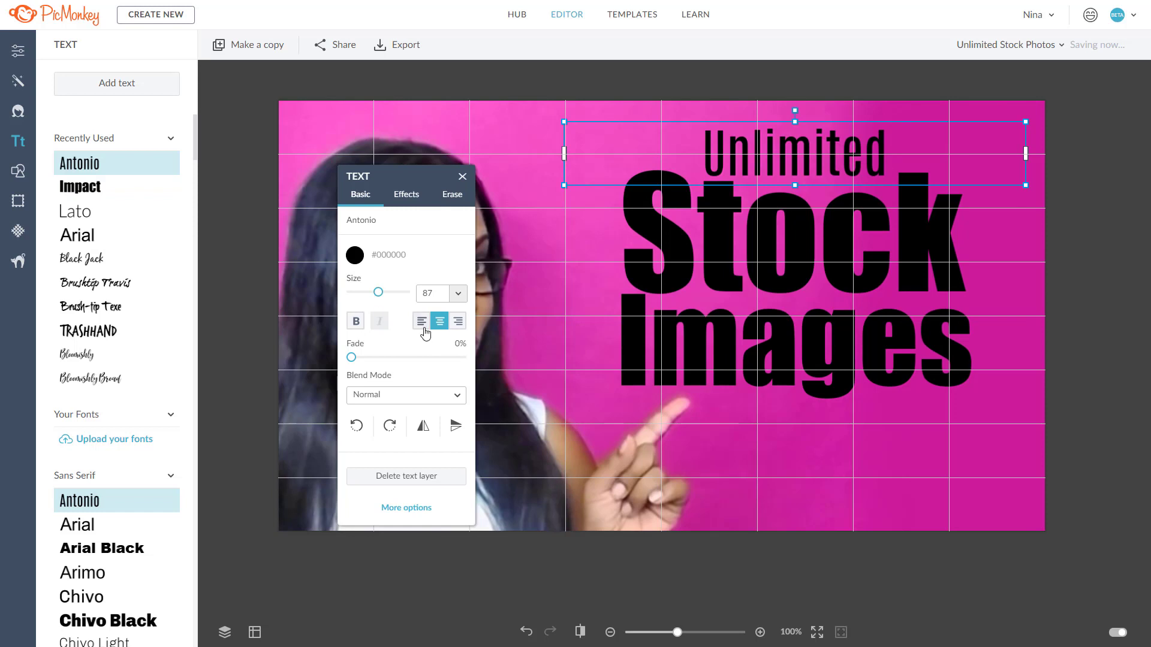
click(423, 327)
drag(604, 155, 644, 141)
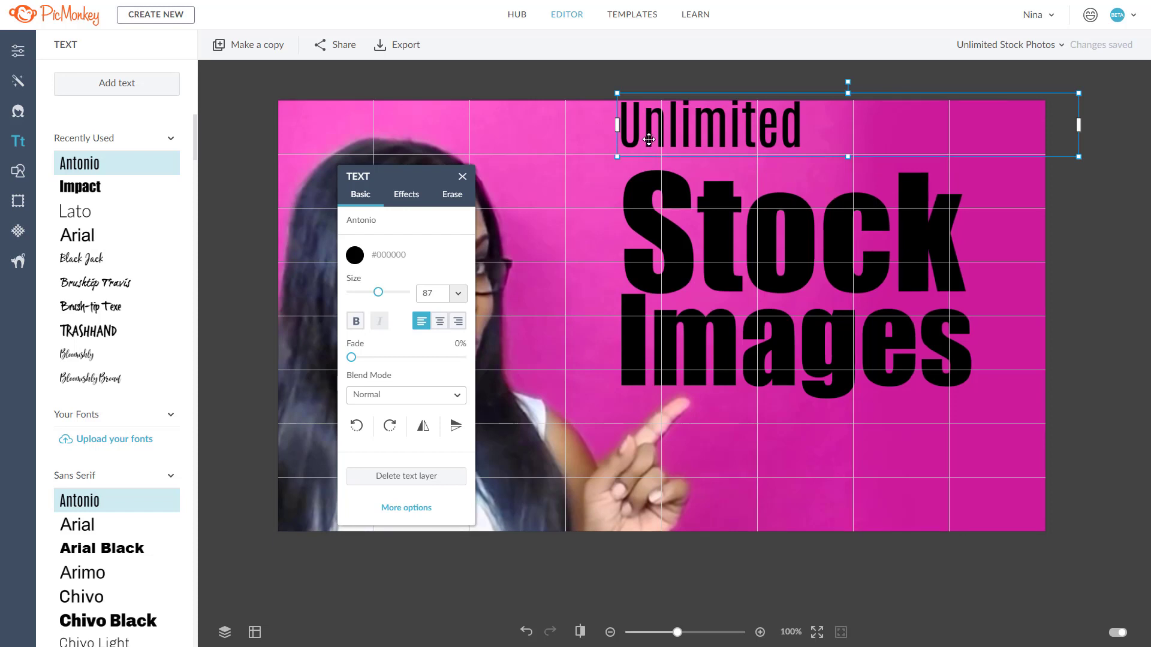
key(ctrl+z)
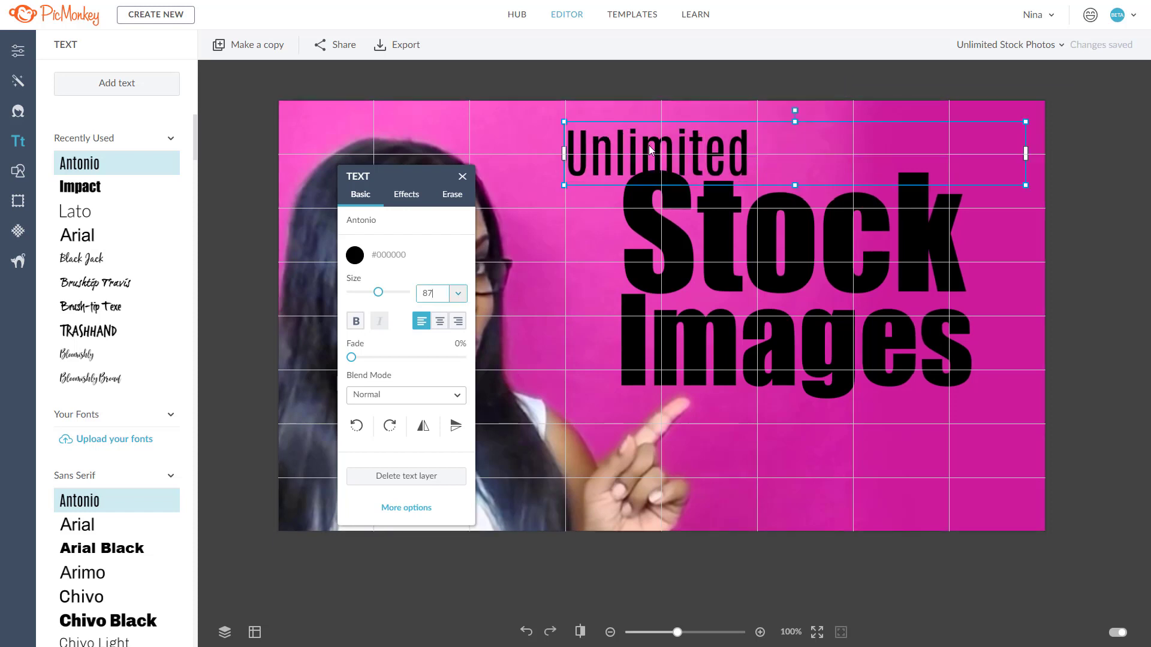
click(440, 321)
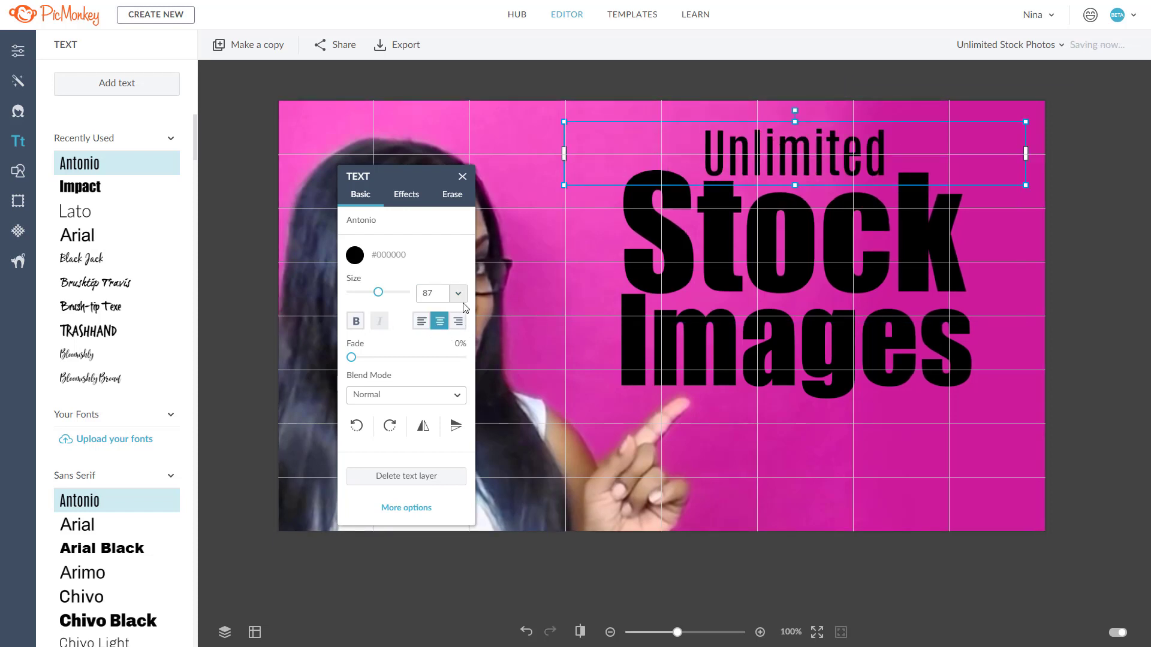
Enlarge the "Unlimited" text to size 174 and move "Stock" and "Images" down so the three words stack without overlapping.
drag(379, 293, 393, 299)
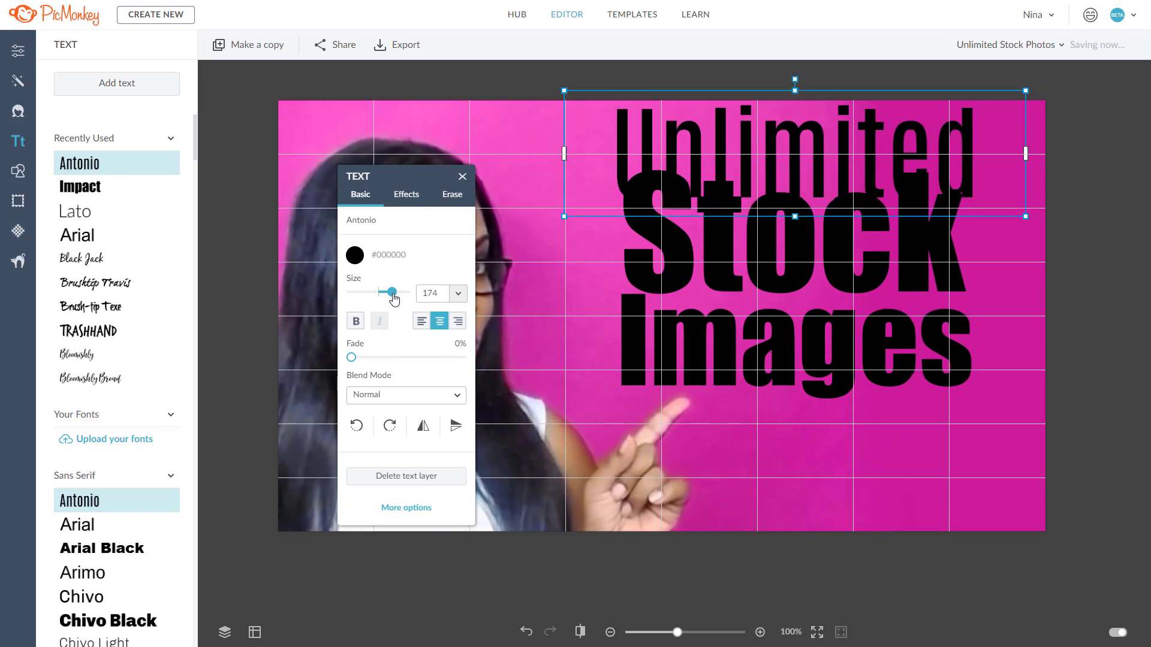
click(1102, 357)
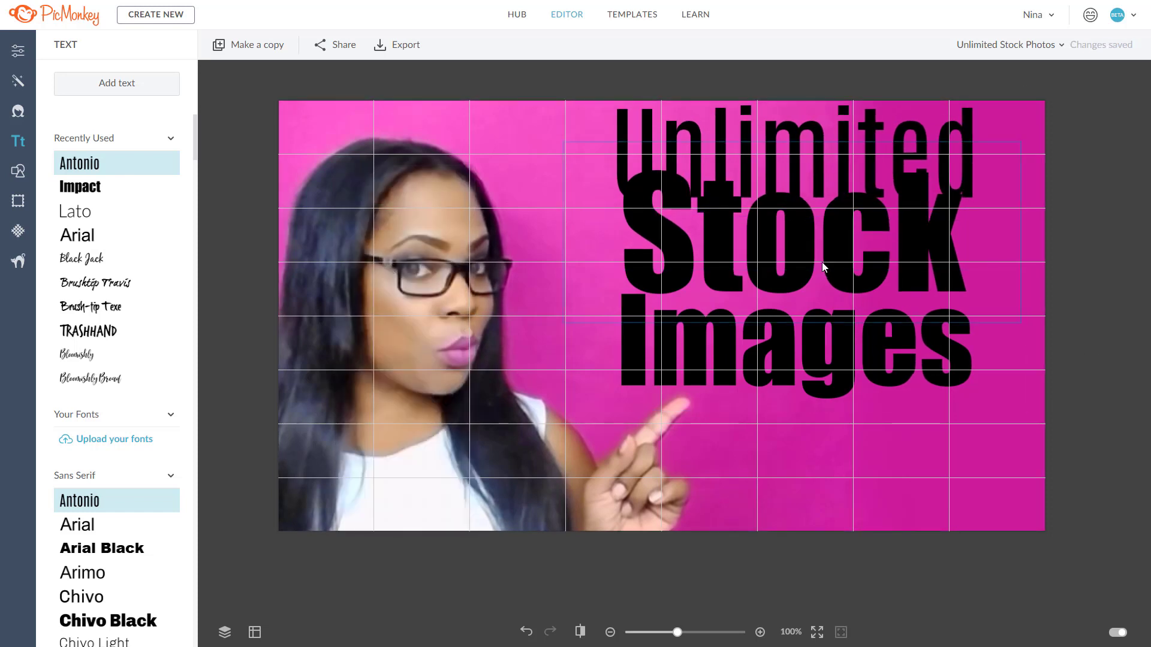
drag(822, 261, 819, 302)
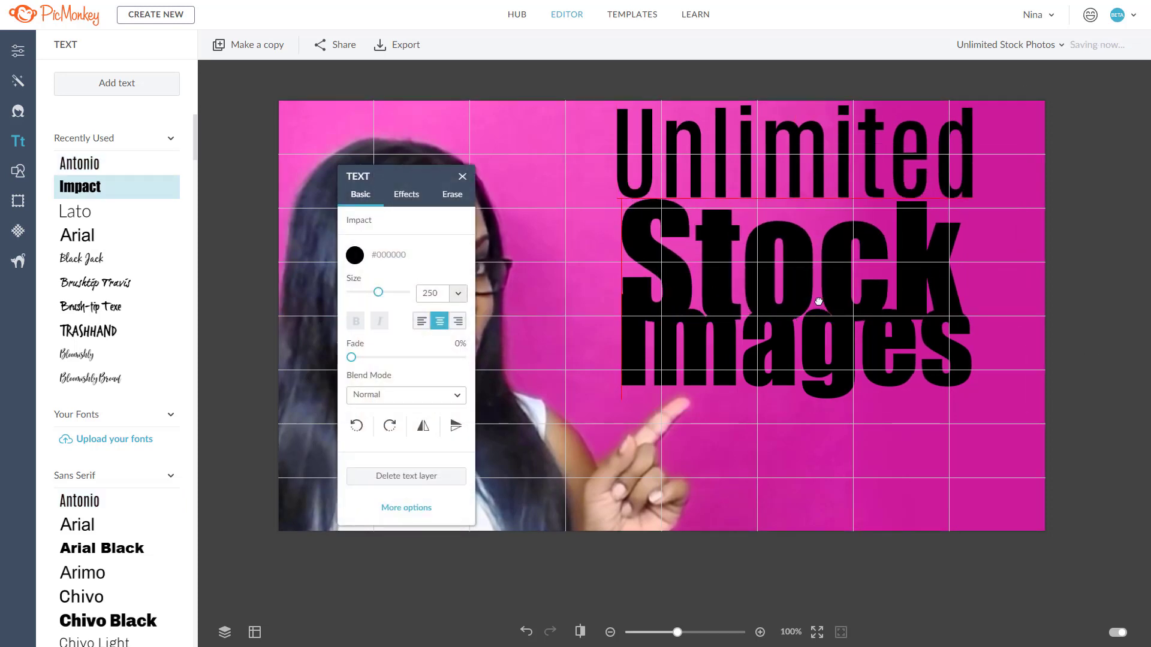
drag(822, 355, 824, 389)
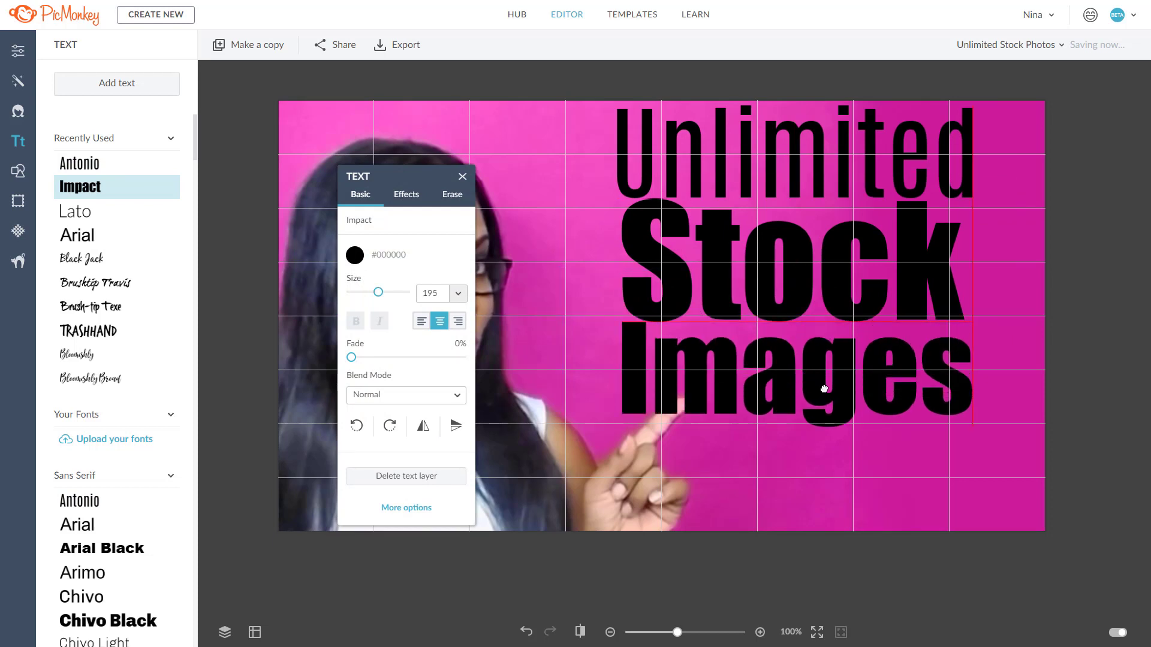
click(1113, 183)
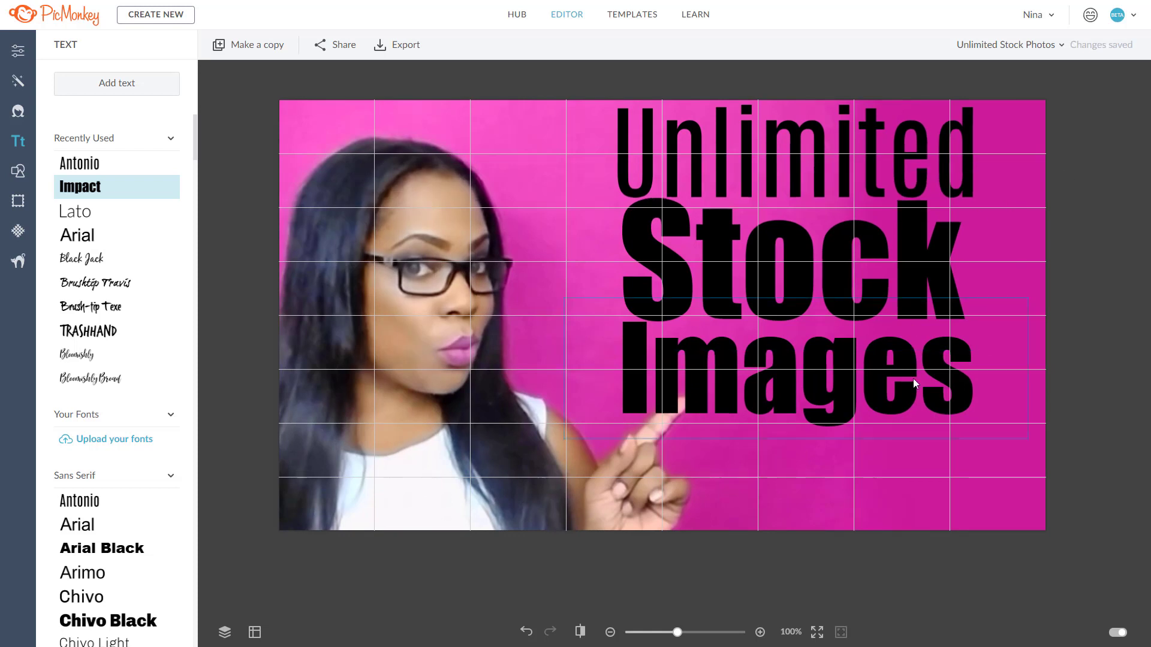
Add a drop shadow to all three title words together, with angle 0° and distance 0.
click(974, 408)
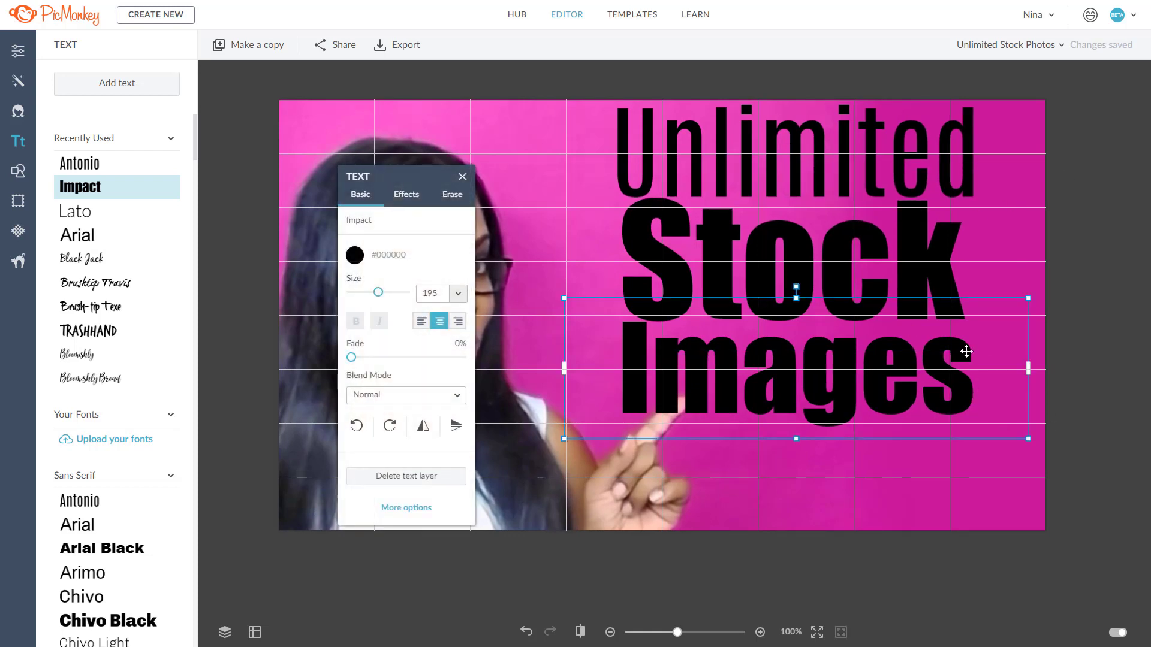
click(920, 272)
shift+click(922, 294)
shift+click(895, 151)
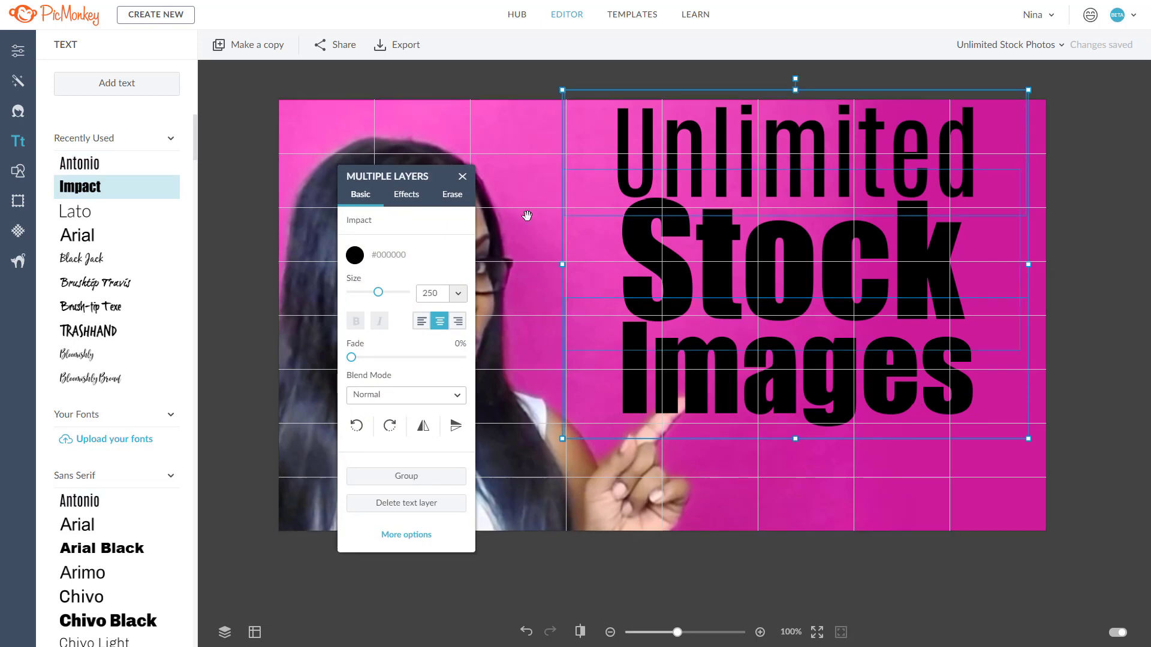
click(406, 194)
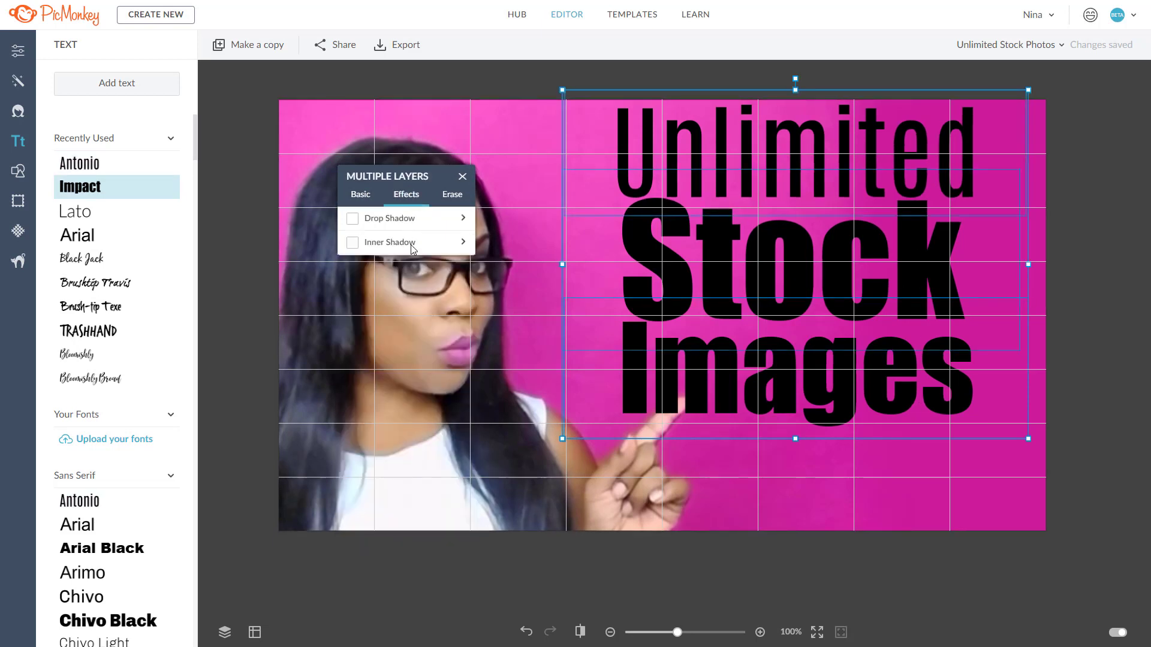
click(463, 220)
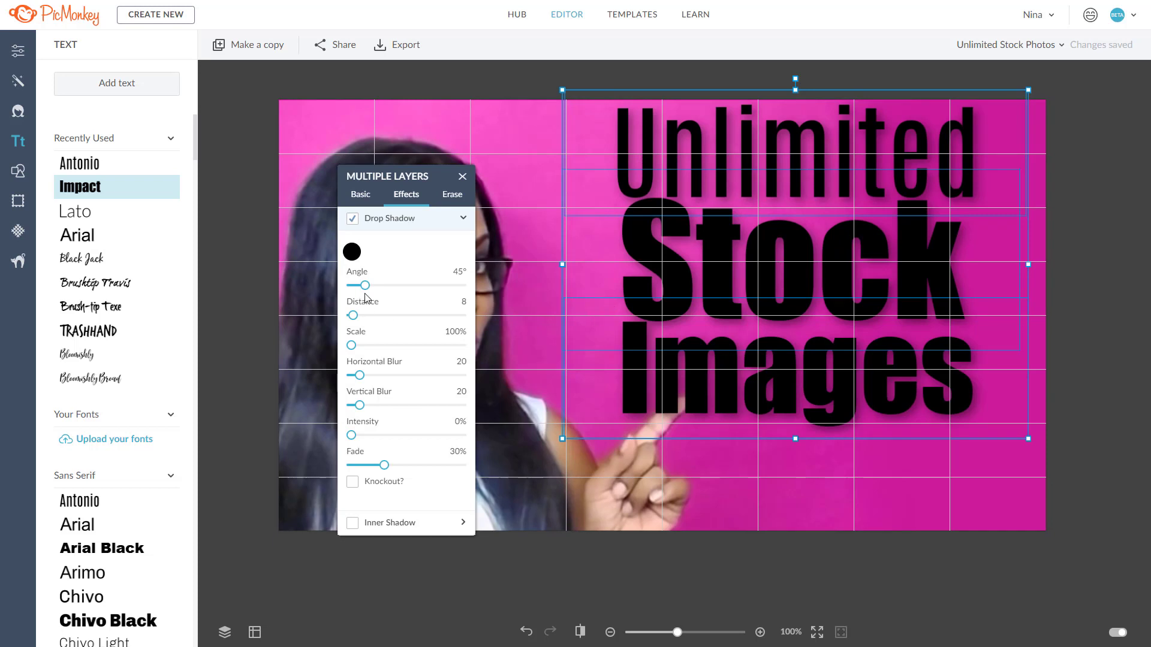
drag(365, 286, 330, 320)
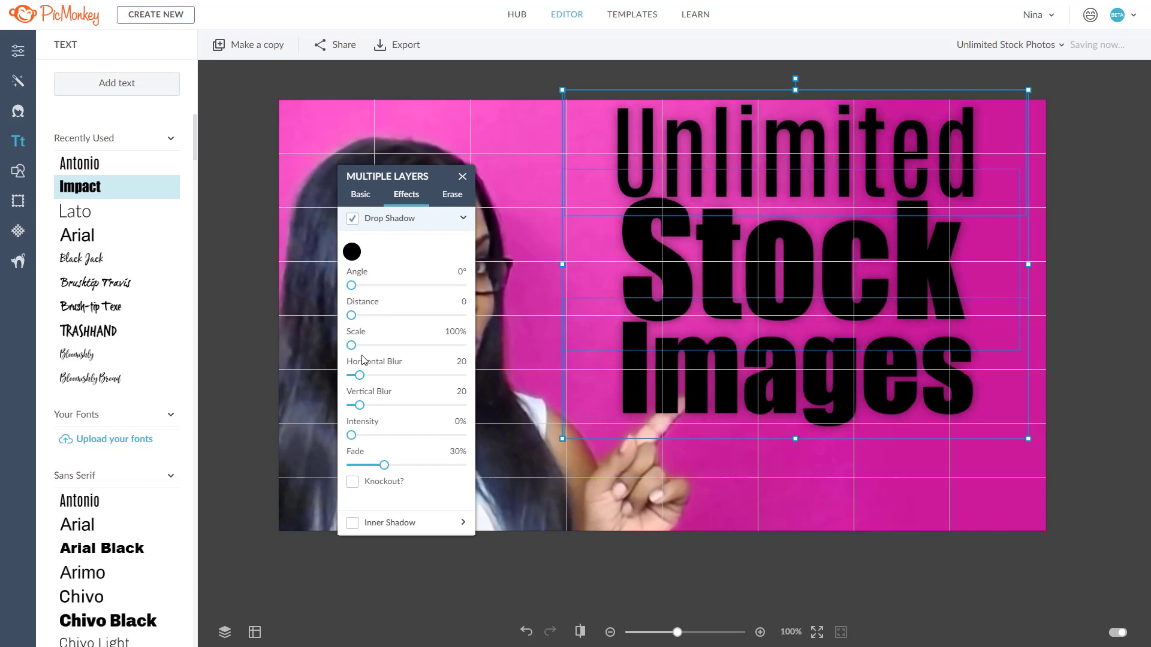
Make the title's drop shadow white, with intensity 39% and fade 0%.
click(352, 251)
drag(360, 389, 346, 360)
click(407, 258)
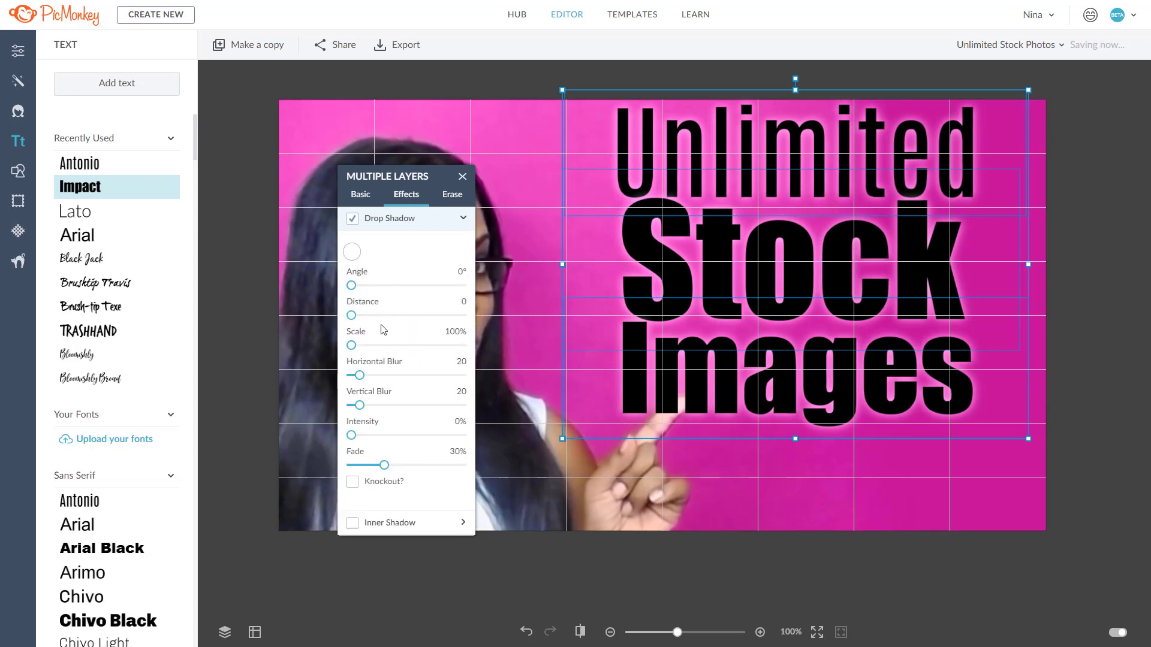
drag(361, 439, 438, 436)
drag(385, 472, 326, 467)
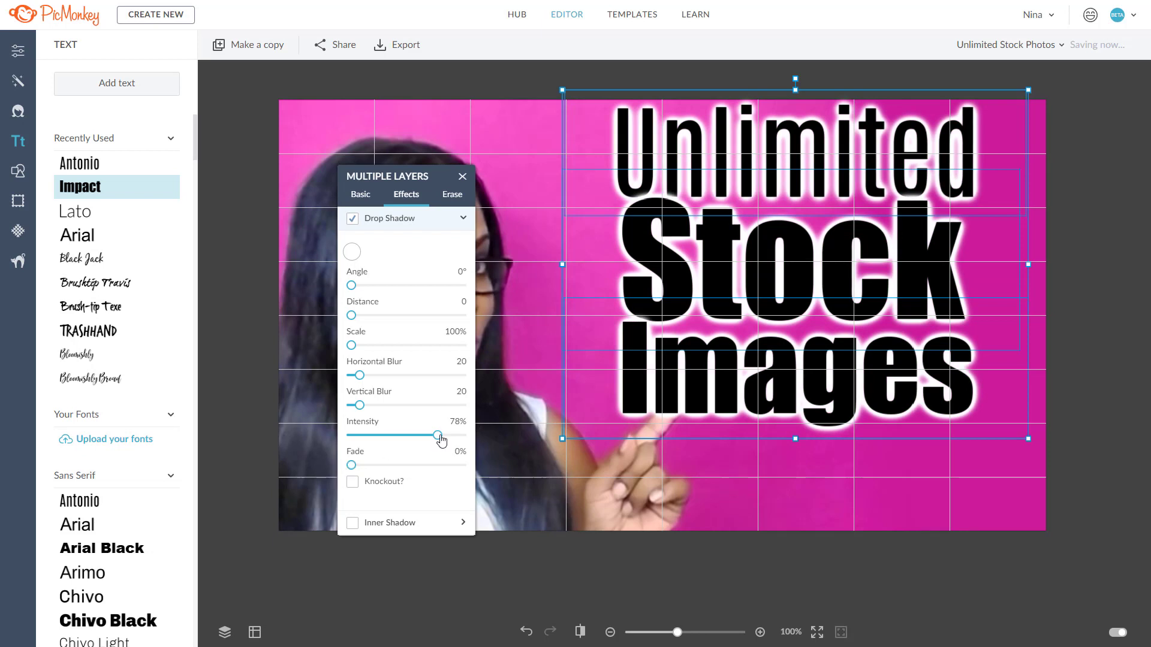
drag(438, 437, 395, 440)
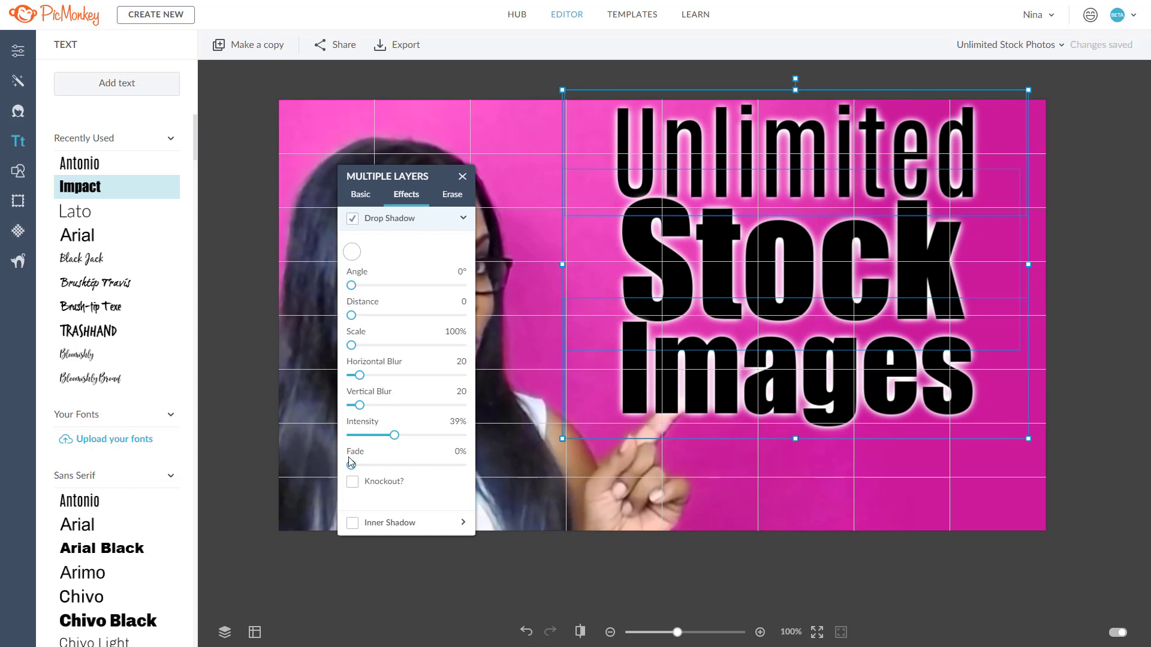
Set the title shadow's horizontal blur to 29, vertical blur to 22 and intensity to 26%.
drag(360, 405, 364, 376)
drag(351, 316, 349, 348)
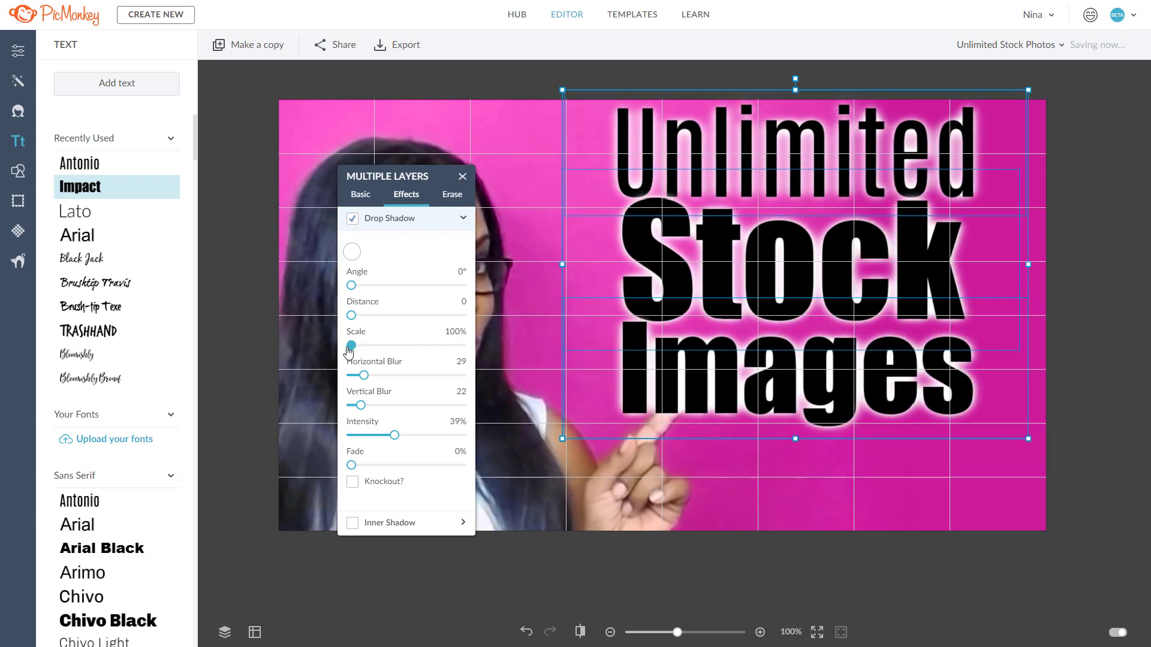
mouse_move(351, 466)
mouse_down()
mouse_move(372, 466)
mouse_move(345, 470)
mouse_up()
mouse_move(398, 442)
mouse_down()
mouse_move(434, 441)
mouse_move(383, 443)
mouse_up()
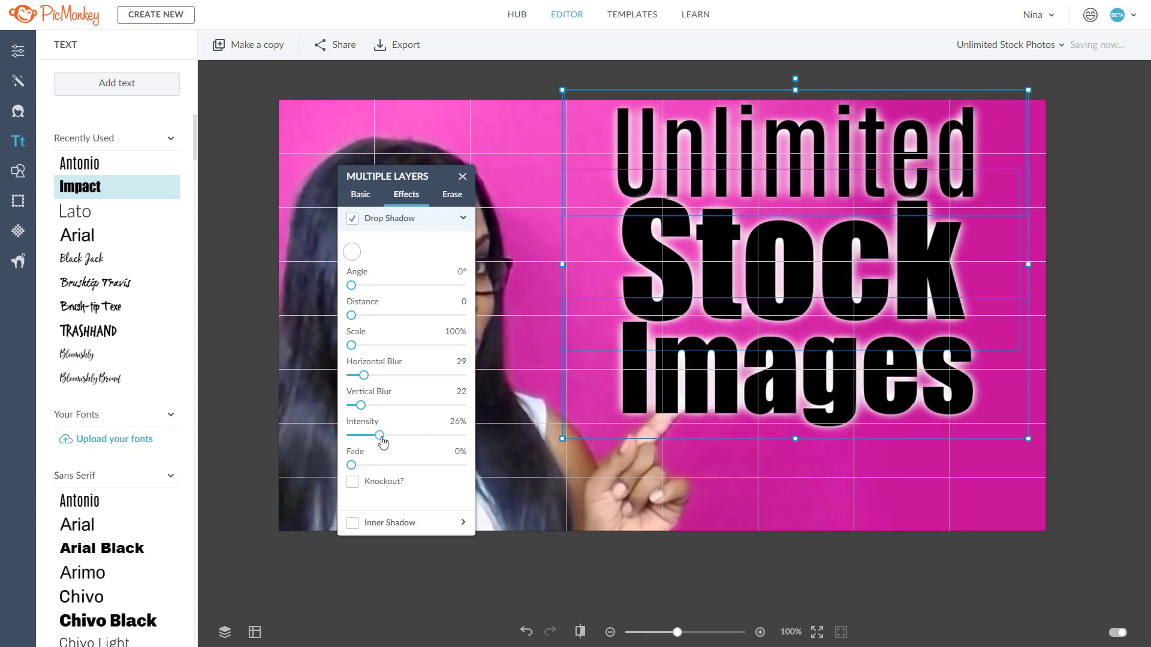
click(580, 555)
Reselect all three title words and apply a fresh drop shadow in white.
click(677, 314)
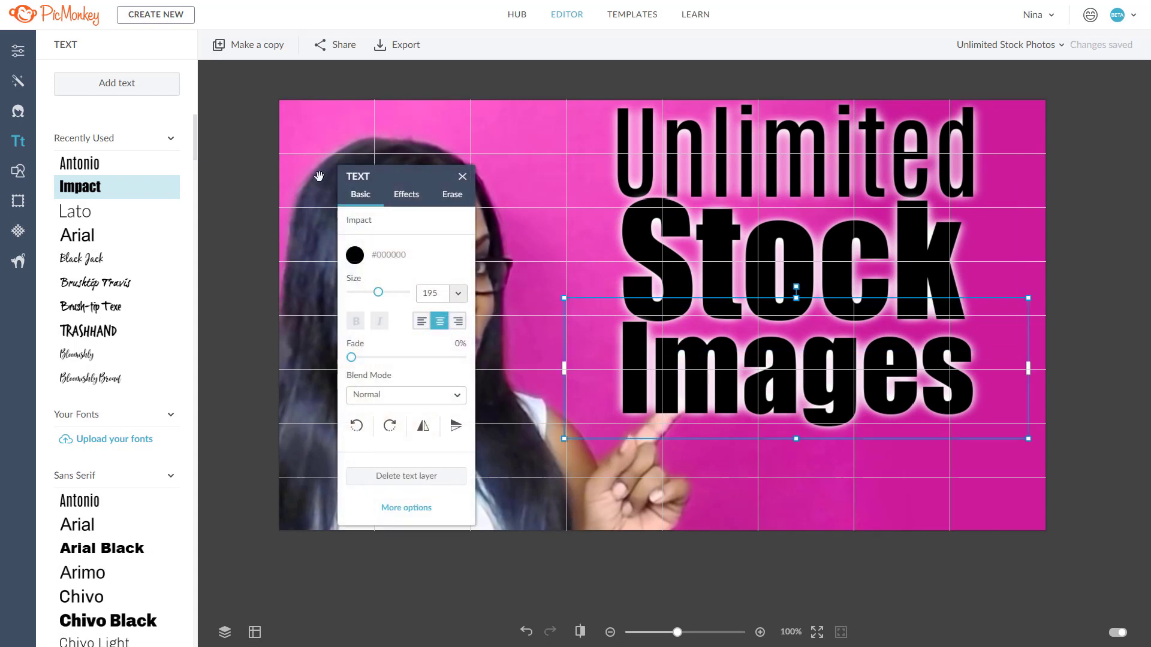
shift+click(906, 241)
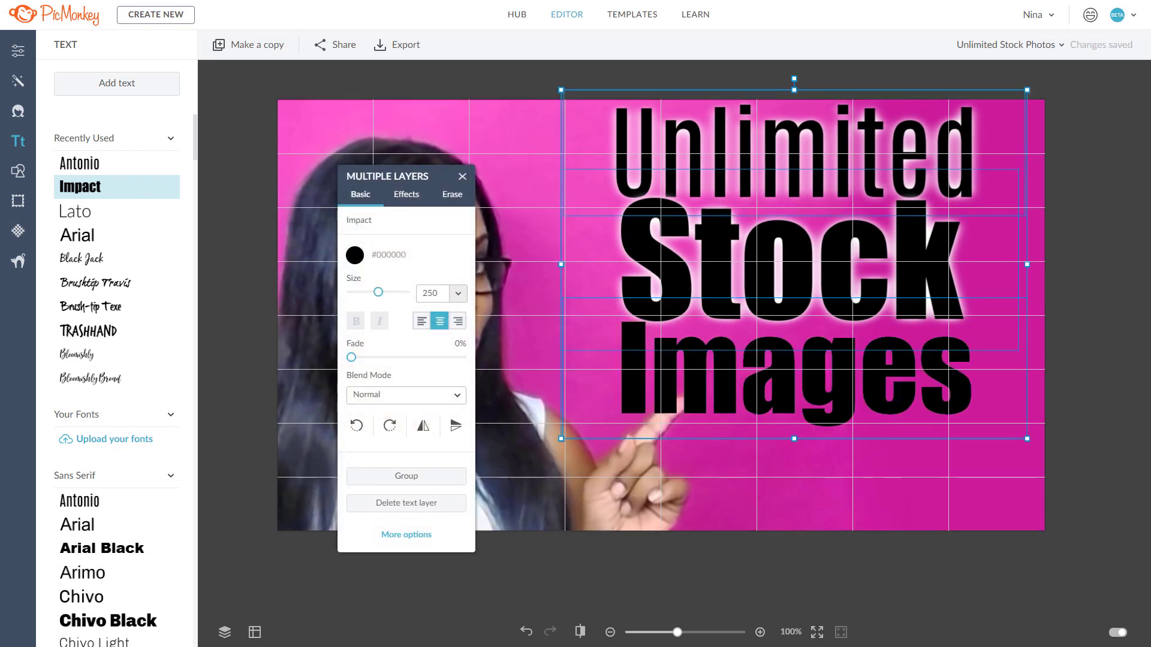
click(407, 194)
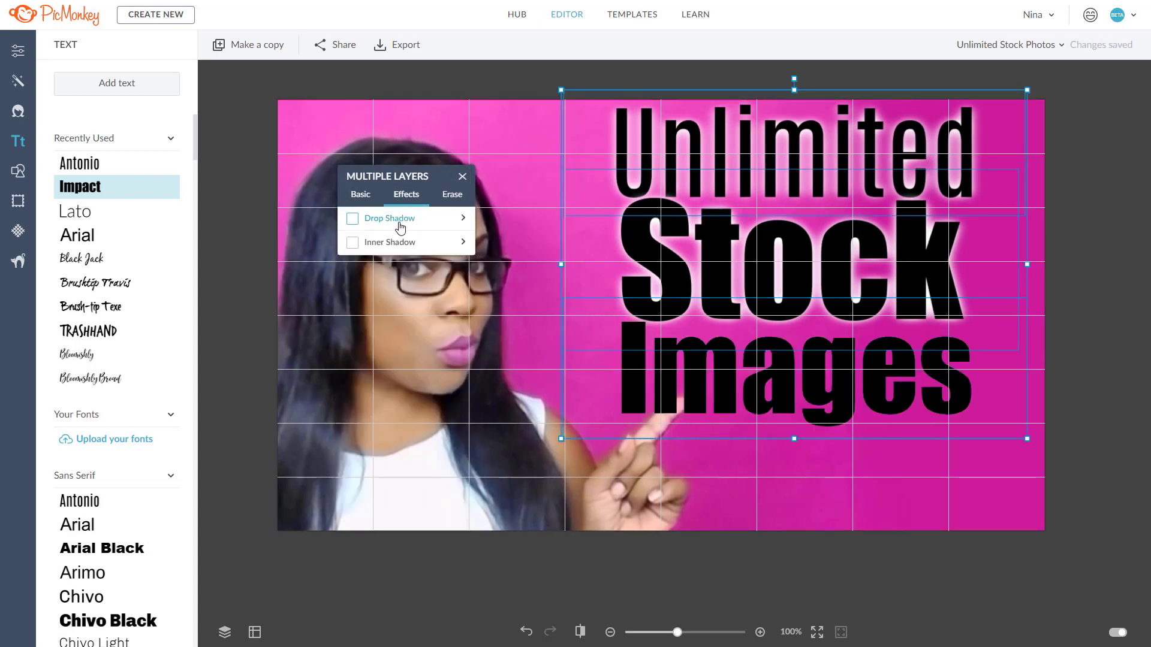
click(358, 219)
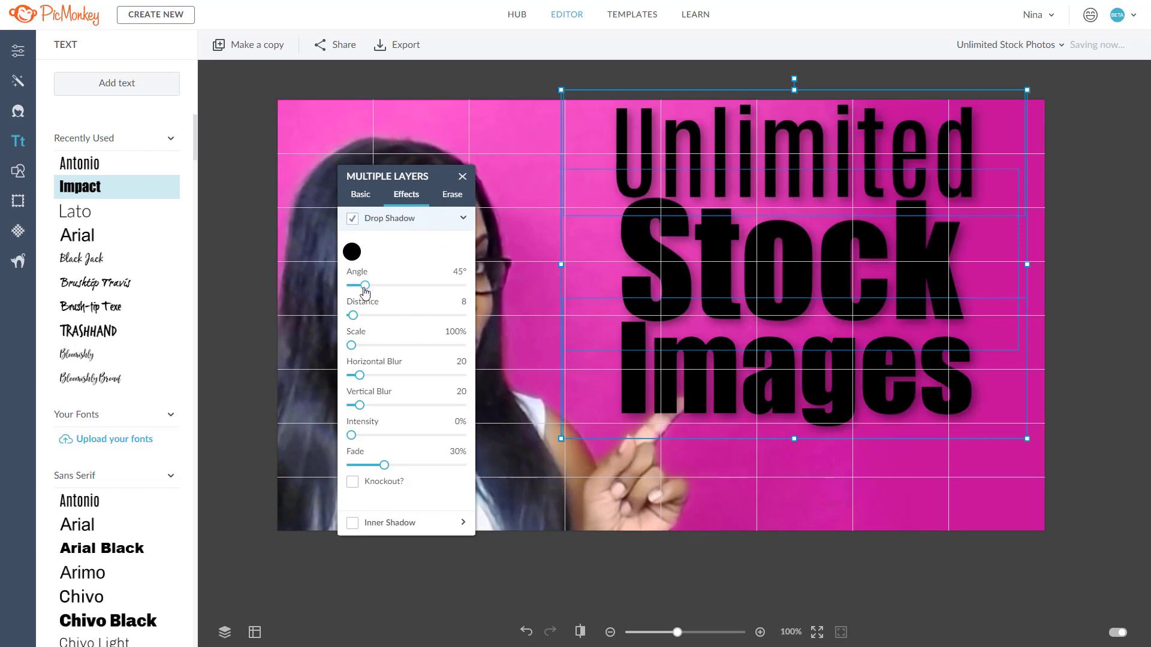
click(352, 251)
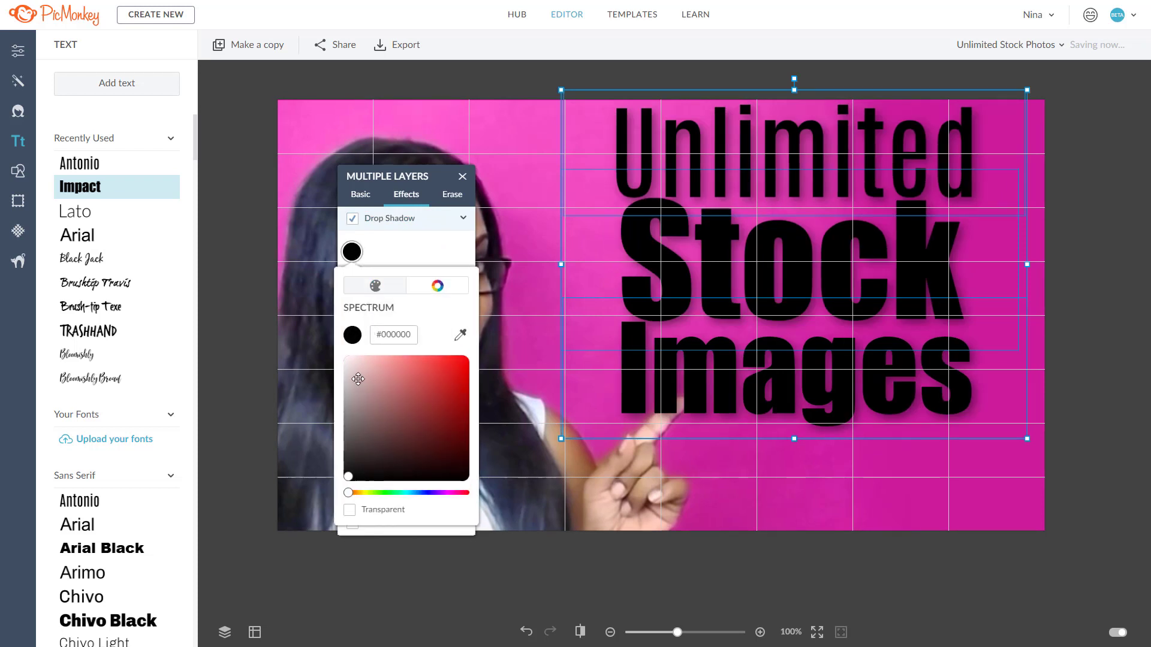
click(346, 358)
click(408, 246)
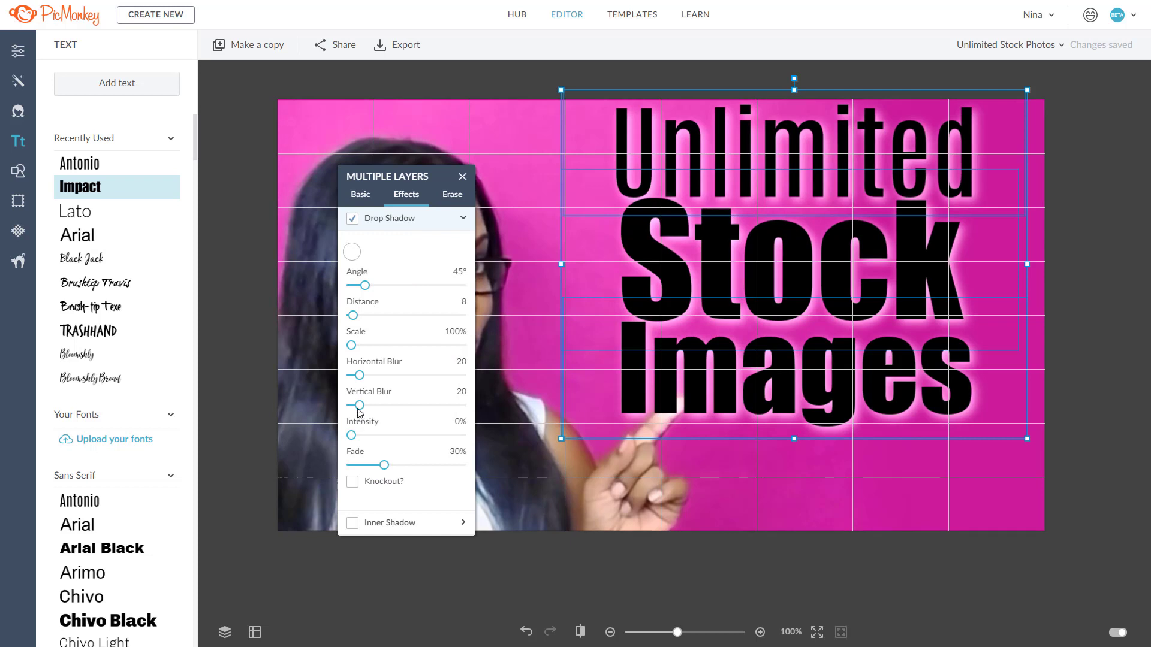
Give the title's white shadow angle 0°, scale 102%, fade 0% and zero horizontal and vertical blur.
drag(358, 405, 353, 350)
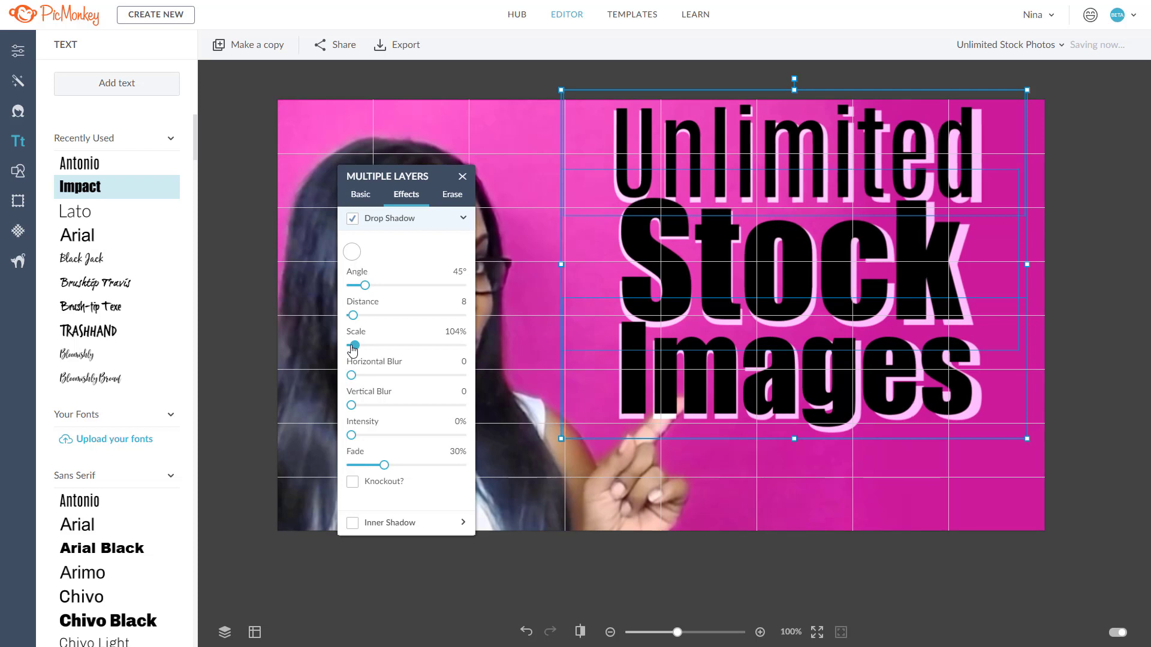
drag(364, 286, 355, 292)
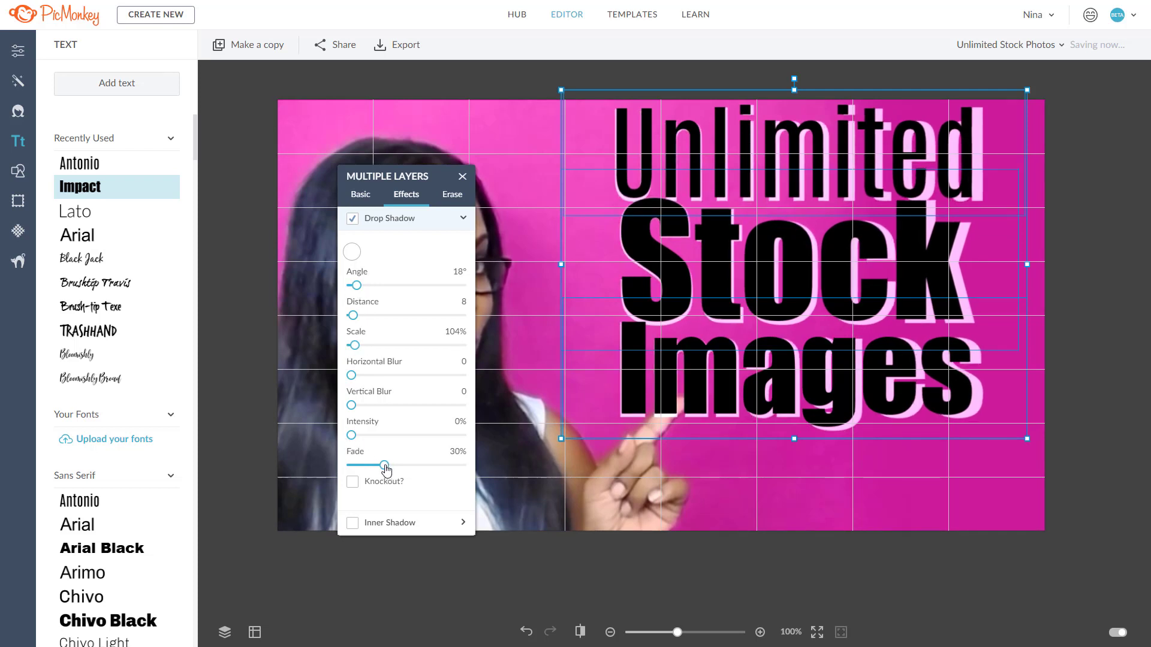
drag(384, 465, 351, 465)
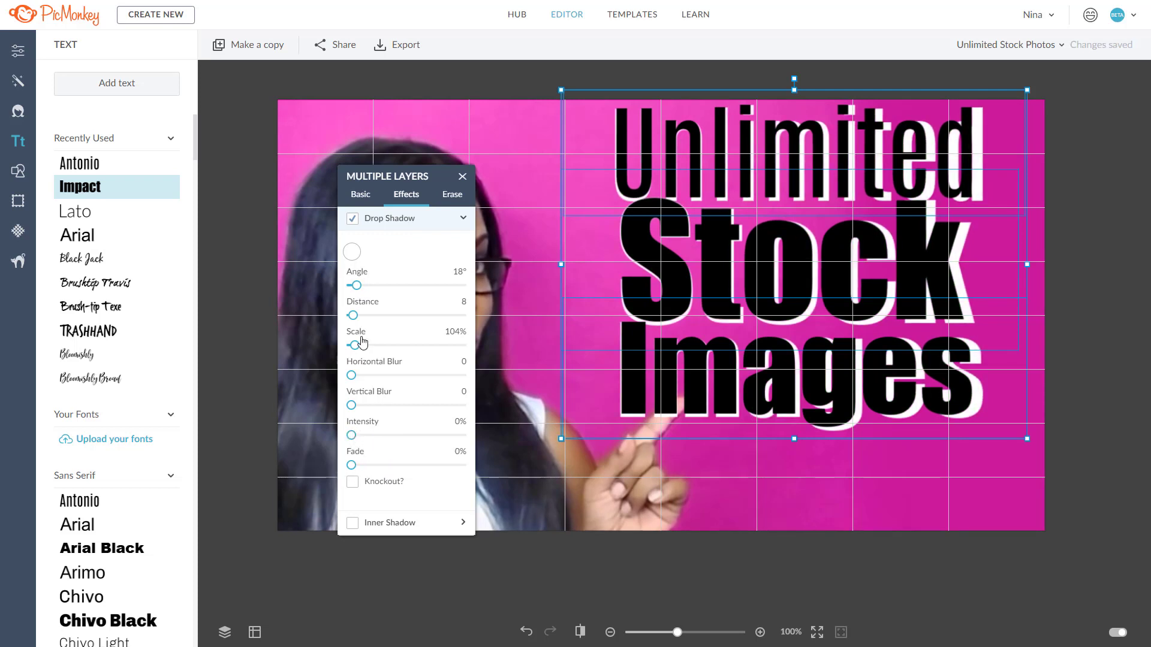
drag(354, 286, 335, 287)
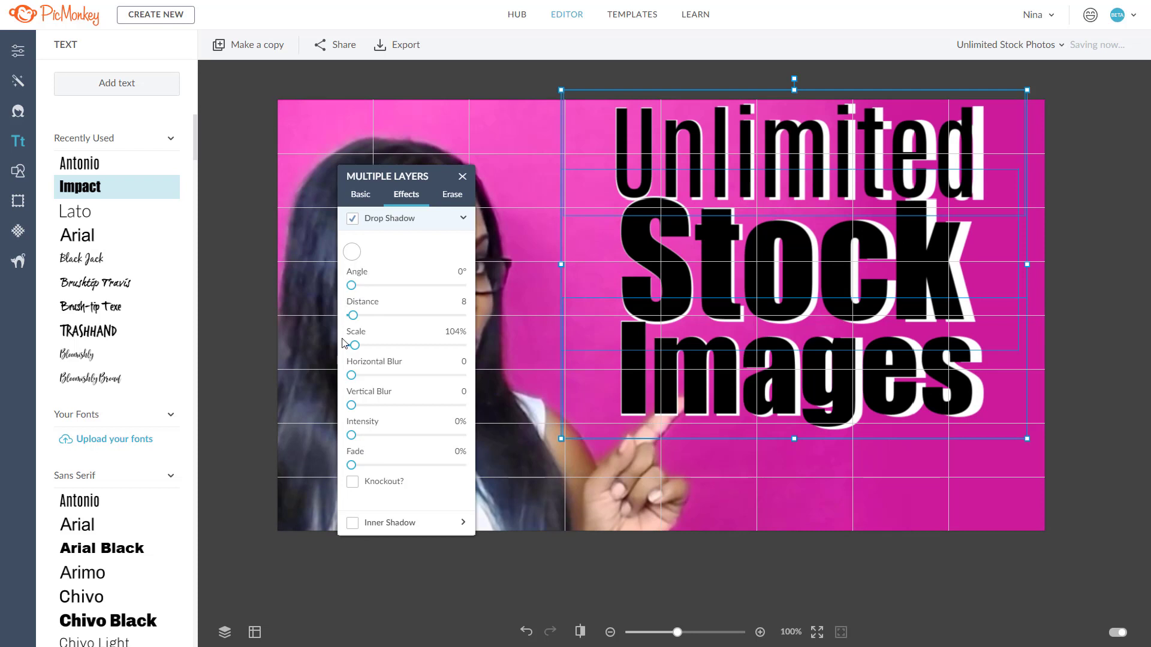
drag(358, 351, 350, 350)
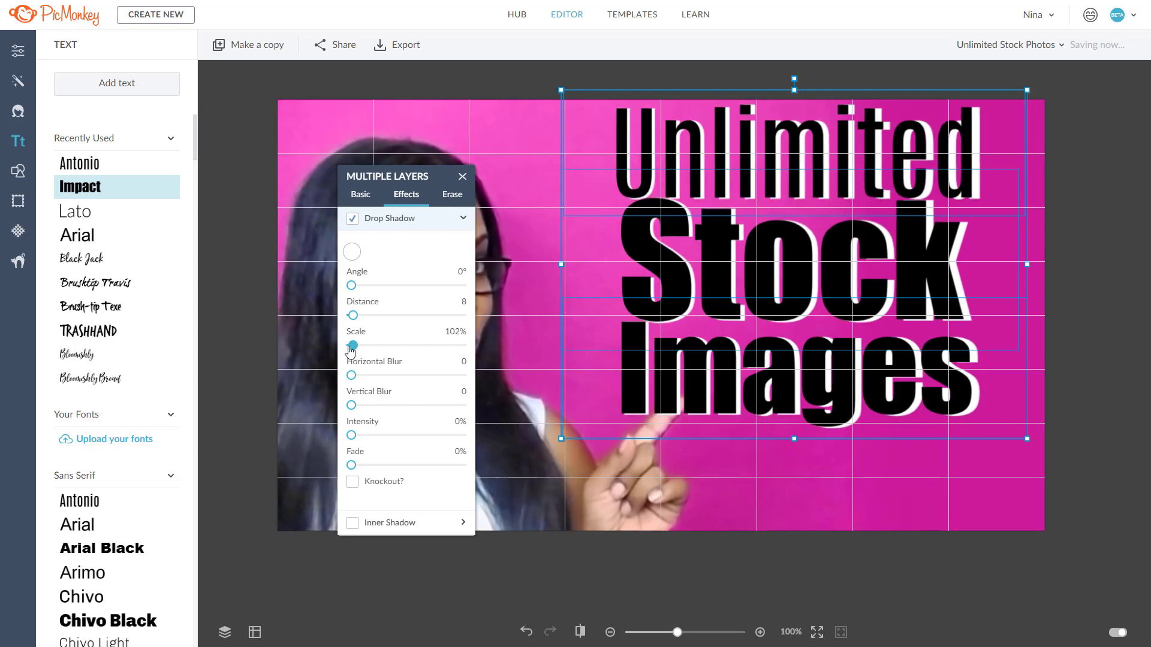
drag(353, 316, 352, 324)
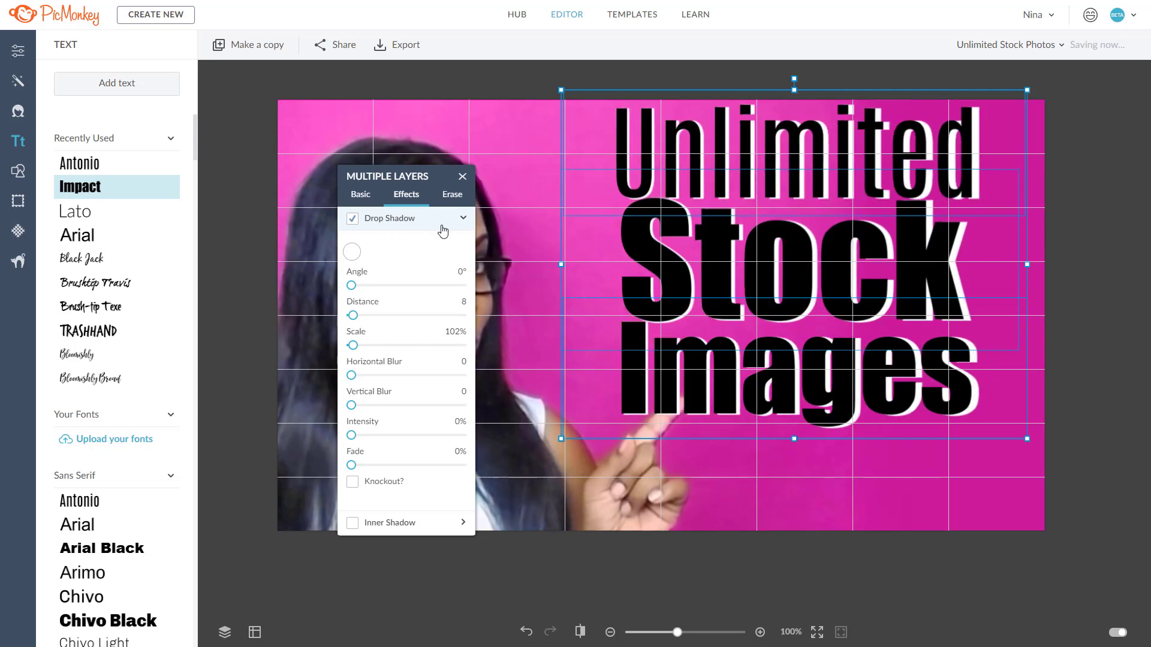
Uncover more of the portrait, set the title shadow's vertical blur to 9, and try the Knockout option on and off.
drag(422, 175, 342, 122)
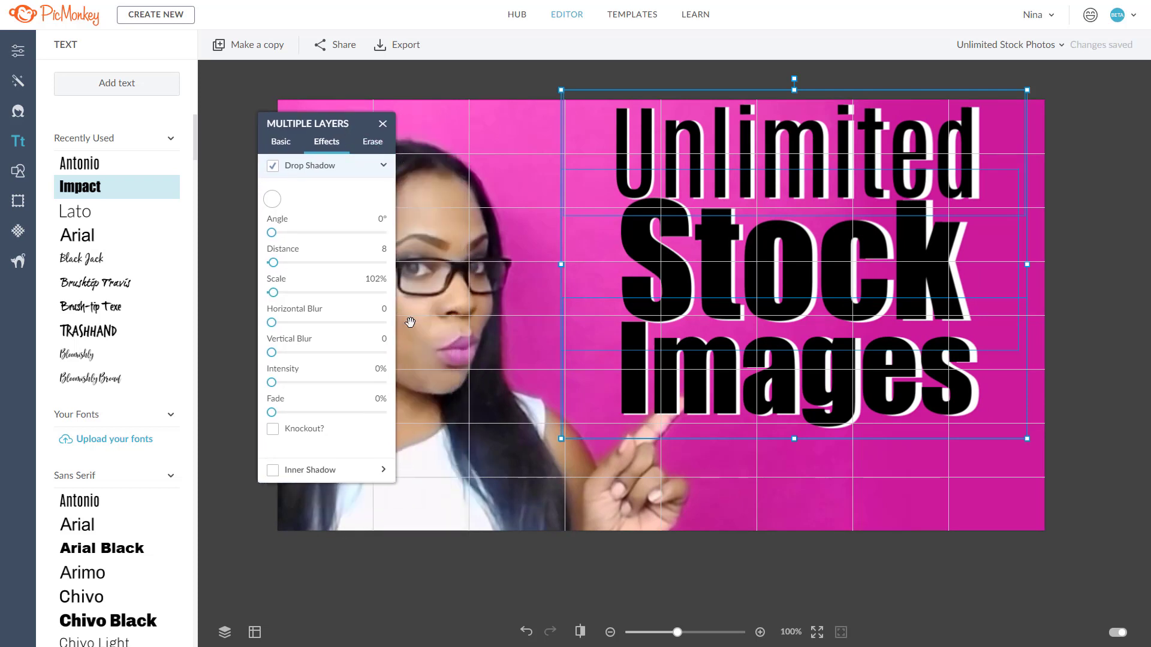
drag(273, 355, 275, 355)
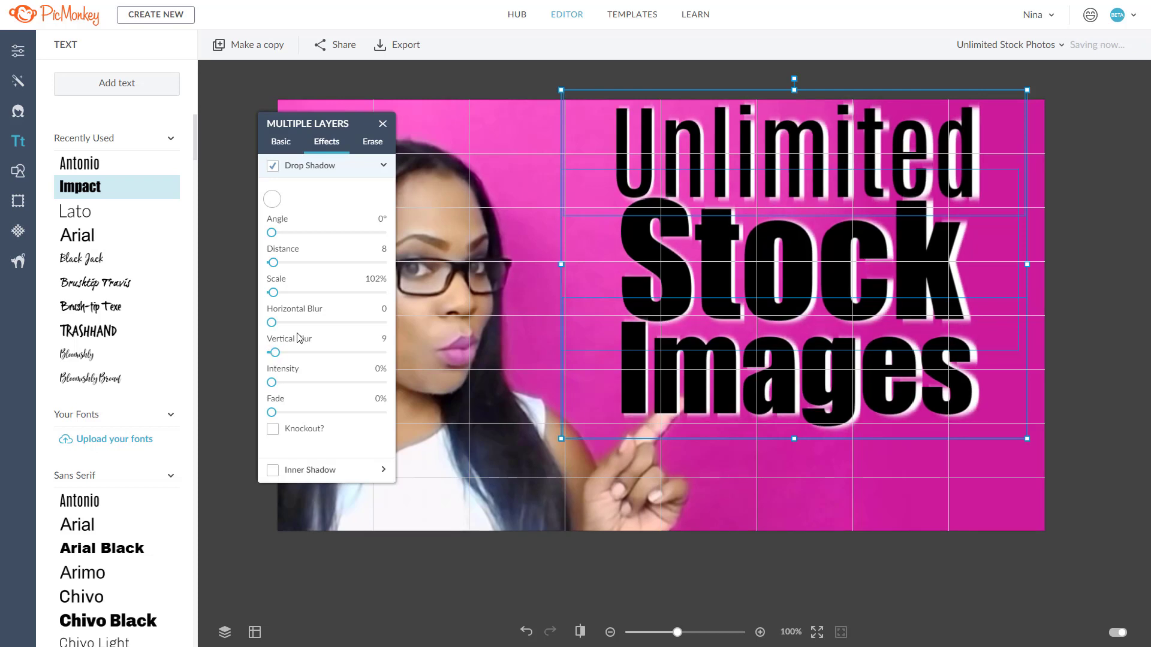
click(272, 429)
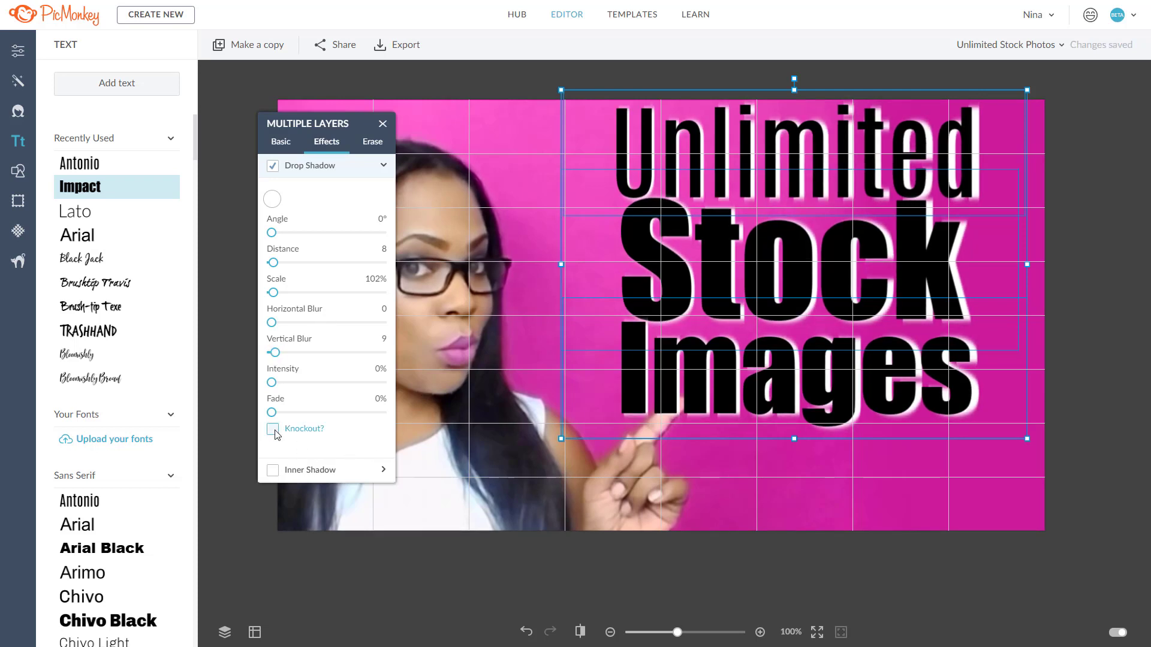
click(273, 429)
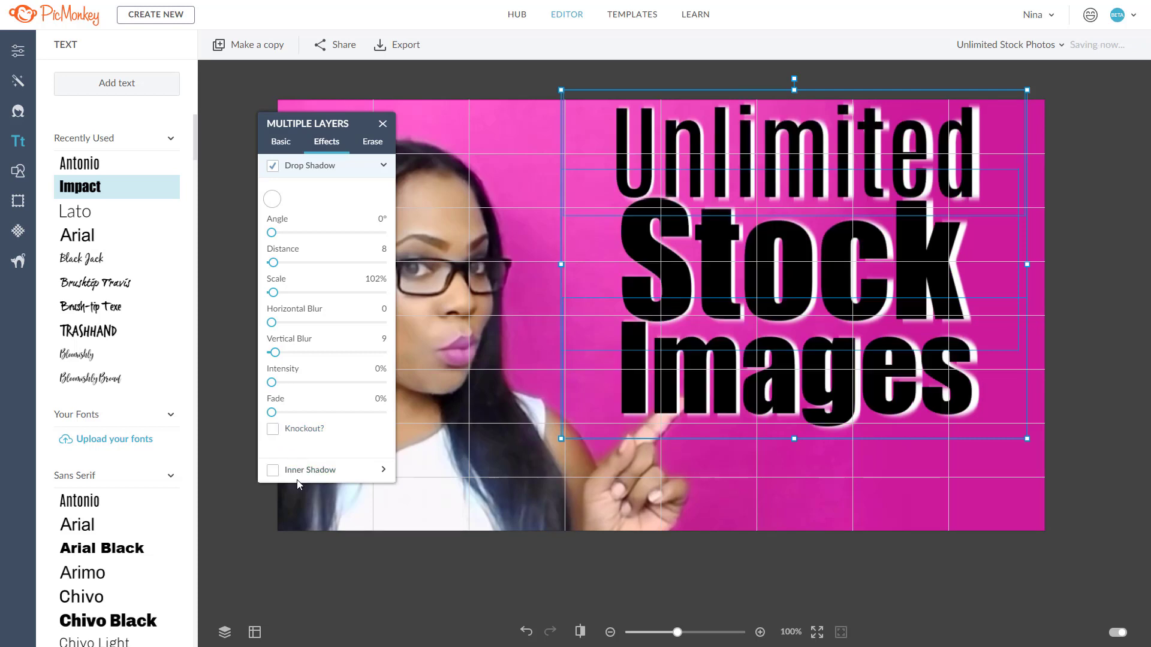
Try a white inner shadow on the three title words, remove it, and deselect the title.
click(321, 478)
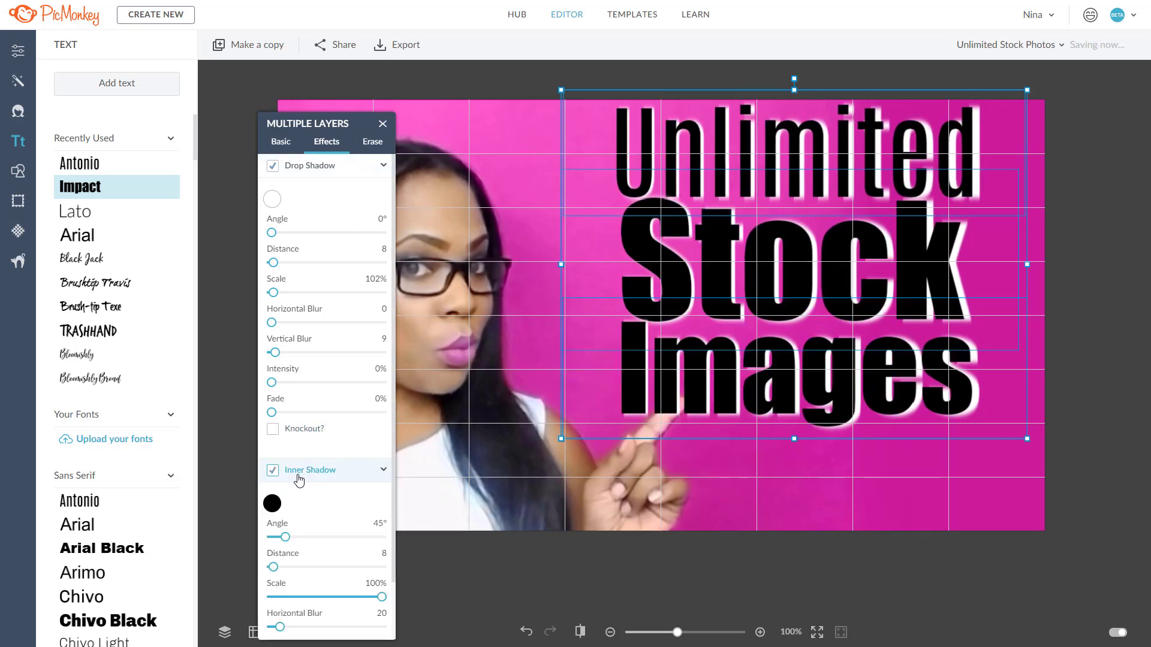
click(272, 503)
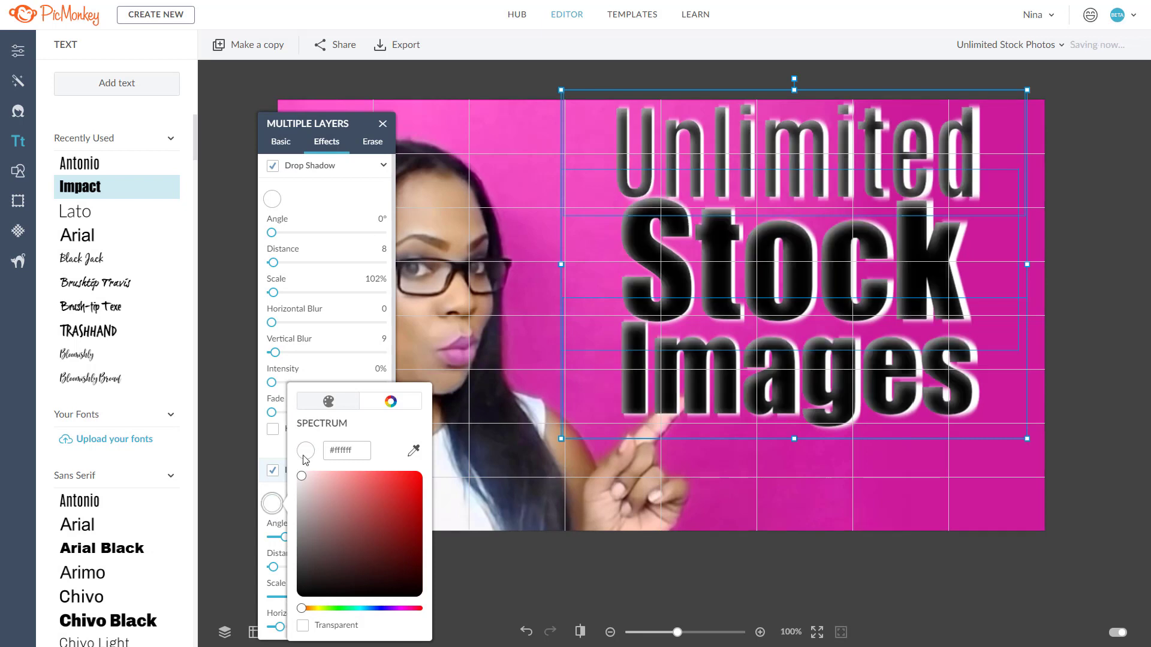
click(275, 471)
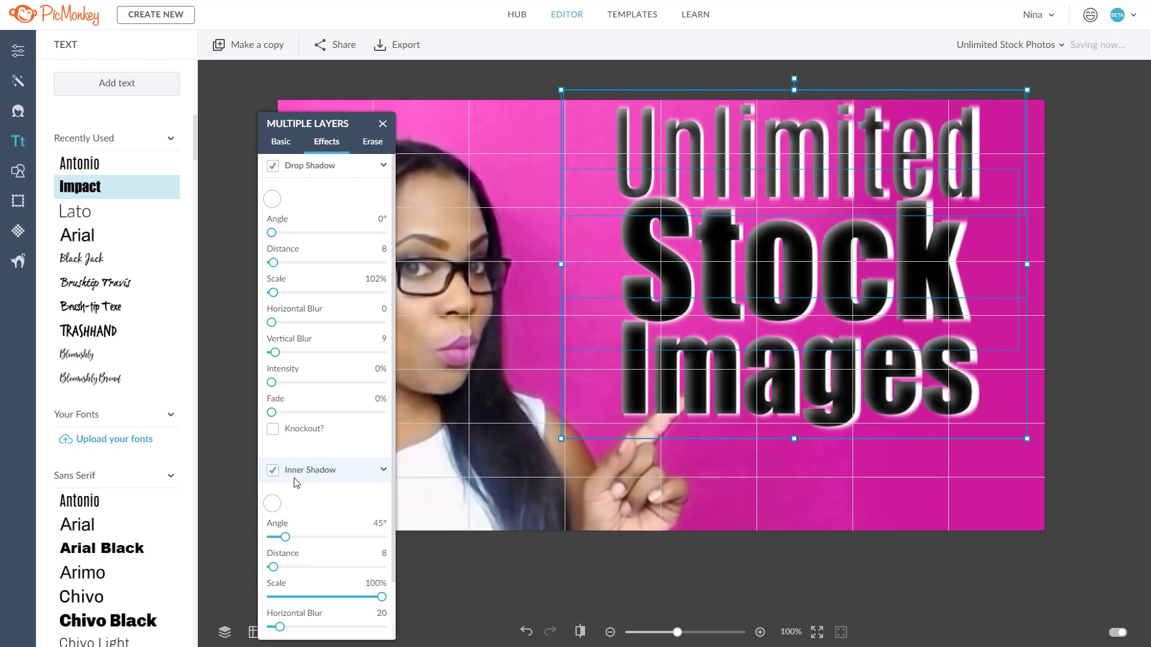
click(274, 472)
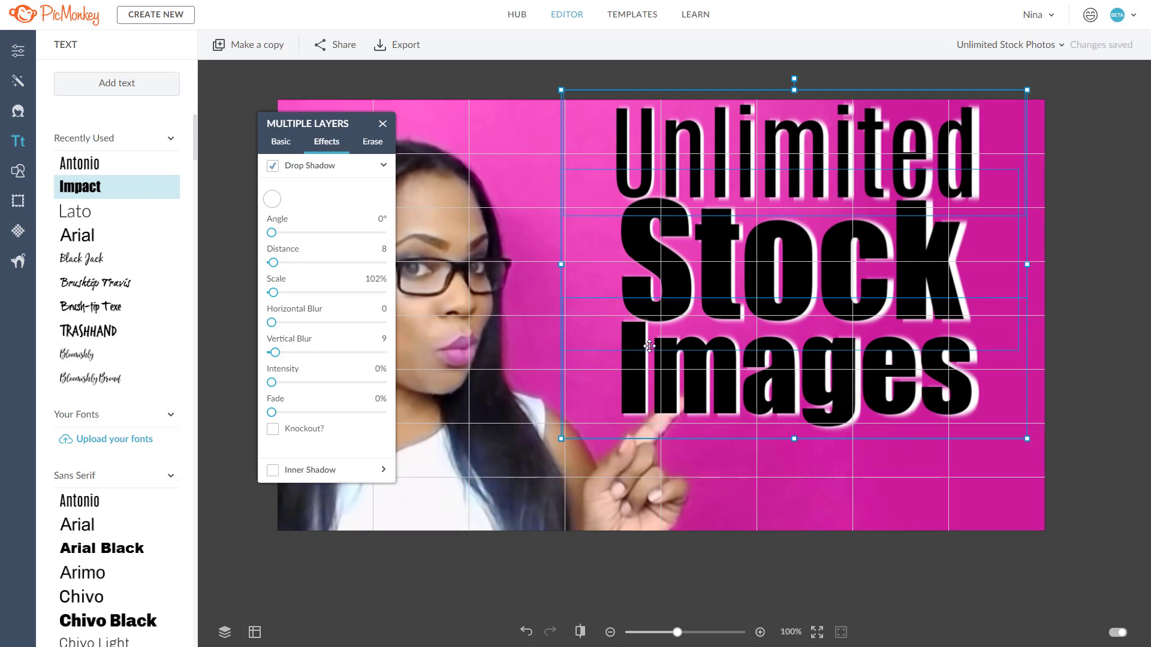
click(1114, 350)
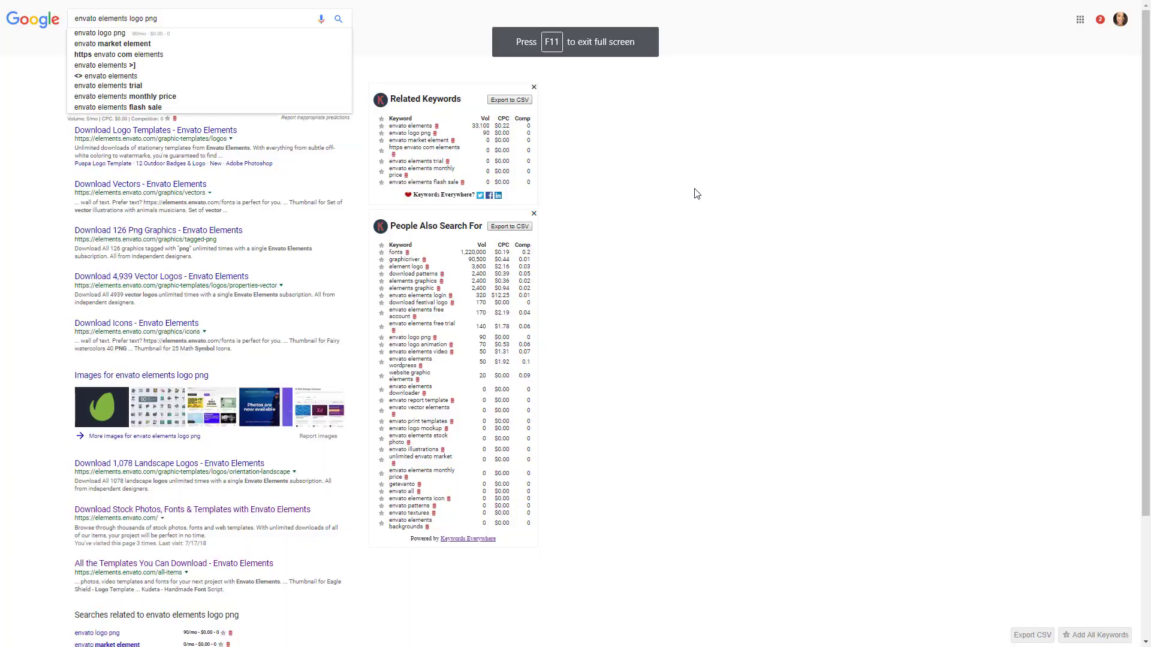
Switch to the Google search for "envato elements logo png", show its image results and preview the transparent CabinetM version of the logo.
click(702, 181)
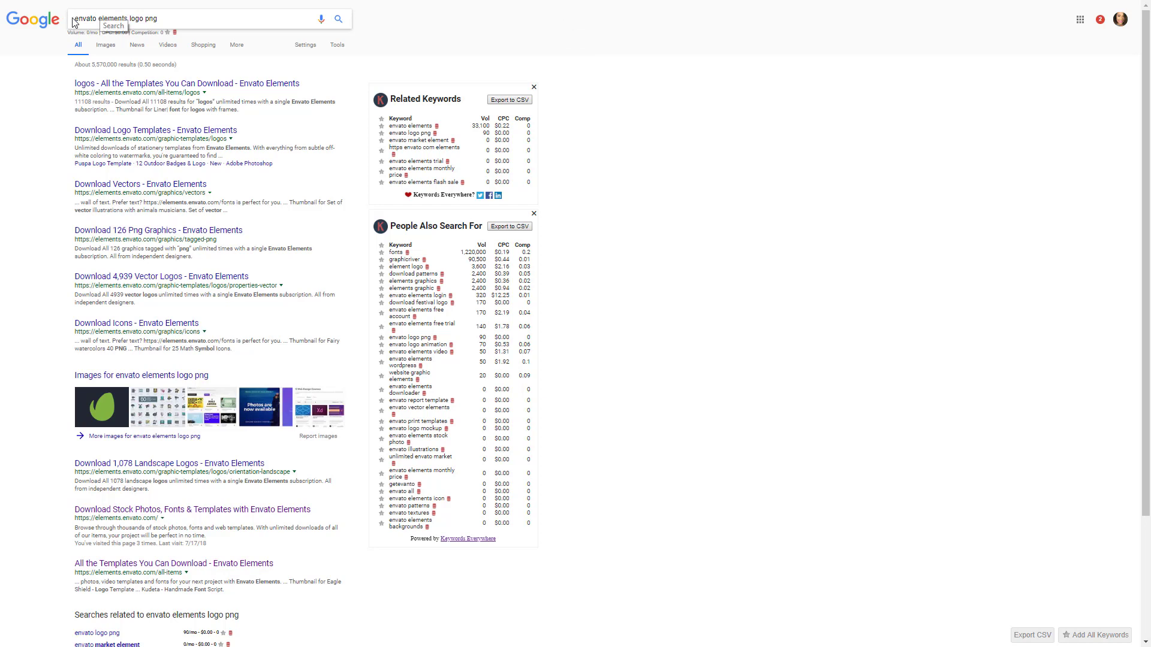
click(160, 18)
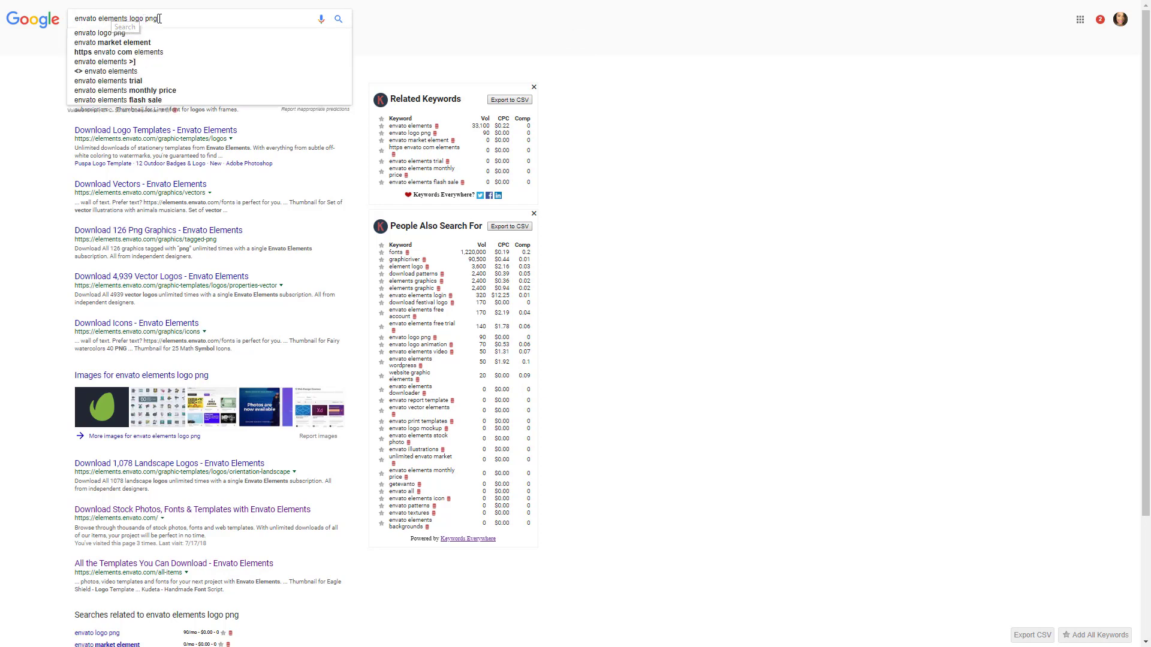
click(659, 146)
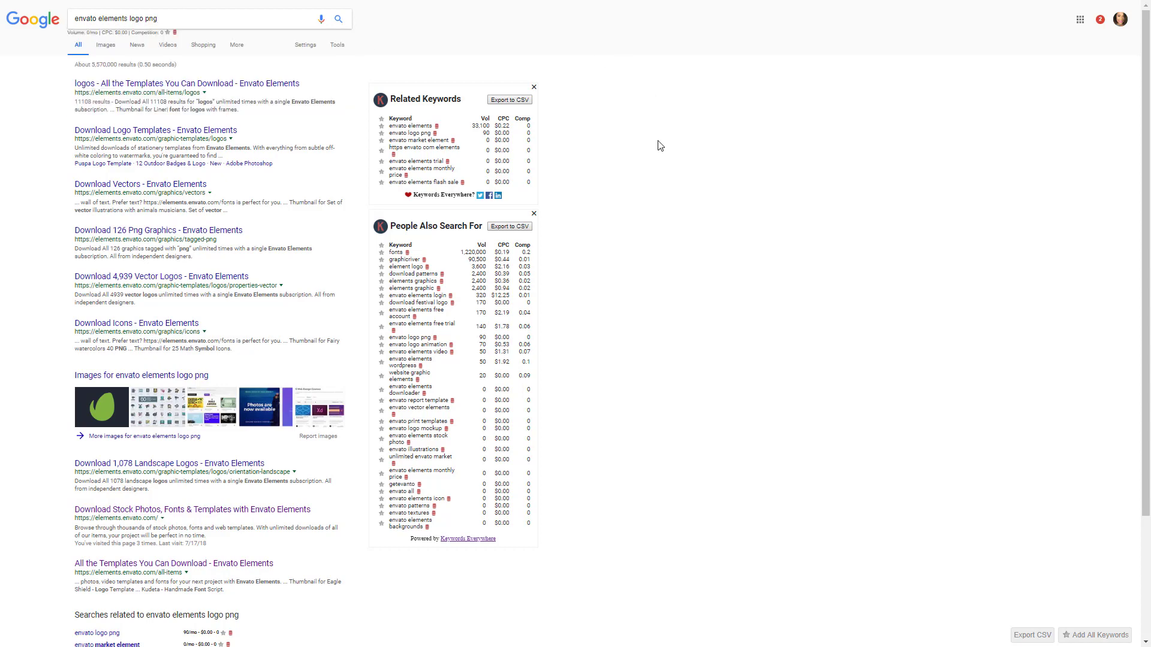
click(106, 46)
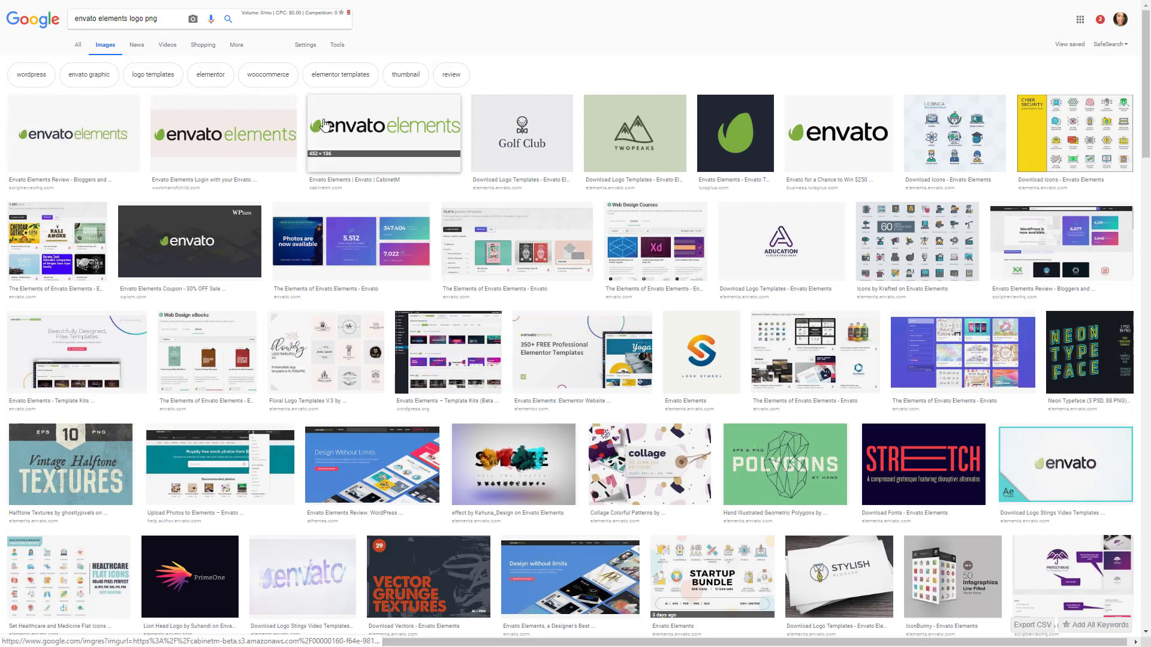
click(94, 144)
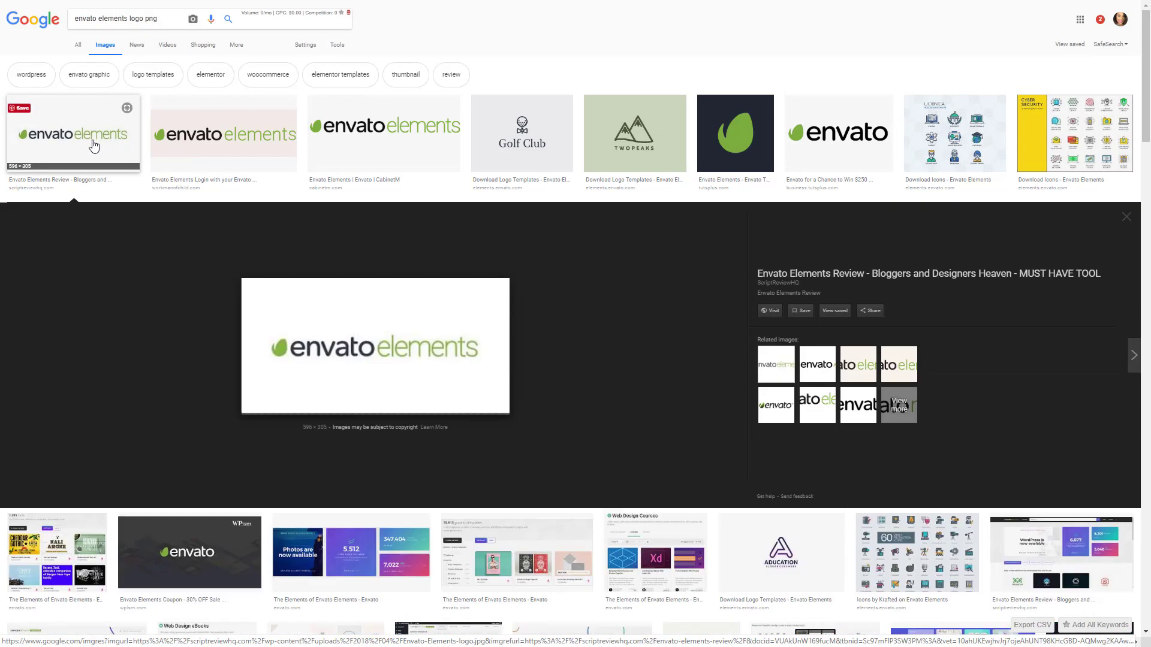
click(195, 142)
click(363, 141)
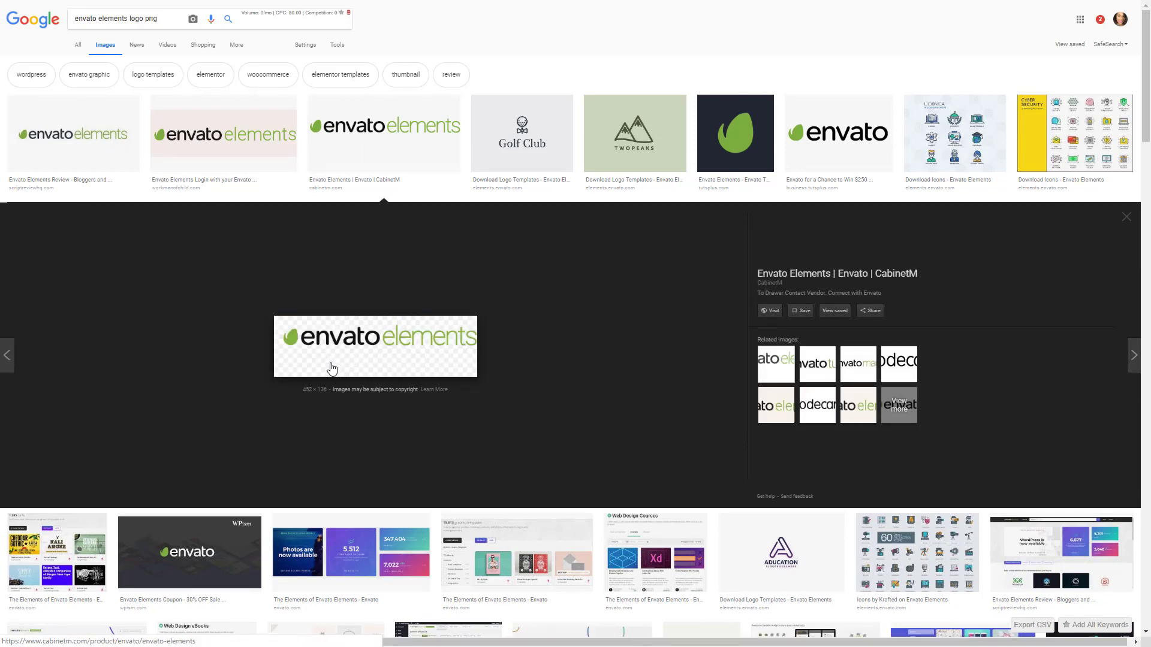
Save the previewed transparent logo image as "envato elements logo.png".
key(ctrl+plus)
key(ctrl+plus)
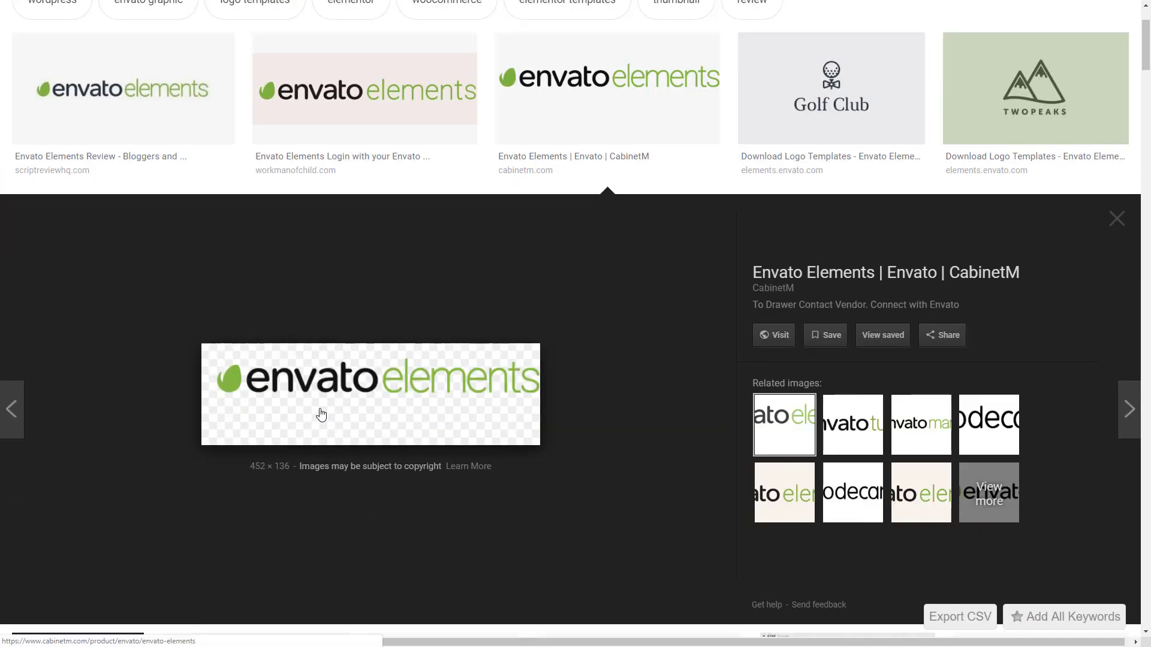
right_click(321, 414)
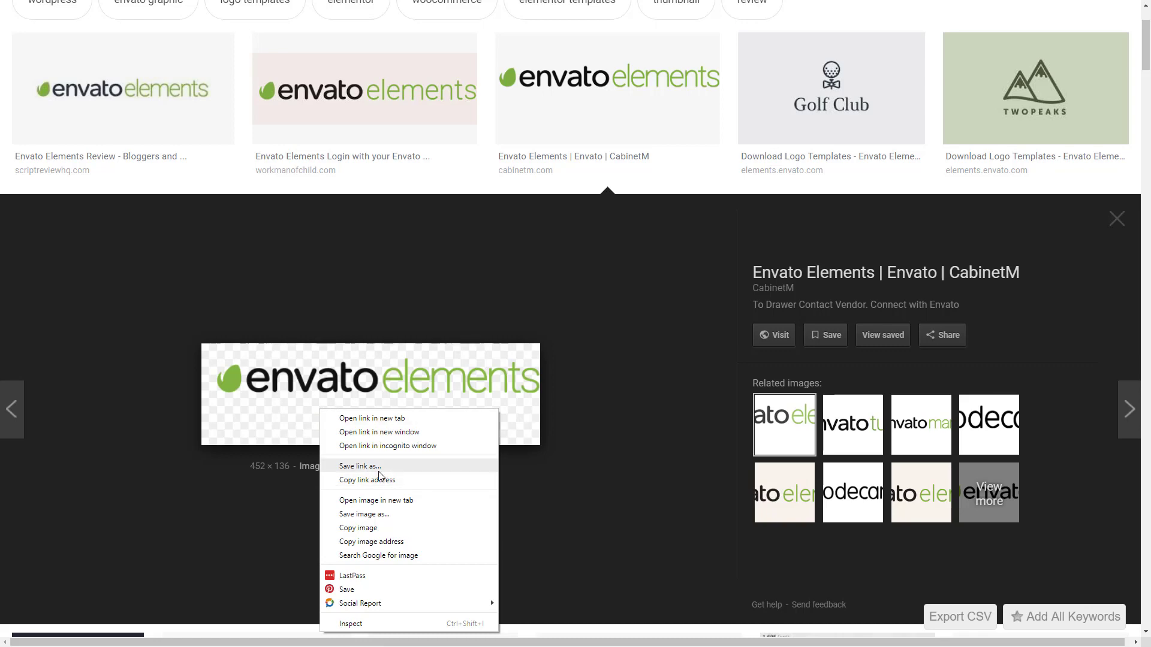
click(386, 516)
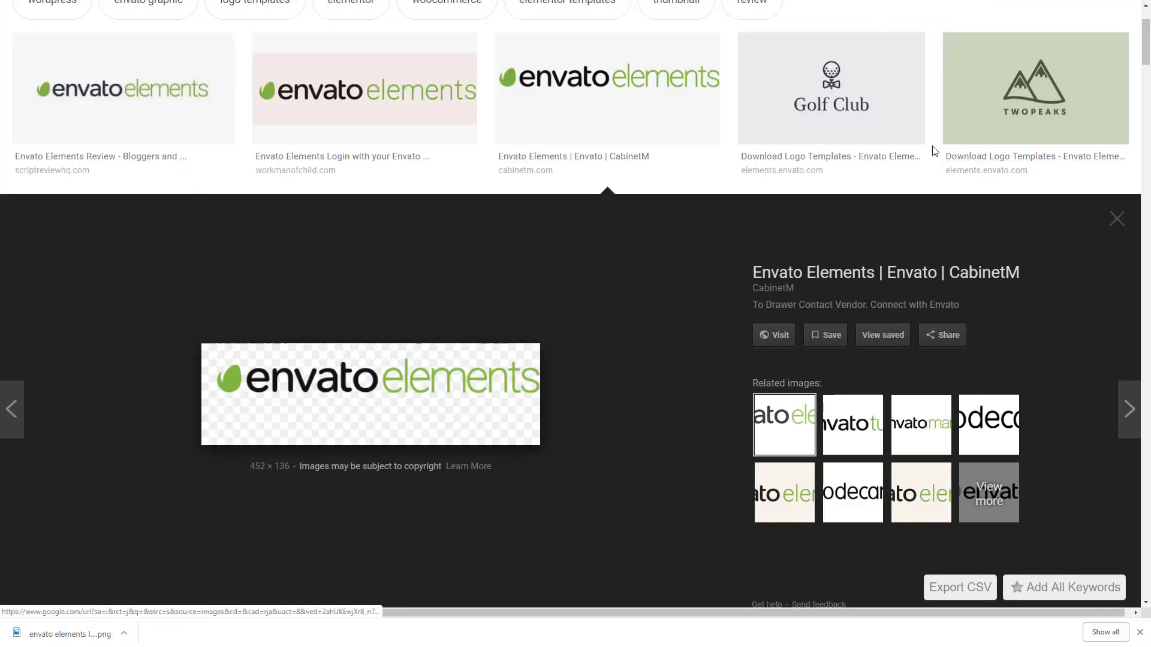
Switch back to PicMonkey and add "envato elements logo.png" to the thumbnail as a custom graphic.
scroll(939, 117, up, 2)
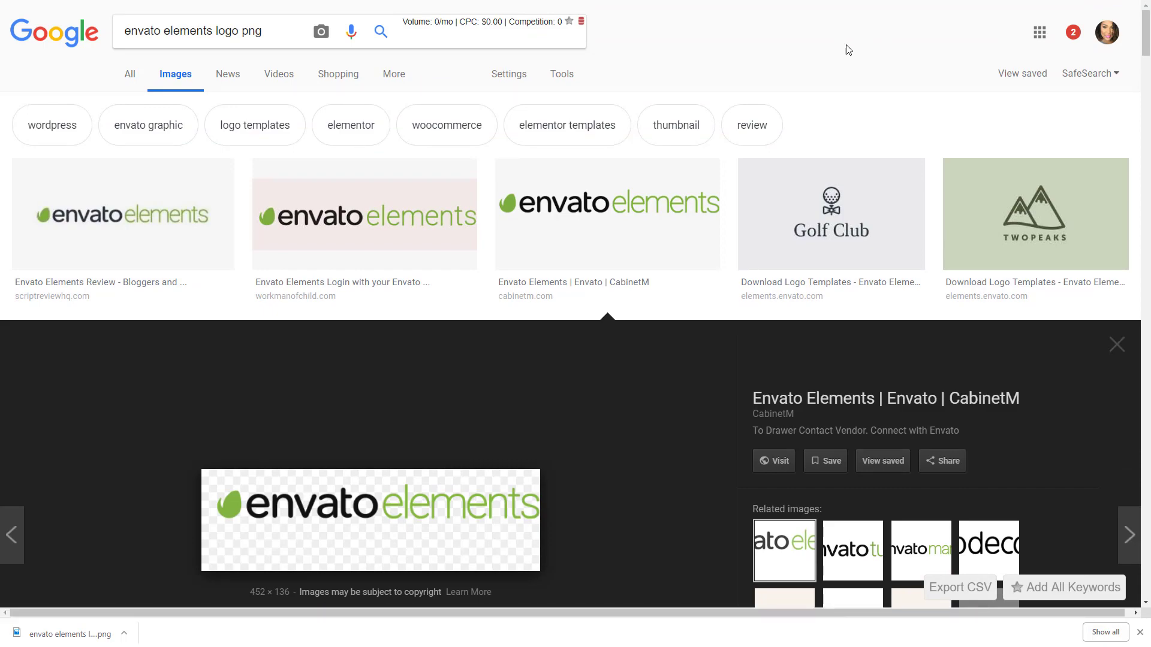
key(F11)
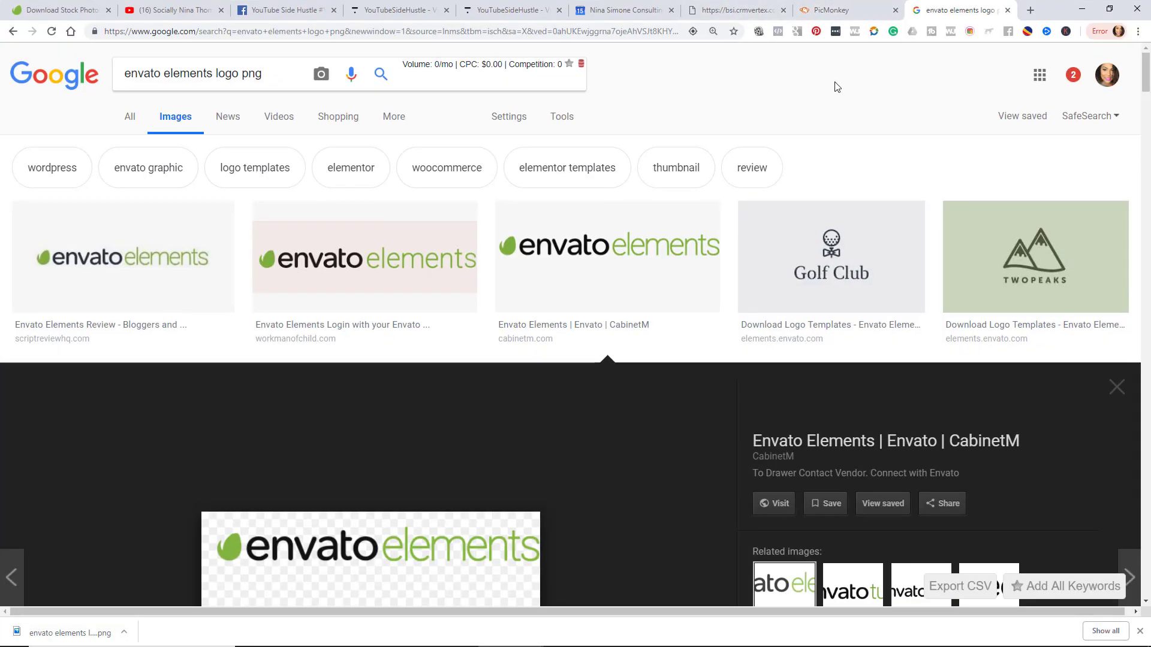
key(F11)
key(F11)
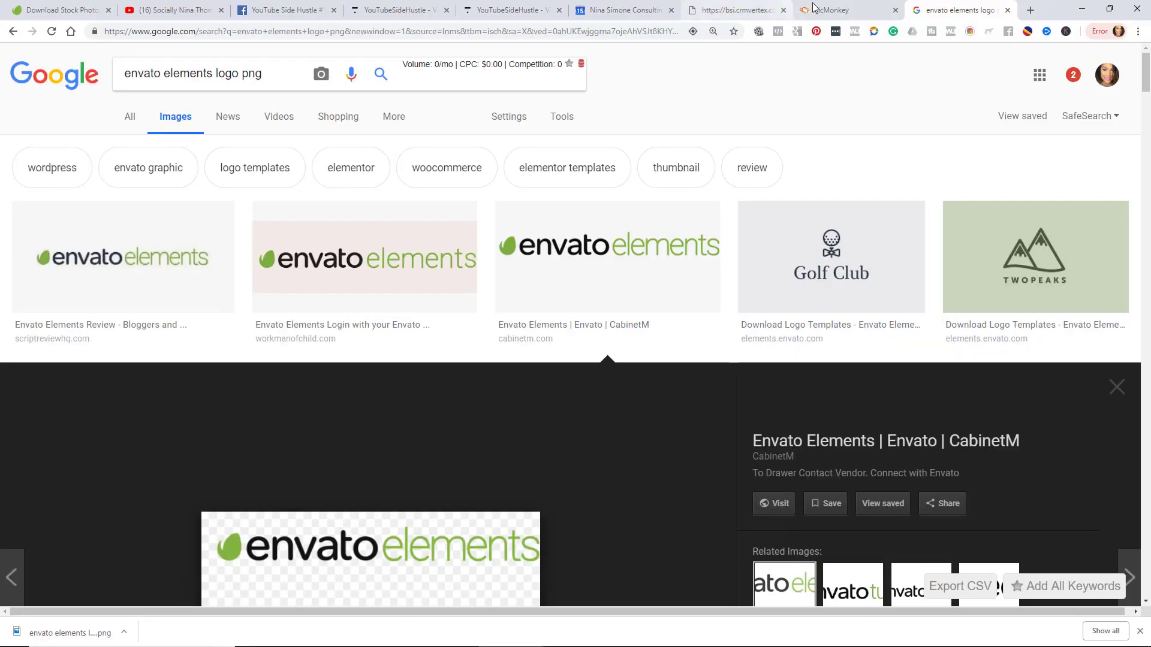
click(833, 10)
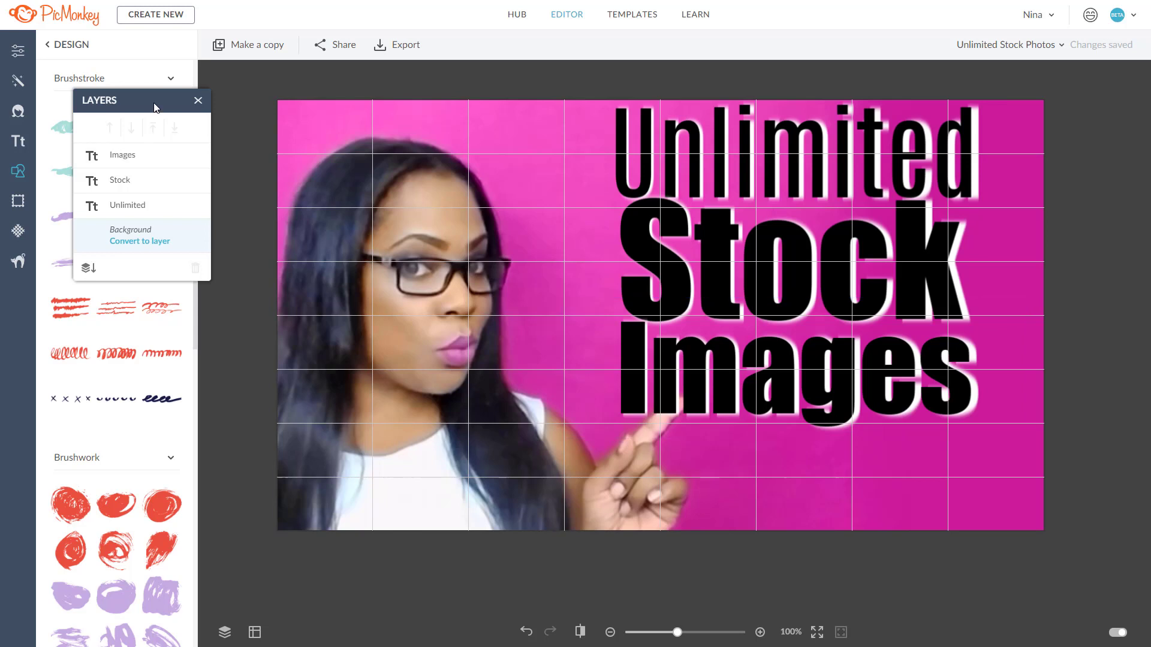
drag(153, 102, 217, 65)
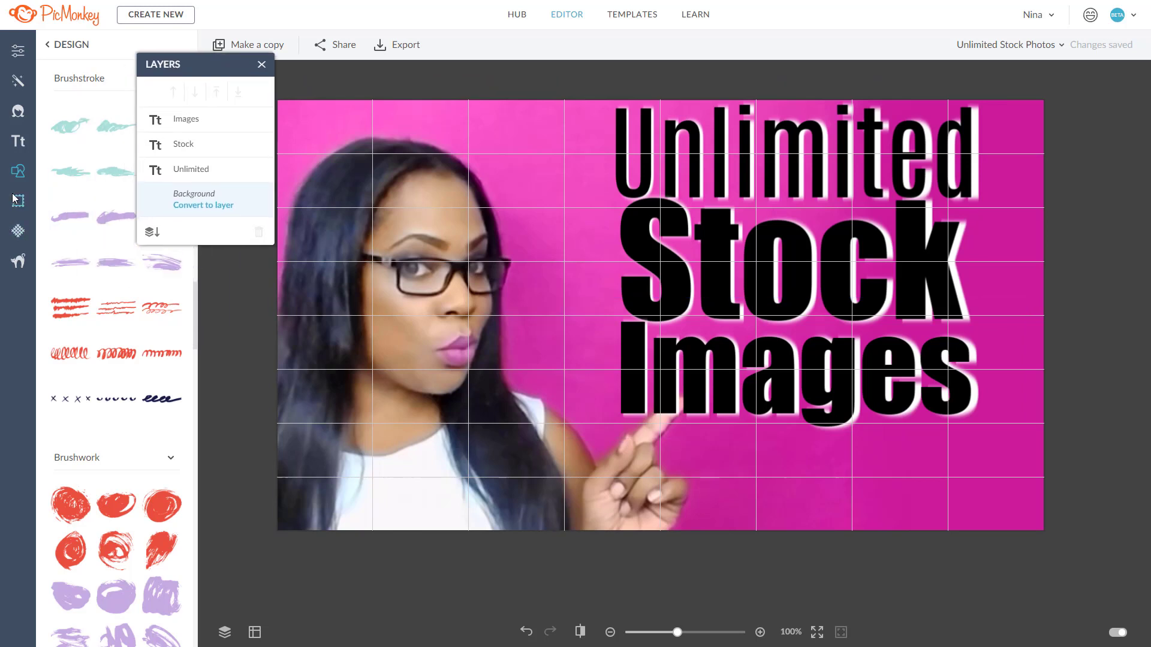
click(18, 171)
drag(197, 63, 270, 56)
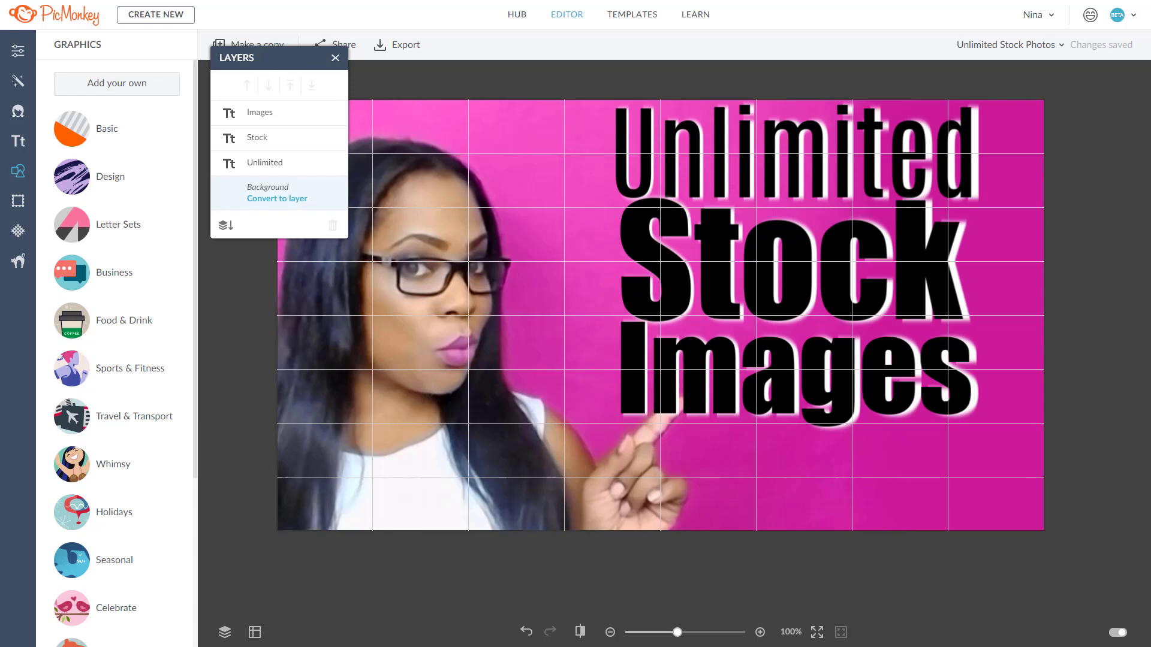
click(117, 83)
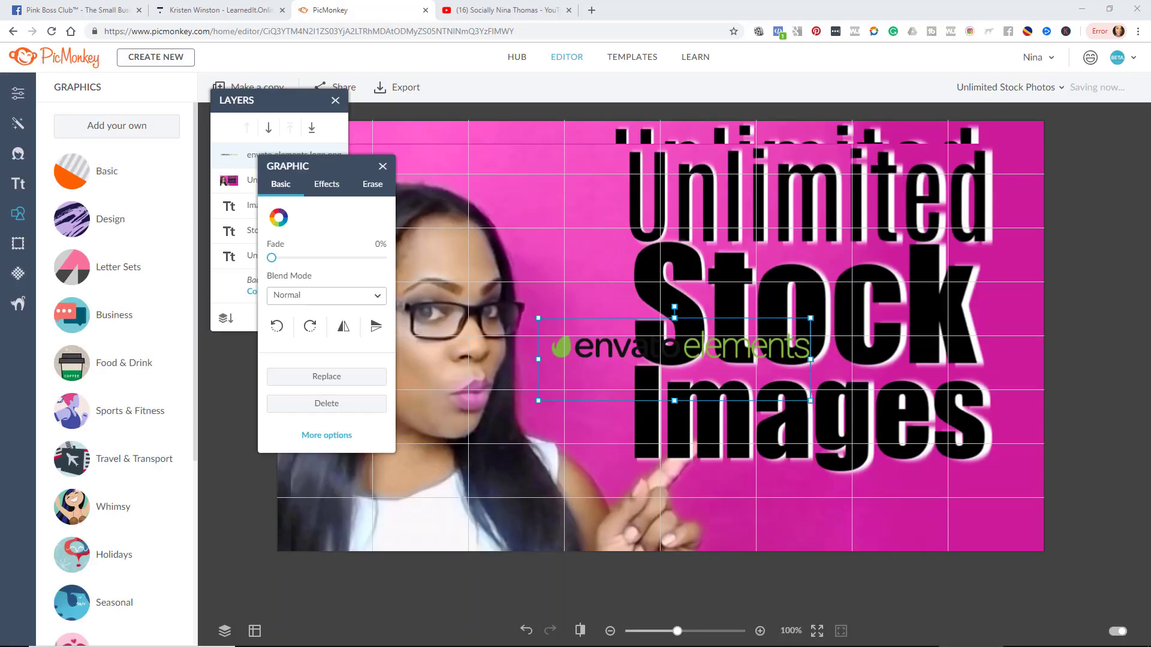
Place the envato elements logo below the word "Images" on the magenta background.
click(1068, 228)
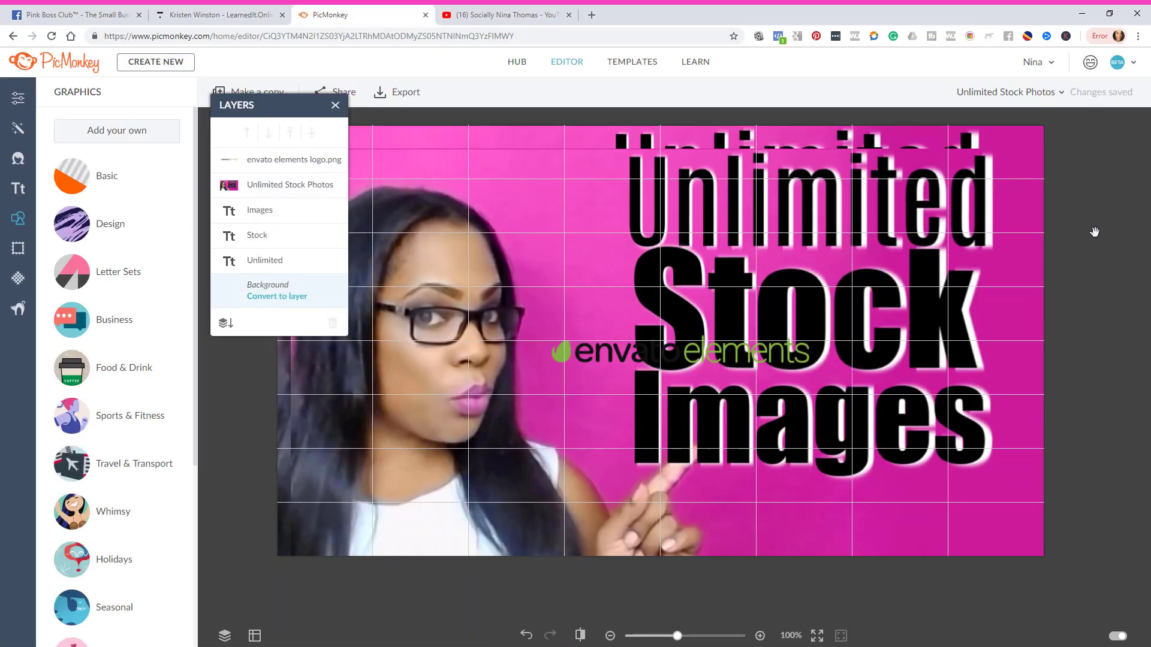
key(F11)
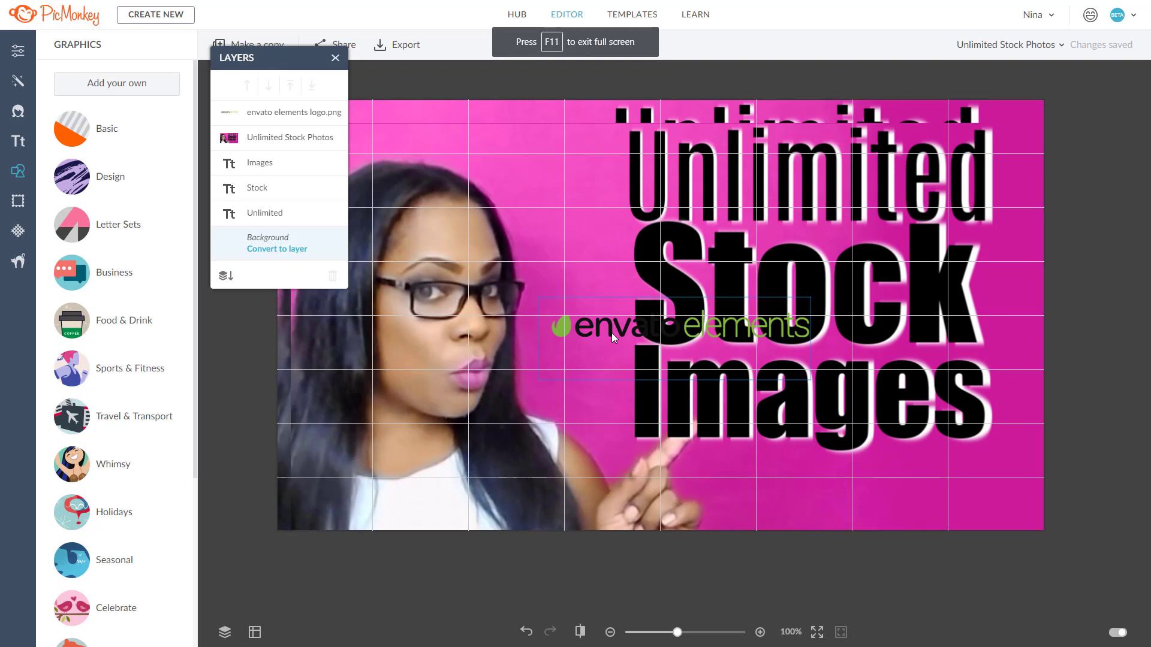
drag(612, 334, 766, 481)
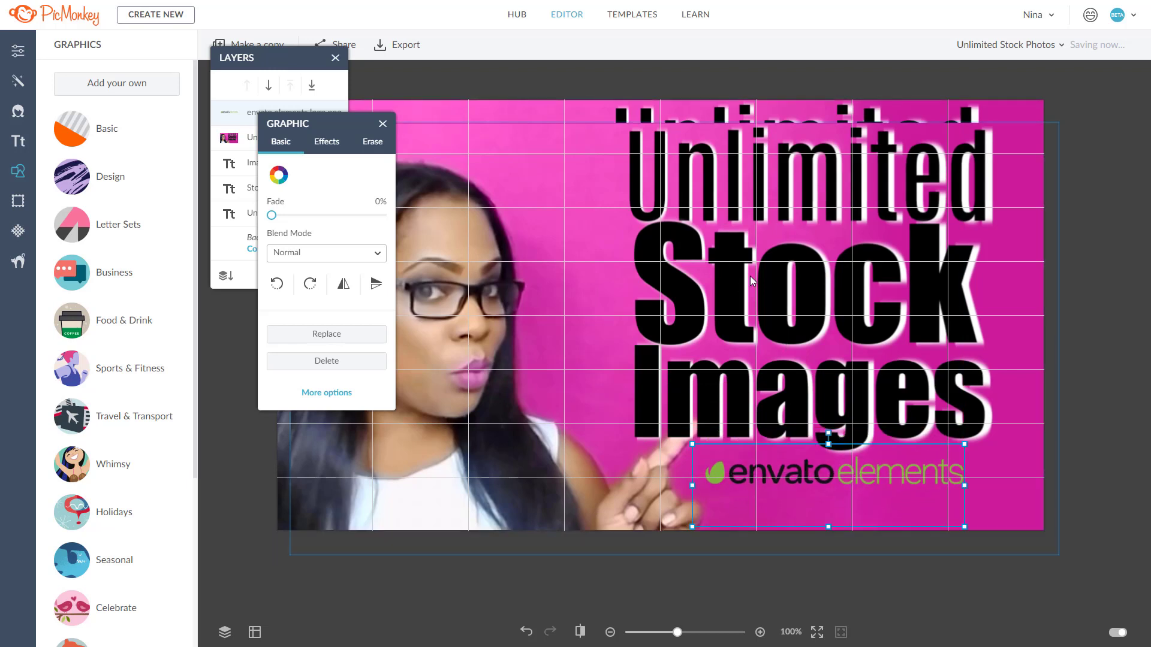
click(1096, 257)
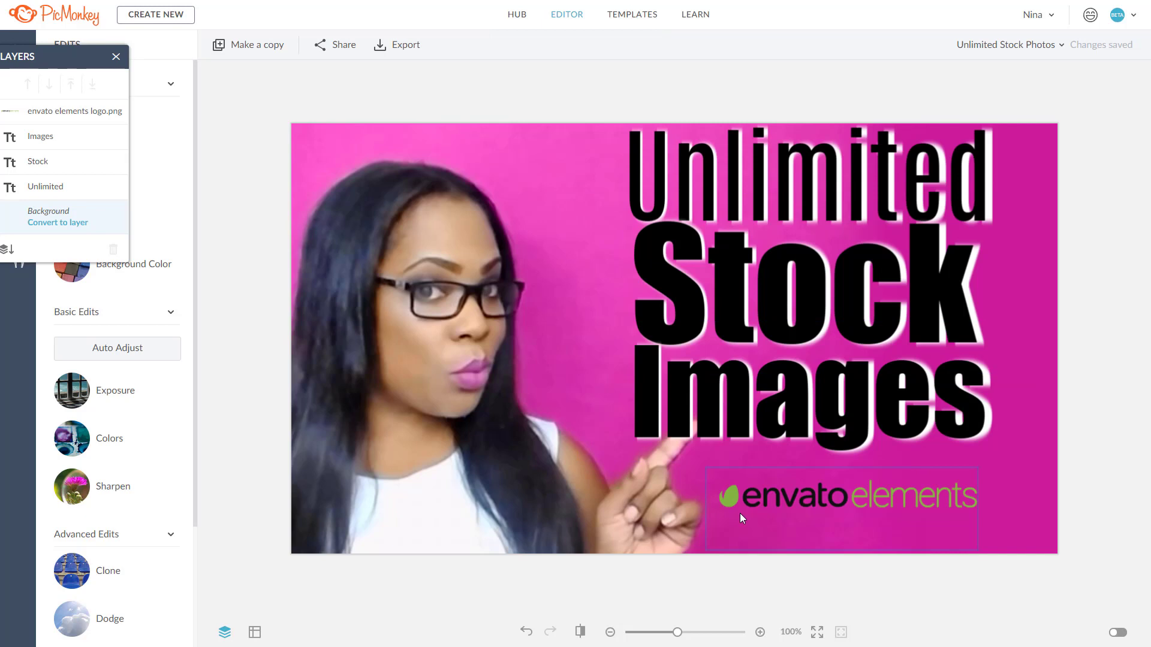
Enlarge the envato elements logo to about the title's width and position it just beneath the word "Images".
drag(747, 507, 722, 493)
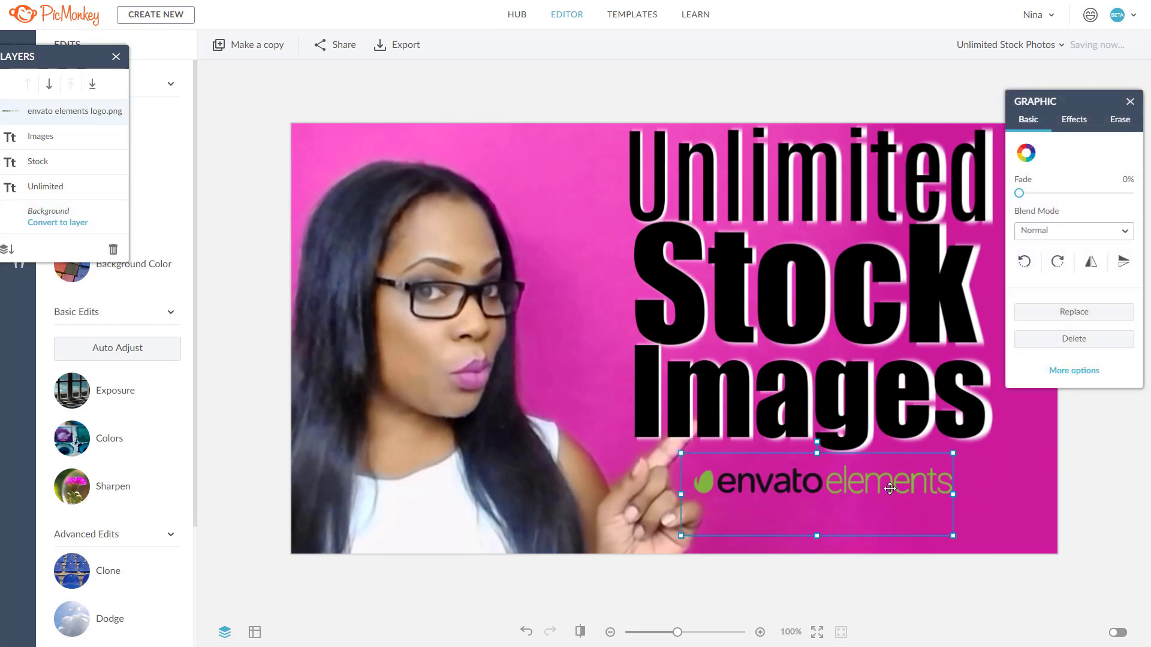
drag(955, 458, 1029, 430)
drag(907, 469, 909, 489)
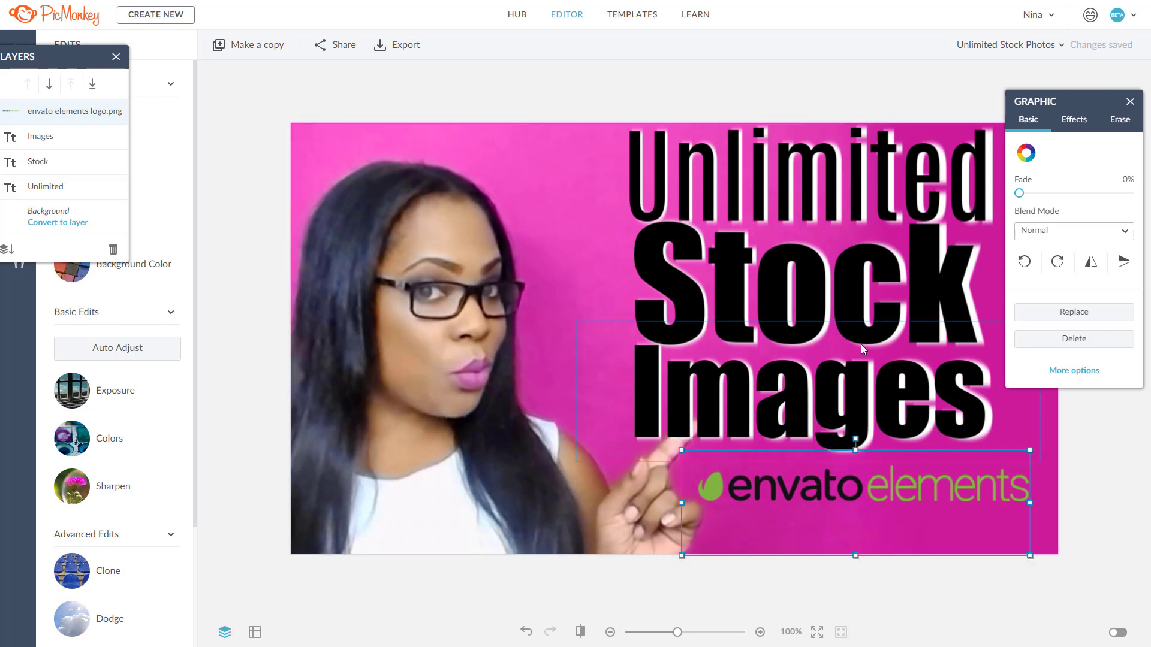
Recolor the word "Stock" to the logo leaf's green, #81b441, by sampling it with the eyedropper.
click(768, 303)
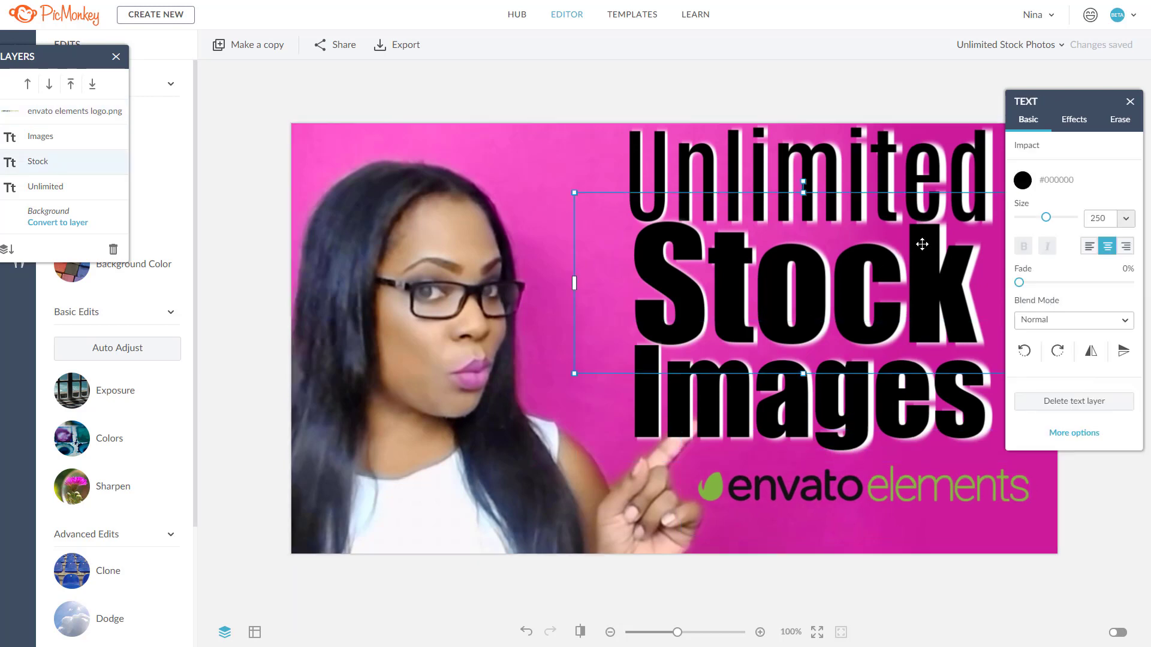
click(1022, 181)
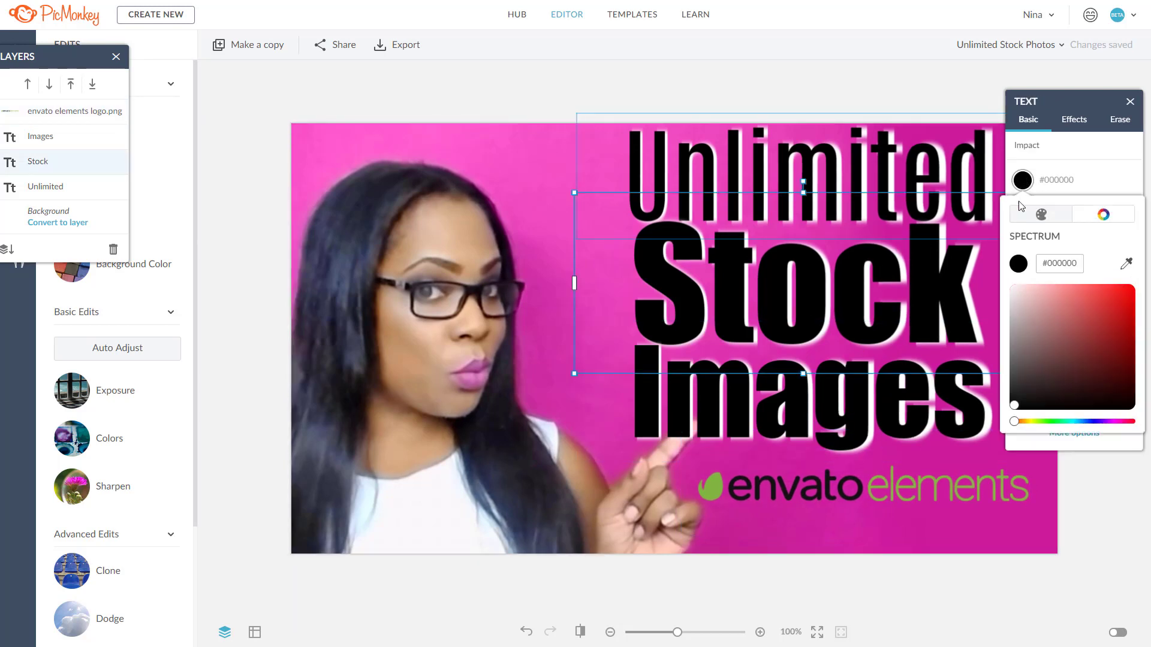
click(1126, 268)
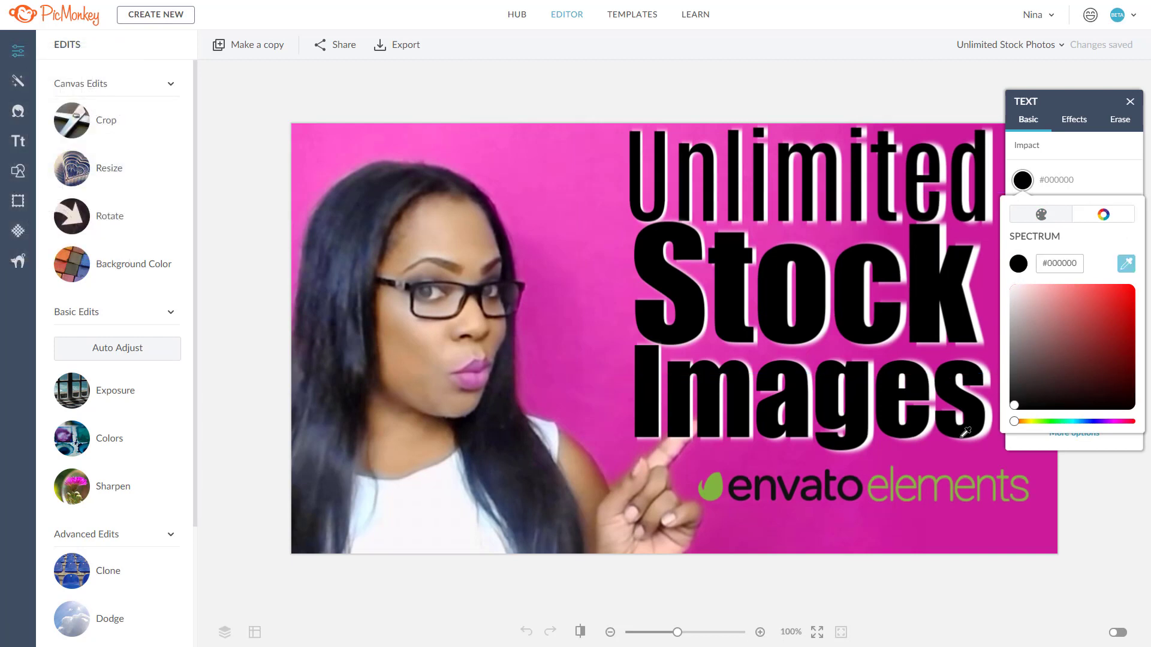
click(951, 473)
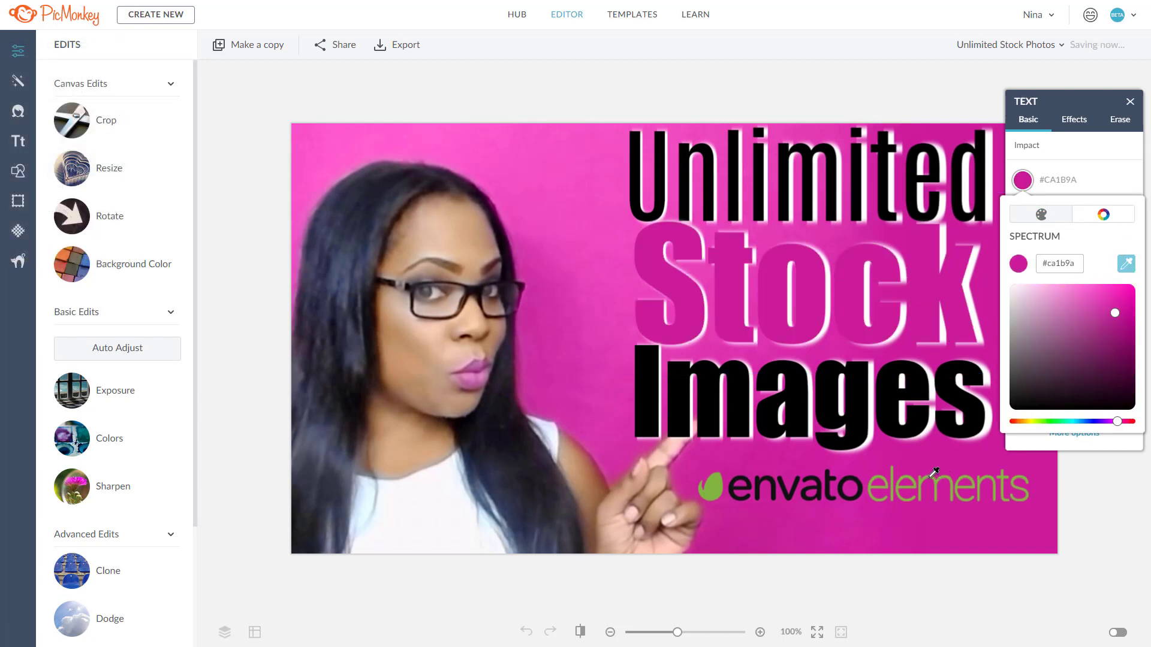
click(933, 471)
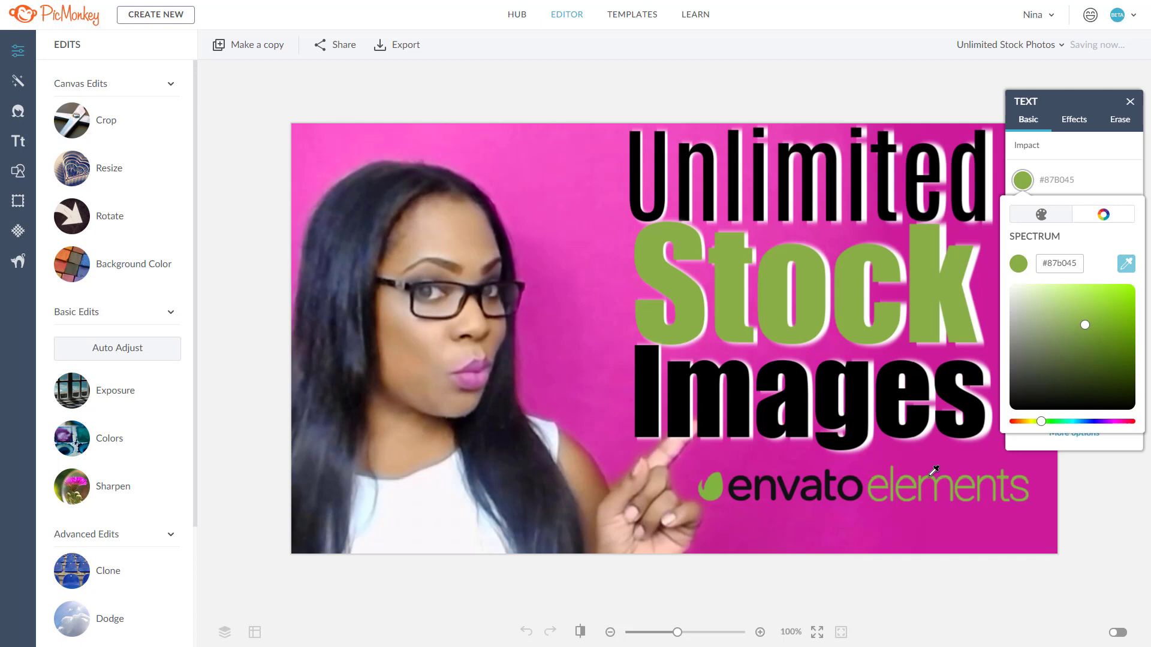
click(933, 471)
click(719, 484)
click(719, 485)
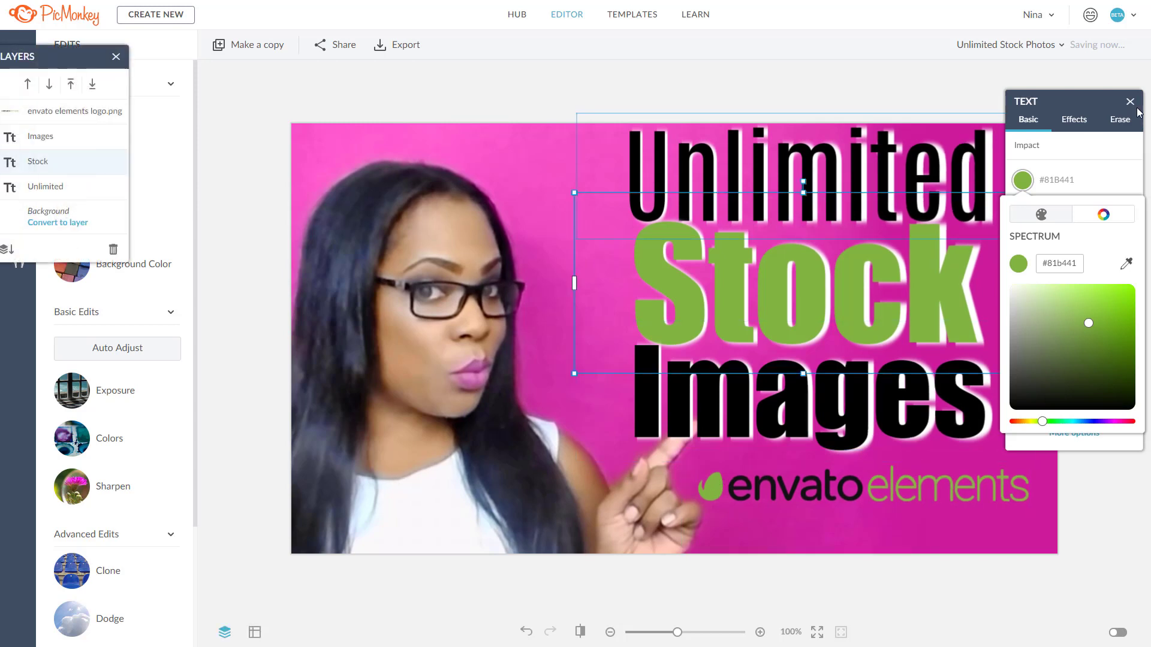
Change the drop shadow of the word "Stock" to near-black, #121112, by sampling the logo's dark lettering with the eyedropper.
click(1075, 119)
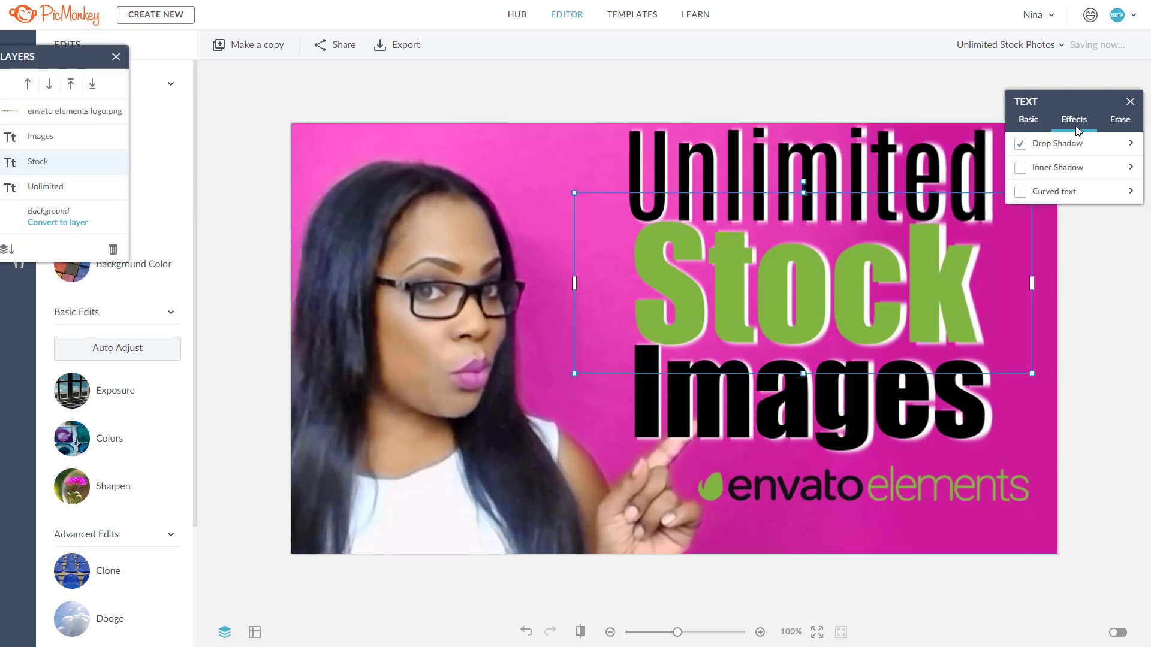
click(1130, 143)
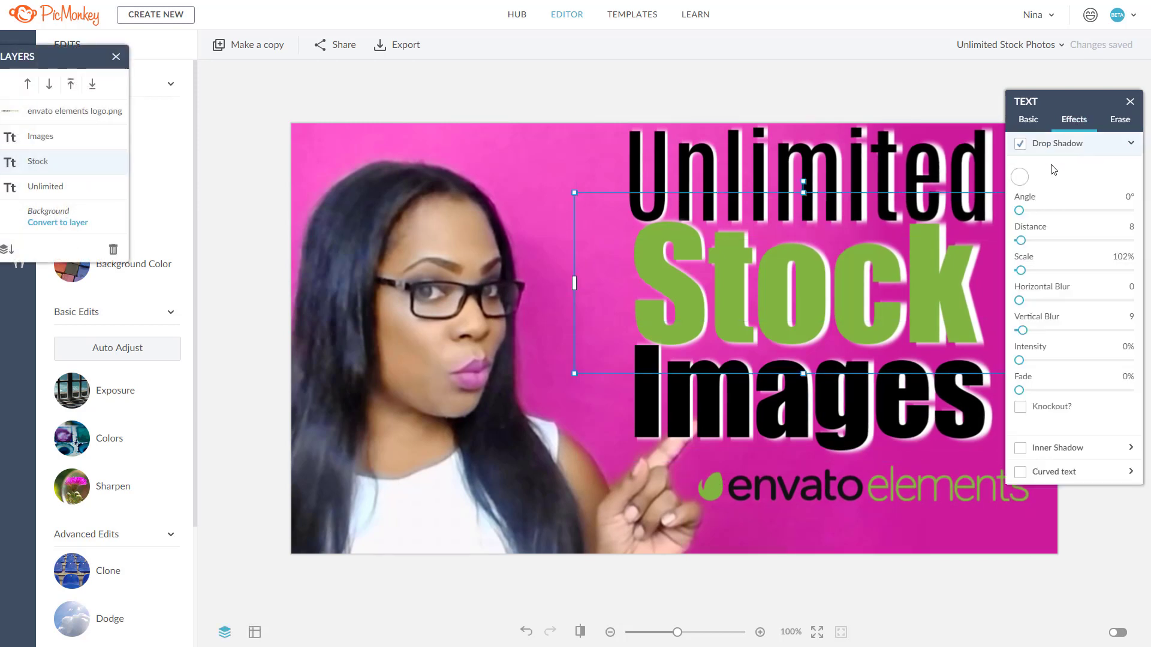
click(1020, 177)
drag(1012, 325, 1014, 405)
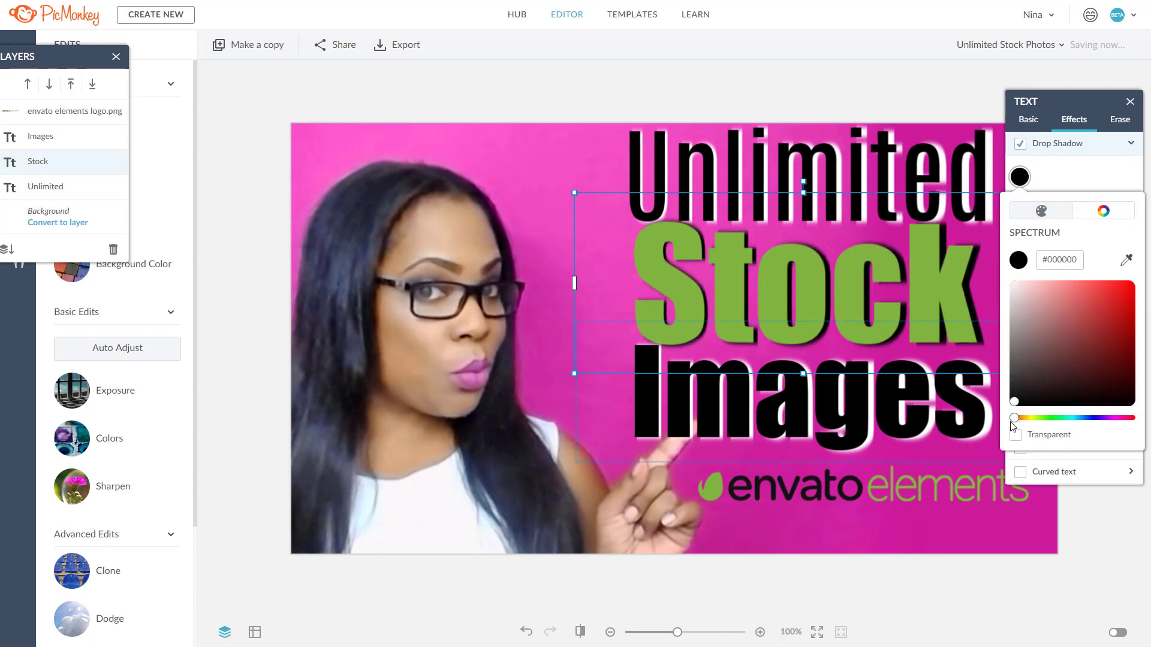
click(1126, 260)
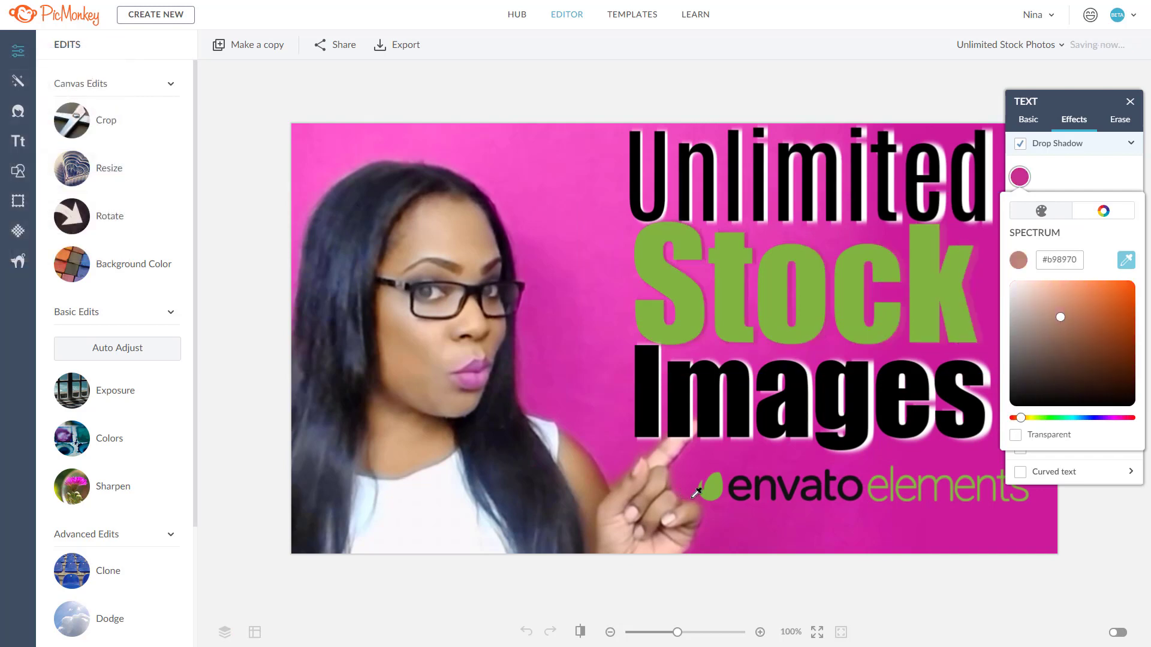
click(784, 476)
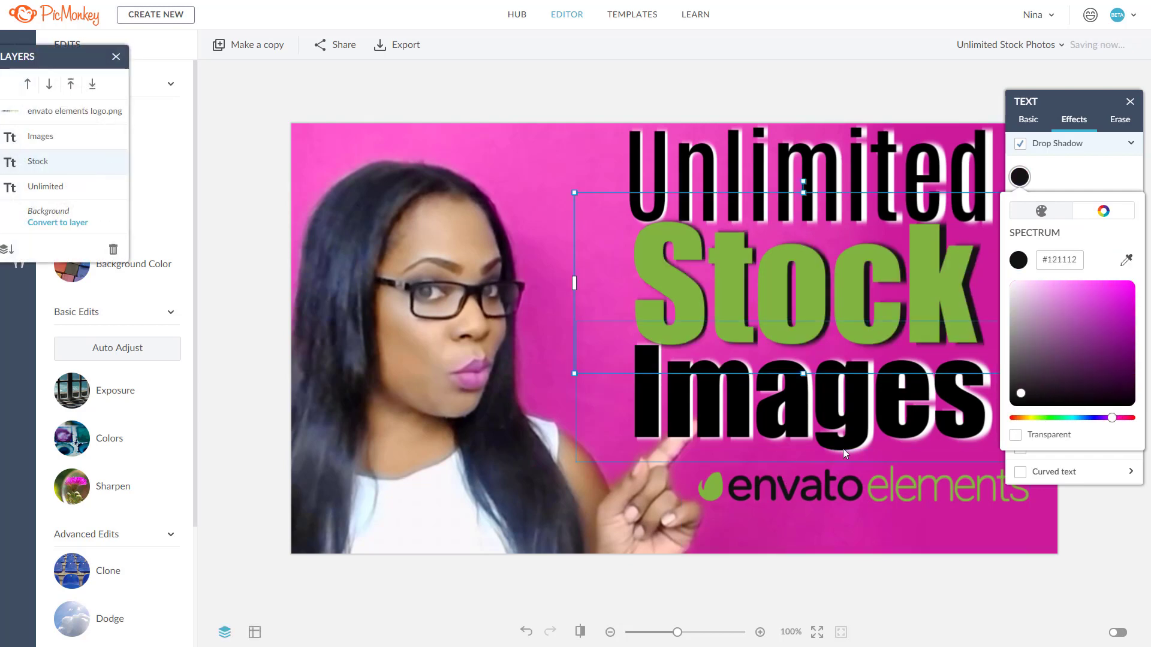
click(1116, 539)
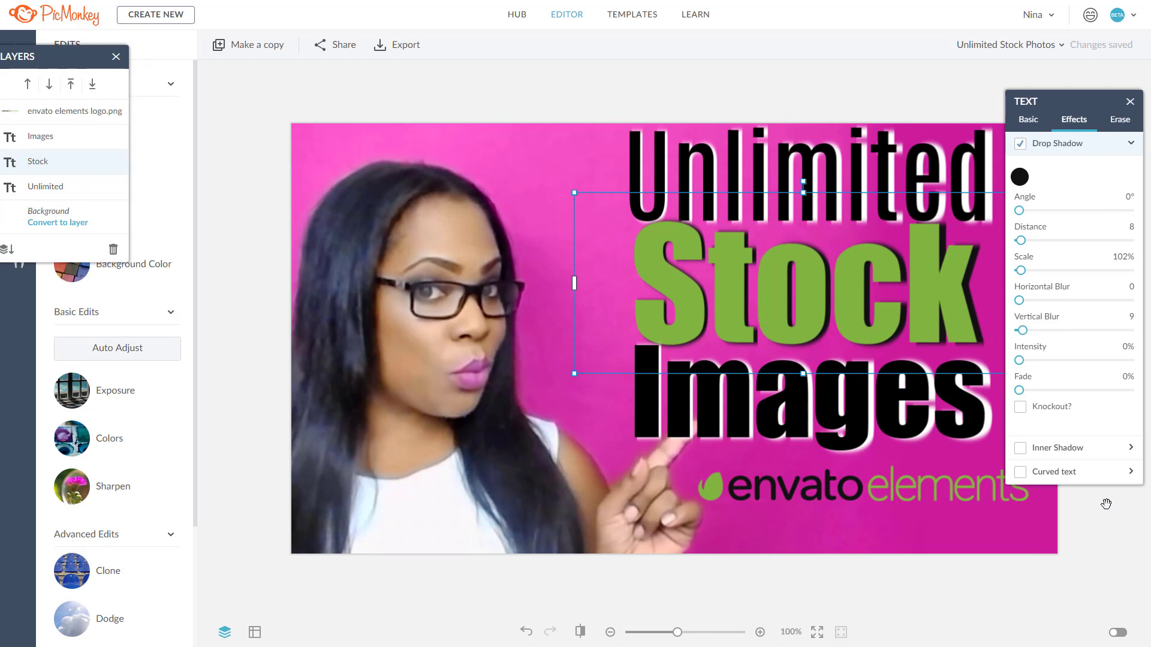
Try coloring only the letter "a" of the word "Images" pink, #e19c9c, and undo the change.
click(907, 410)
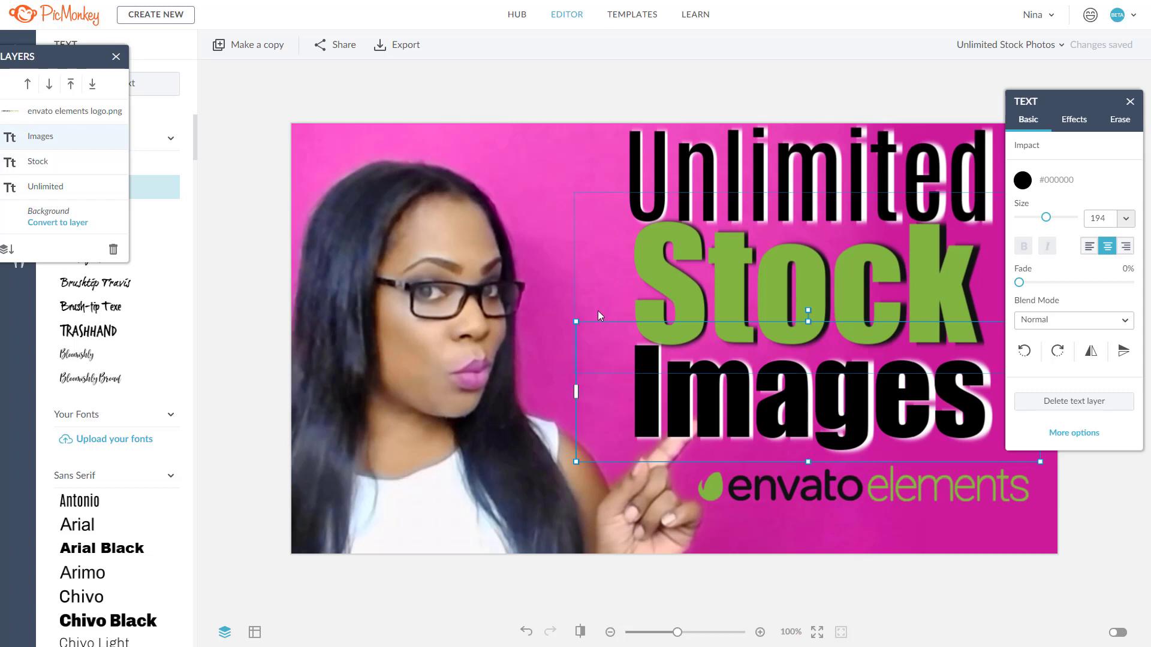
click(787, 411)
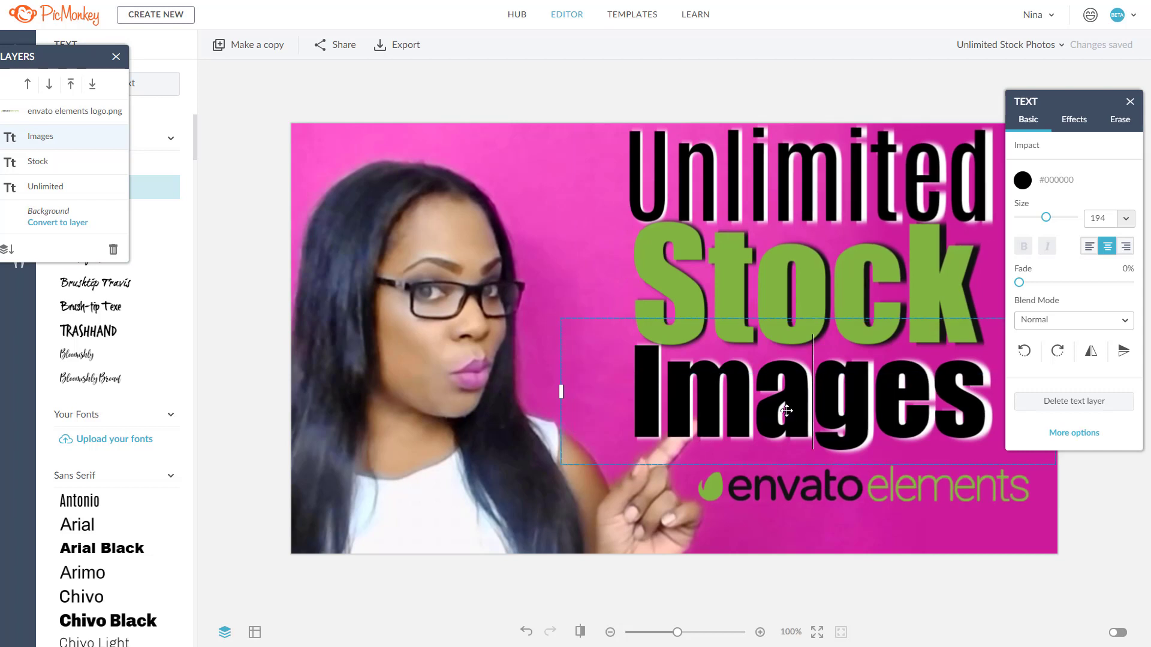
drag(786, 410, 772, 404)
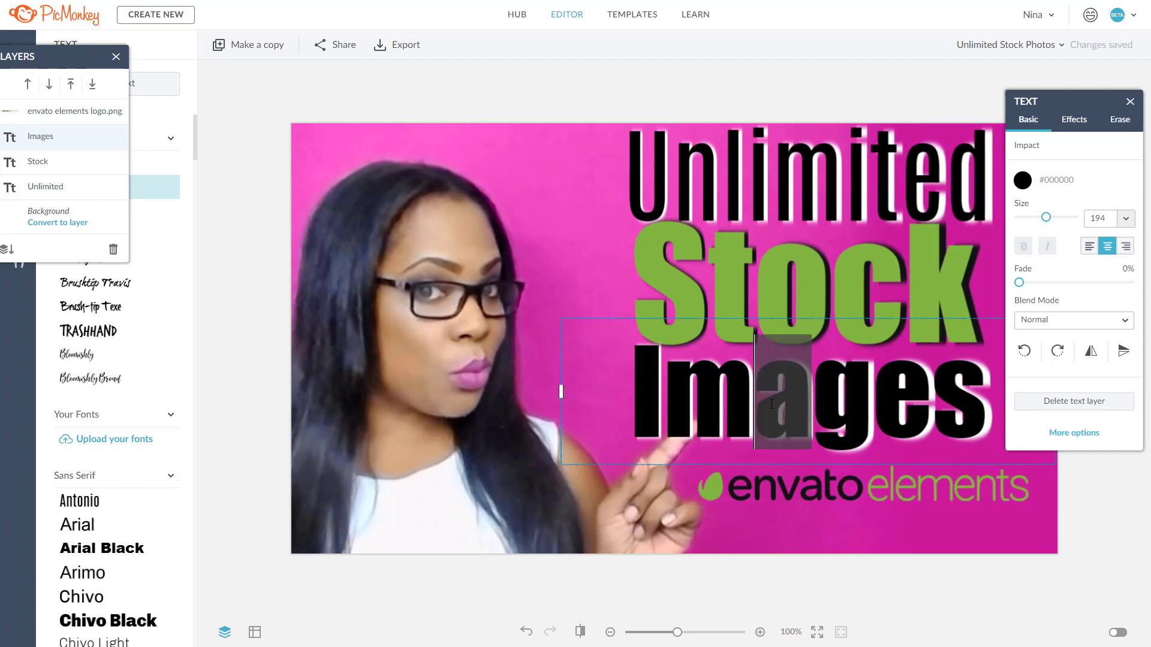
click(1022, 180)
drag(1051, 291, 1049, 303)
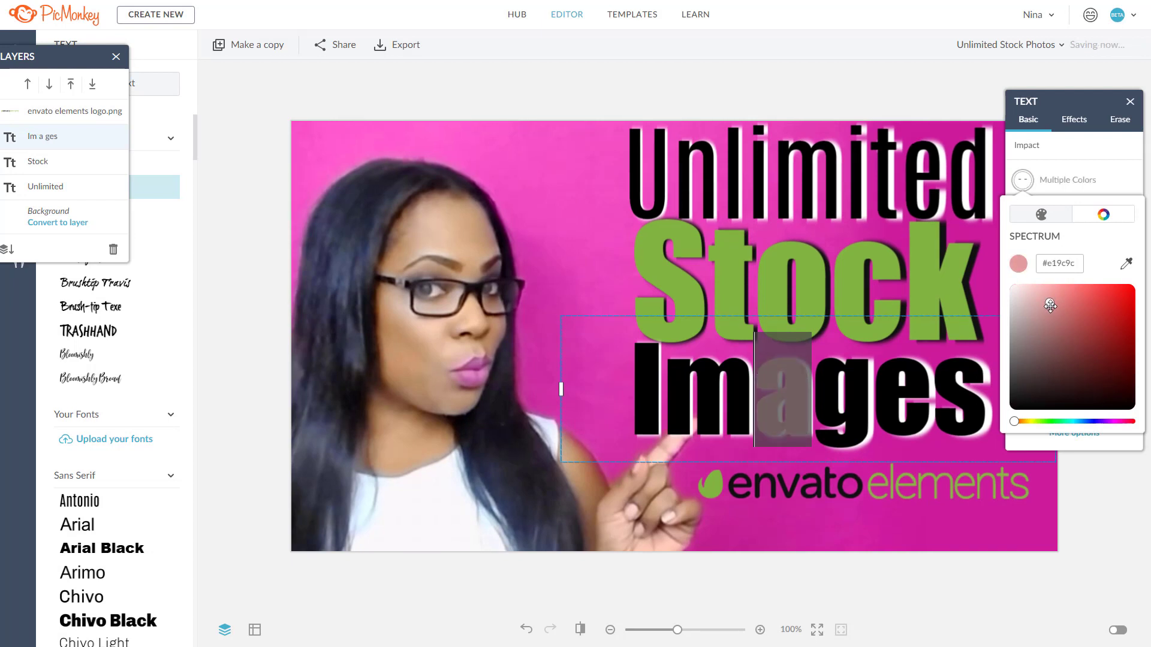
key(ctrl+z)
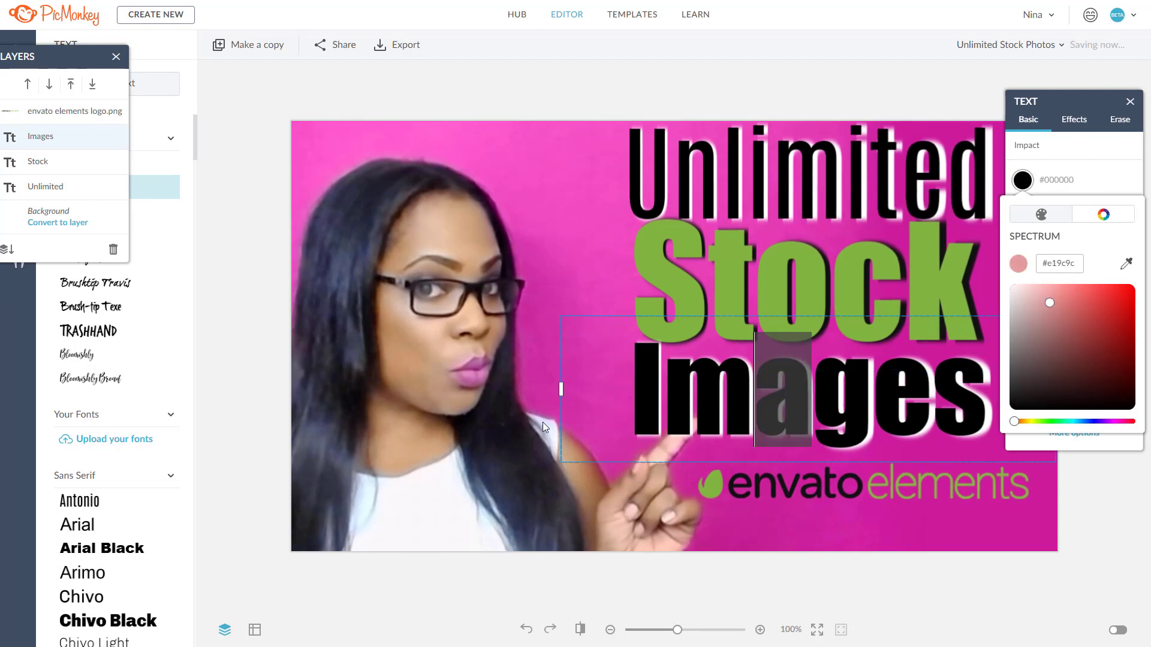
click(500, 248)
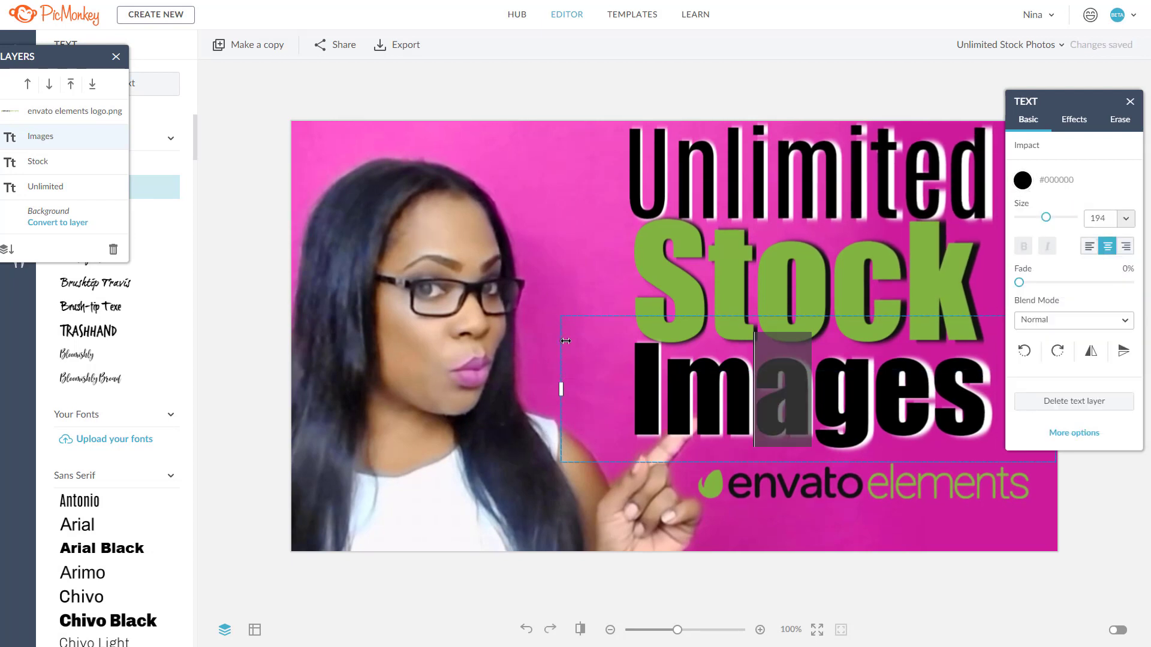
click(360, 594)
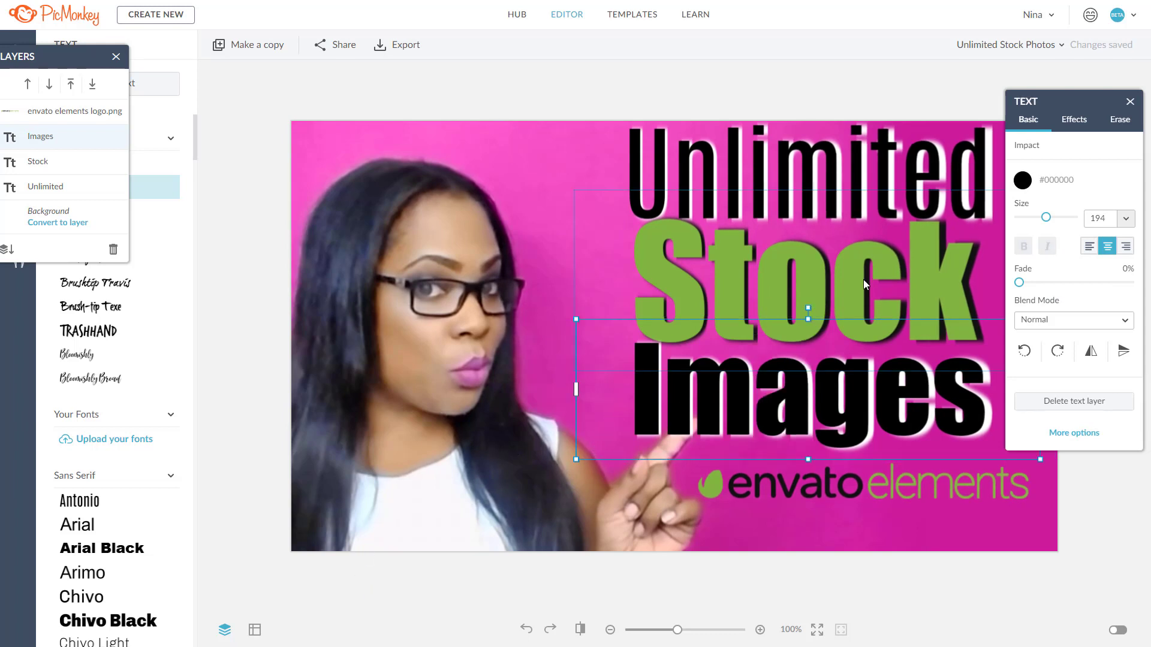
Change the drop shadow of the word "Images" to green, #81b441, by sampling the word "Stock" with the eyedropper.
click(1023, 180)
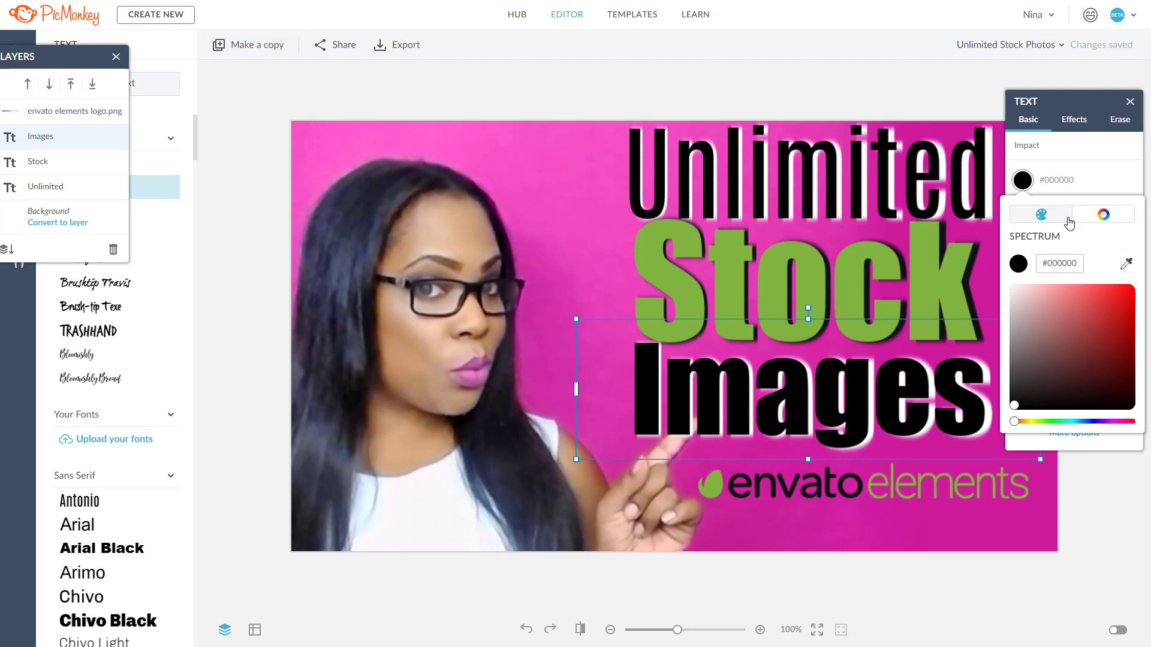
click(1071, 122)
click(1072, 123)
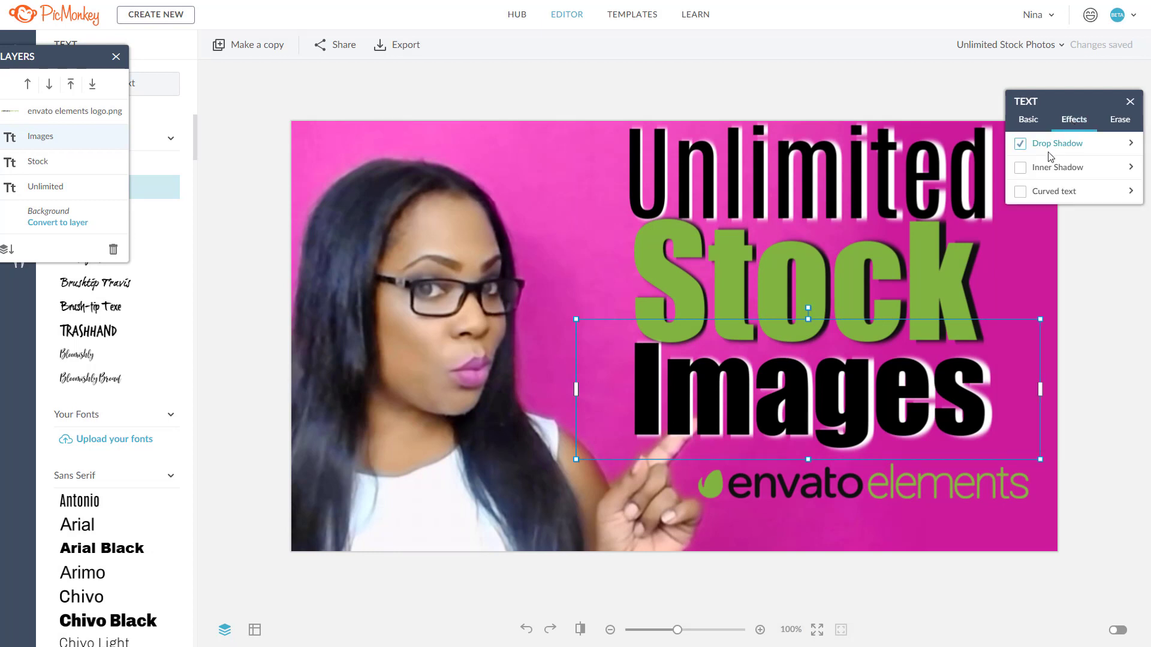
click(1131, 145)
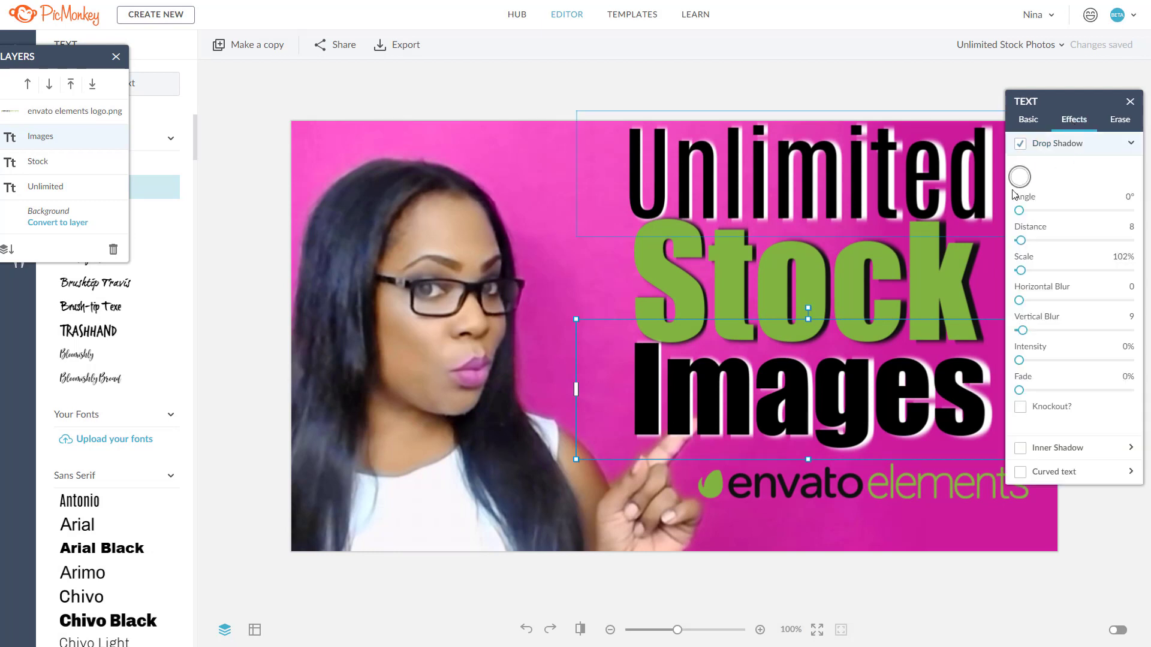
click(1020, 176)
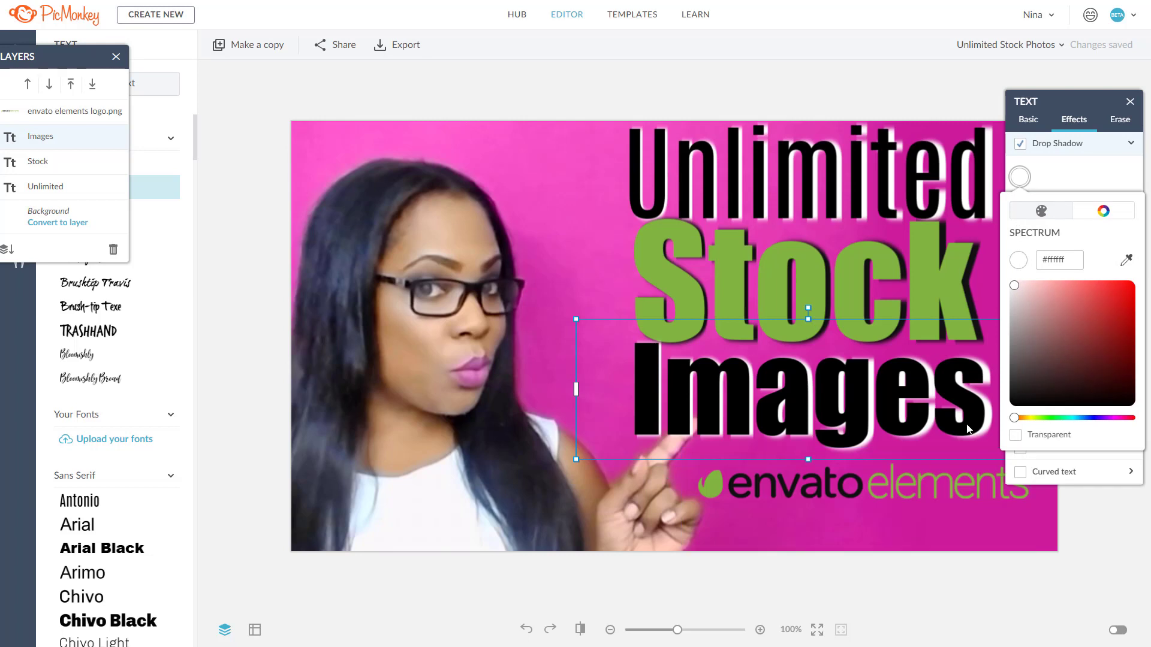
click(1127, 261)
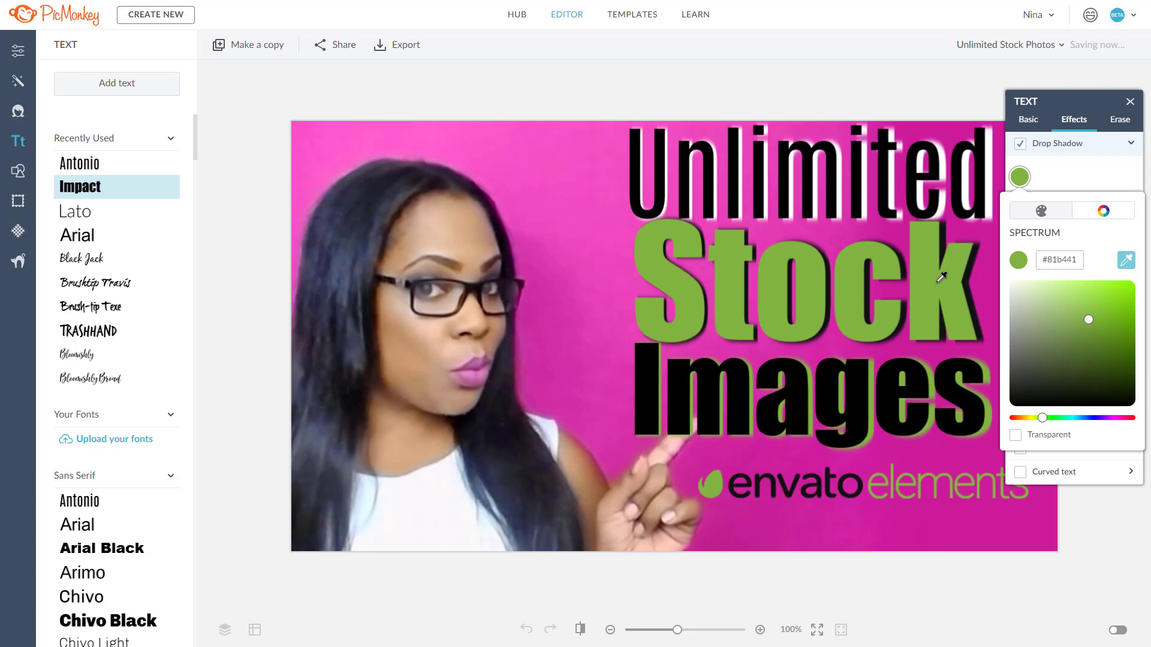
click(937, 282)
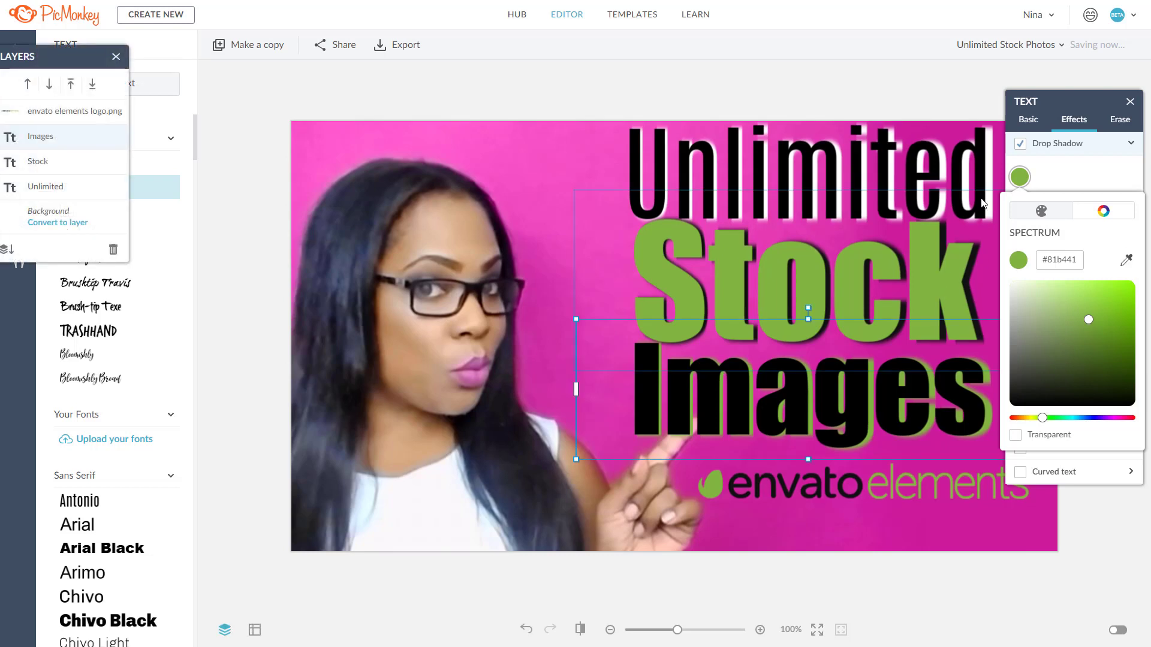
click(1019, 177)
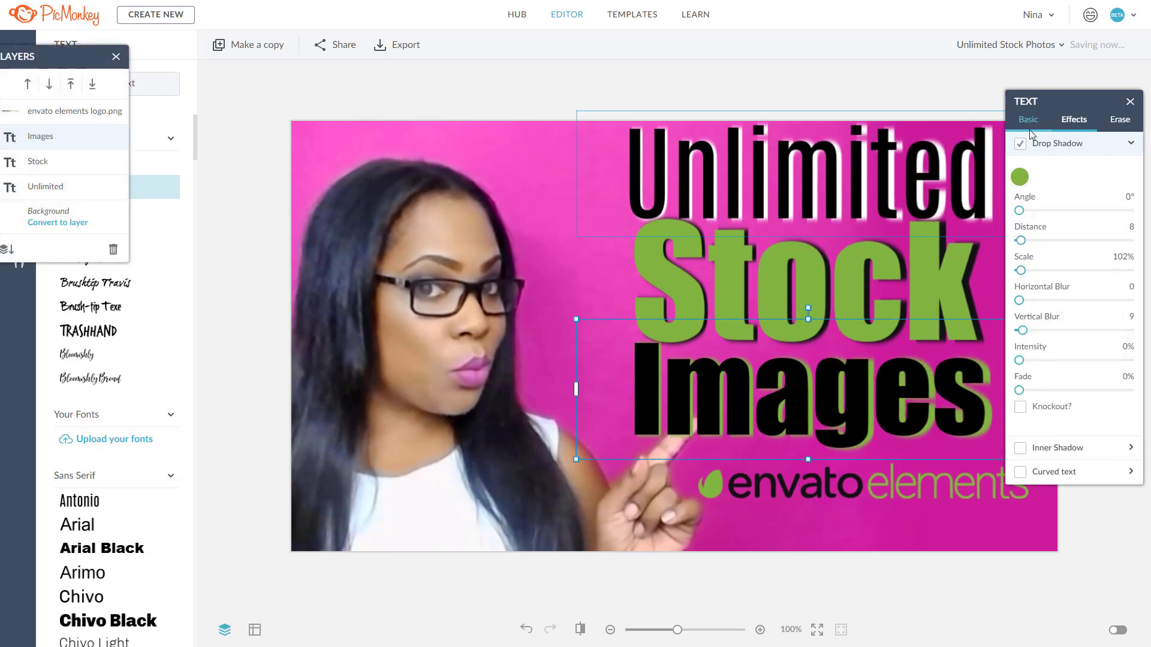
Recolor the word "Images" to near-black, #121112, by sampling the logo's dark lettering with the eyedropper.
click(1028, 119)
click(1023, 180)
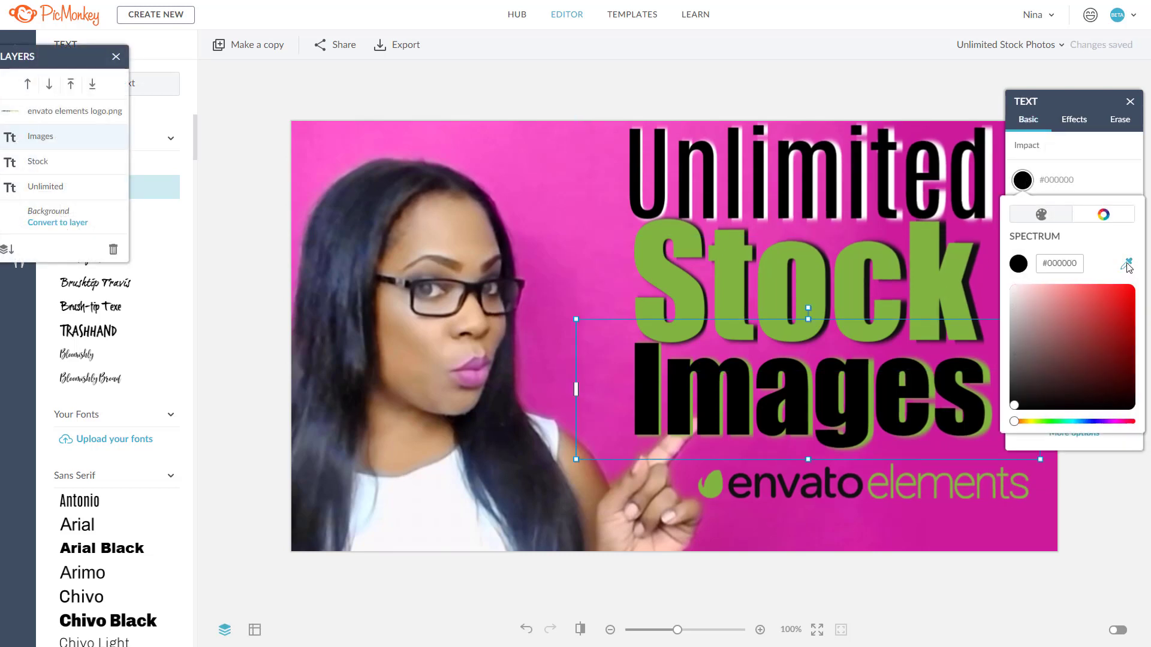
click(1127, 265)
click(760, 479)
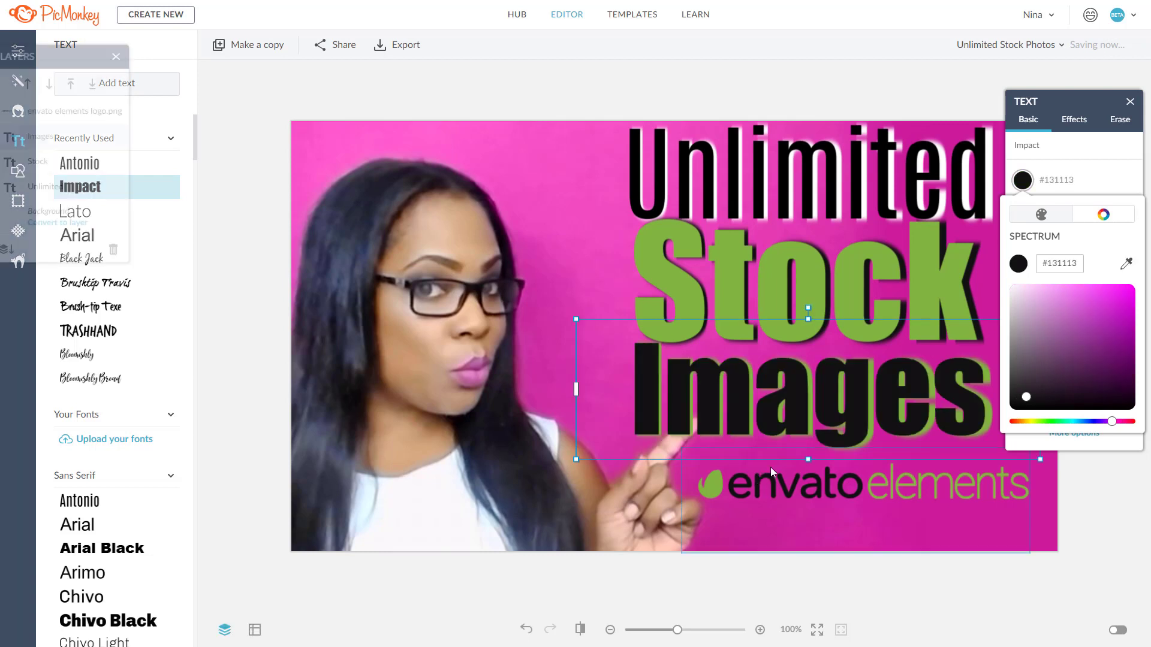
click(1023, 180)
click(1125, 265)
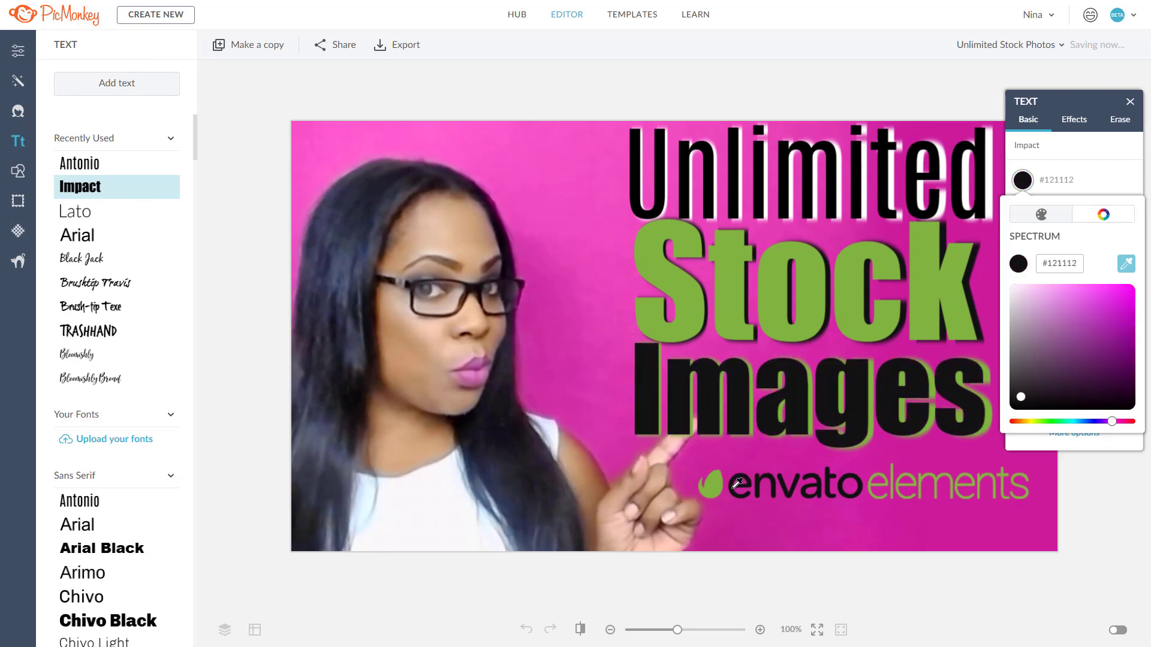
click(772, 452)
Recolor the word "Unlimited" to near-black, #121112, by sampling the "envato" lettering in the logo with the eyedropper.
click(728, 166)
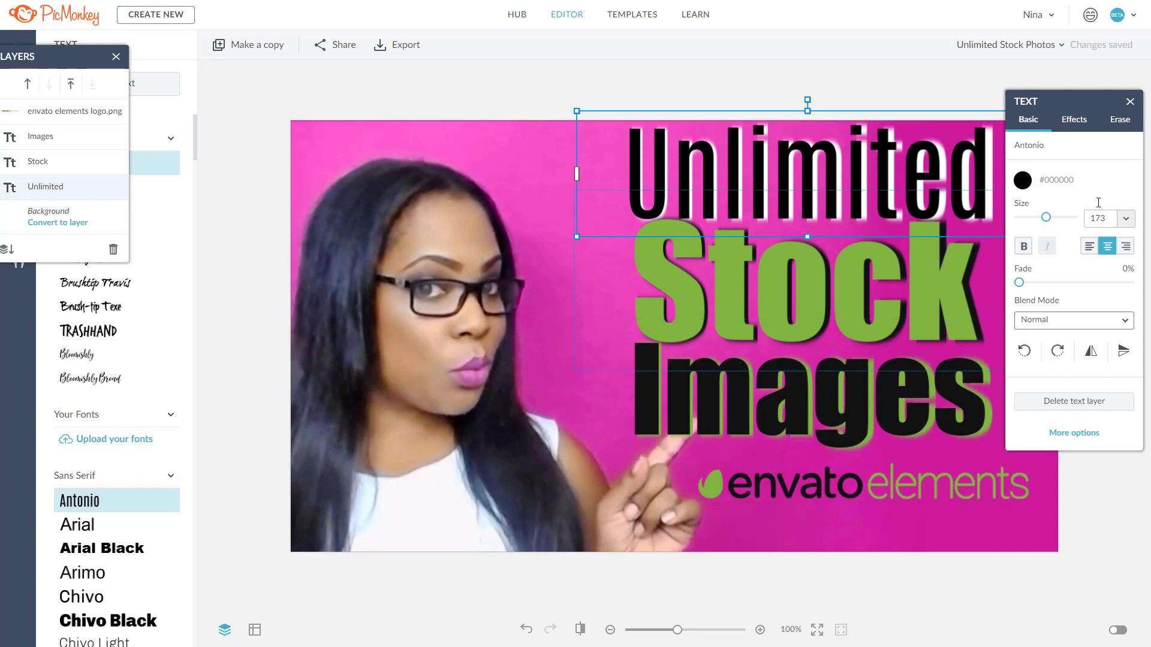
click(1023, 179)
click(1125, 264)
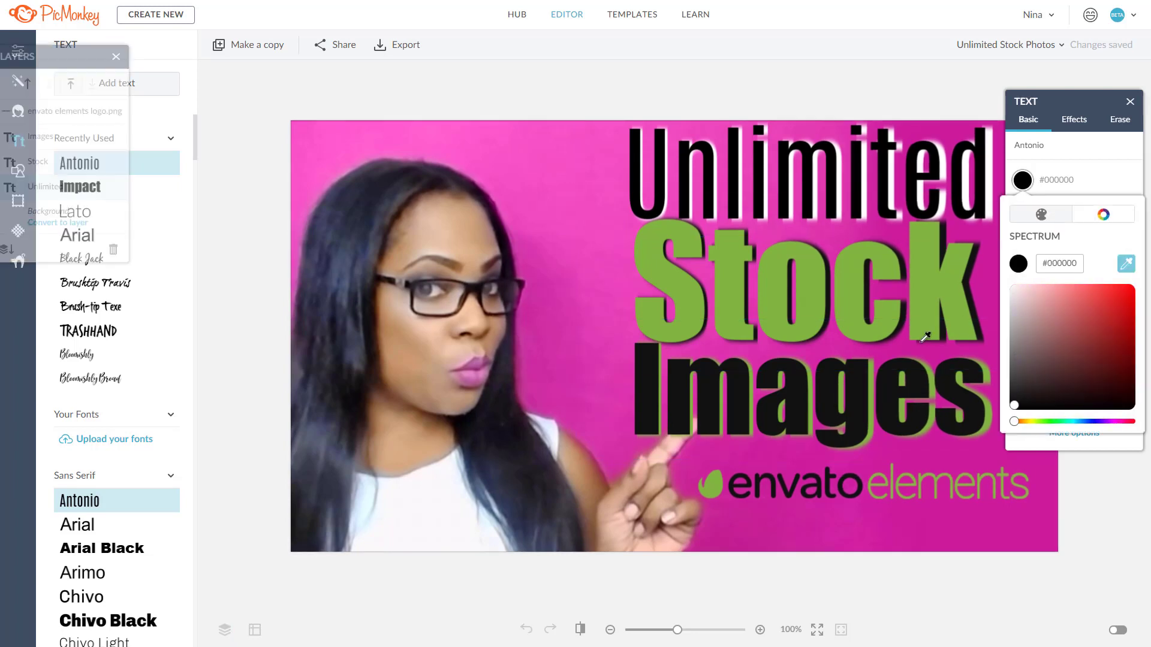
click(761, 478)
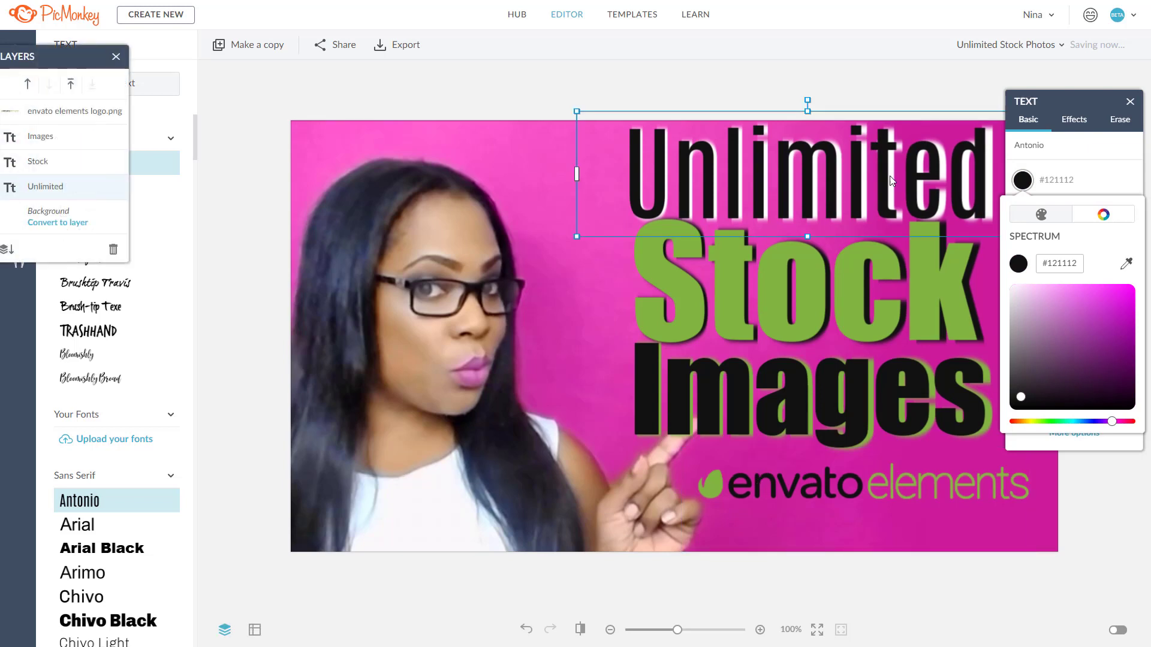
Change the drop shadow of the word "Unlimited" to the logo leaf's green by sampling it with the eyedropper.
click(1069, 127)
click(1071, 127)
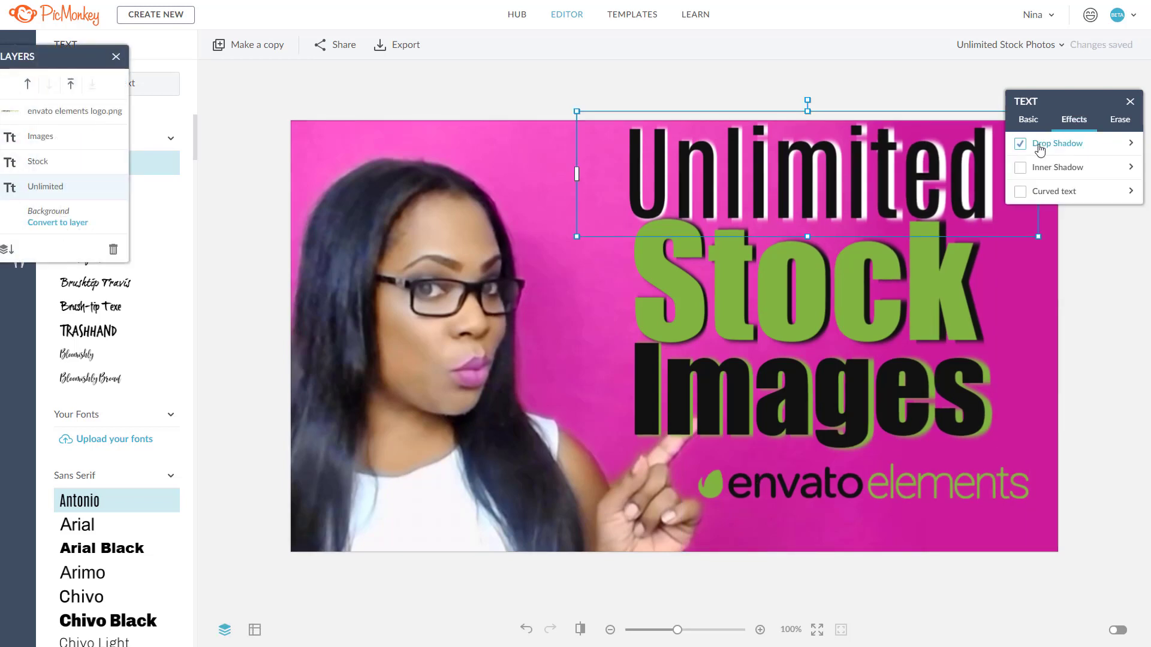
click(1136, 145)
click(1019, 177)
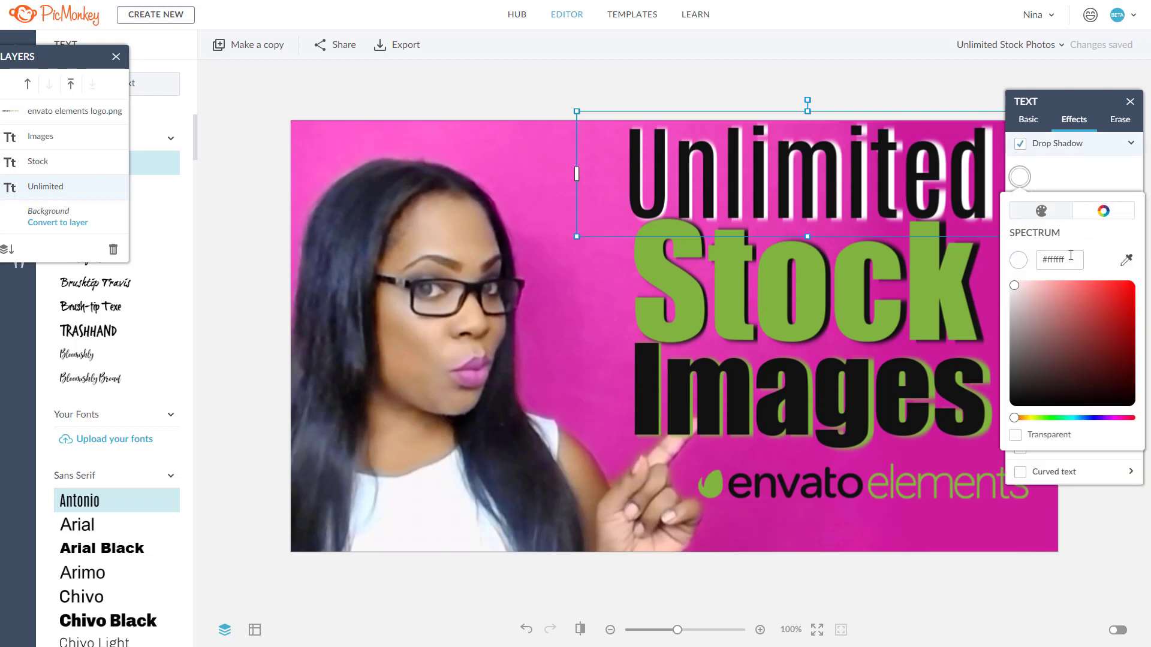
click(1127, 262)
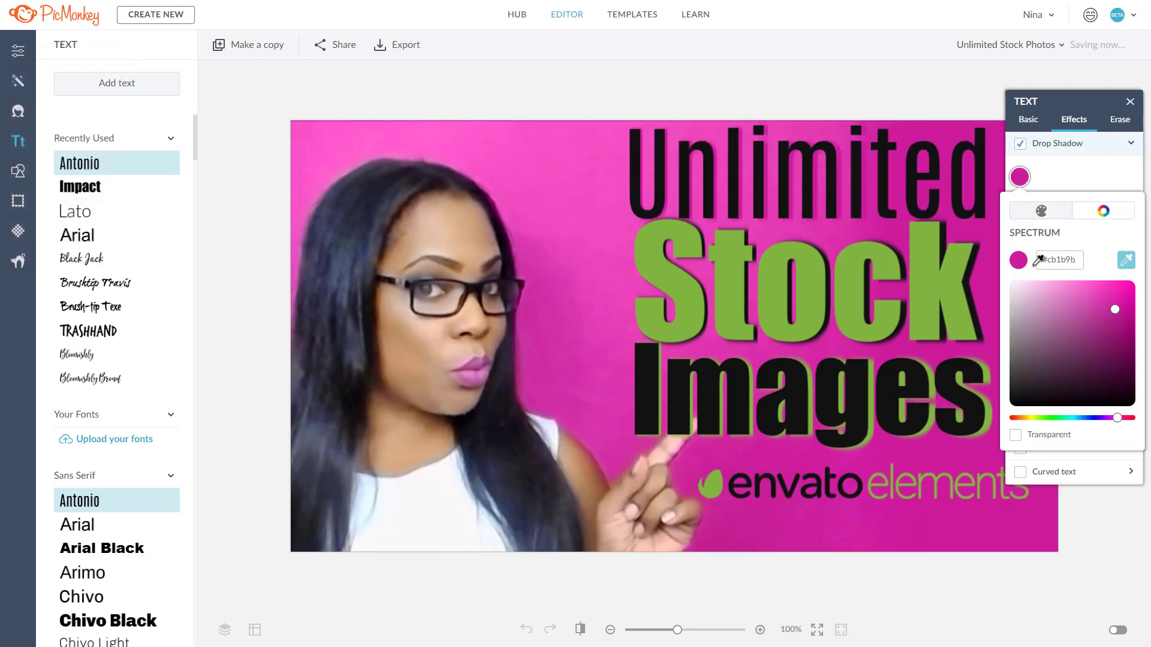
click(718, 483)
click(740, 402)
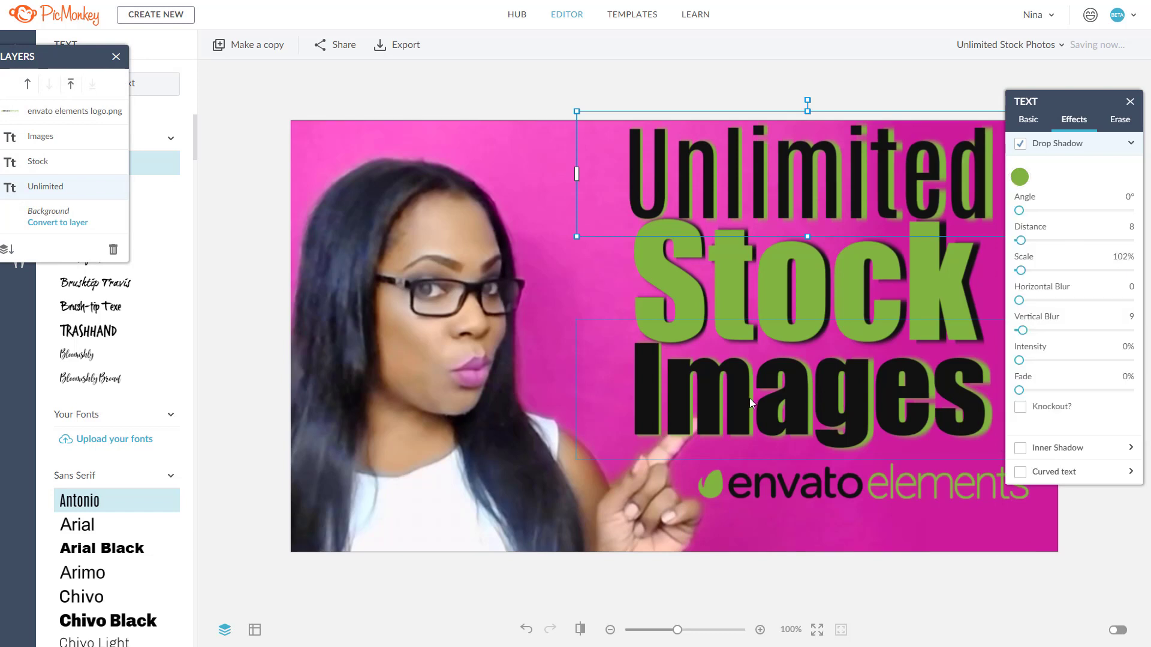
Recolor the word "Images" to green, #81b441, by sampling the word "Stock" with the eyedropper.
click(749, 398)
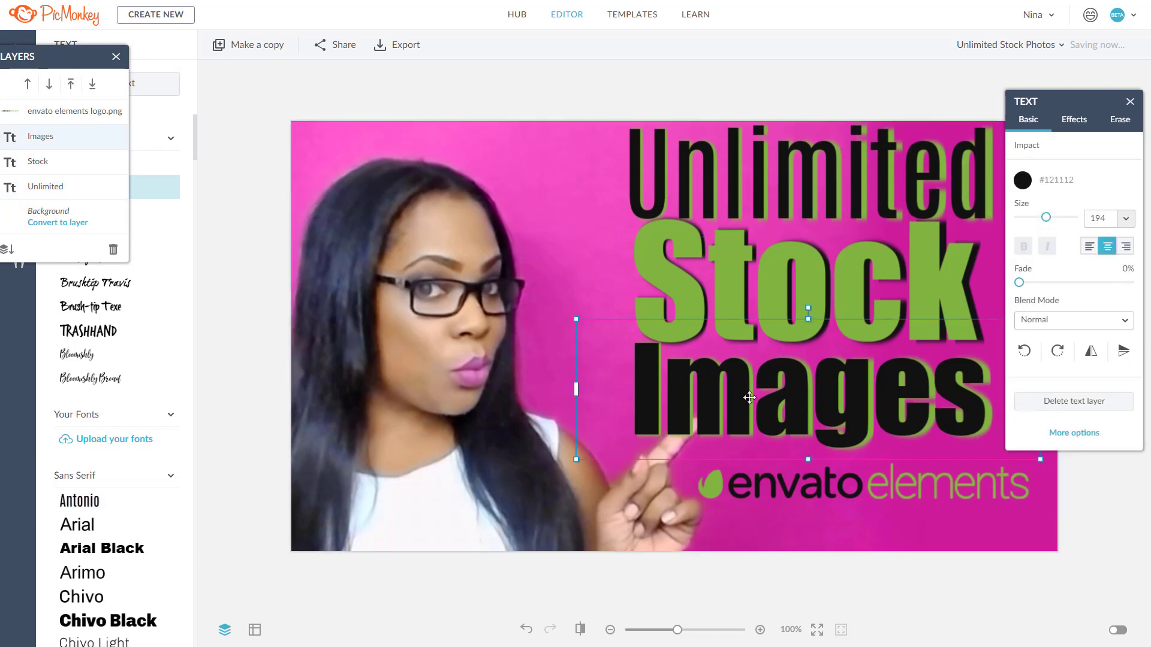
click(1023, 180)
click(1126, 265)
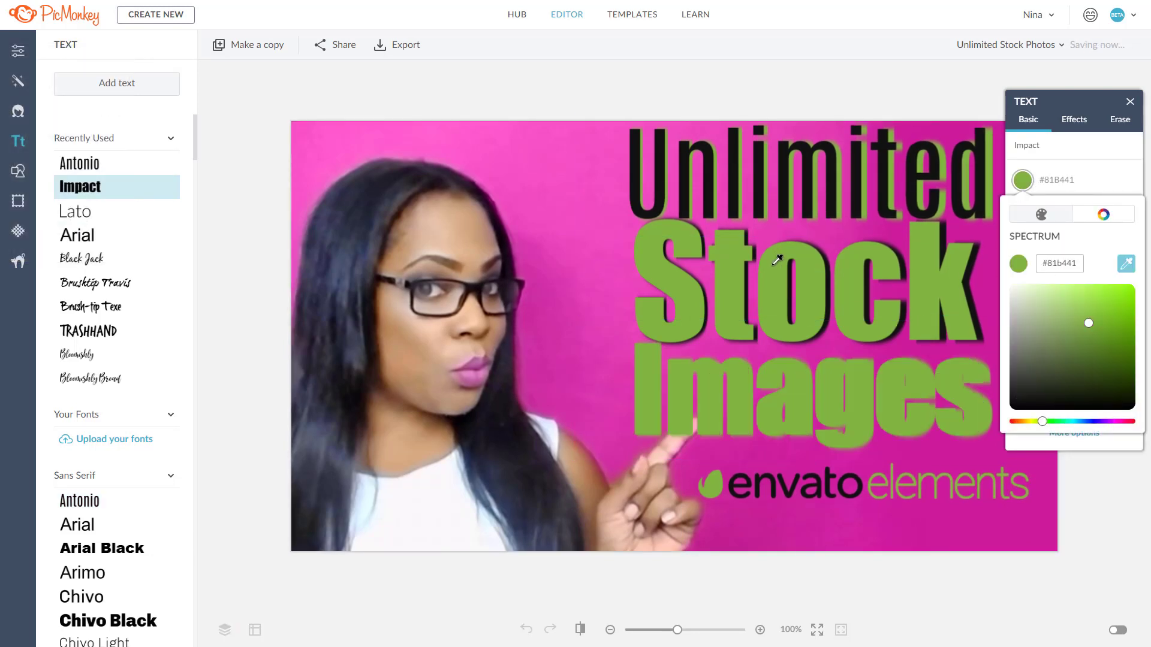
click(774, 263)
click(1060, 150)
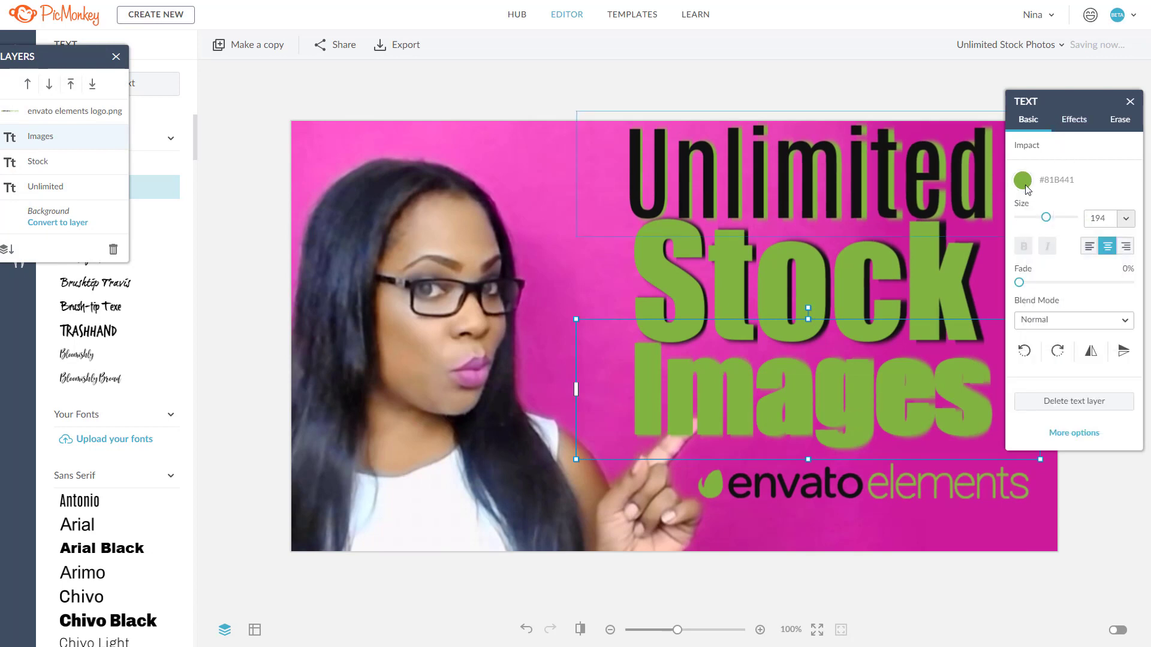
click(1023, 180)
Change the drop shadow of the word "Images" to near-black, #121112, by sampling the lettering of "Unlimited" with the eyedropper.
click(1066, 129)
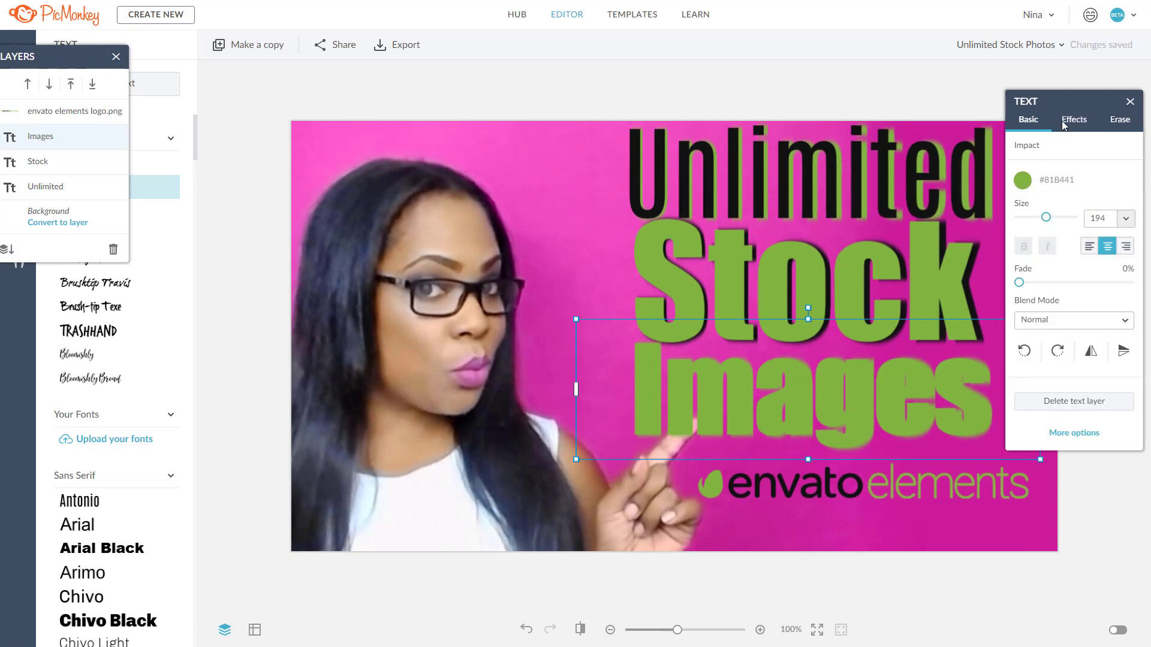
click(1074, 119)
click(1124, 149)
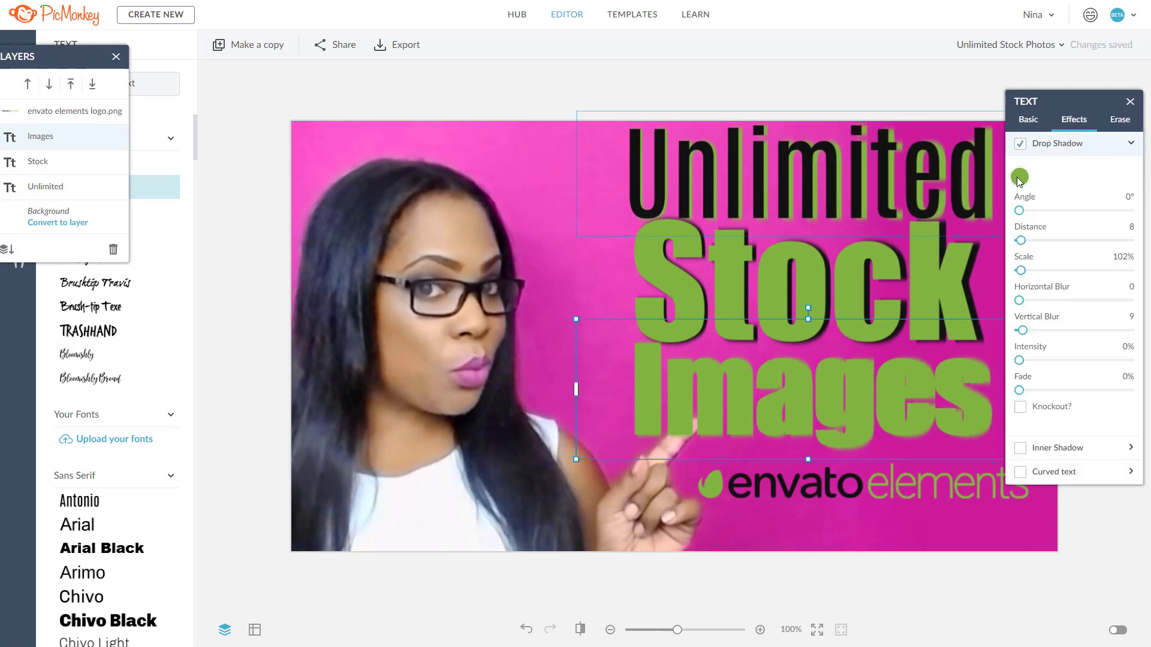
click(1019, 177)
click(1128, 260)
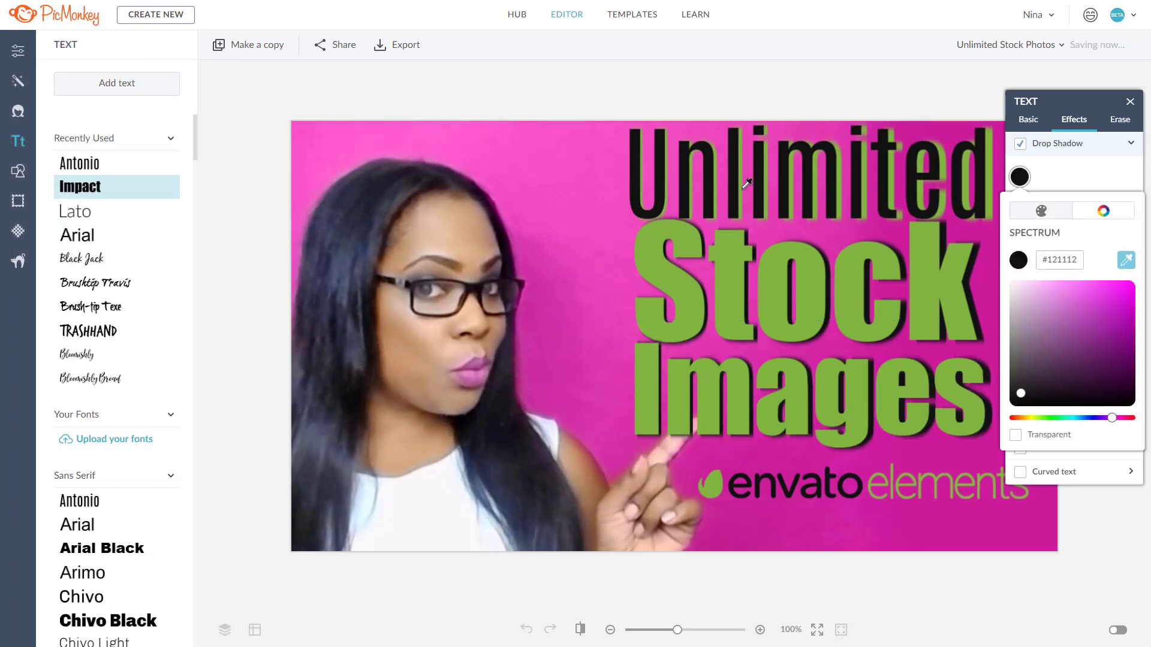
click(690, 193)
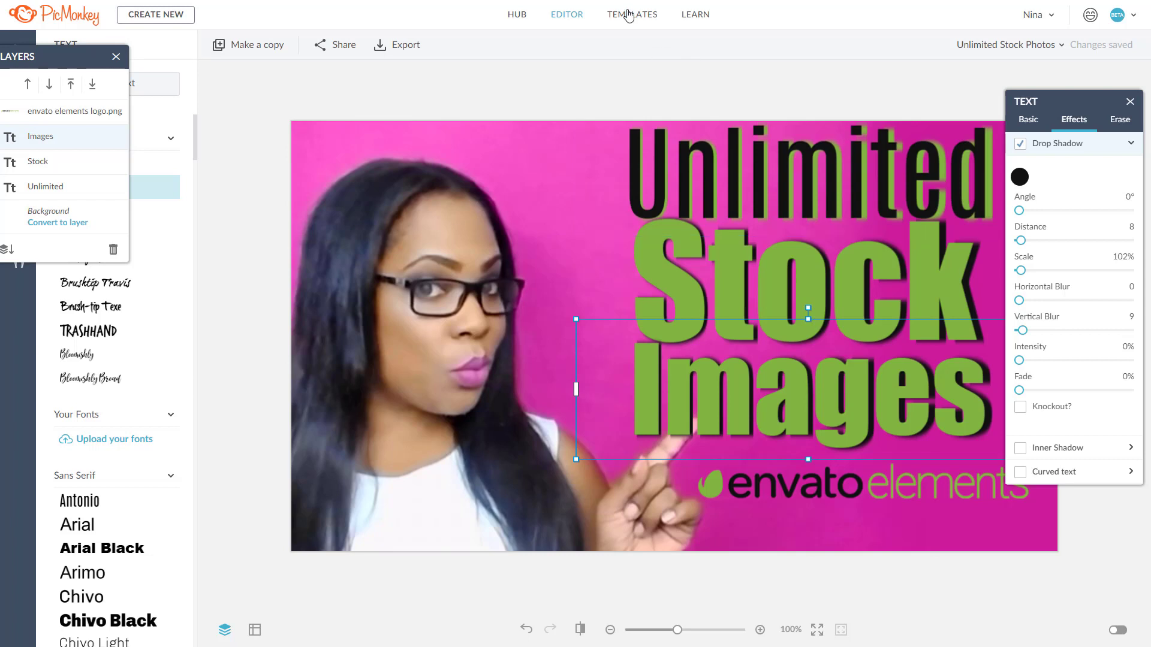
Add a diagonal brushstroke graphic behind the three words and recolor it white.
click(312, 98)
mouse_move(69, 67)
mouse_down()
mouse_move(525, 49)
mouse_move(1098, 53)
mouse_up()
click(18, 171)
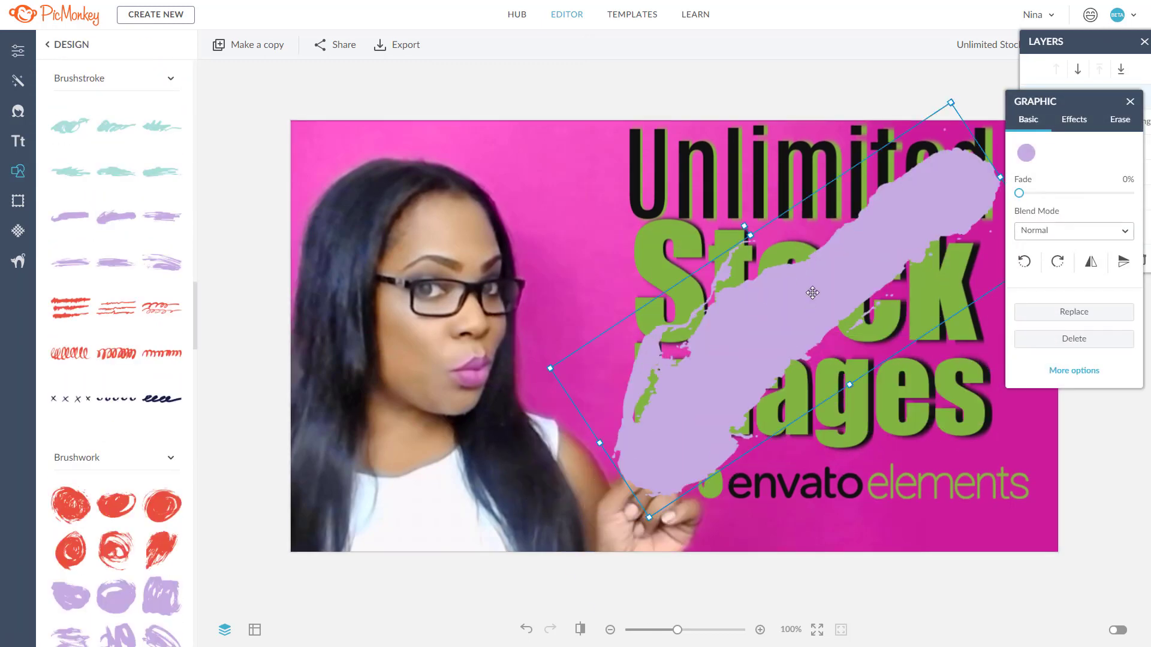
click(216, 133)
click(205, 241)
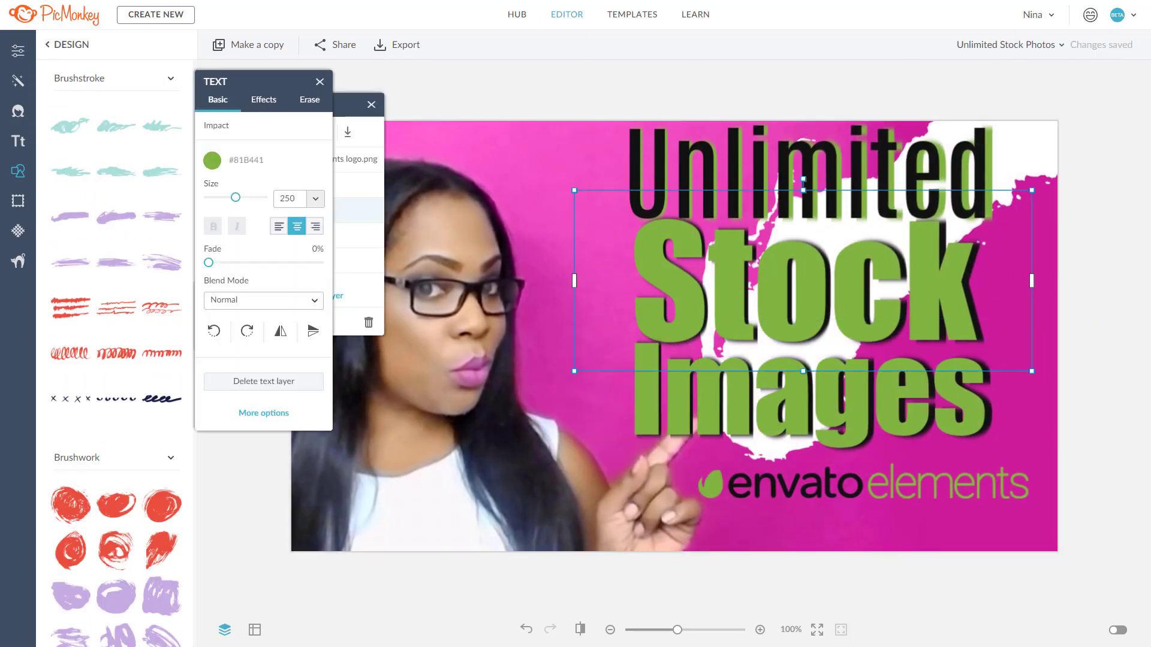
Reset the drop shadow of the word "Stock" by switching the effect off and on again.
click(263, 100)
click(210, 123)
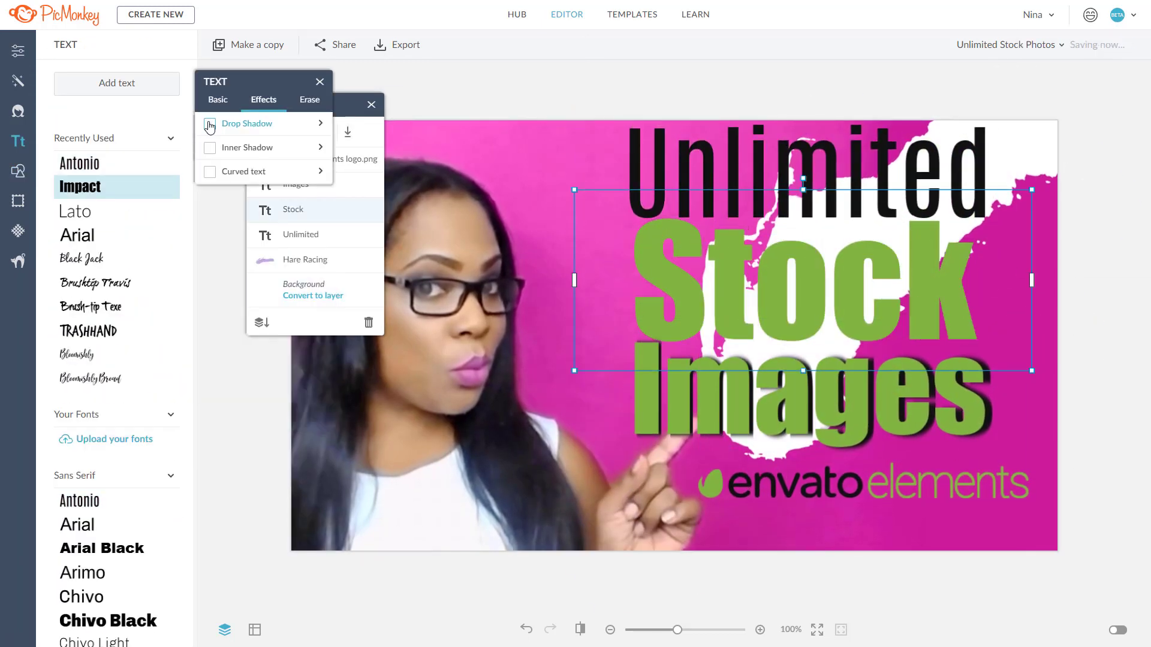
click(239, 124)
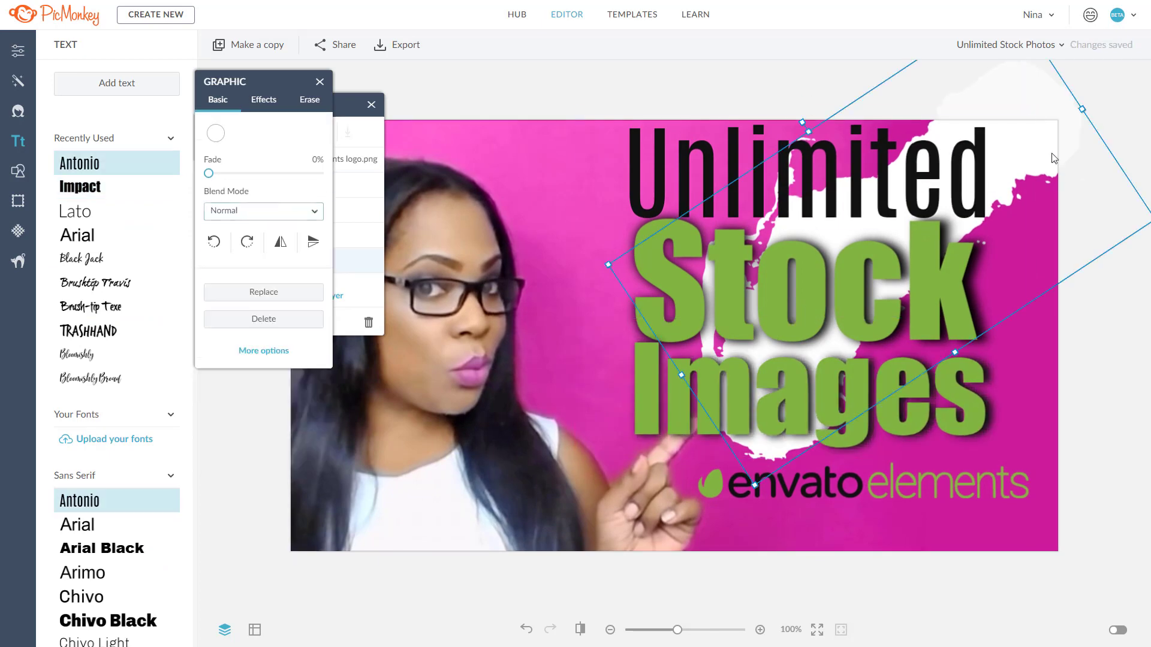
Try a different spectrum color on the white brushstroke behind the text.
click(216, 133)
click(226, 374)
click(258, 253)
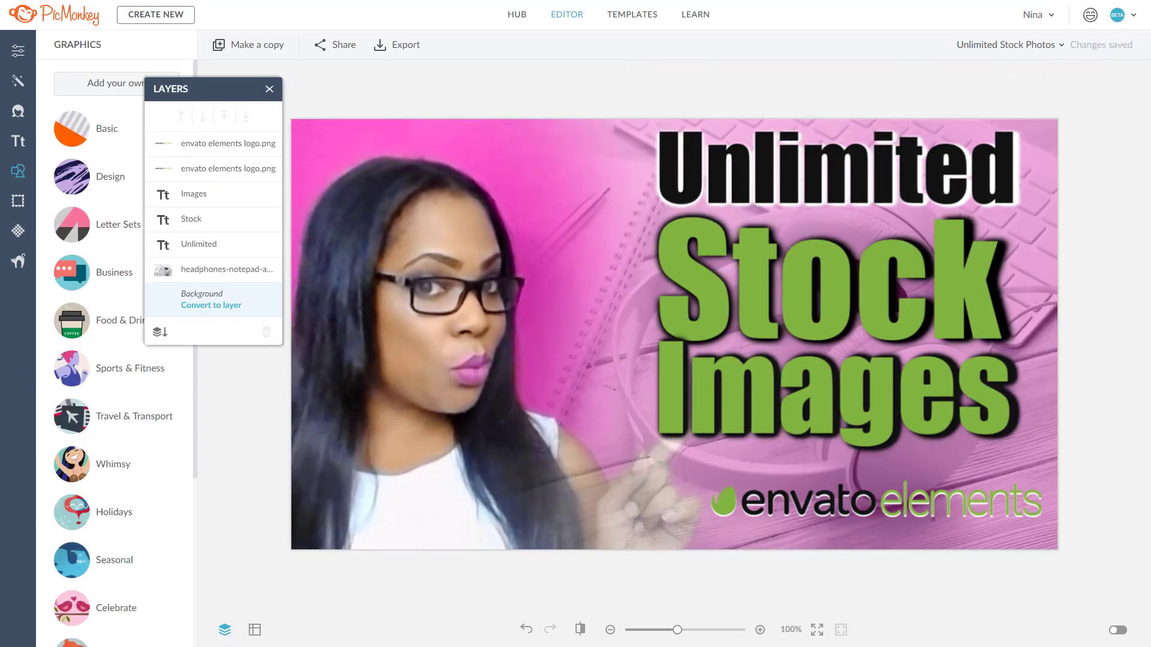
Nudge the upper copy of the Envato Elements logo slightly so it sits offset over the copy beneath it.
click(790, 506)
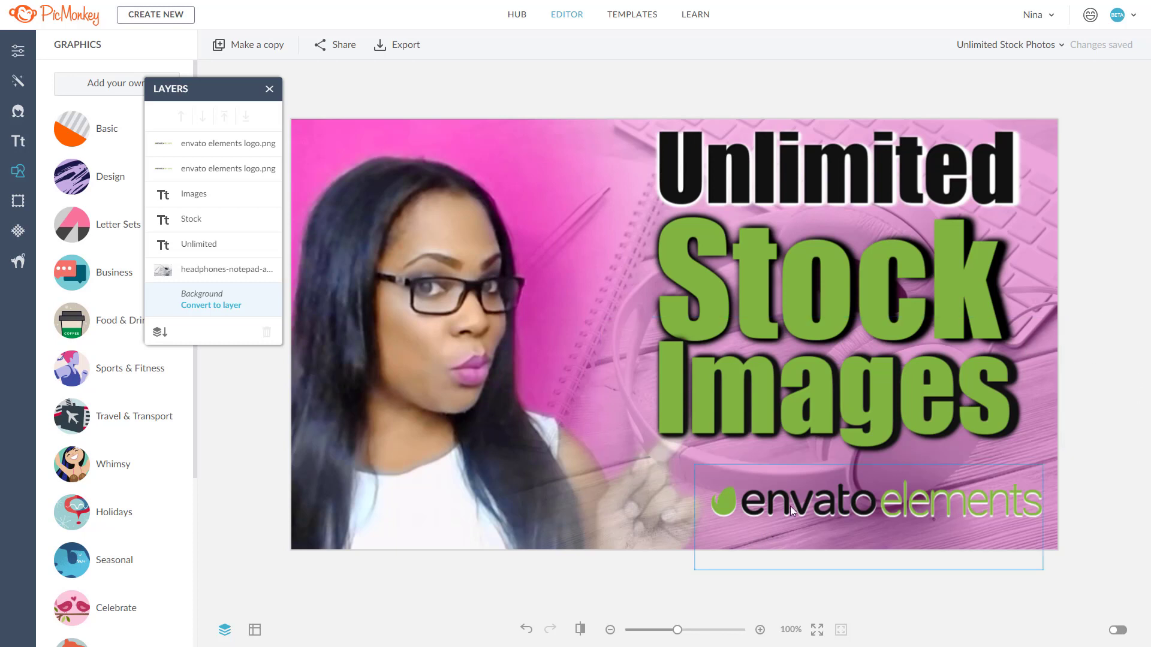
mouse_move(790, 506)
mouse_down()
mouse_move(790, 552)
mouse_move(789, 508)
mouse_up()
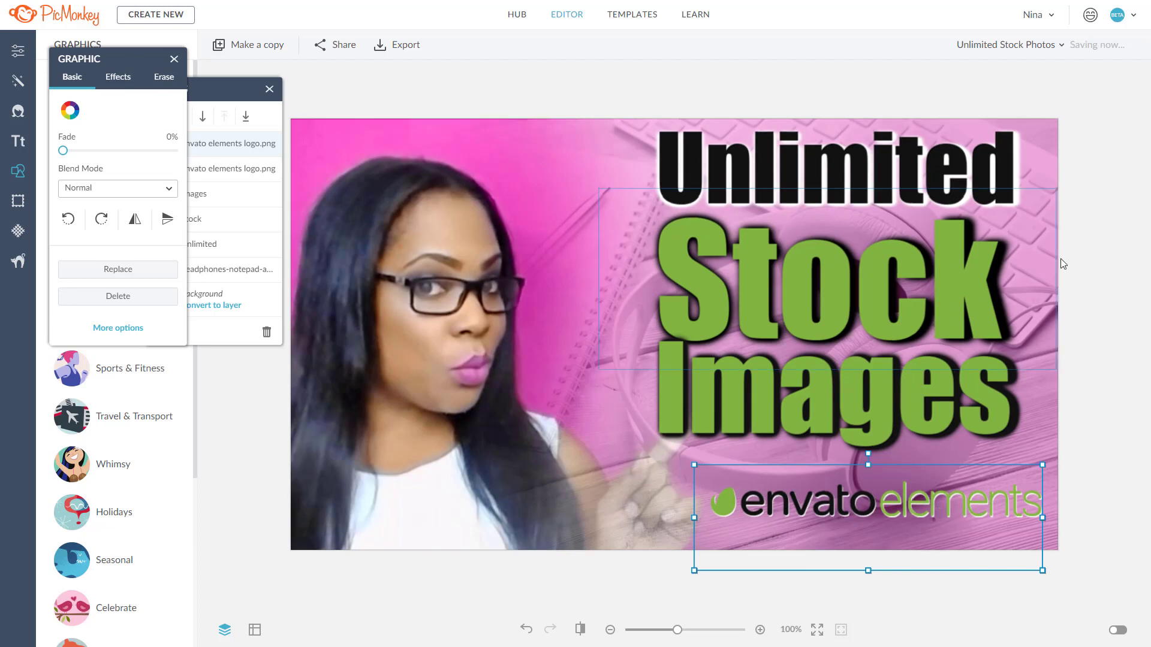
click(1124, 249)
Erase the headphones photo overlay from the woman's lower hair, arm and hand with the eraser at size 290 and 81% strength.
click(629, 130)
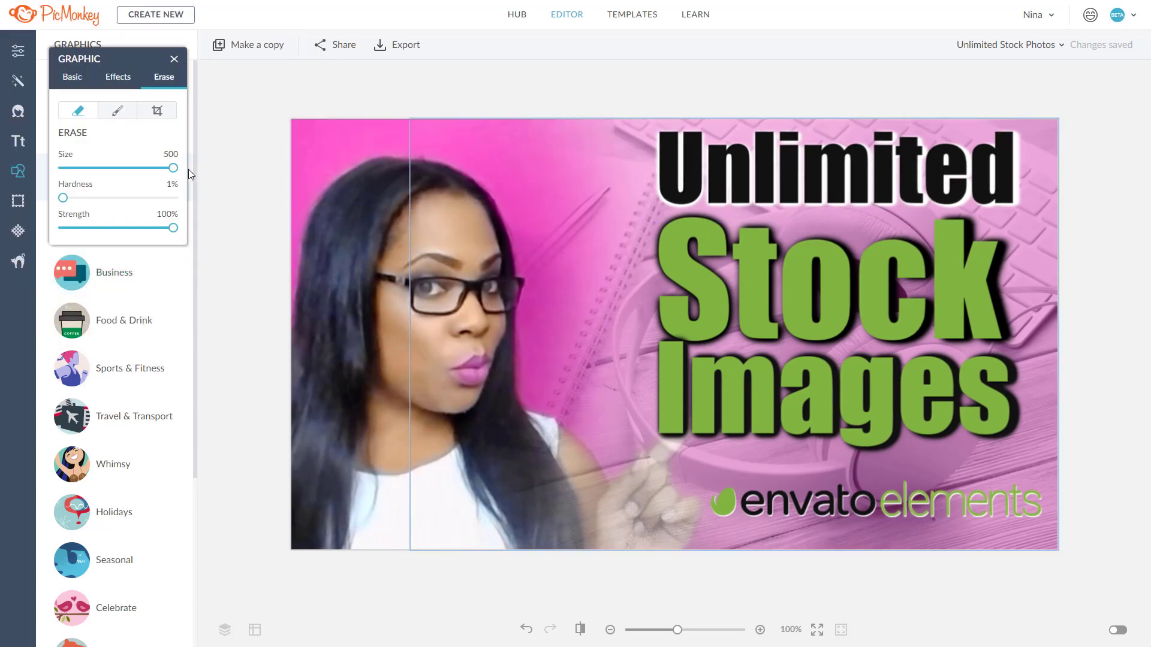
drag(173, 168, 128, 174)
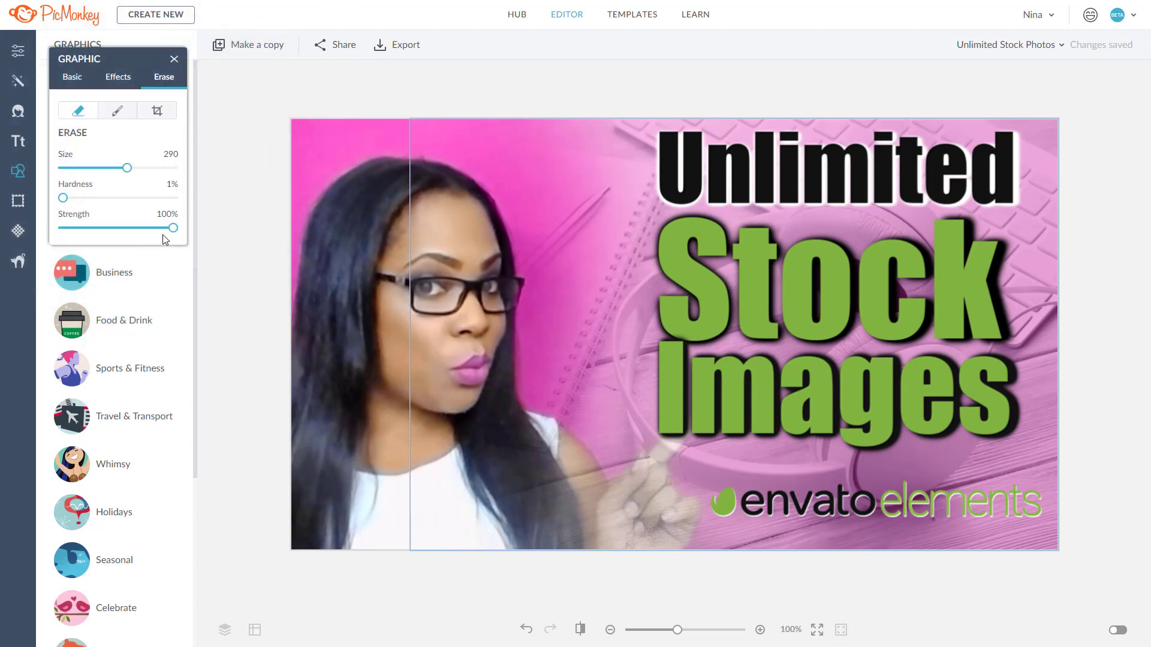
drag(172, 230, 156, 233)
click(509, 509)
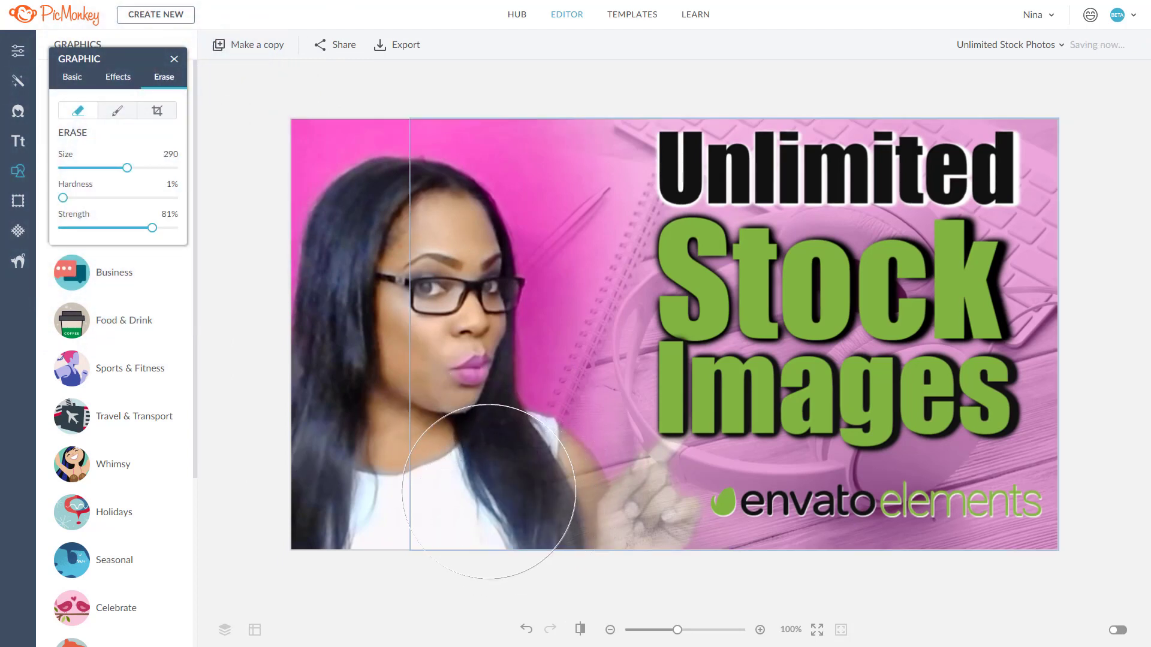
drag(571, 533, 581, 550)
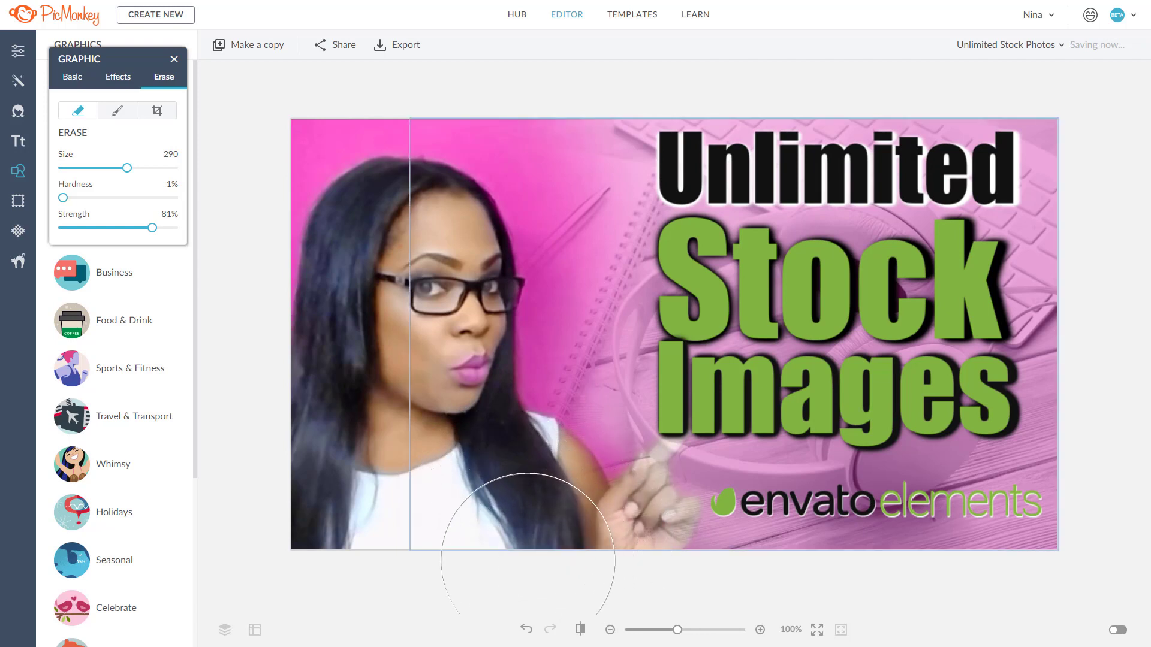
click(570, 551)
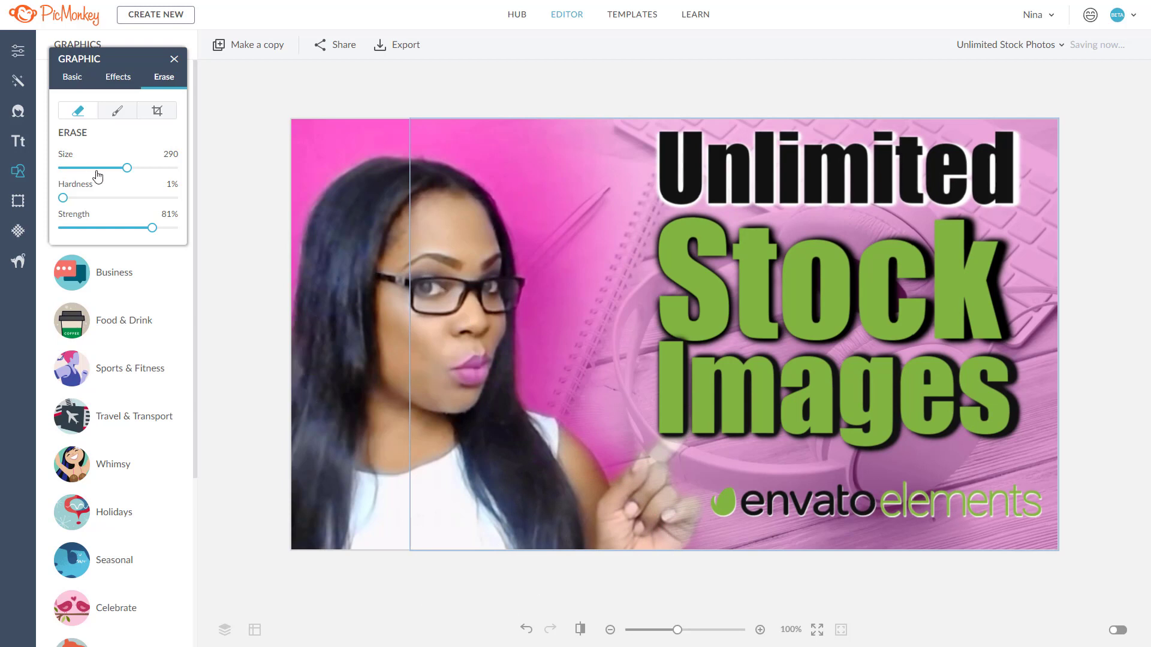
Erase the remaining photo overlay along the woman's arm and pointing finger with the eraser at size 101 and 97% strength.
drag(126, 169, 107, 174)
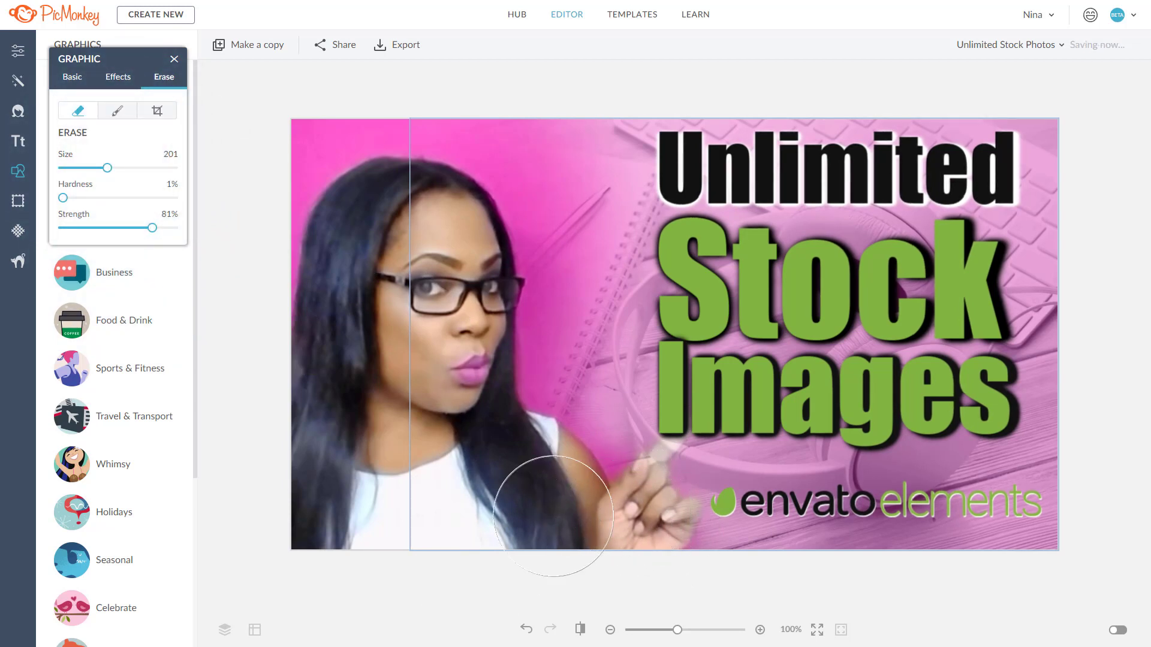
drag(108, 171, 85, 171)
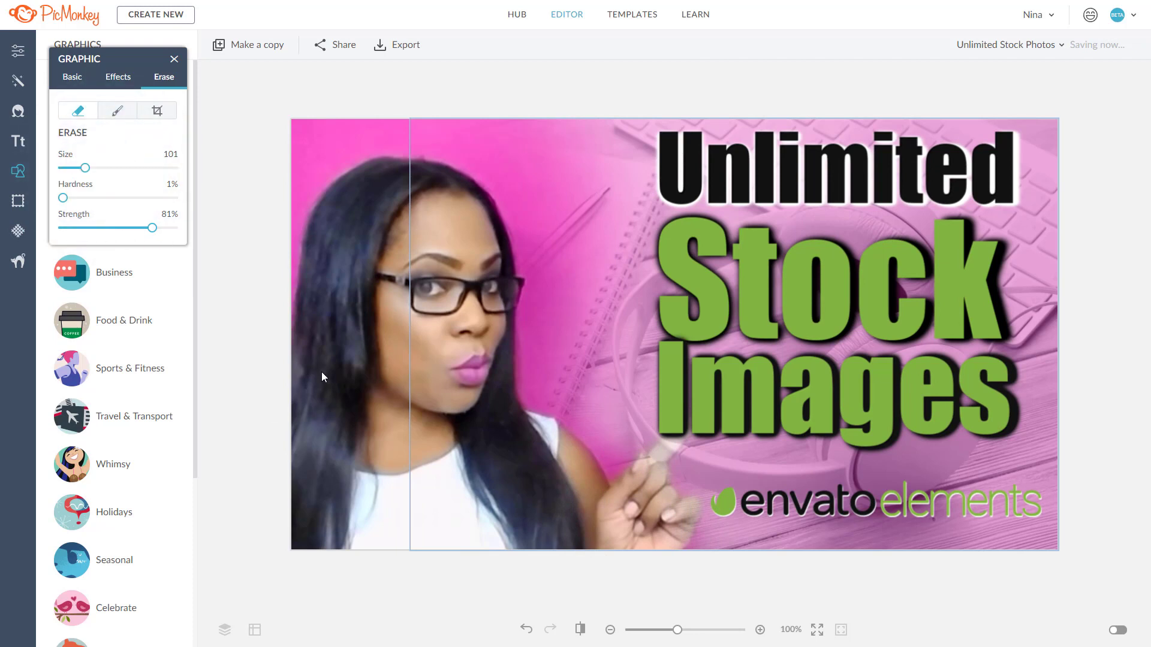
drag(678, 629, 684, 629)
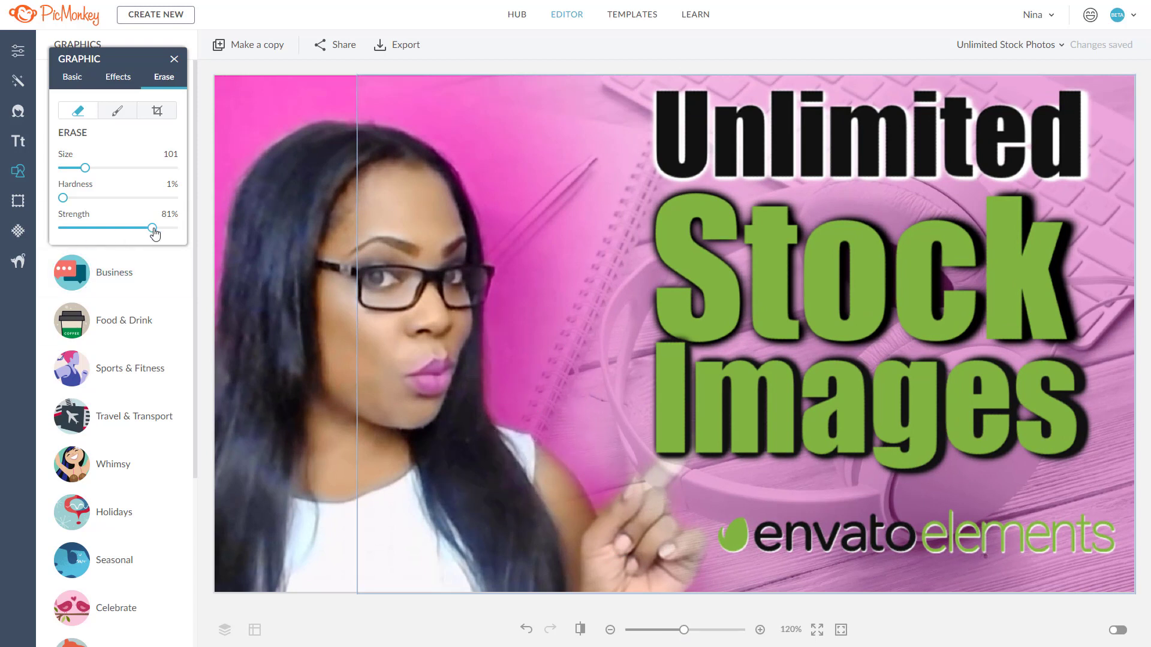
drag(153, 228, 169, 229)
mouse_move(533, 425)
mouse_down()
mouse_move(653, 501)
mouse_move(619, 535)
mouse_move(647, 490)
mouse_move(620, 547)
mouse_move(667, 476)
mouse_up()
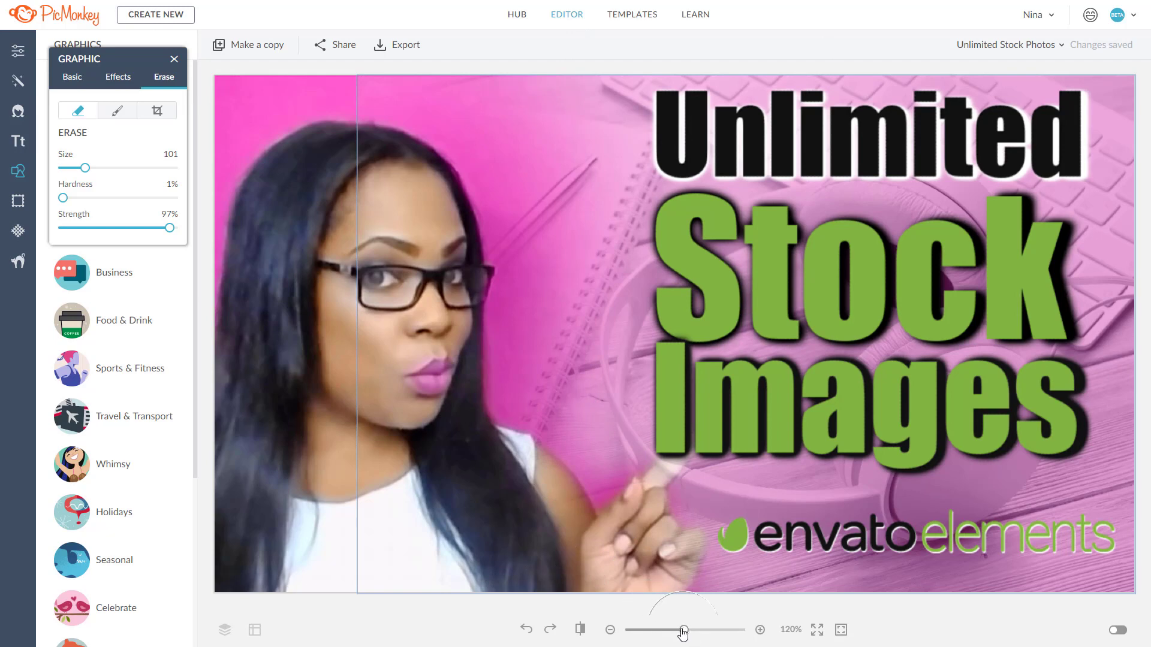
drag(683, 630, 669, 633)
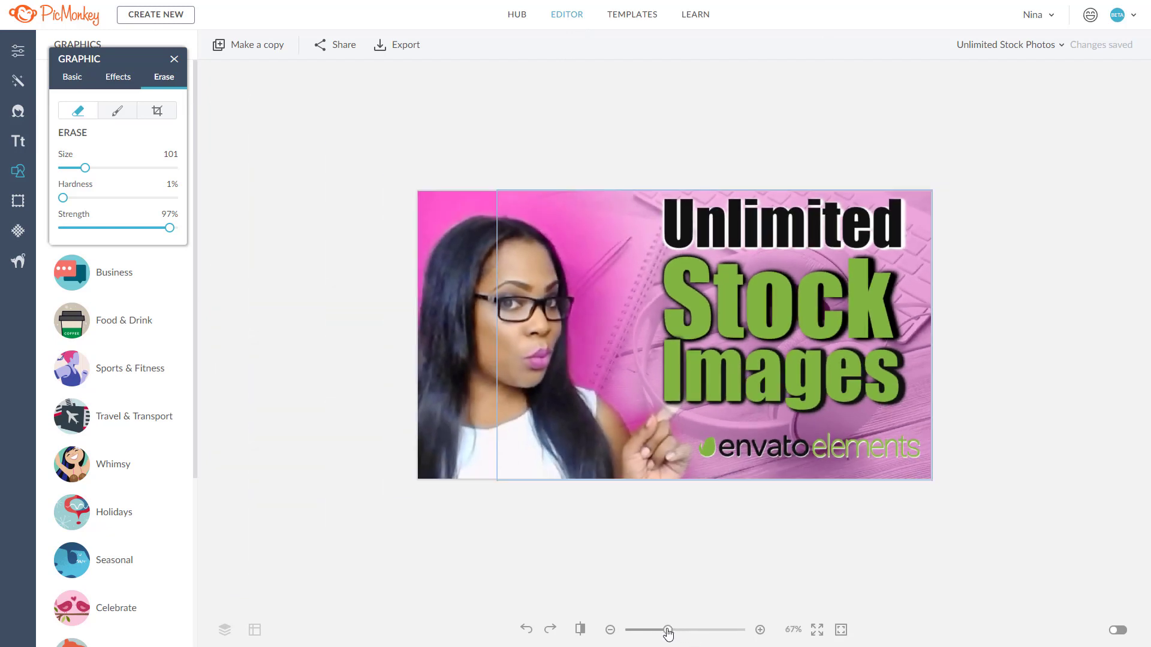